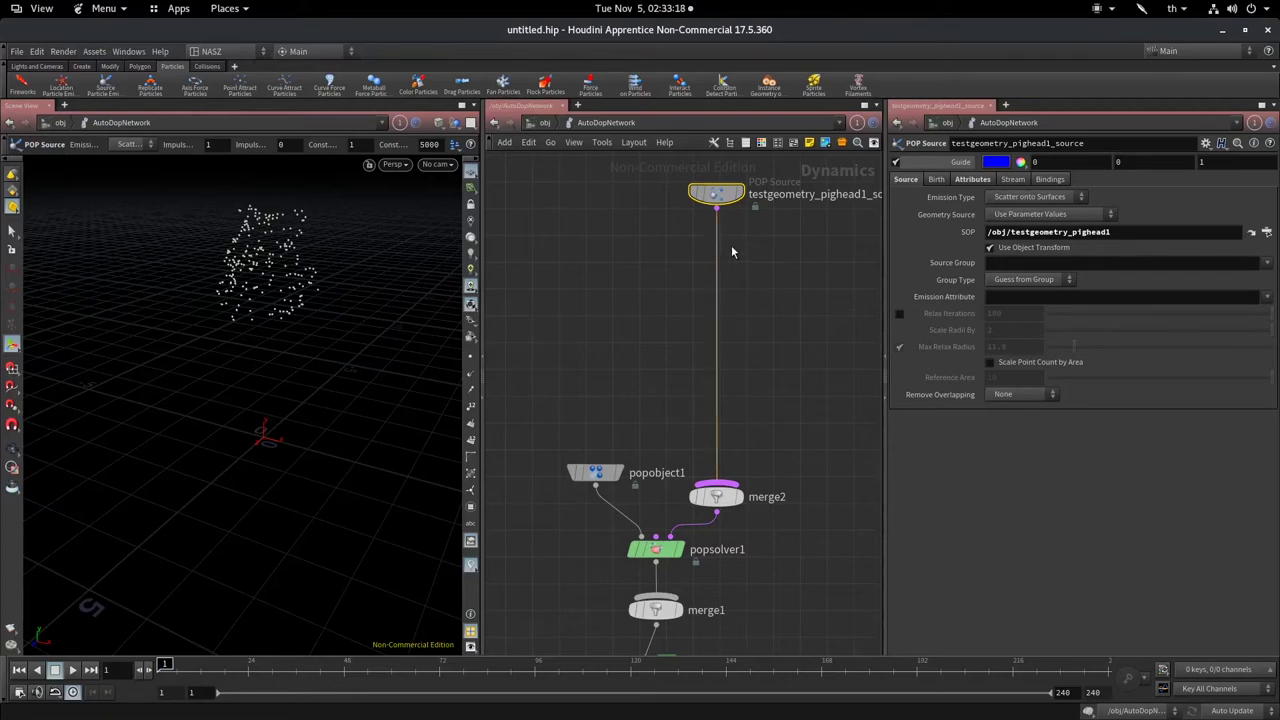
# - Insert a POP Wind node (popwind1) between the pig-head POP Source and merge2, then bypass it
pyautogui.press('Tab')
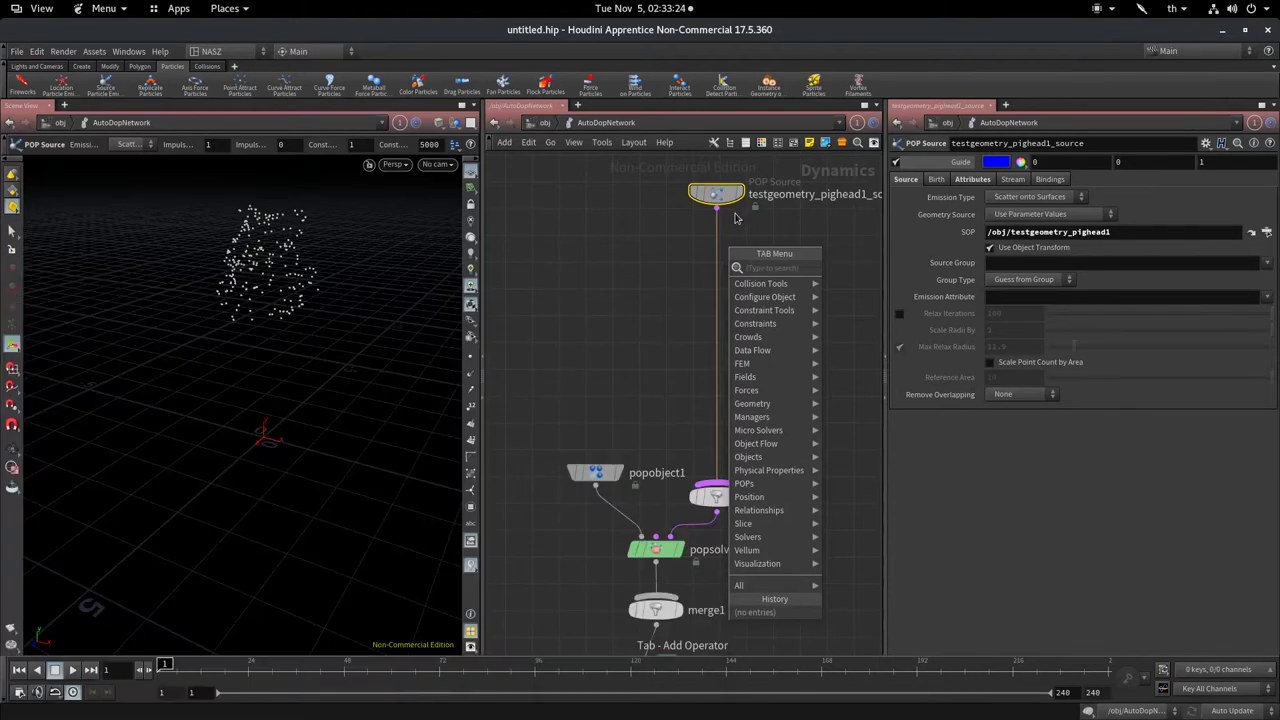
pyautogui.press('super+space')
pyautogui.write('pop')
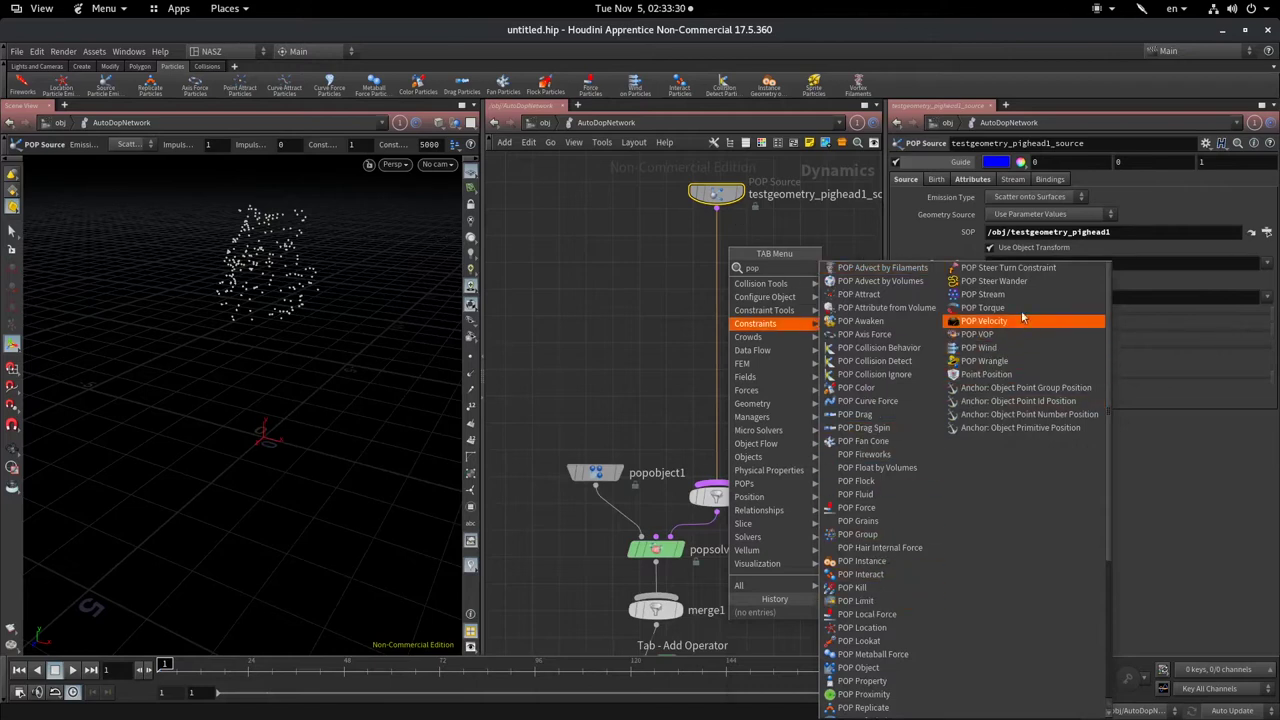
pyautogui.click(1007, 352)
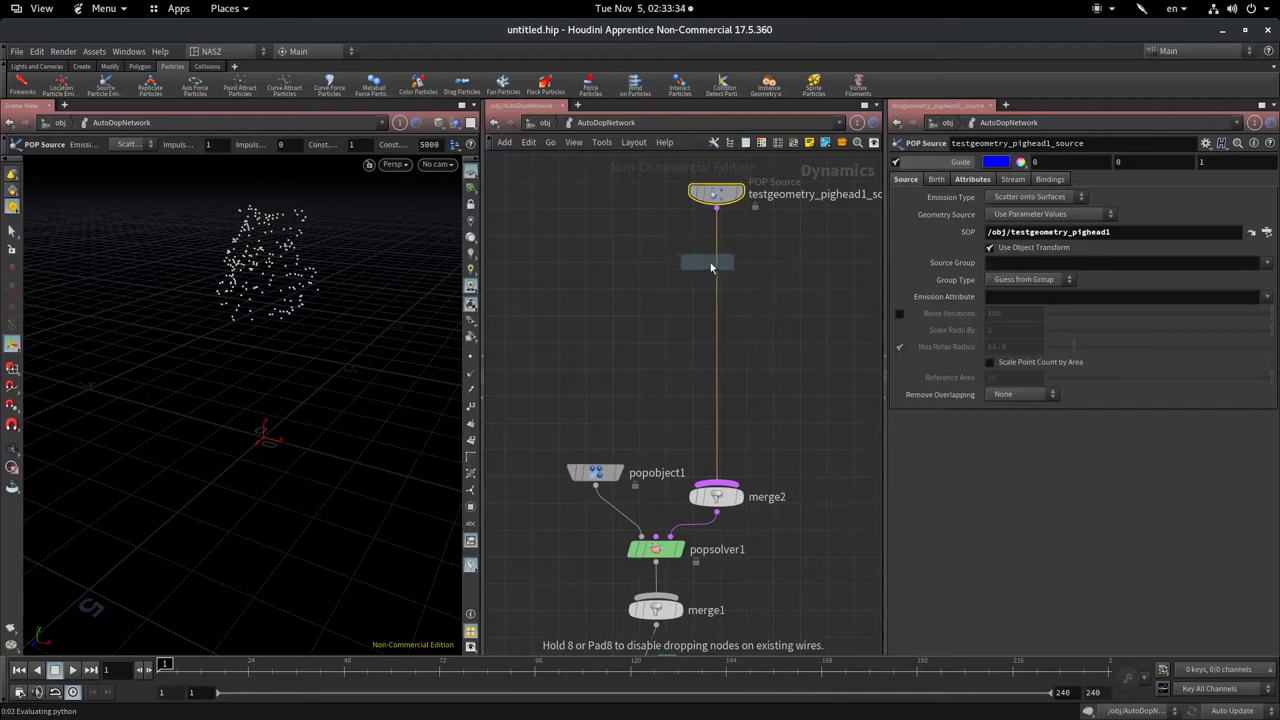
pyautogui.press('Escape')
pyautogui.click(719, 263)
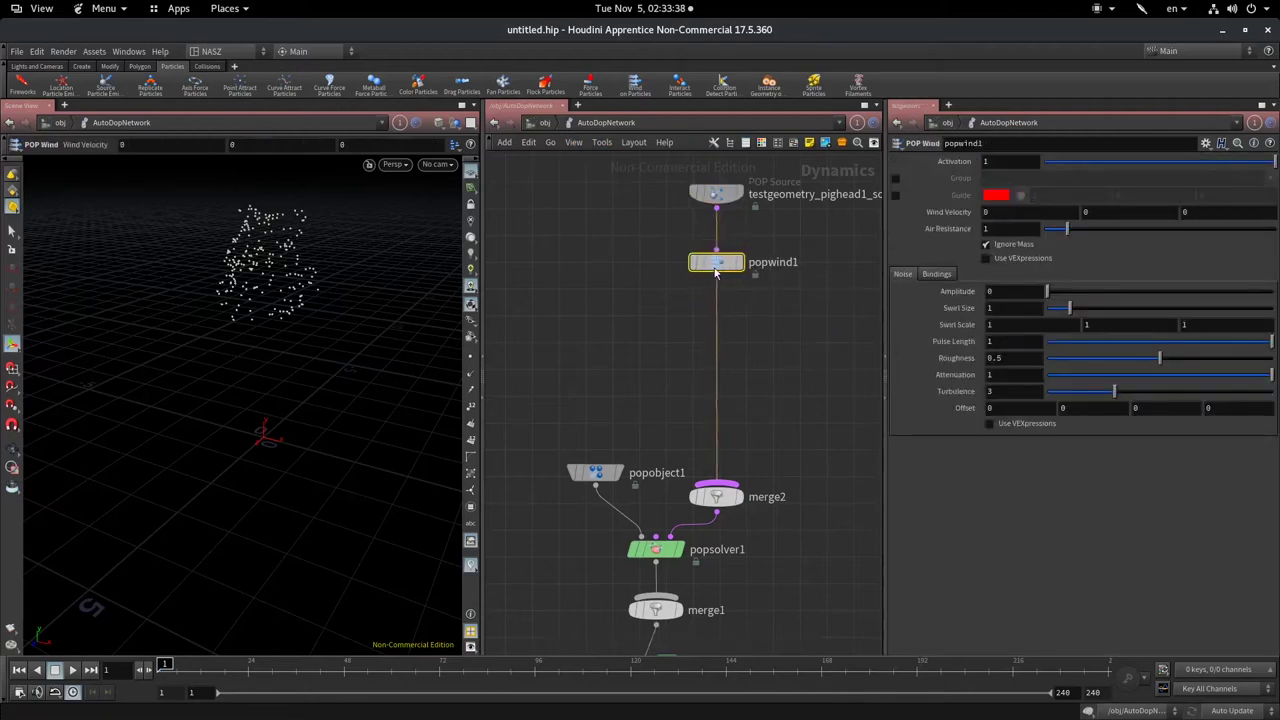
pyautogui.click(698, 264)
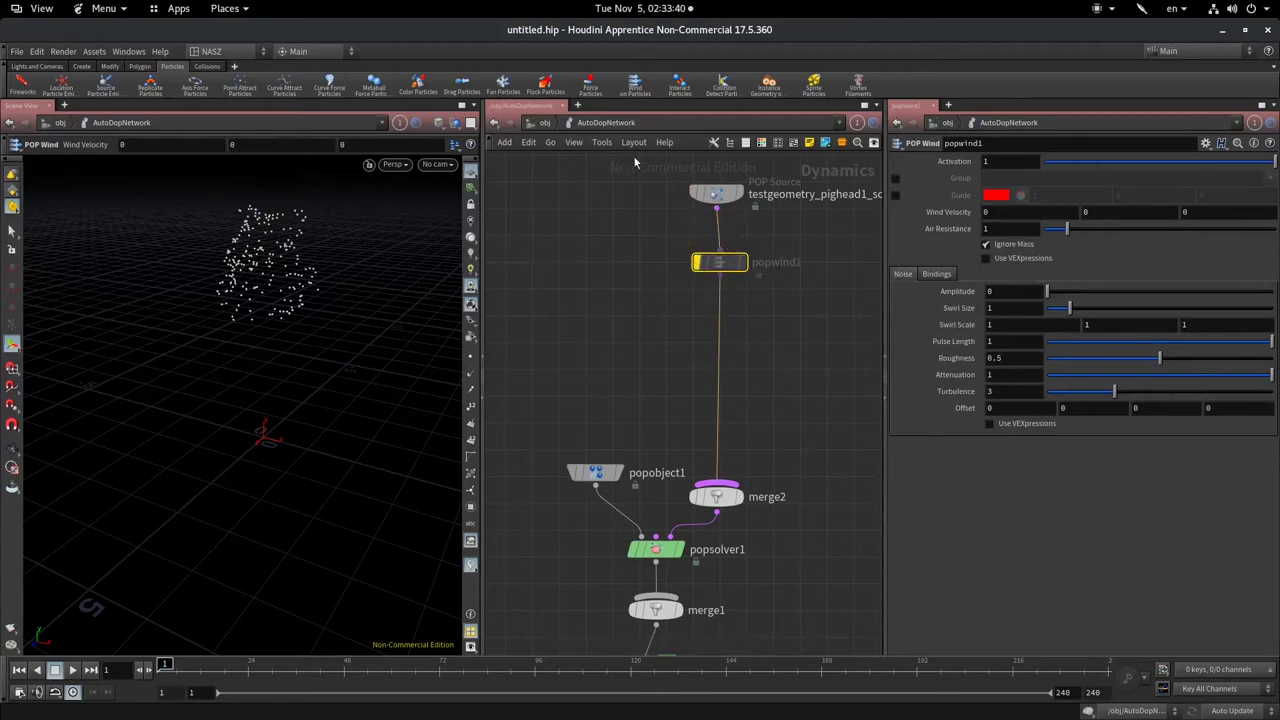
# - Nudge the POP Source node, then play and stop the simulation twice, rewinding to frame 1 each time
pyautogui.moveTo(702, 197); pyautogui.dragTo(706, 191)
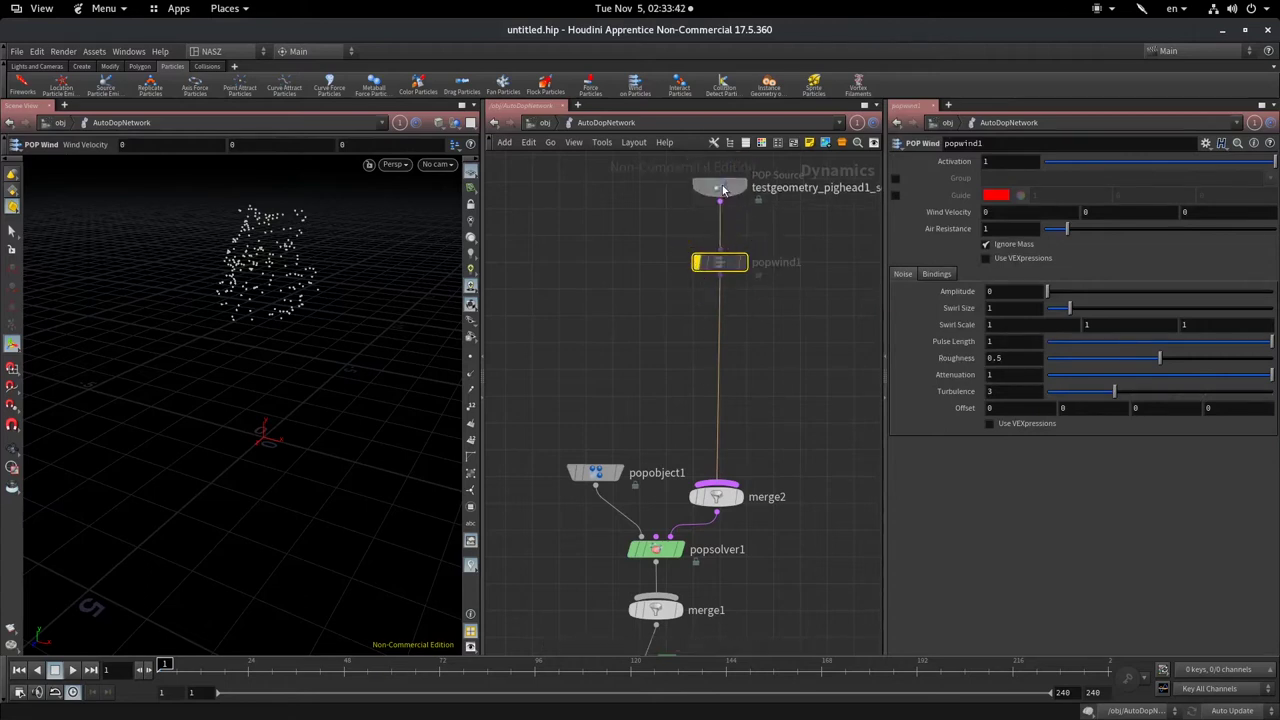
pyautogui.click(72, 670)
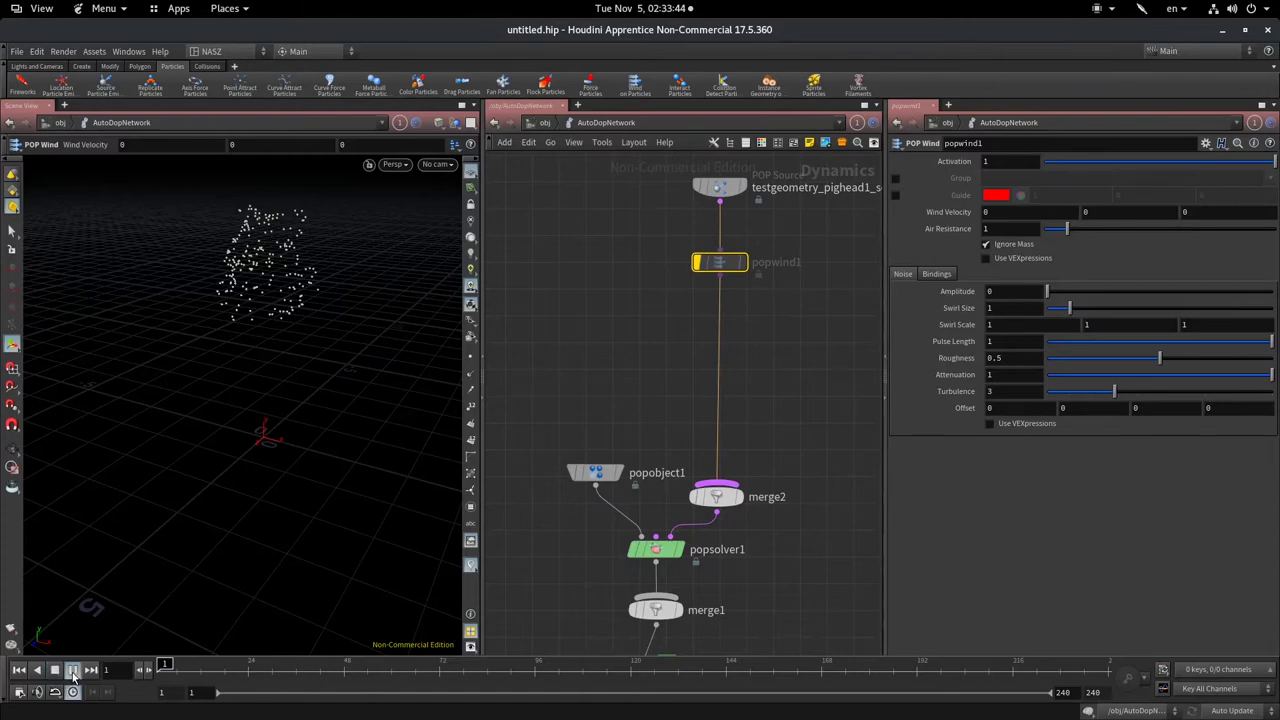
pyautogui.click(55, 670)
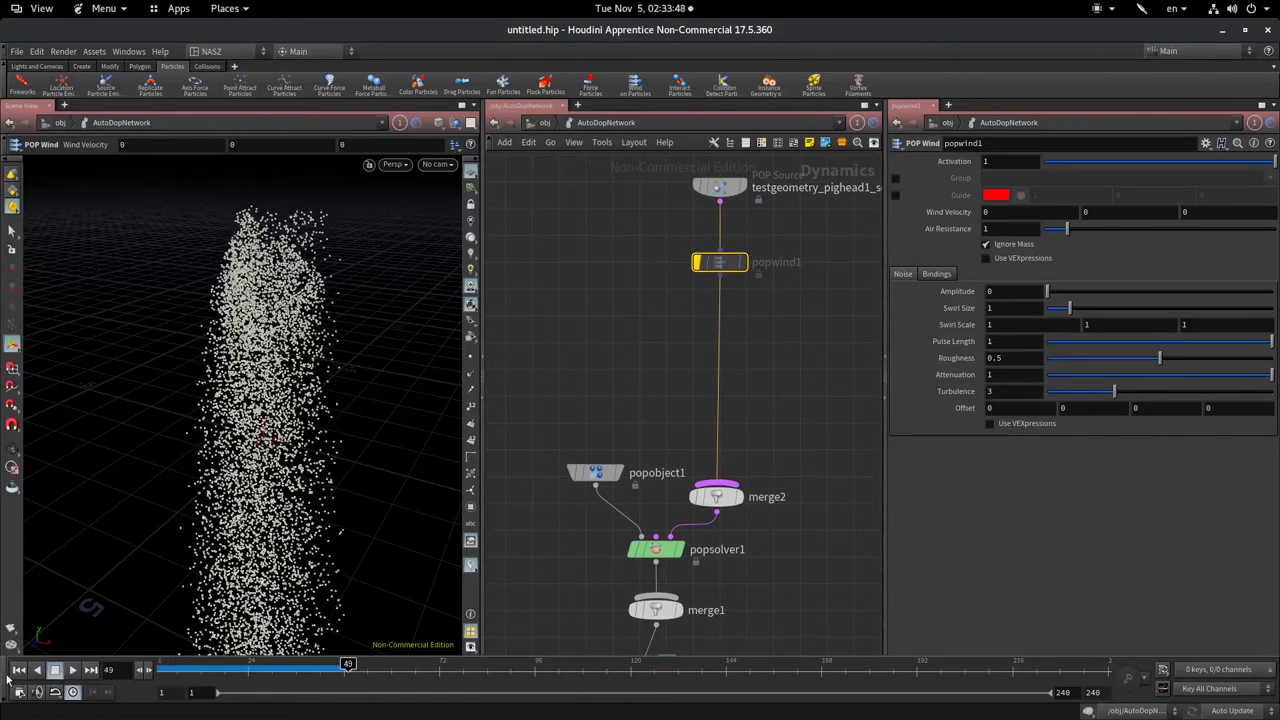
pyautogui.click(18, 670)
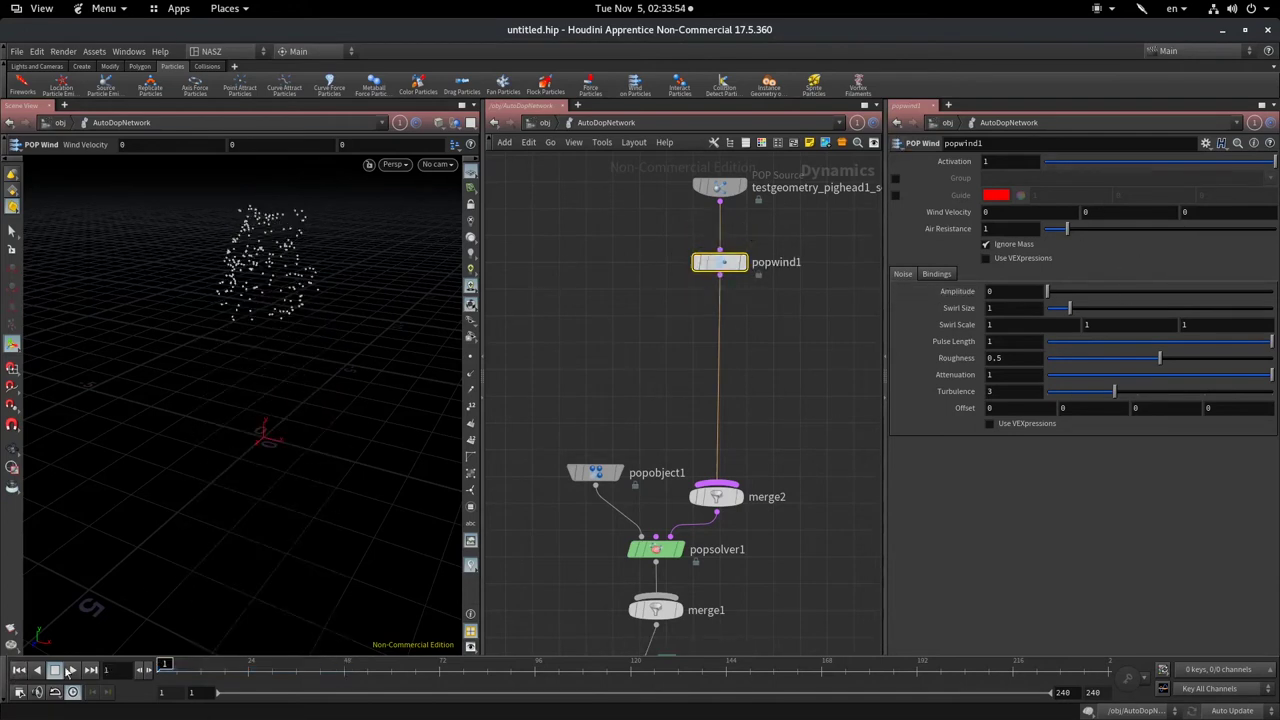
pyautogui.click(72, 670)
pyautogui.click(54, 670)
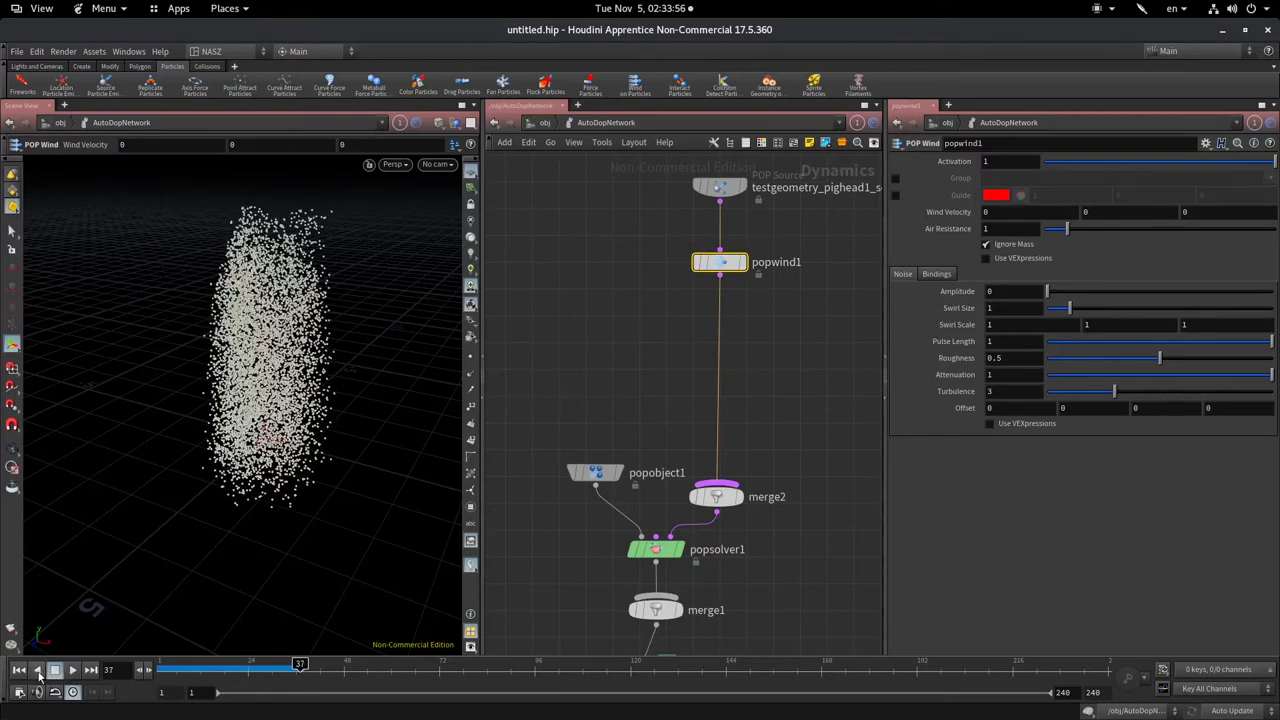
pyautogui.click(16, 672)
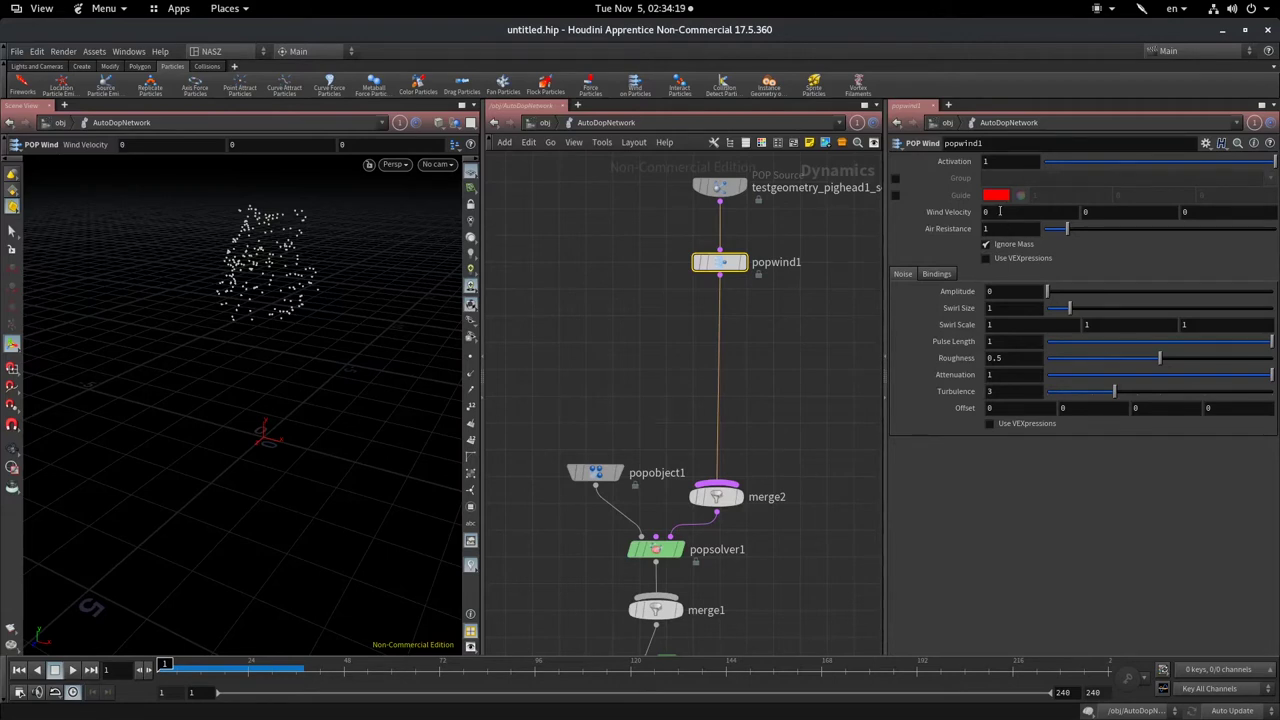
# - Set popwind1's Wind Velocity X to 3
pyautogui.click(1000, 211)
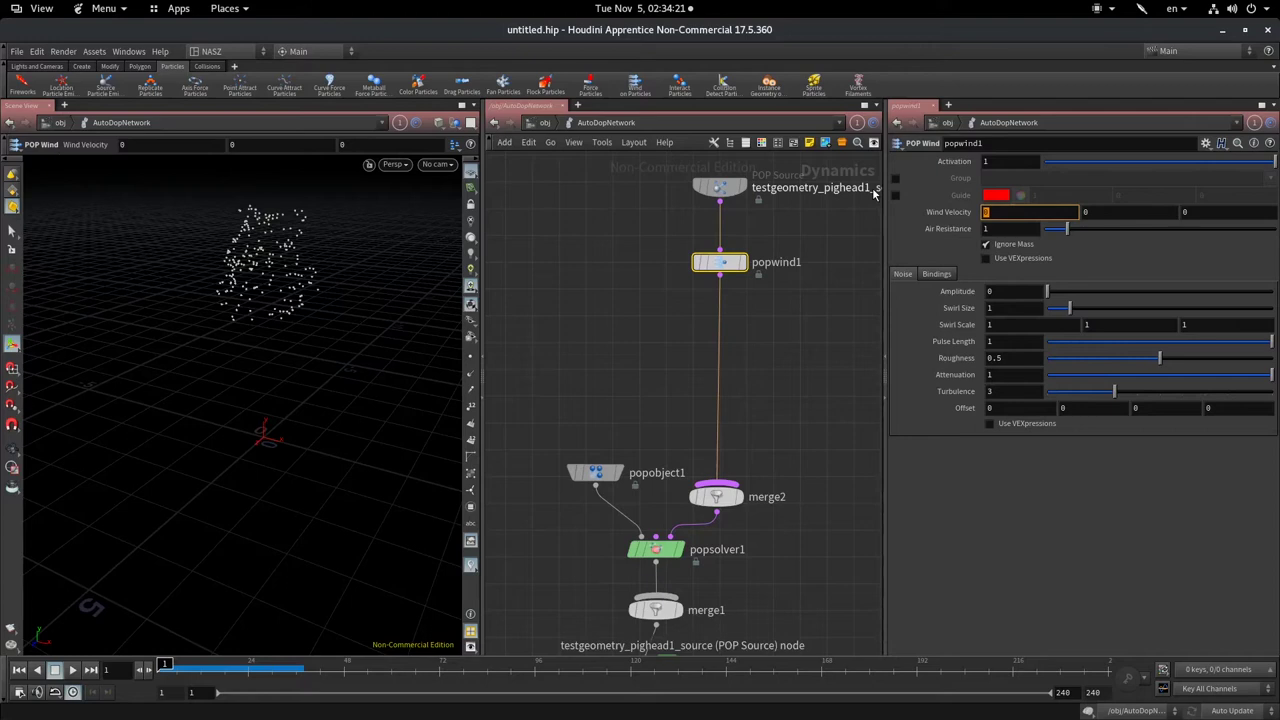
pyautogui.write('3')
pyautogui.press('Return')
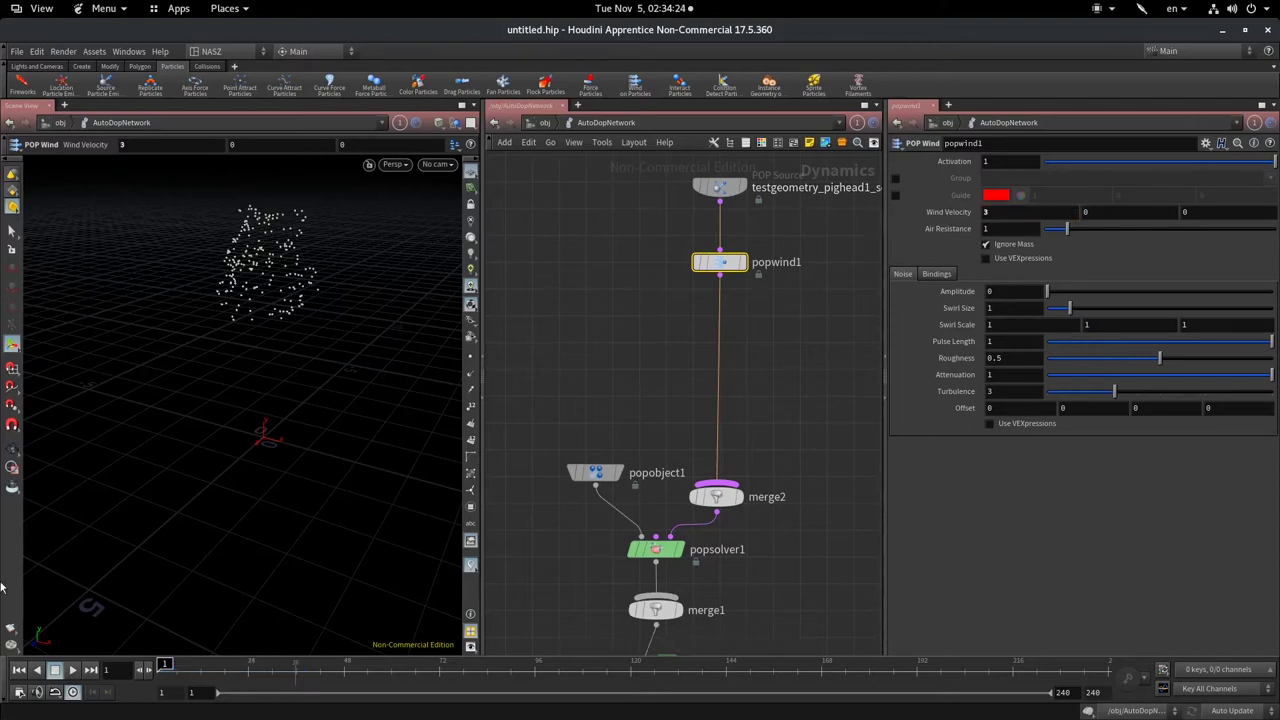
# - Play the simulation to frame 39 and orbit the viewport around the sideways particle stream
pyautogui.click(70, 670)
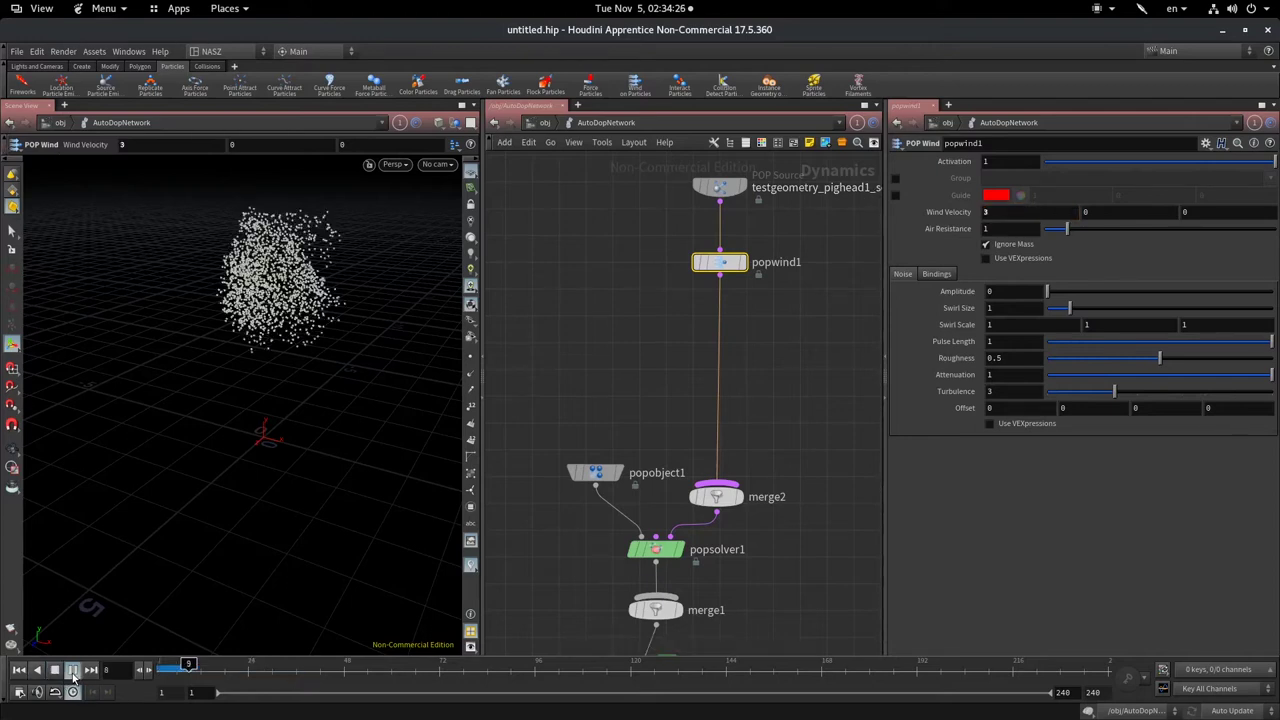
pyautogui.click(60, 673)
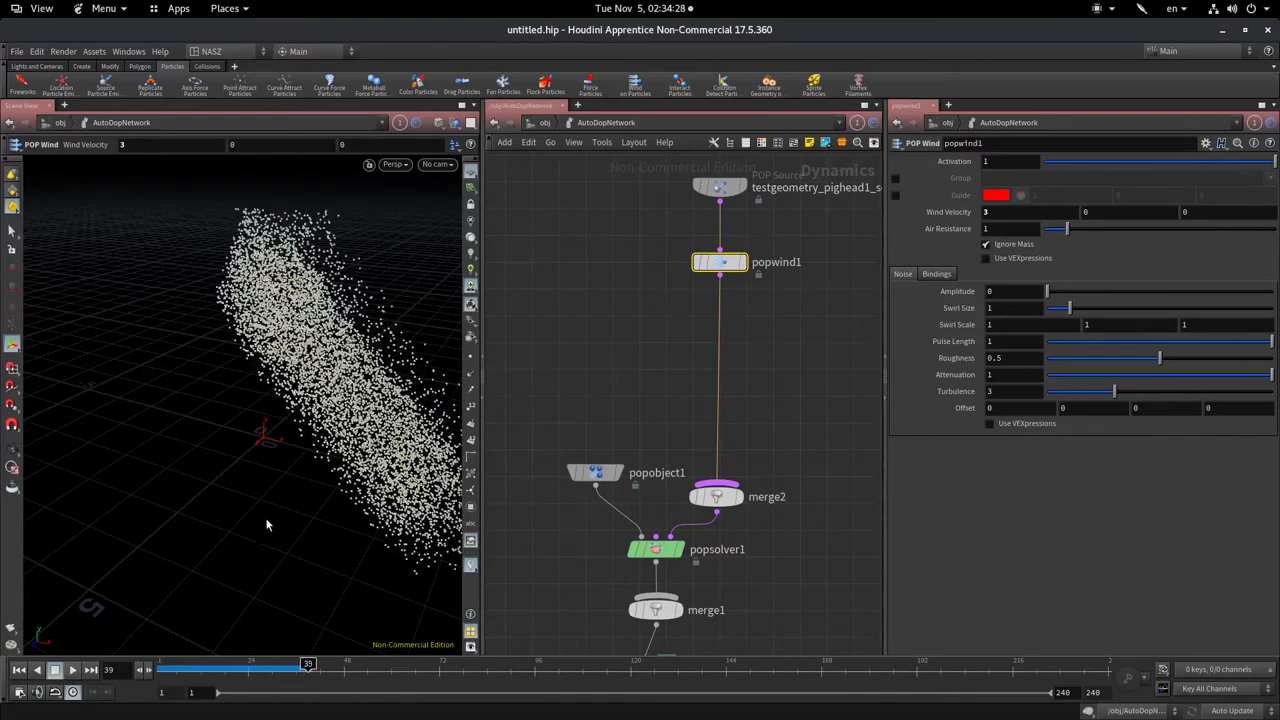
pyautogui.press('Escape')
pyautogui.moveTo(170, 500)
pyautogui.mouseDown()
pyautogui.moveTo(347, 458)
pyautogui.moveTo(231, 200)
pyautogui.moveTo(339, 391)
pyautogui.moveTo(300, 420)
pyautogui.mouseUp()
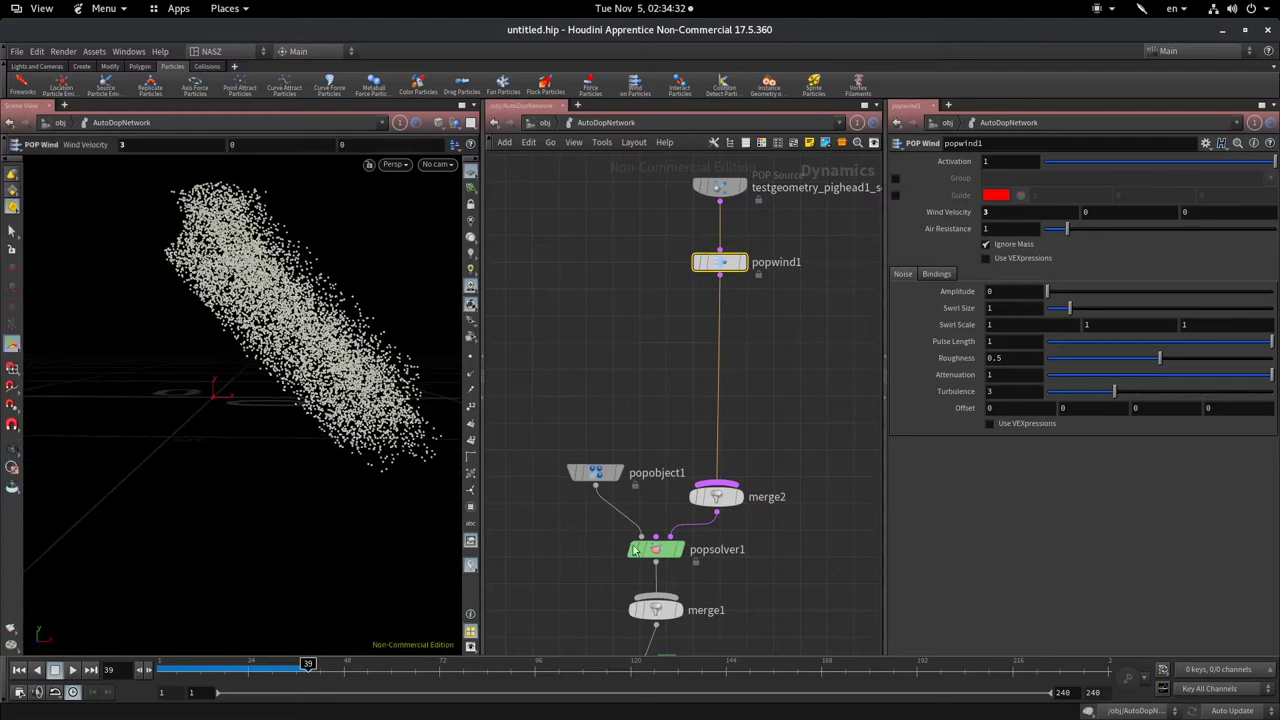
pyautogui.press('Escape')
# - Bypass the gravity1 node and return the simulation to frame 1
pyautogui.moveTo(820, 551); pyautogui.dragTo(798, 279, button='middle')
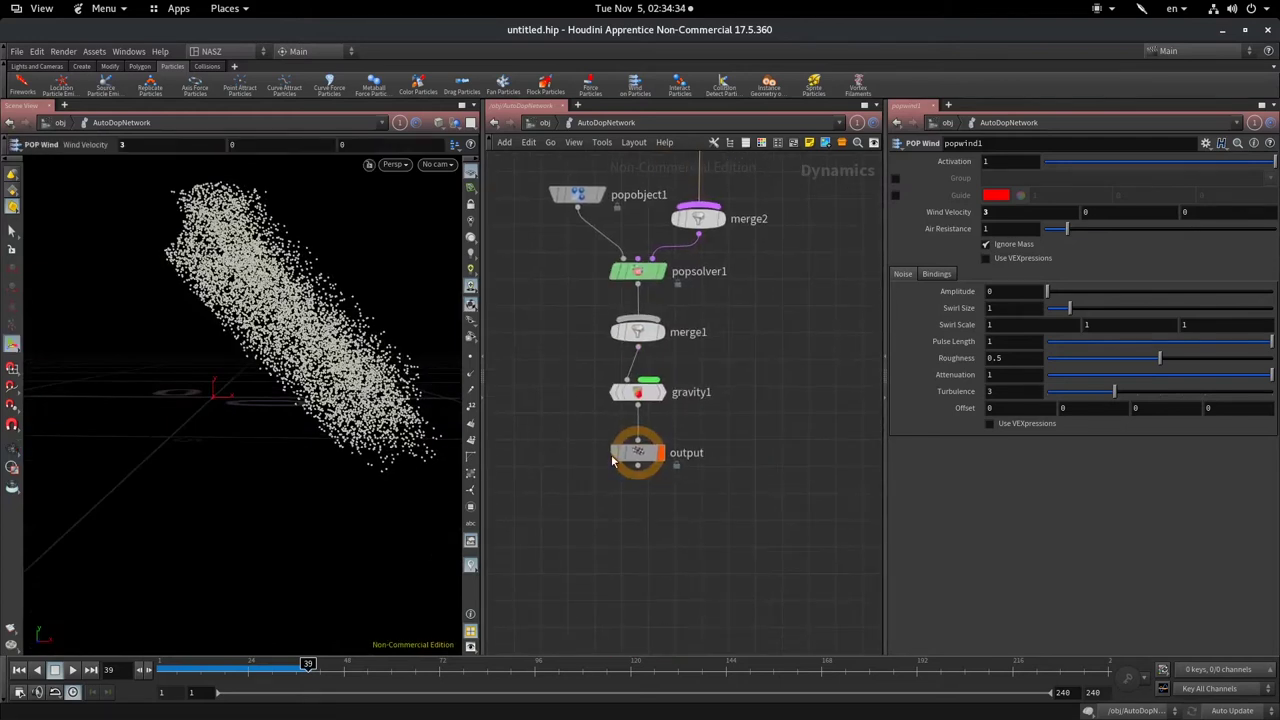
pyautogui.click(614, 396)
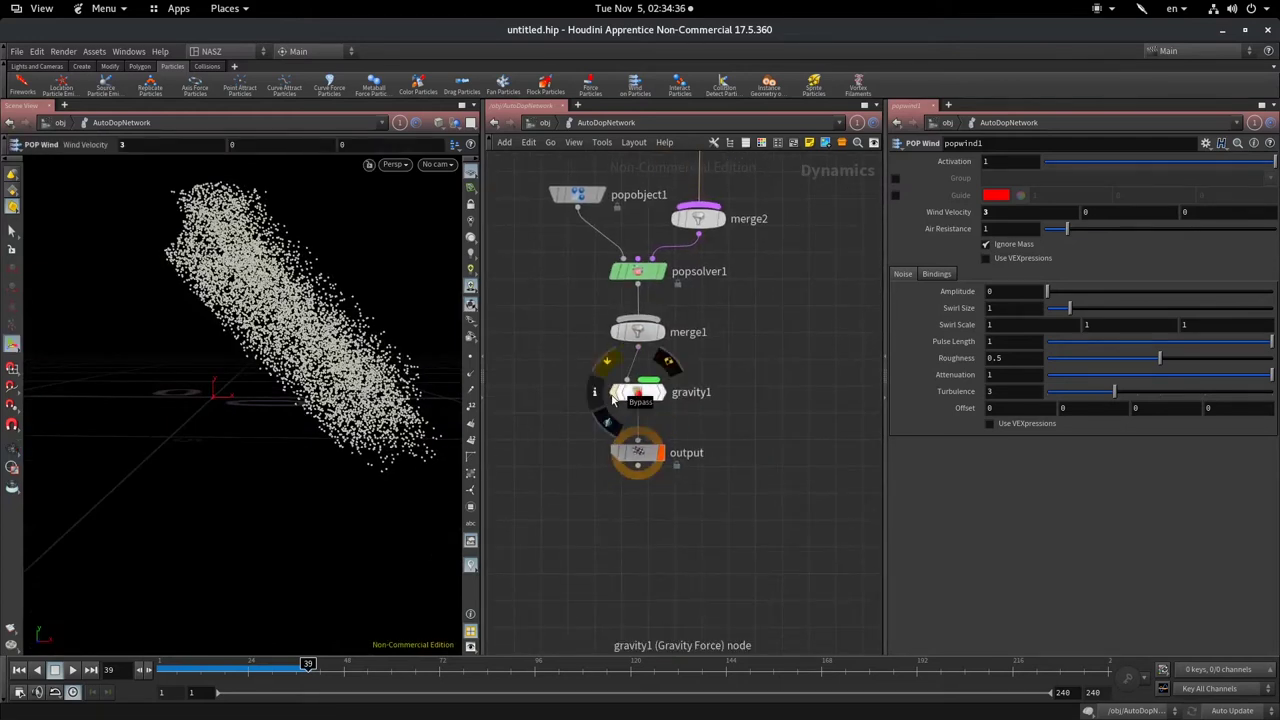
pyautogui.click(201, 665)
pyautogui.moveTo(201, 665); pyautogui.dragTo(165, 665)
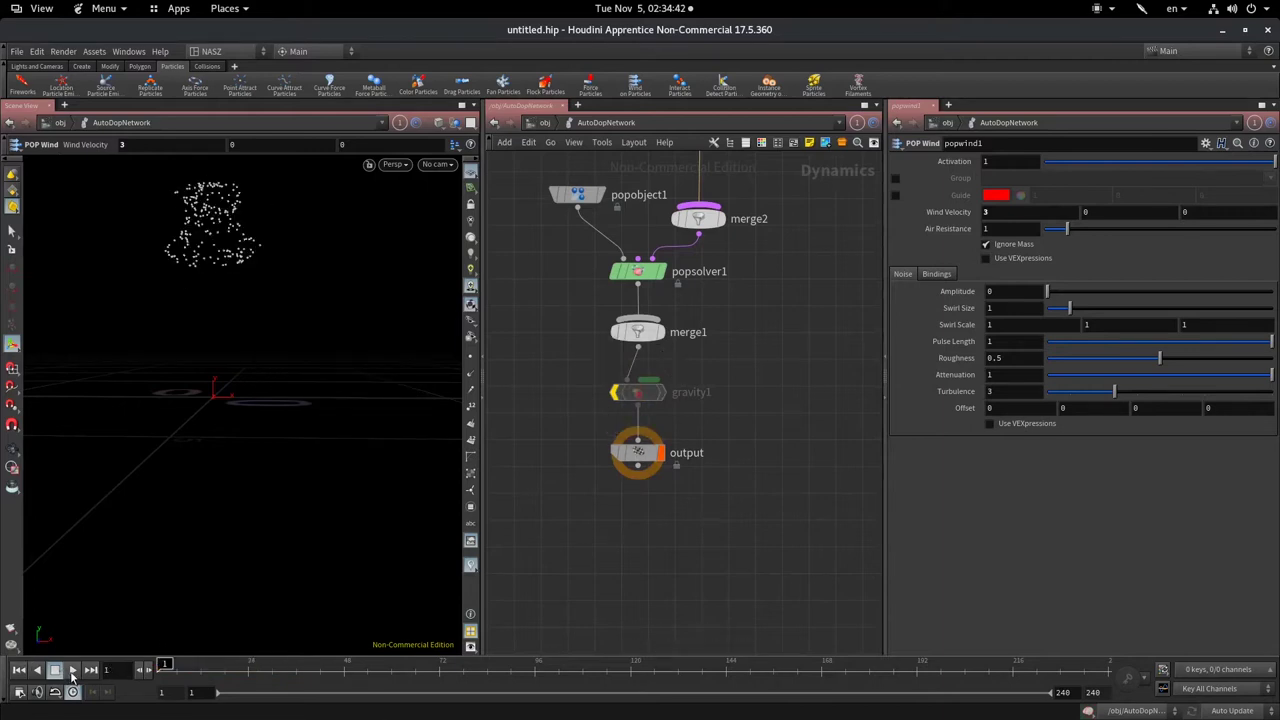
# - Play the gravity-free simulation to frame 82, orbiting the viewport to inspect the stream
pyautogui.click(72, 669)
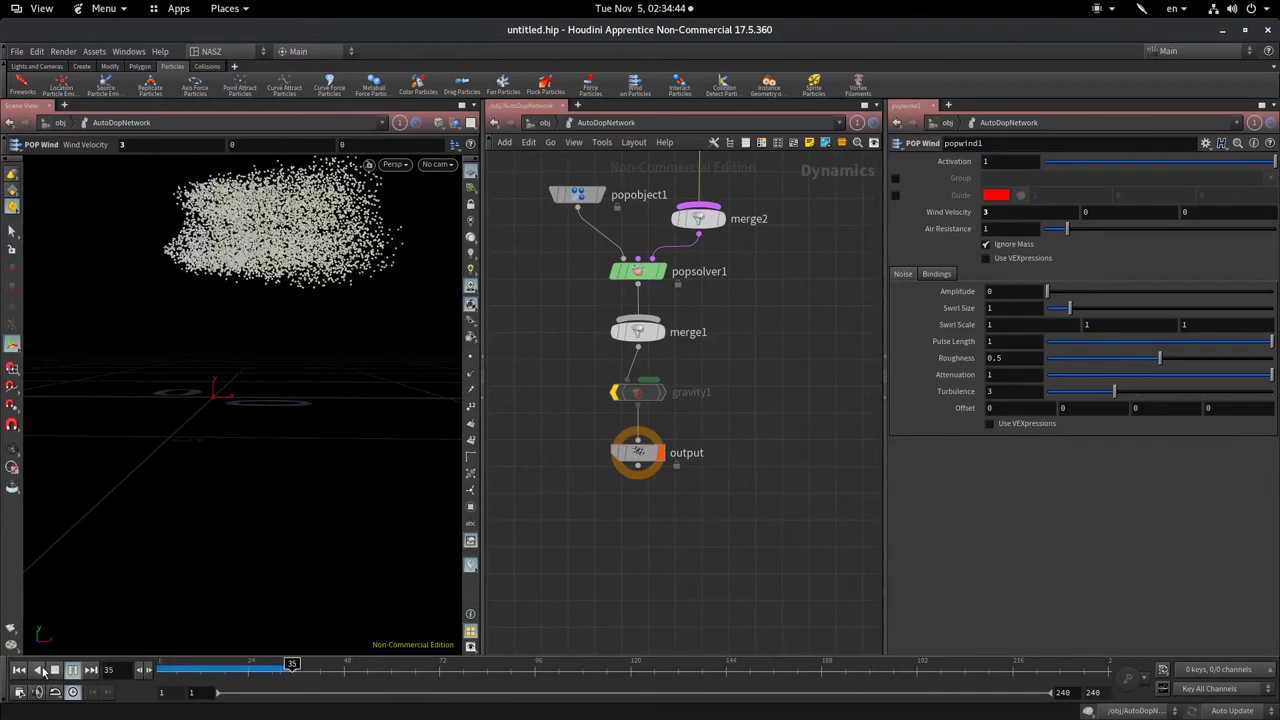
pyautogui.press('Escape')
pyautogui.moveTo(314, 346); pyautogui.dragTo(297, 482)
pyautogui.press('Return')
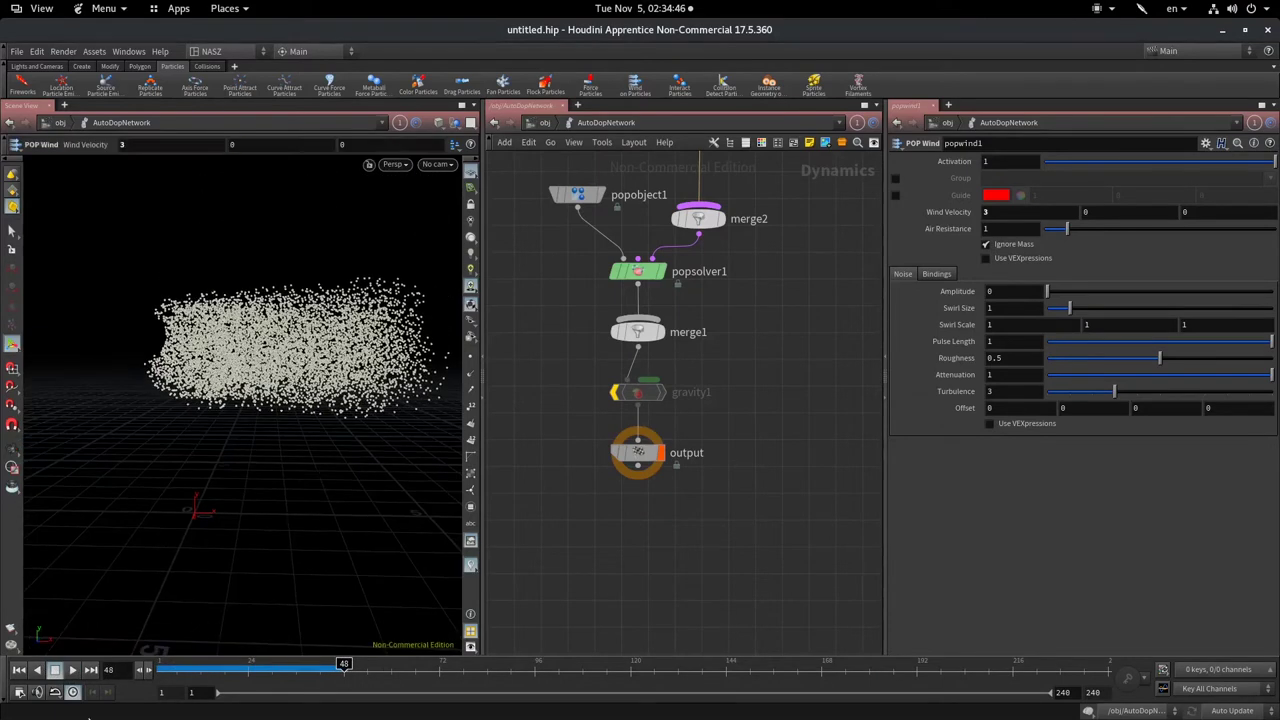
pyautogui.click(72, 669)
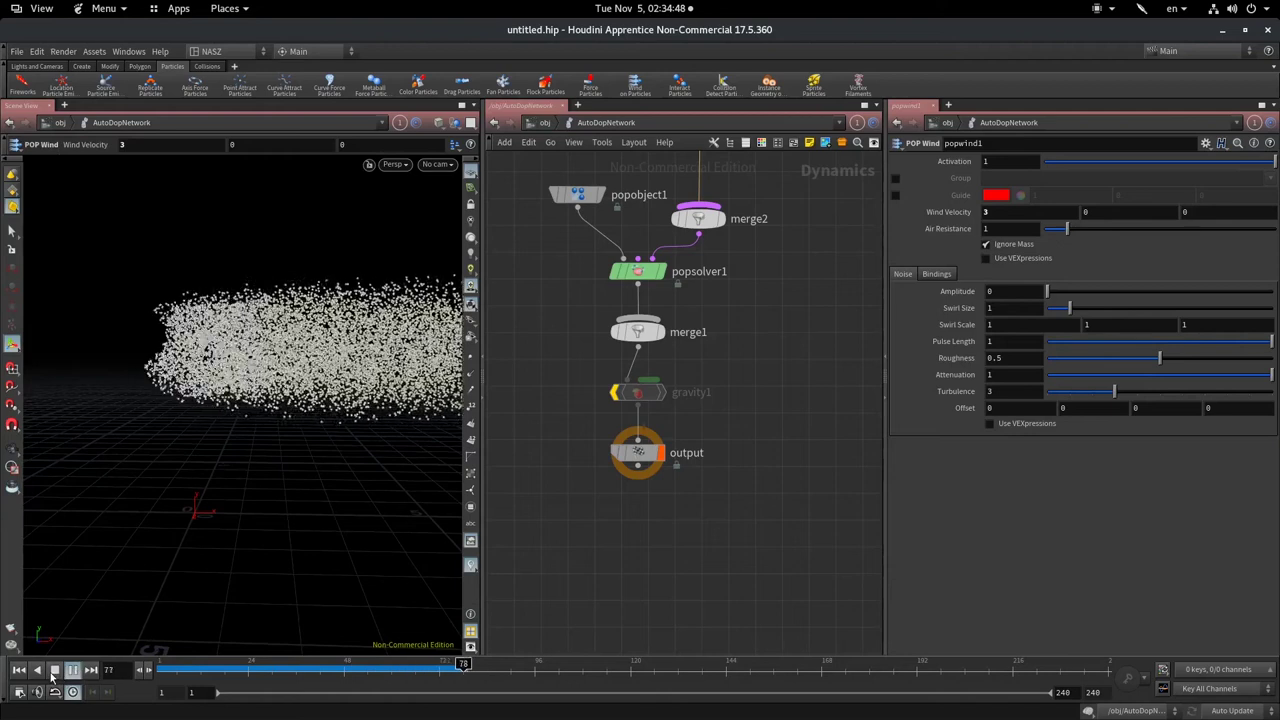
pyautogui.click(55, 669)
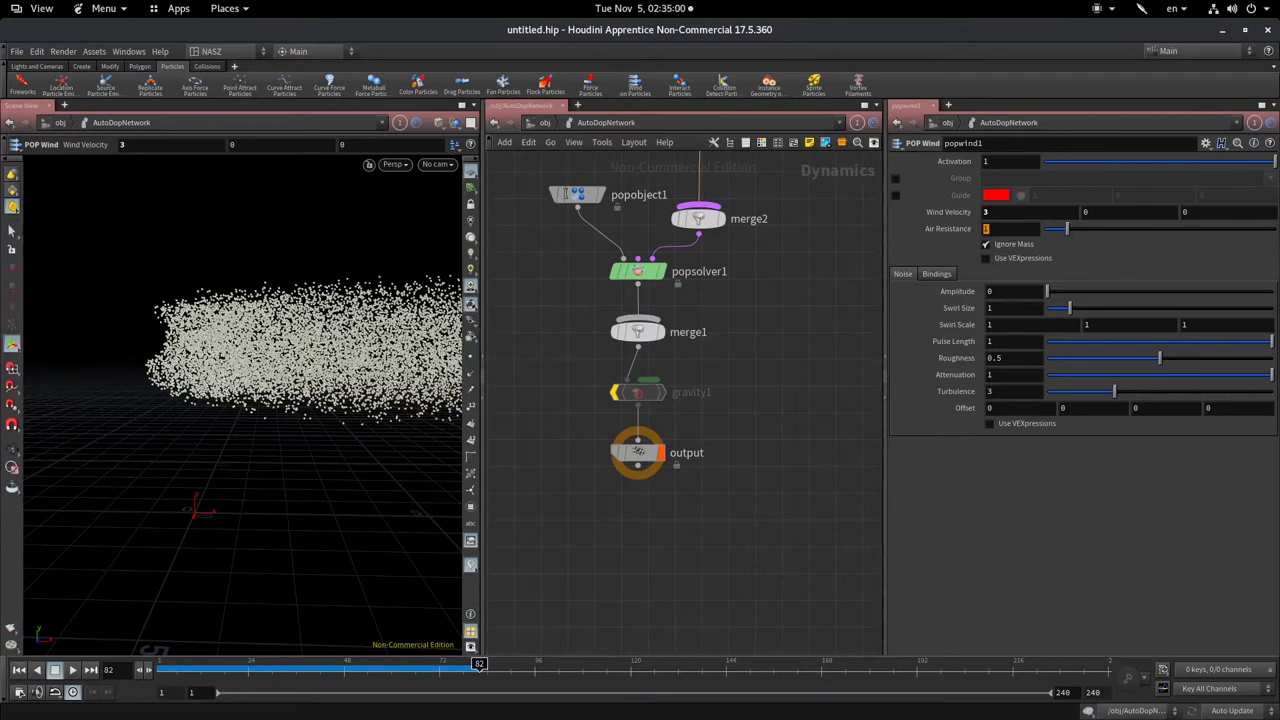
# - Try an Air Resistance of 5 on popwind1, play the simulation and rewind to frame 1
pyautogui.click(986, 229)
pyautogui.write('5')
pyautogui.press('Return')
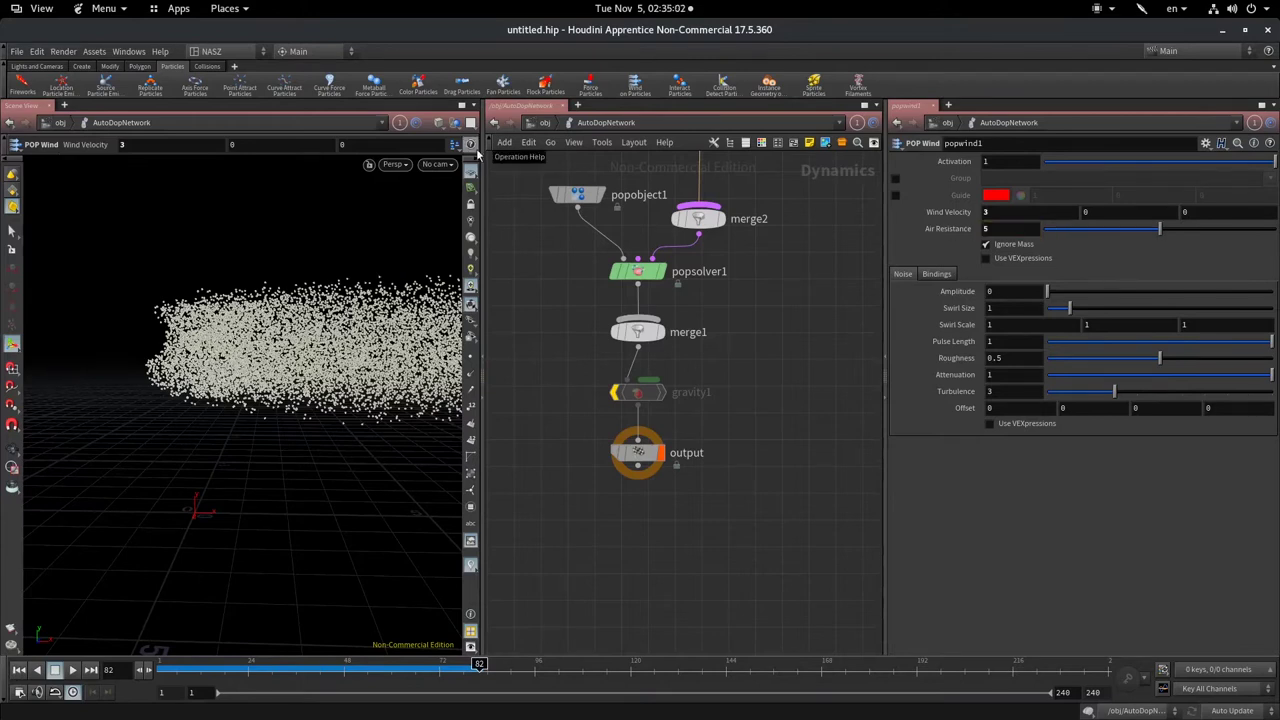
pyautogui.click(18, 669)
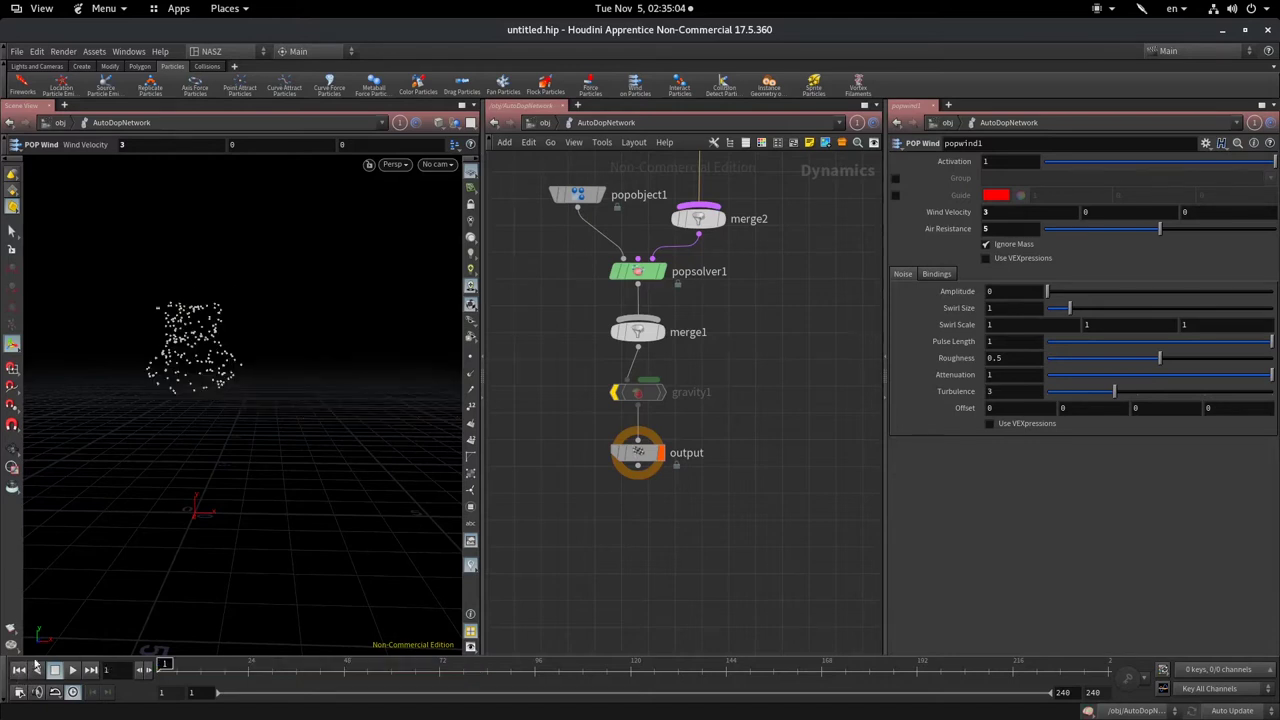
pyautogui.click(72, 670)
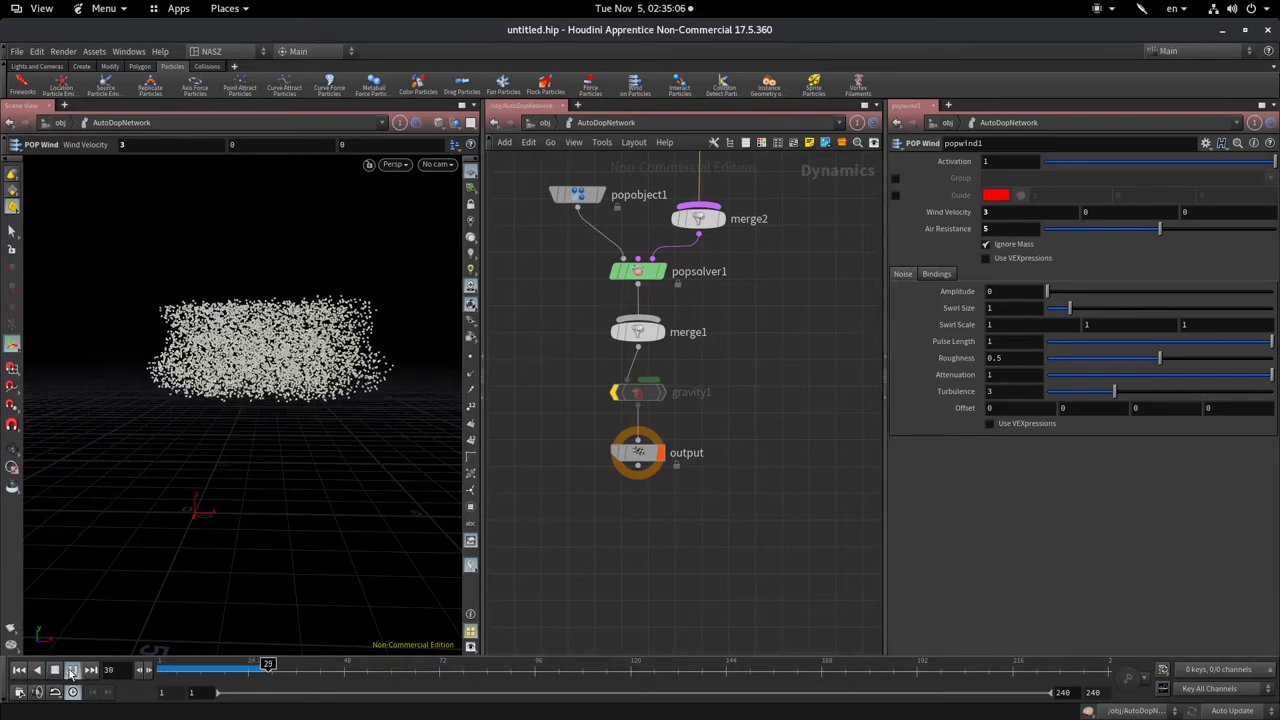
pyautogui.click(55, 670)
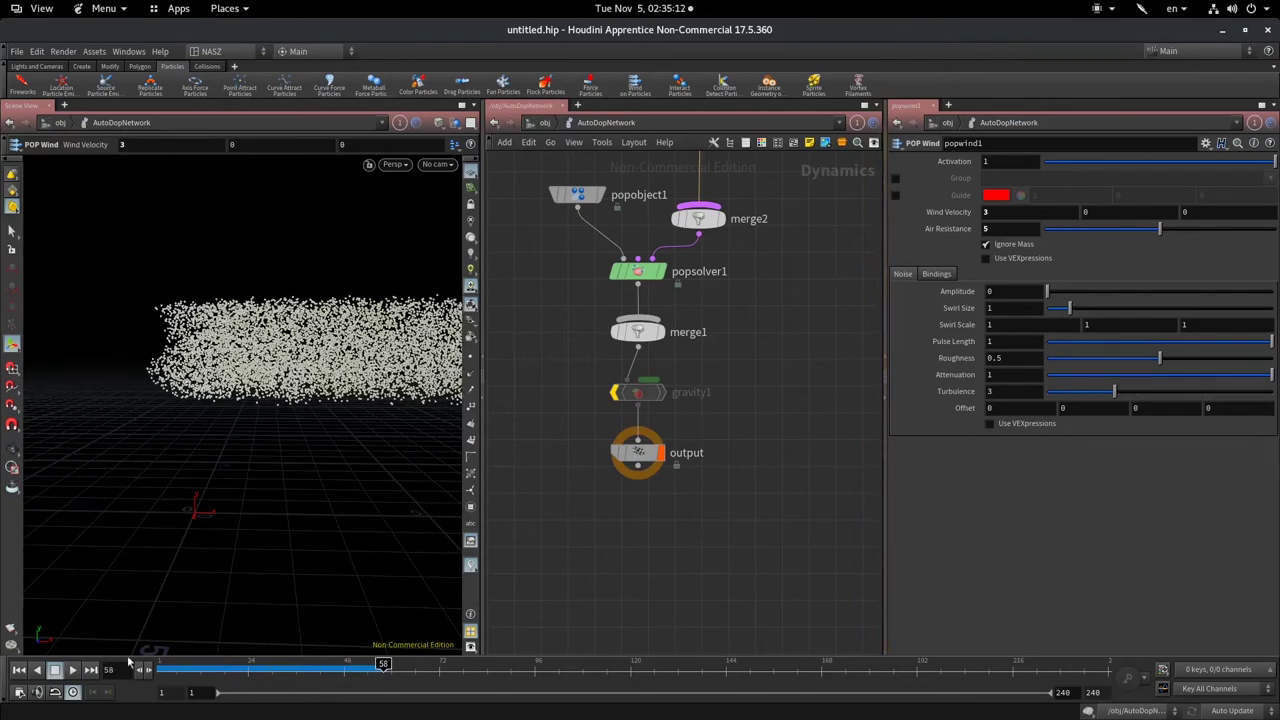
pyautogui.click(160, 668)
pyautogui.moveTo(163, 663); pyautogui.dragTo(164, 663)
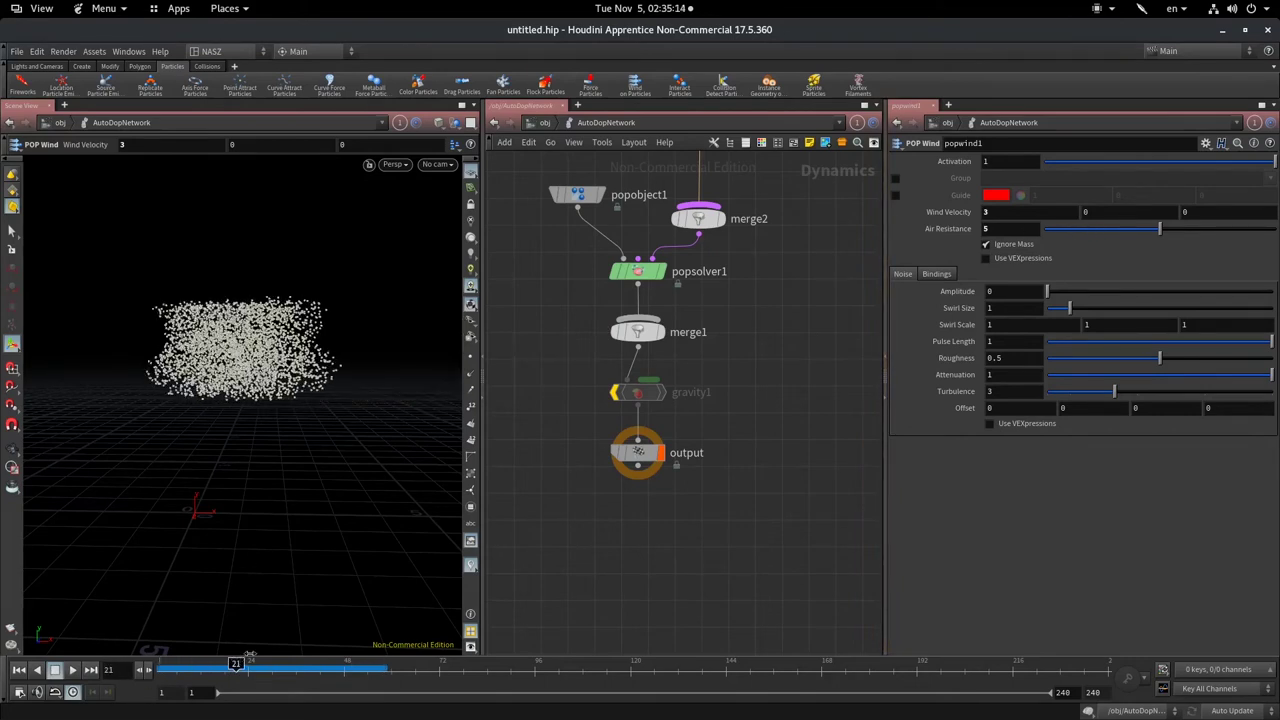
# - Set Air Resistance back to 0 and briefly play the simulation
pyautogui.click(1029, 230)
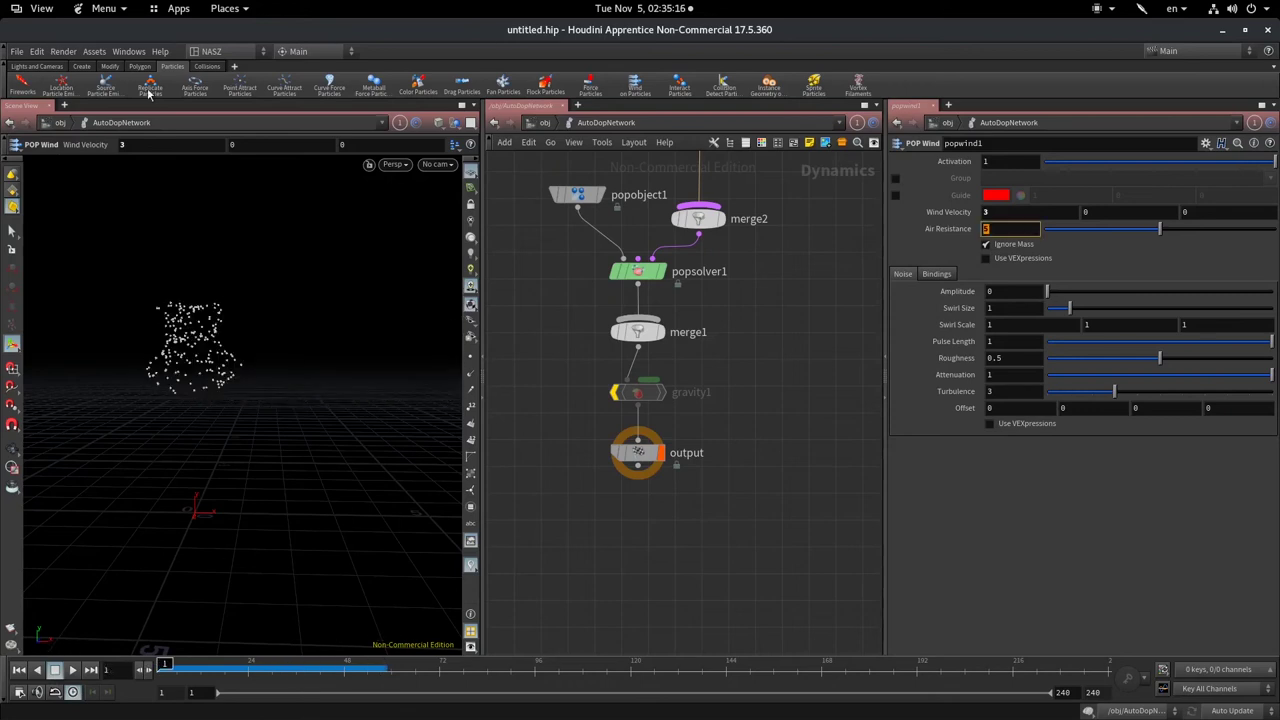
pyautogui.write('0')
pyautogui.press('Return')
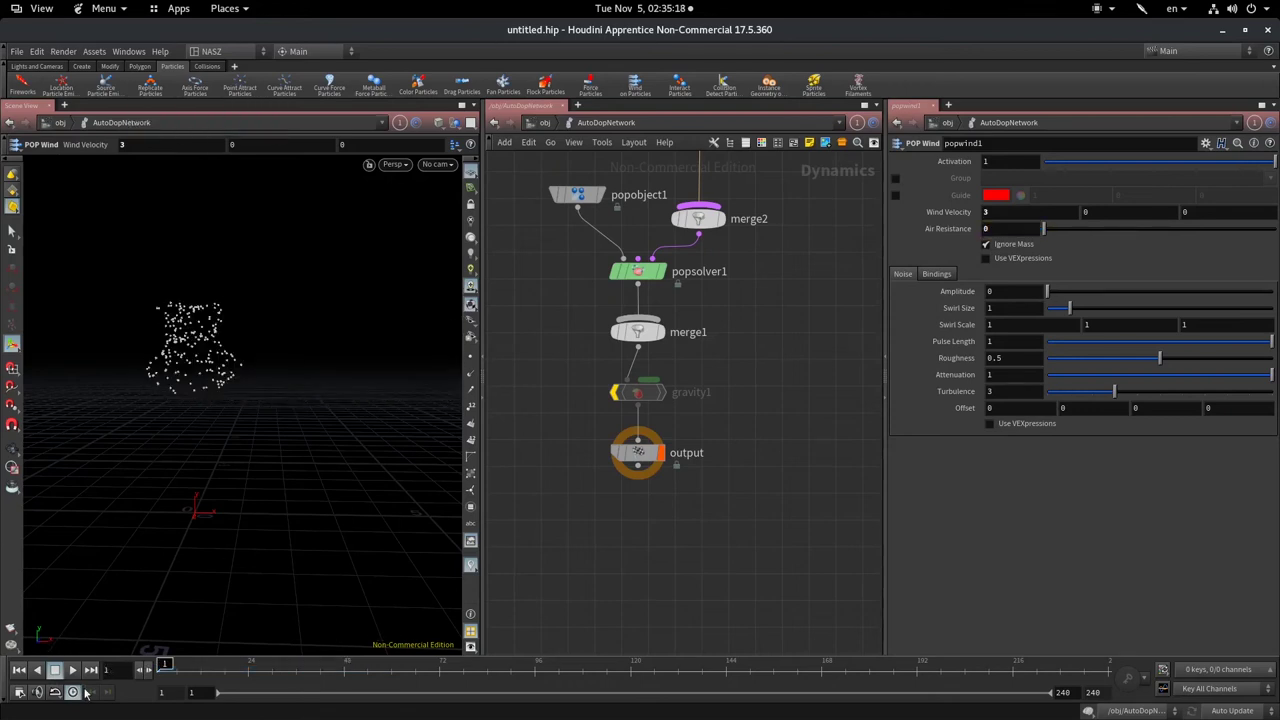
pyautogui.click(76, 672)
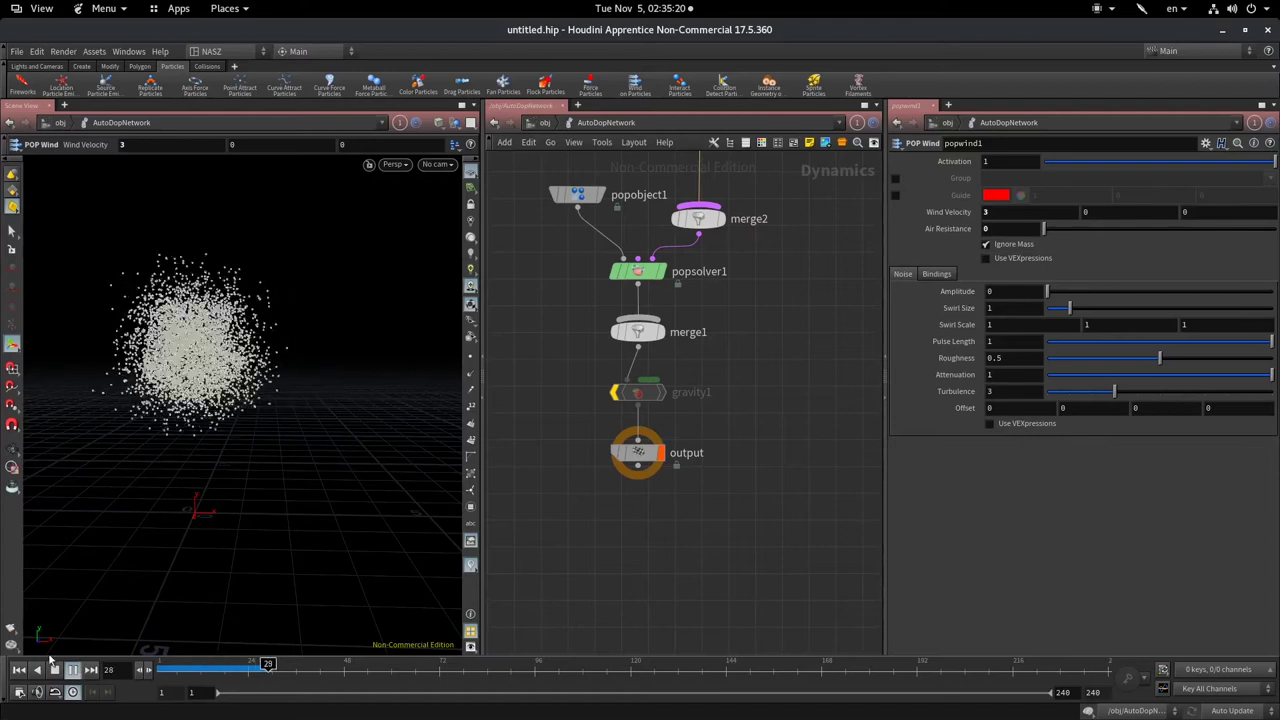
pyautogui.click(56, 672)
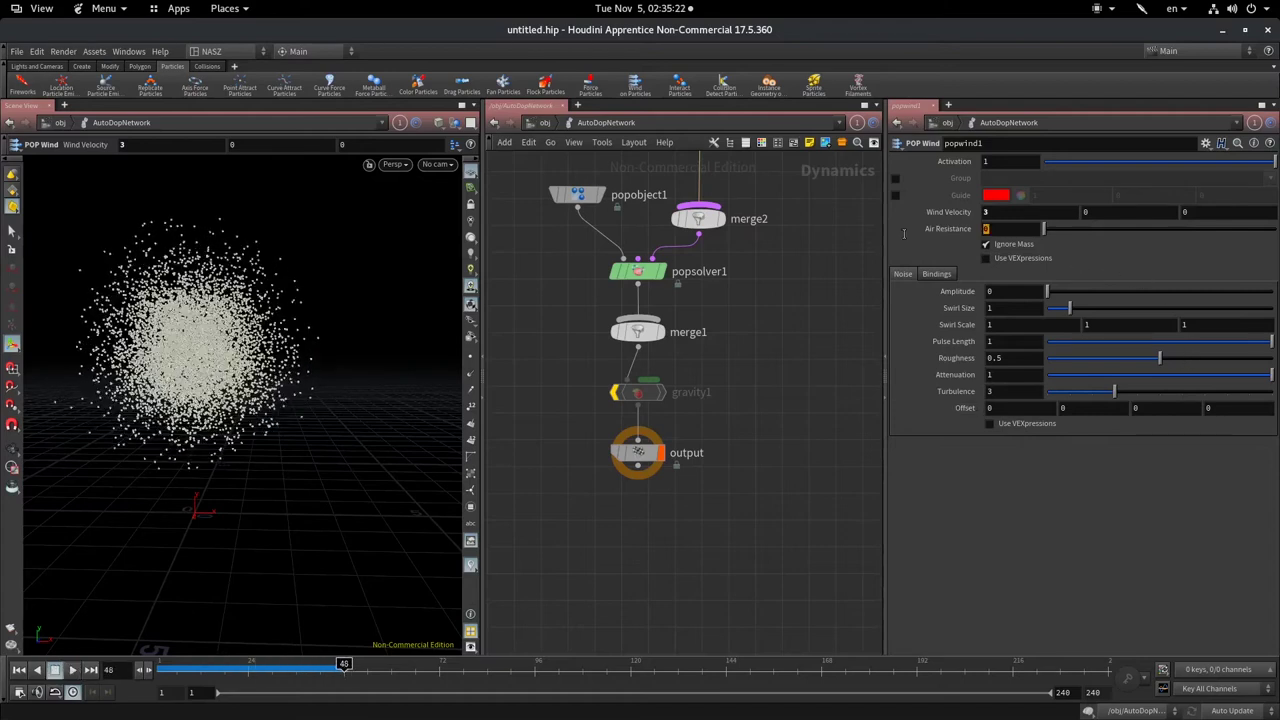
# - Set Air Resistance to 6, replay the simulation from the start, then rewind to frame 1
pyautogui.write('6')
pyautogui.press('Return')
pyautogui.click(18, 670)
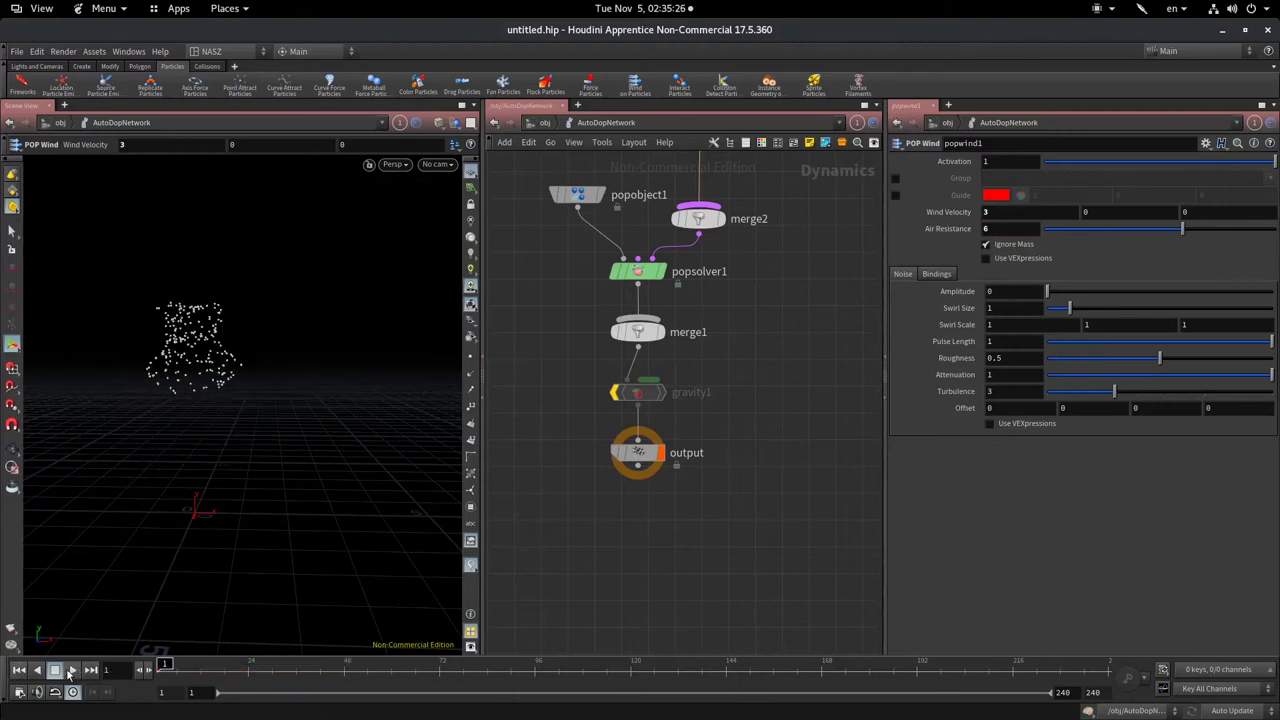
pyautogui.click(72, 670)
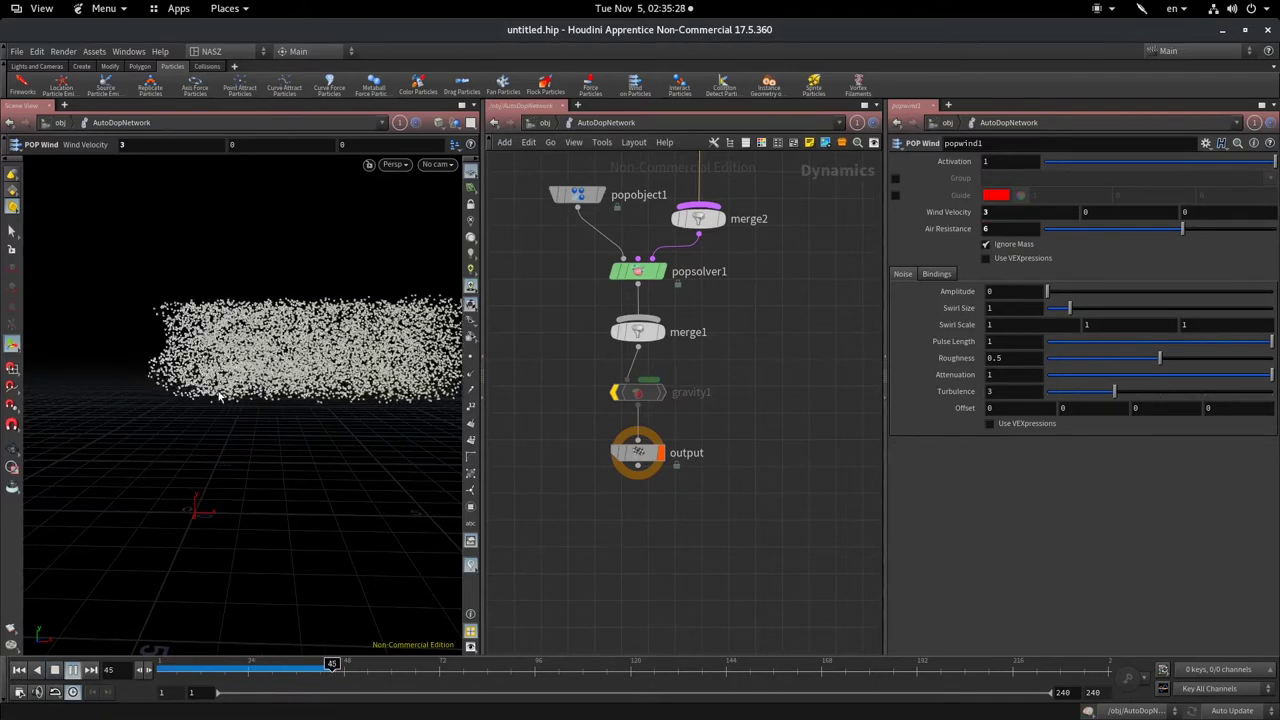
pyautogui.click(55, 670)
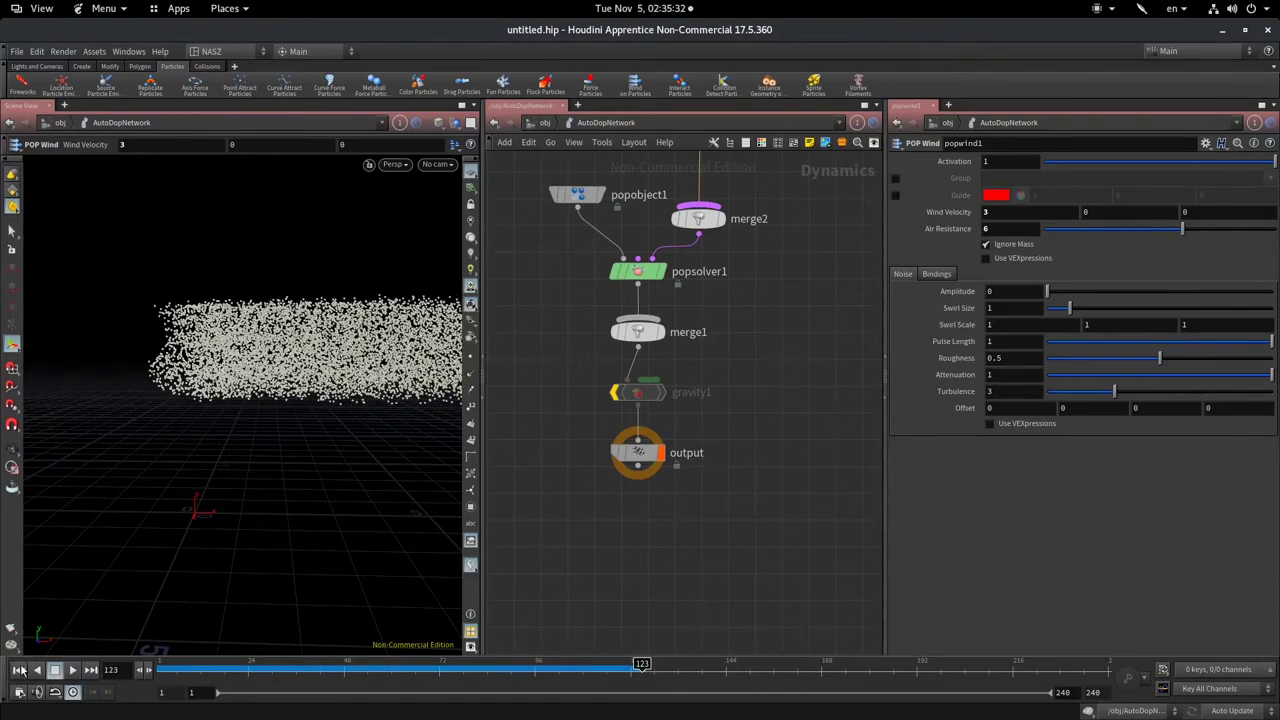
pyautogui.click(18, 670)
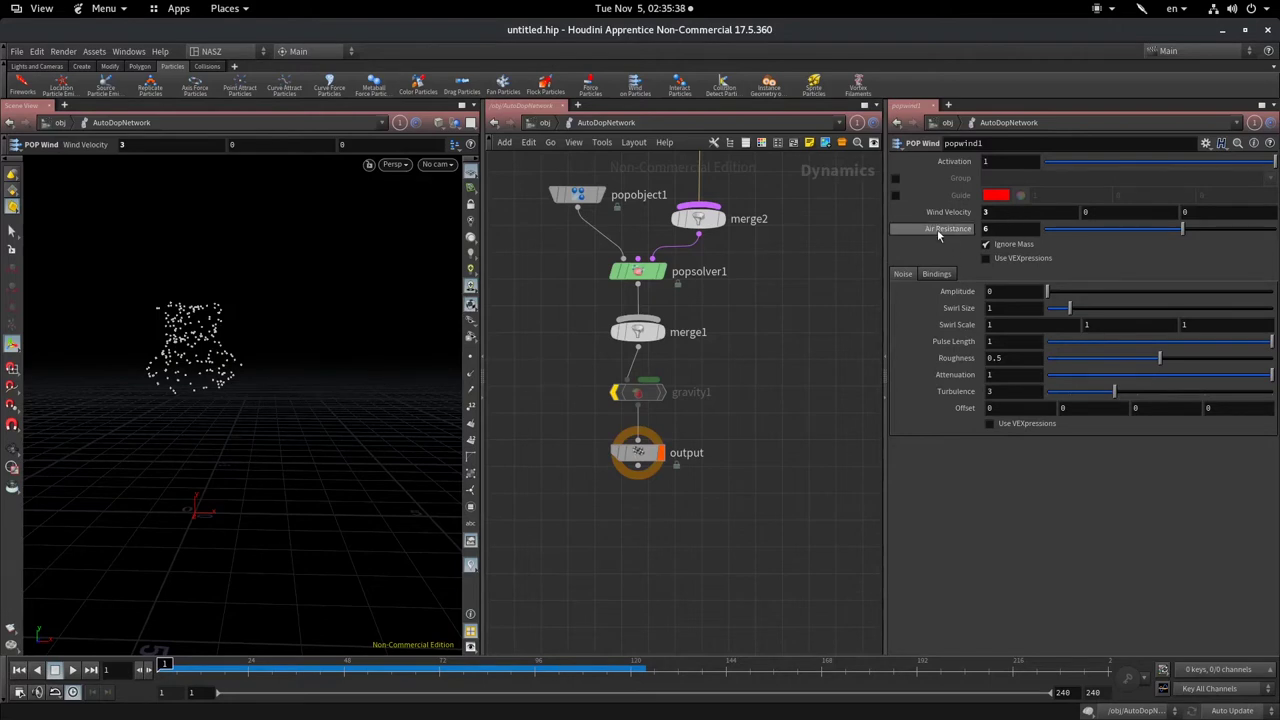
# - Confirm Air Resistance 6, widen the parameter pane, and pan the network to show the POP Source and popwind1
pyautogui.press('Return')
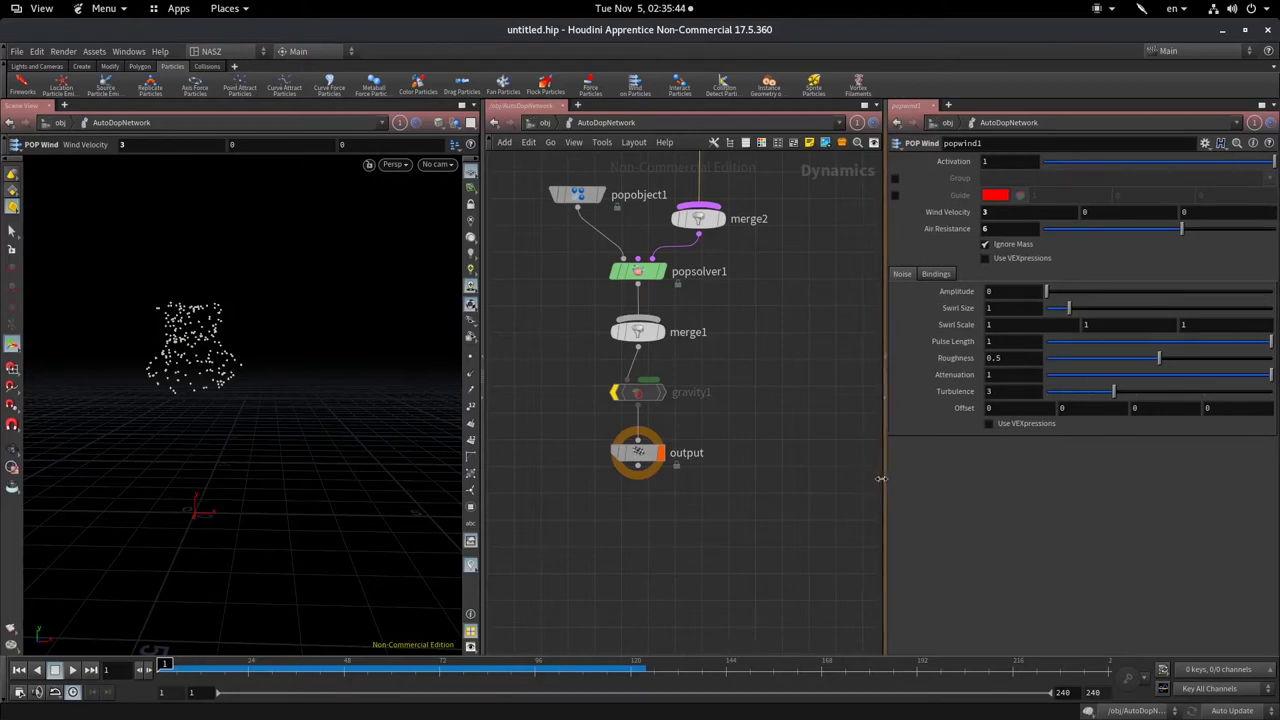
pyautogui.moveTo(884, 440); pyautogui.dragTo(863, 476)
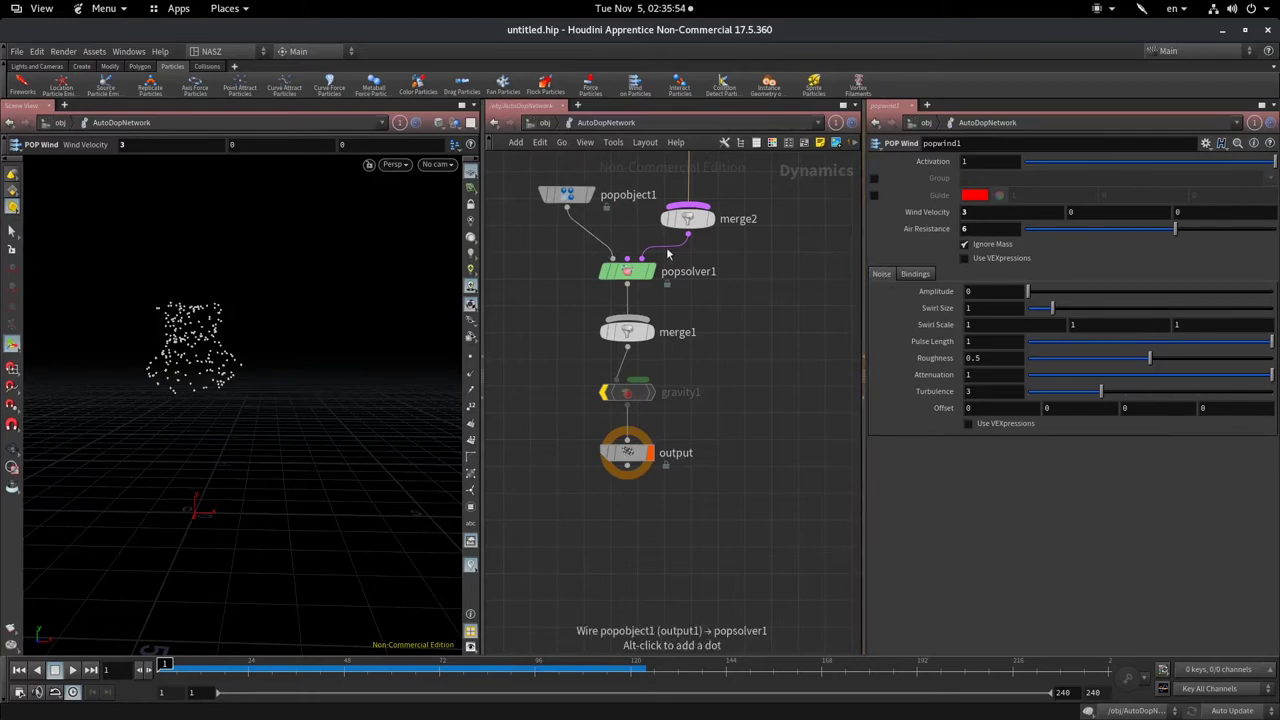
pyautogui.moveTo(739, 268); pyautogui.dragTo(729, 637, button='middle')
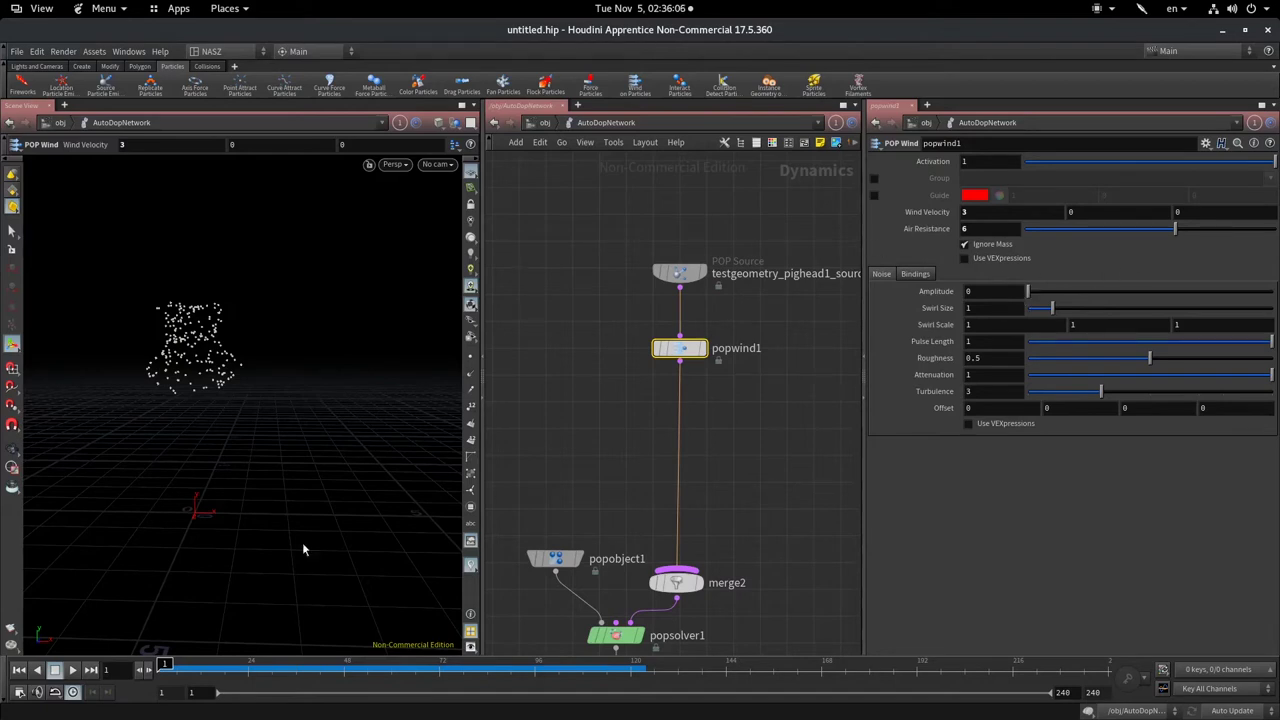
# - Set the noise Amplitude to 5 and play the simulation from frame 1, orbiting the particle cloud
pyautogui.moveTo(165, 664); pyautogui.dragTo(487, 664)
pyautogui.hotkey('ctrl', 'Up')
pyautogui.write('5')
pyautogui.press('Return')
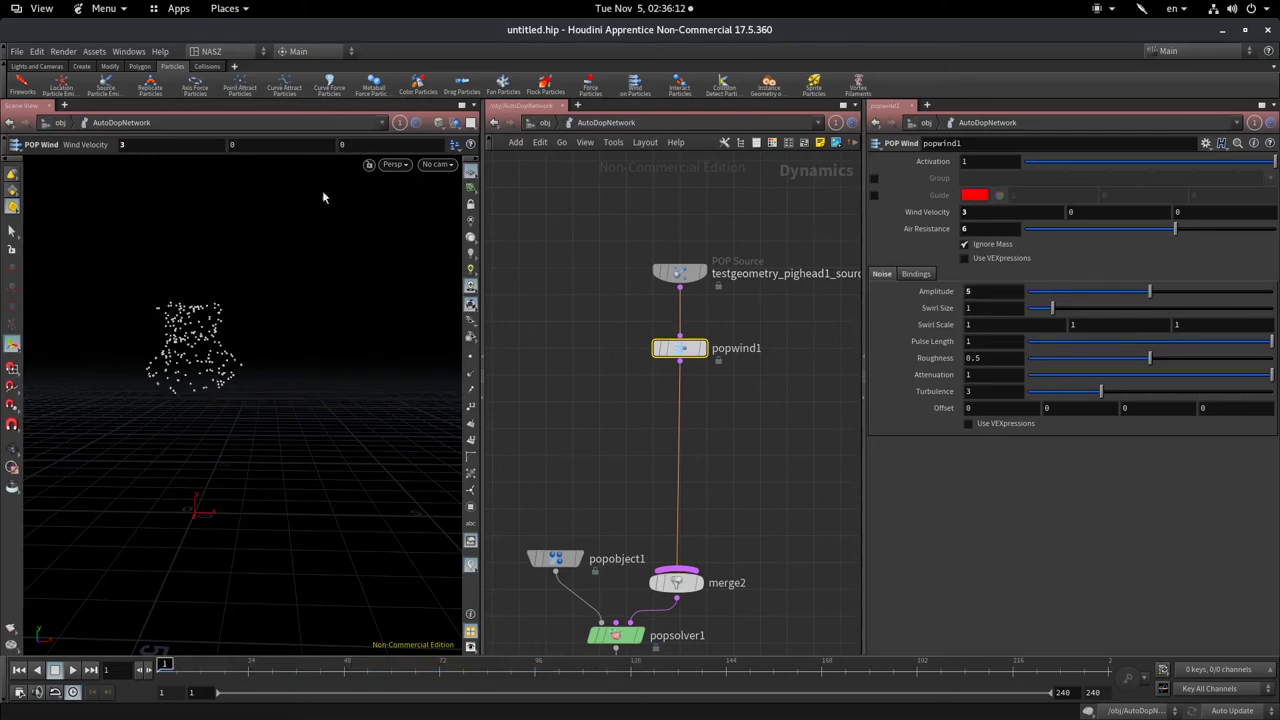
pyautogui.click(72, 670)
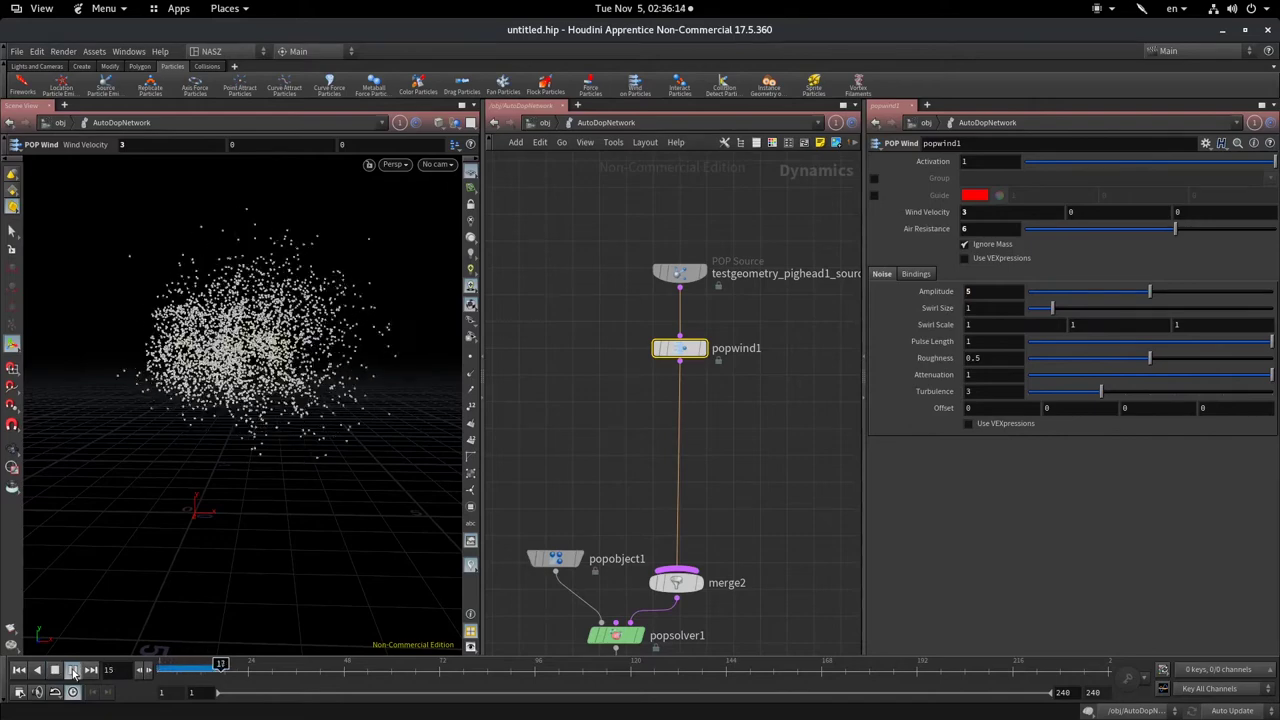
pyautogui.keyDown('alt'); pyautogui.moveTo(245, 460); pyautogui.dragTo(381, 652); pyautogui.keyUp('alt')
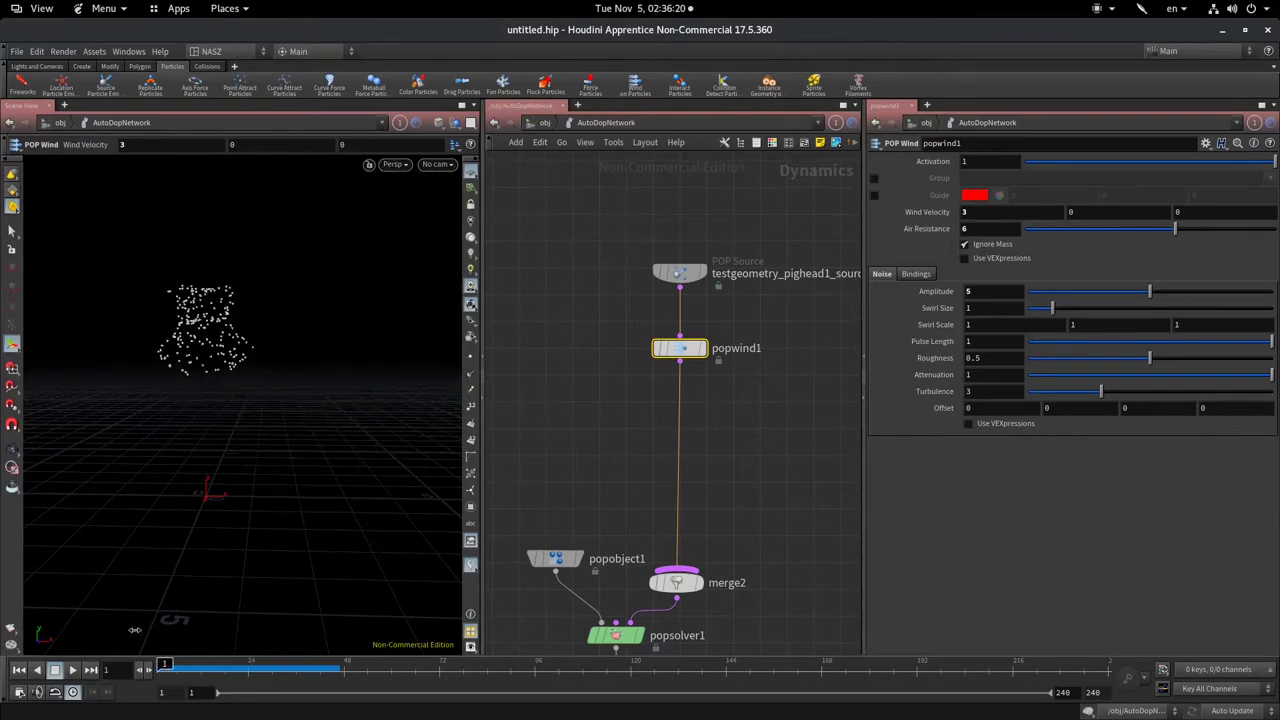
# - Change Amplitude to 1, rewind, and play the simulation, pausing at frame 79
pyautogui.click(71, 671)
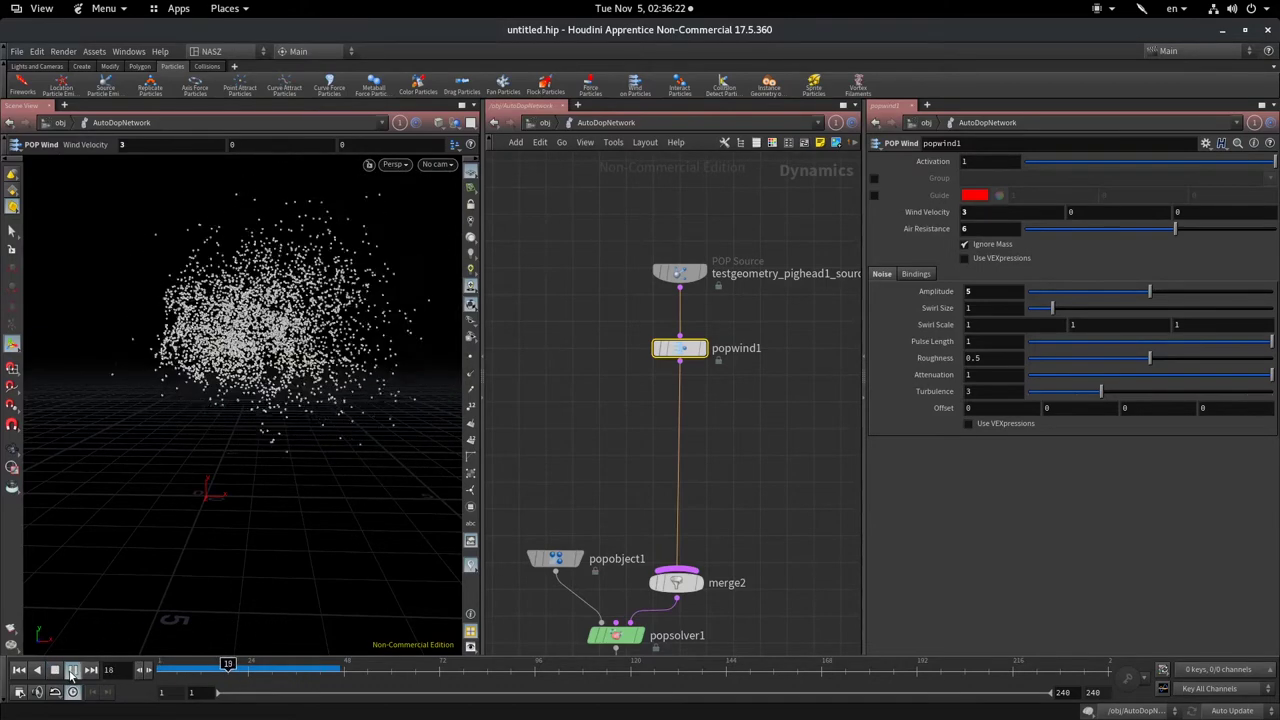
pyautogui.click(72, 669)
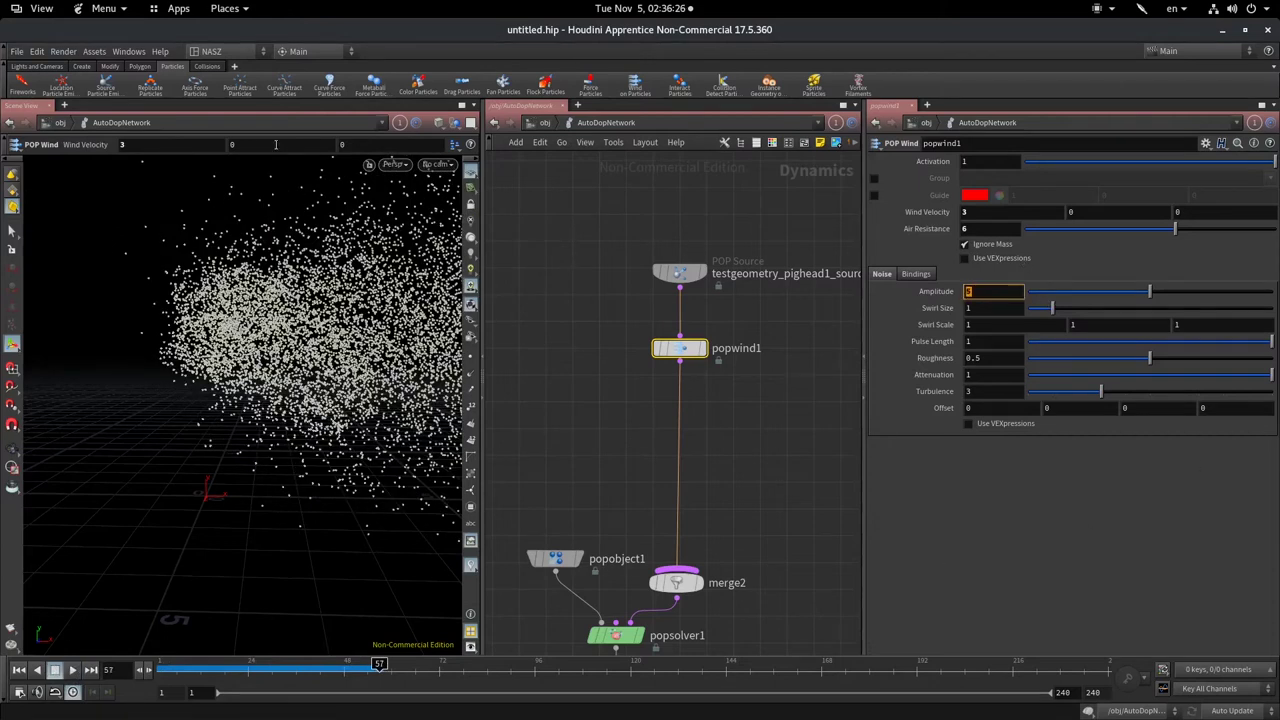
pyautogui.write('1')
pyautogui.press('Return')
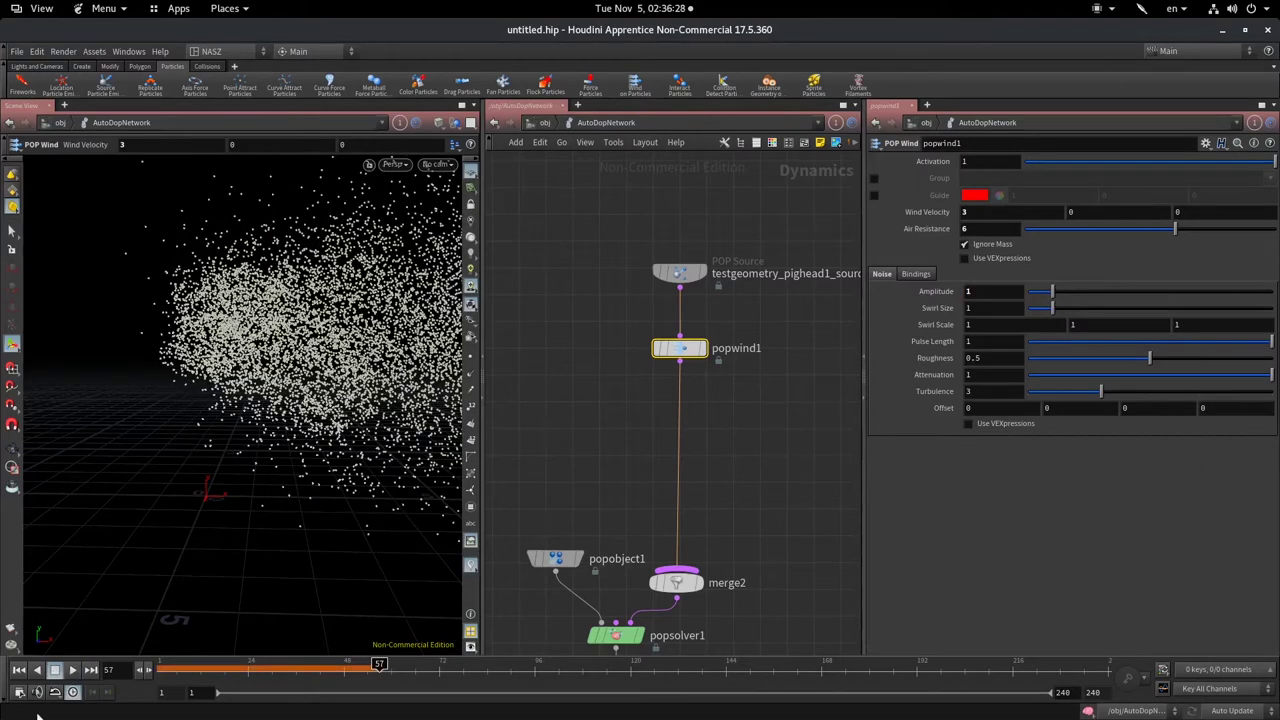
pyautogui.click(163, 664)
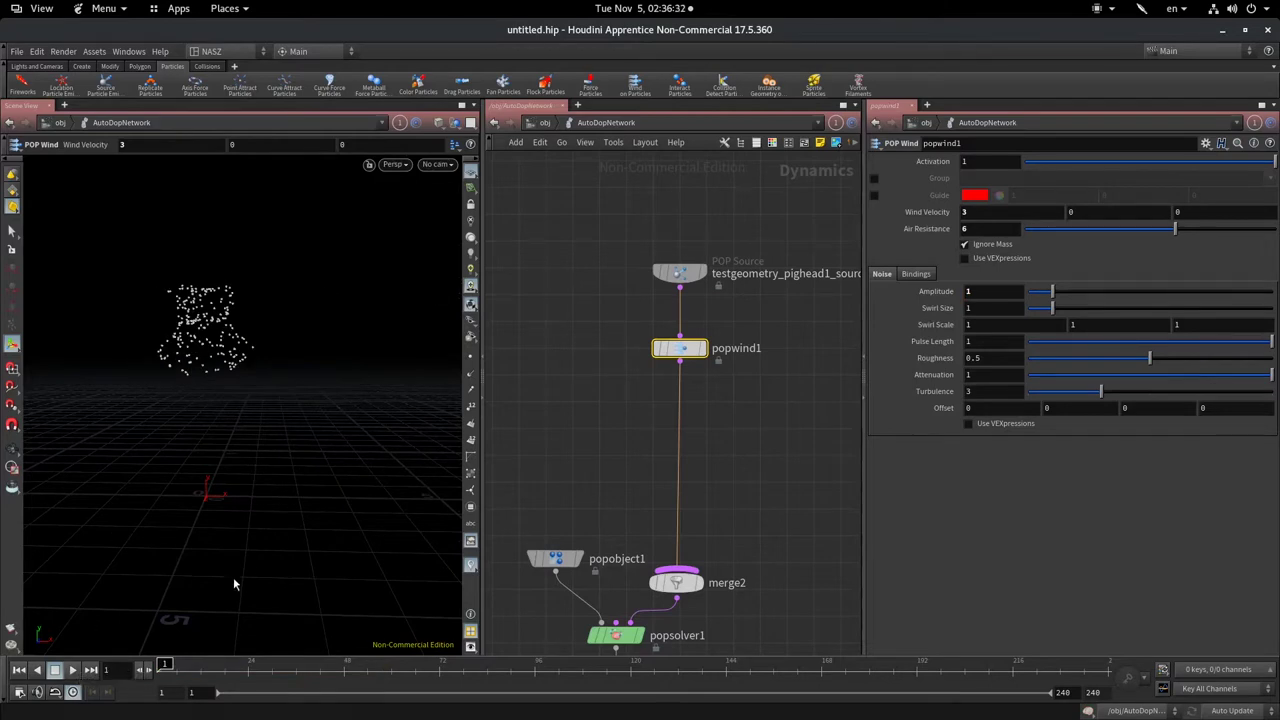
pyautogui.click(74, 671)
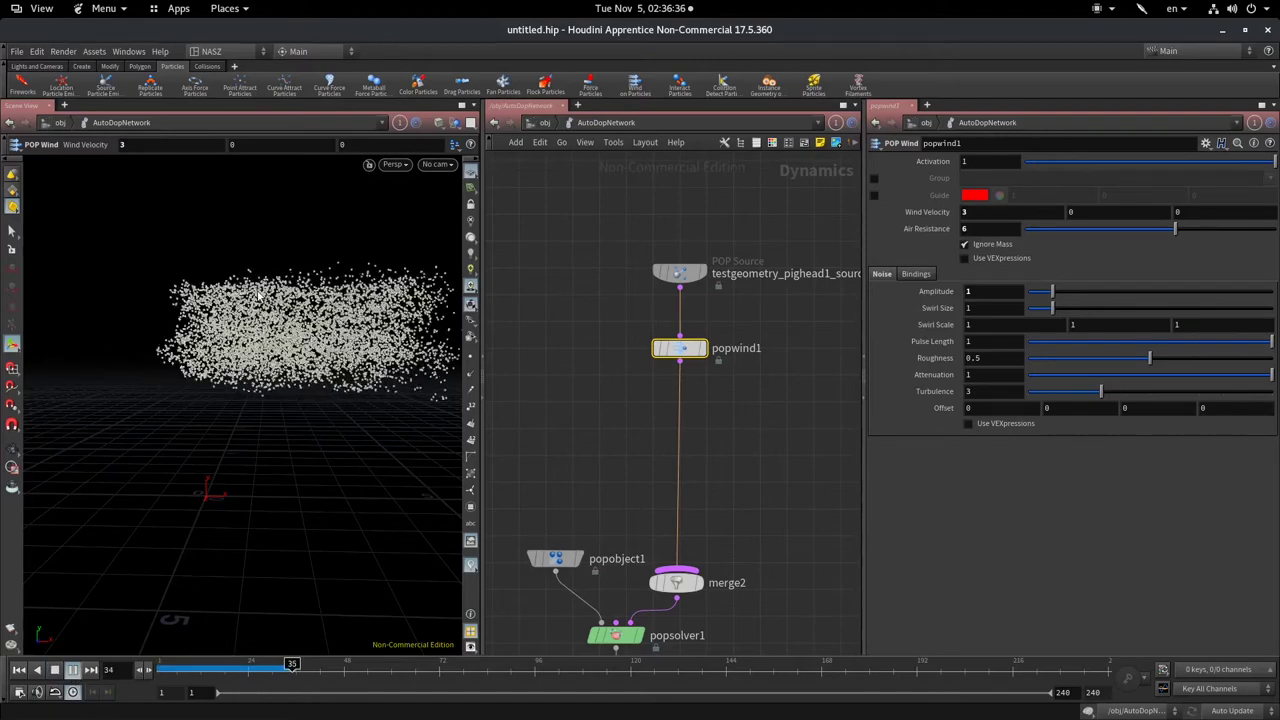
pyautogui.press('Up')
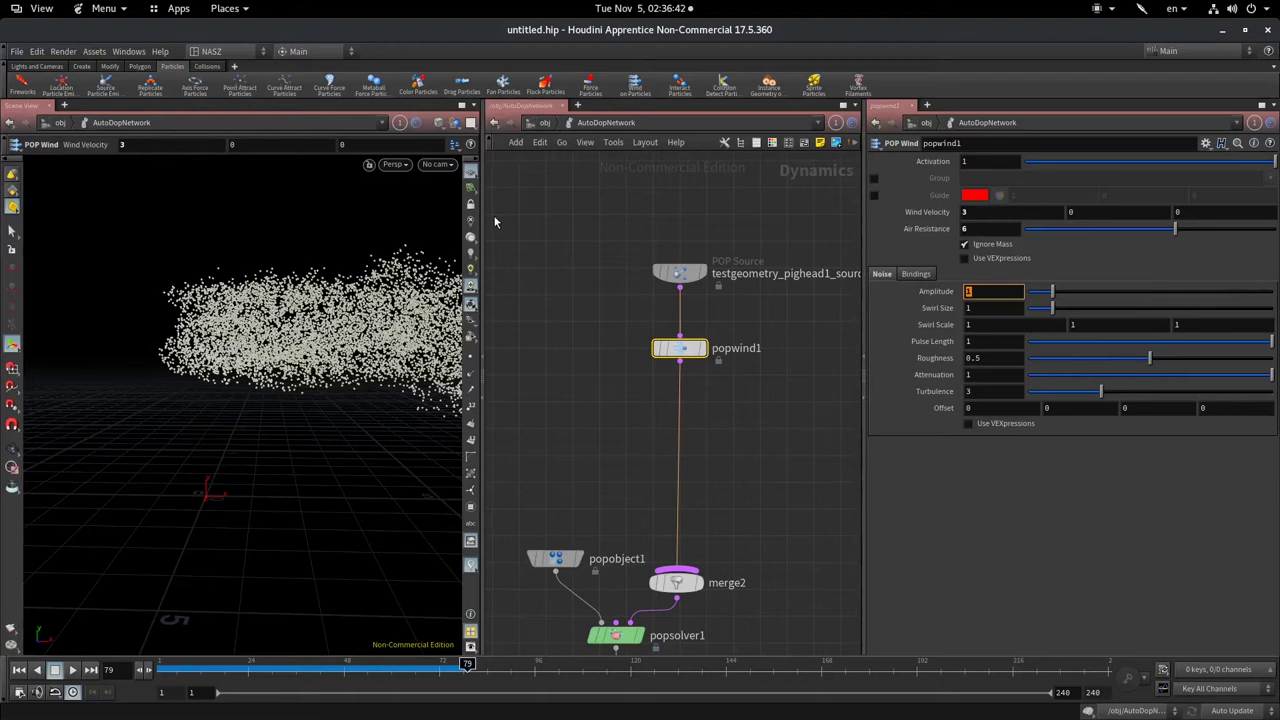
pyautogui.write('2')
# - Set Amplitude to 2, rewind, and replay the simulation to about frame 103
pyautogui.press('Return')
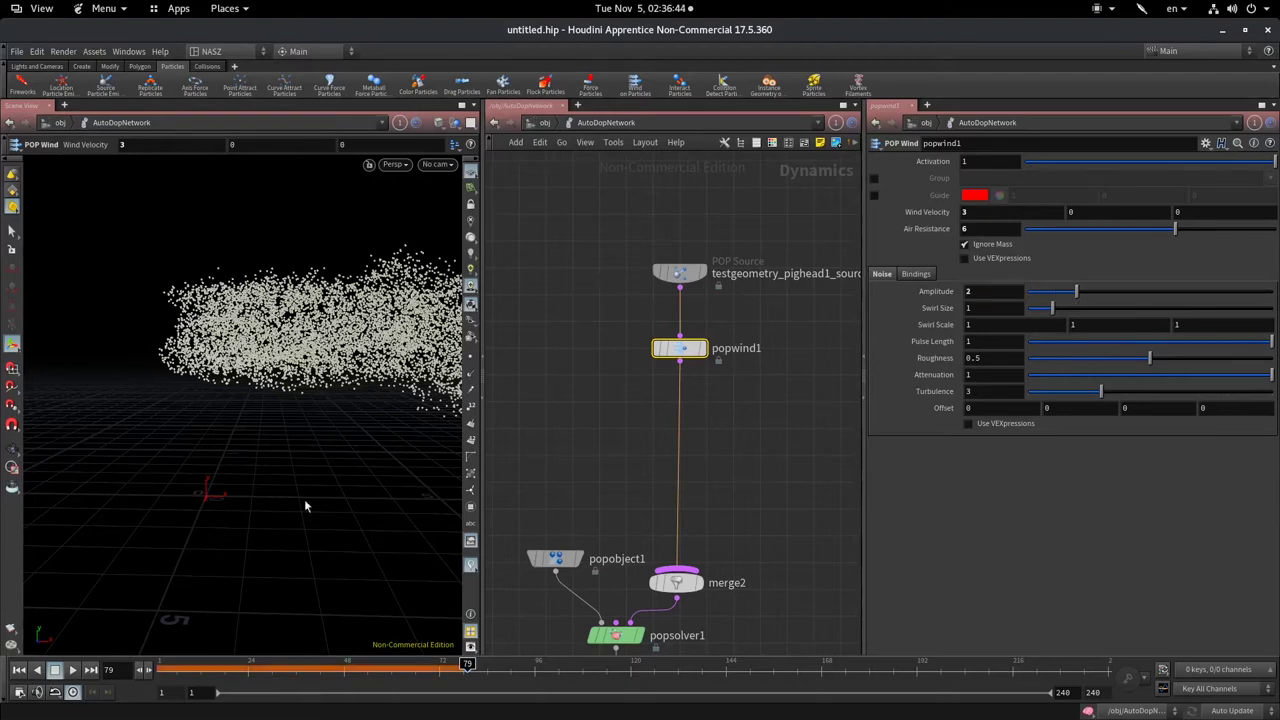
pyautogui.hotkey('ctrl', 'Up')
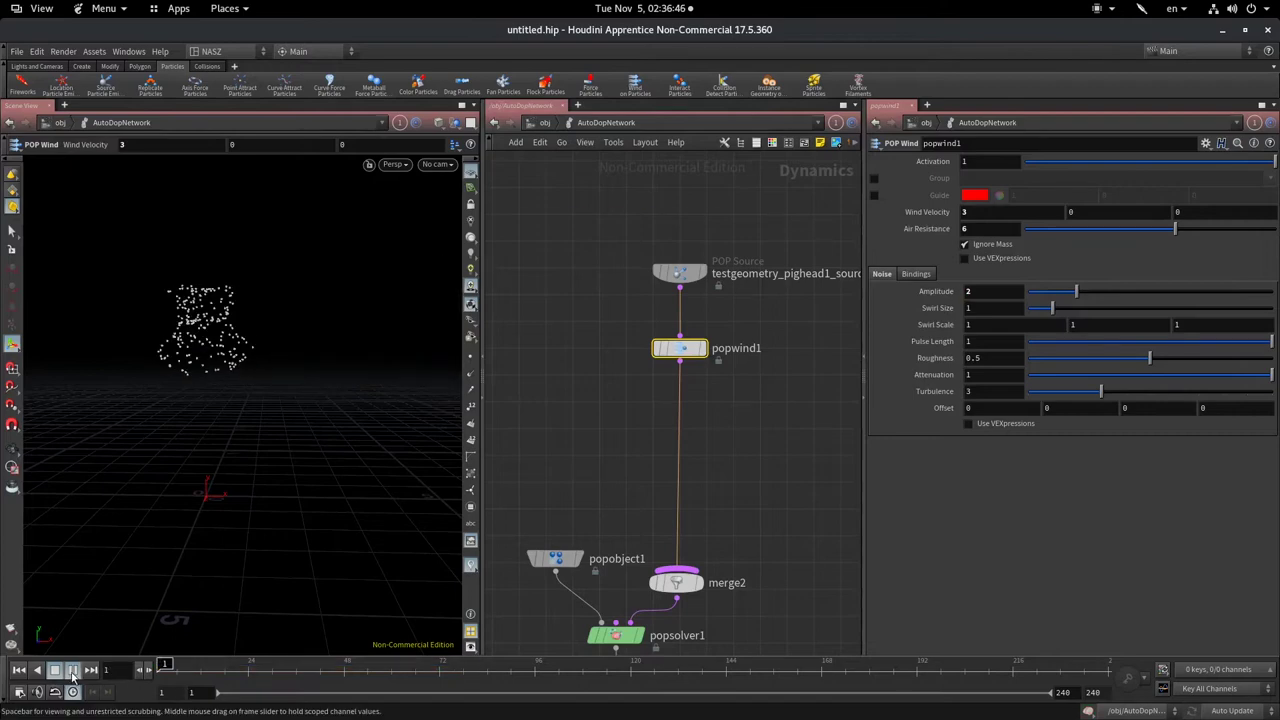
pyautogui.click(73, 670)
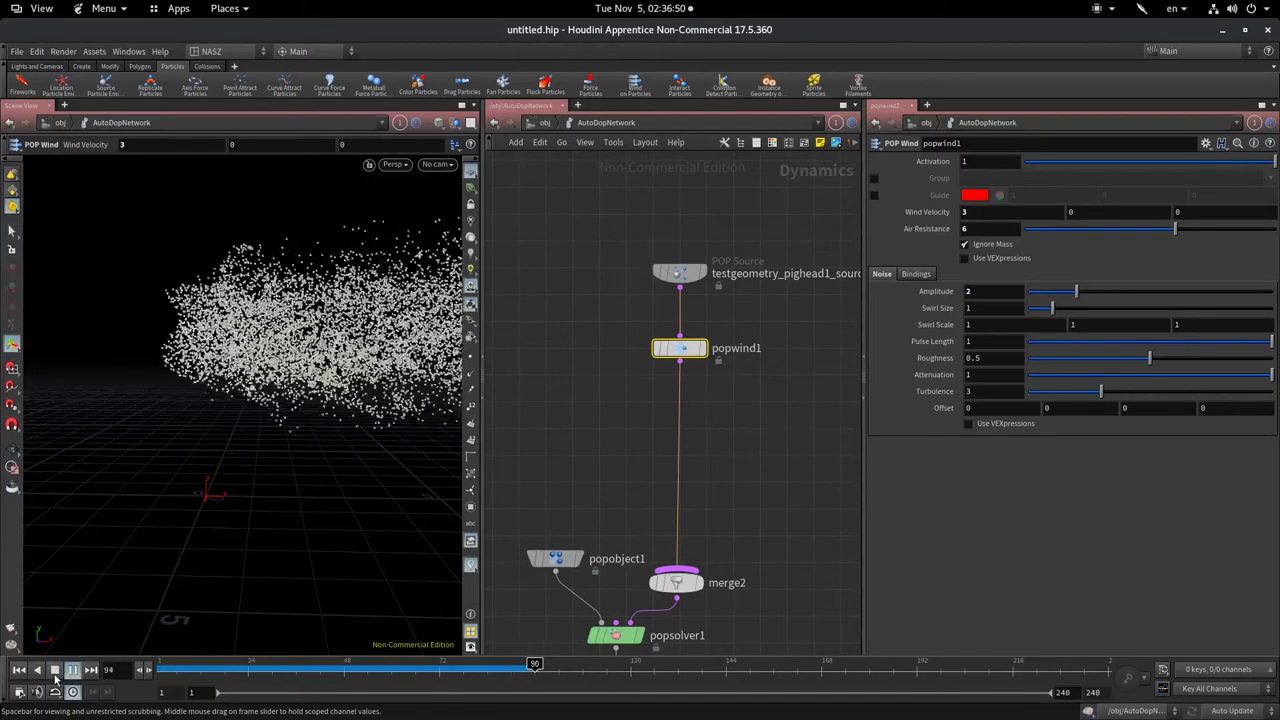
pyautogui.click(55, 673)
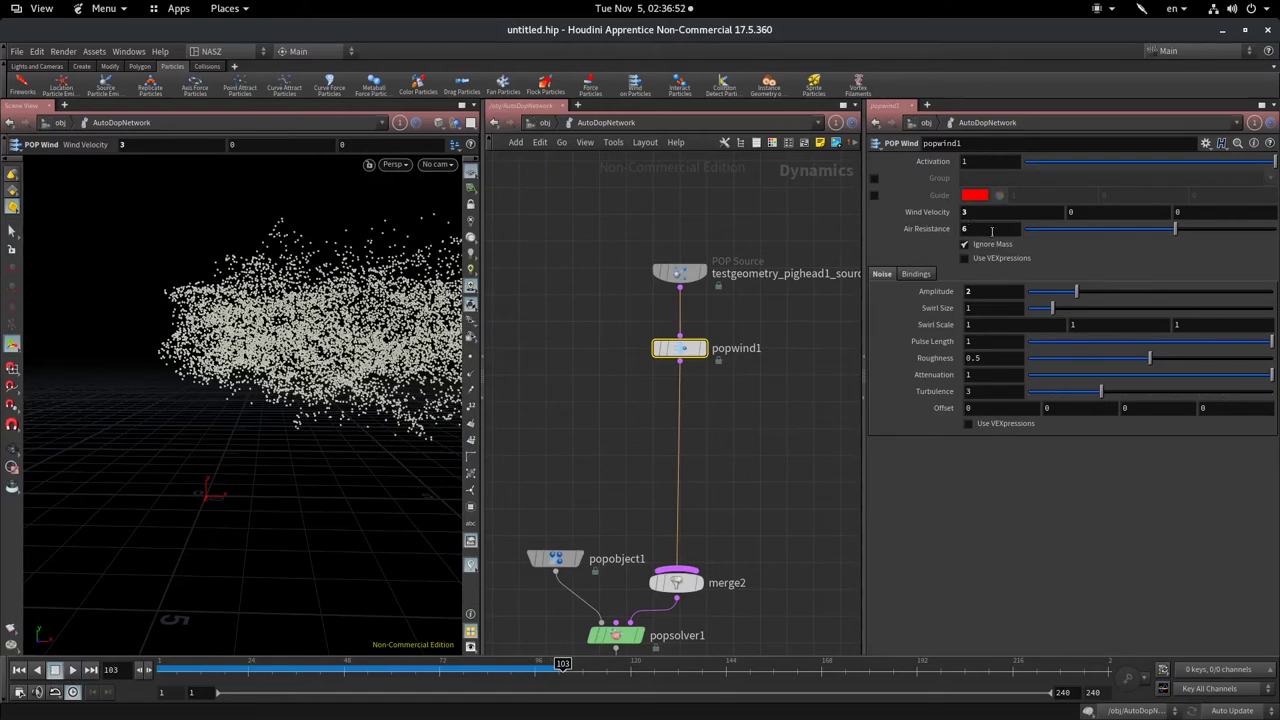
pyautogui.write('2')
# - Set popwind1's Air Resistance to 2, replay the simulation while orbiting, then rewind to frame 1
pyautogui.press('Return')
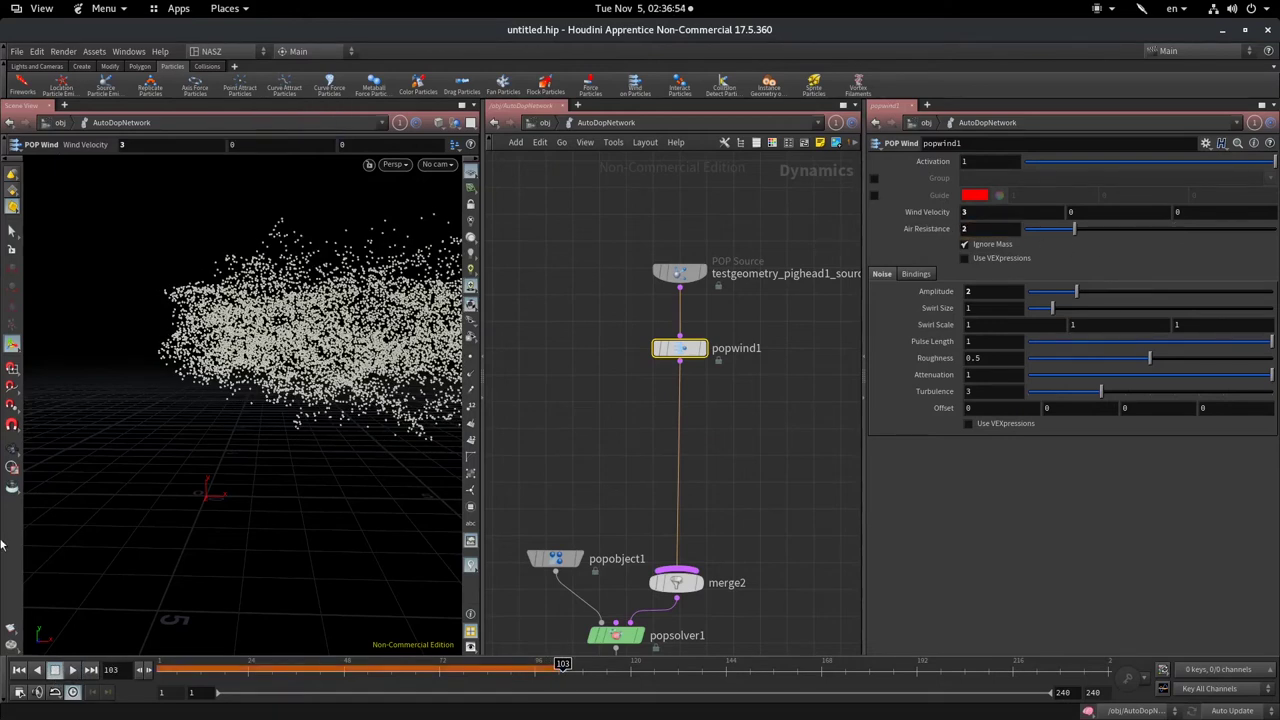
pyautogui.click(19, 670)
pyautogui.click(74, 671)
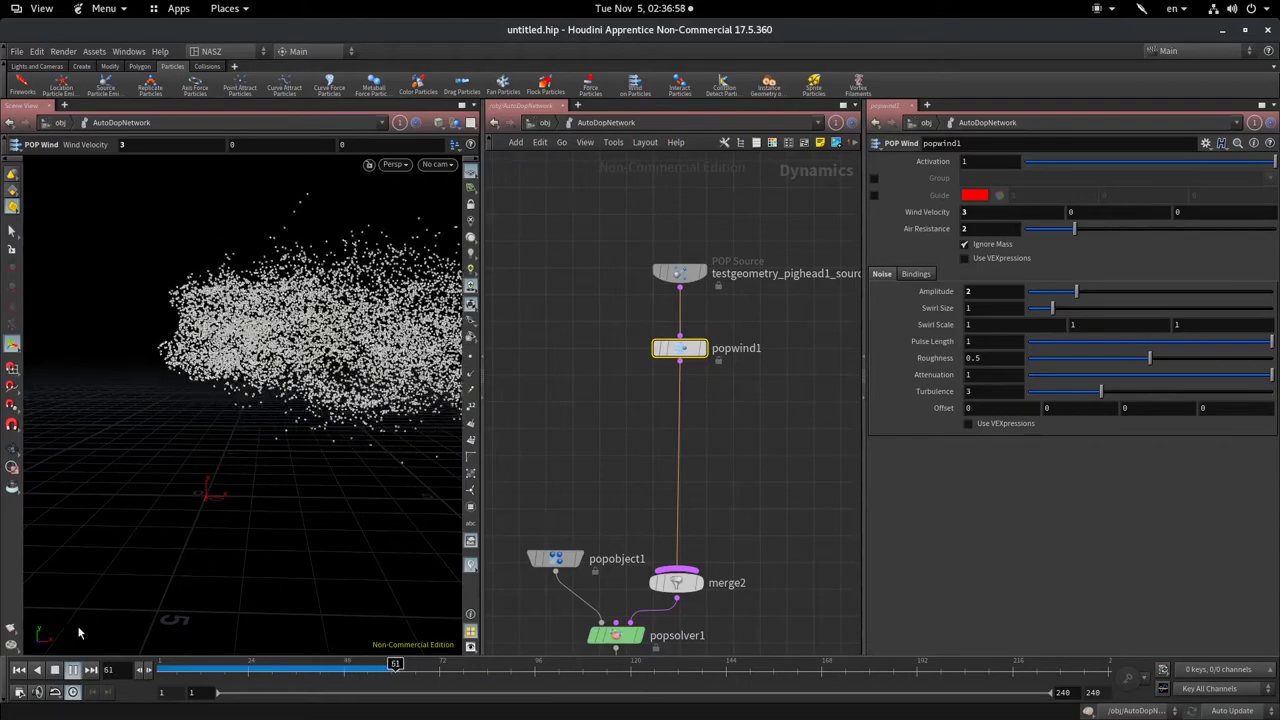
pyautogui.moveTo(271, 500)
pyautogui.mouseDown()
pyautogui.moveTo(394, 485)
pyautogui.moveTo(354, 523)
pyautogui.moveTo(280, 503)
pyautogui.mouseUp()
pyautogui.press('Return')
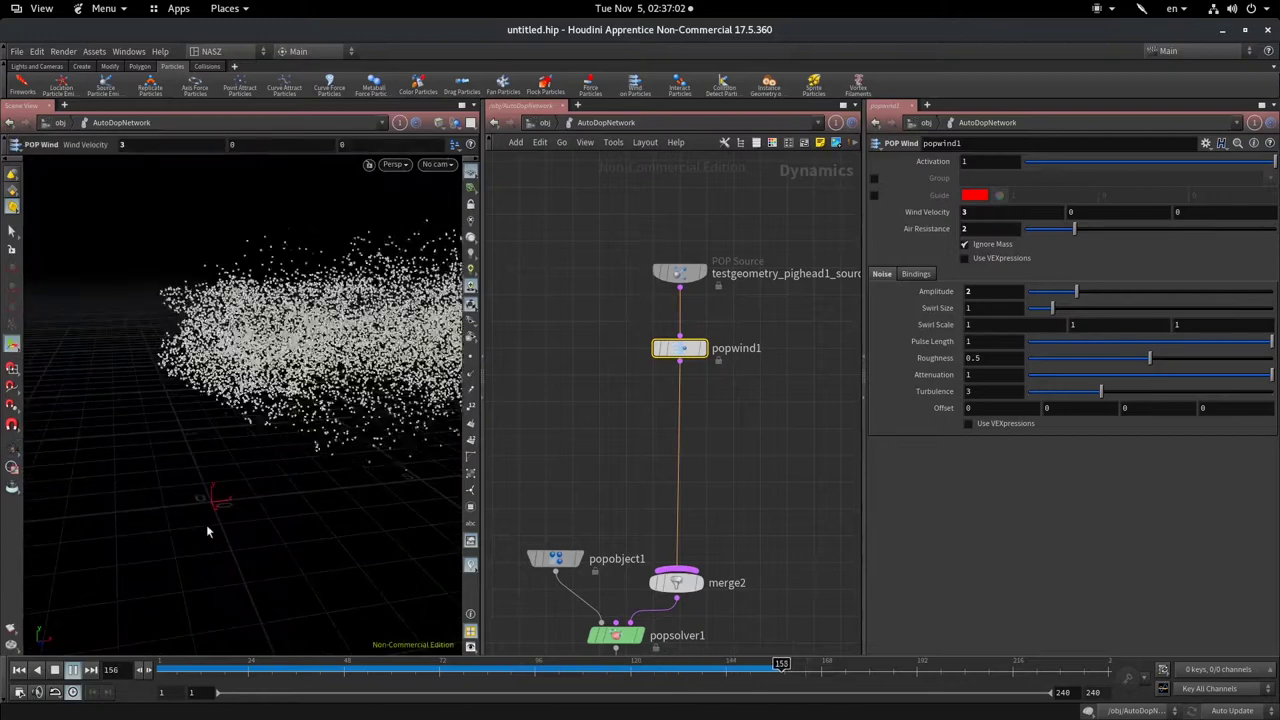
pyautogui.click(54, 676)
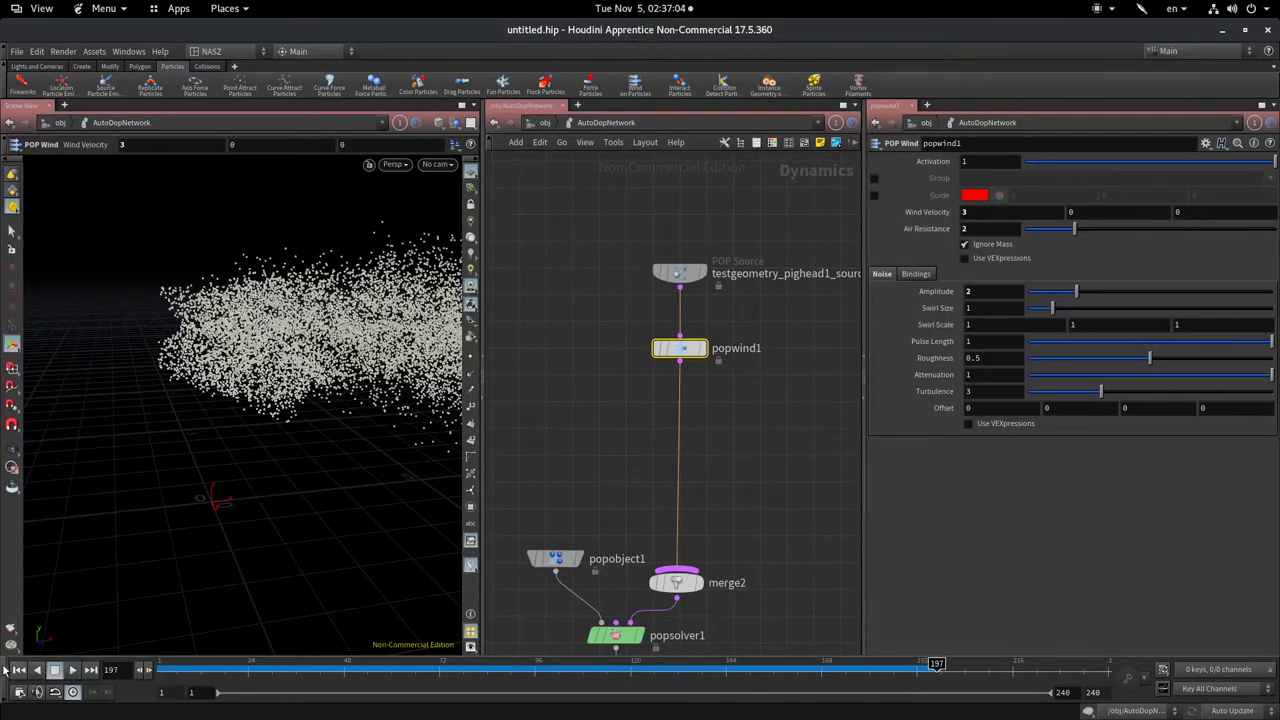
pyautogui.click(18, 670)
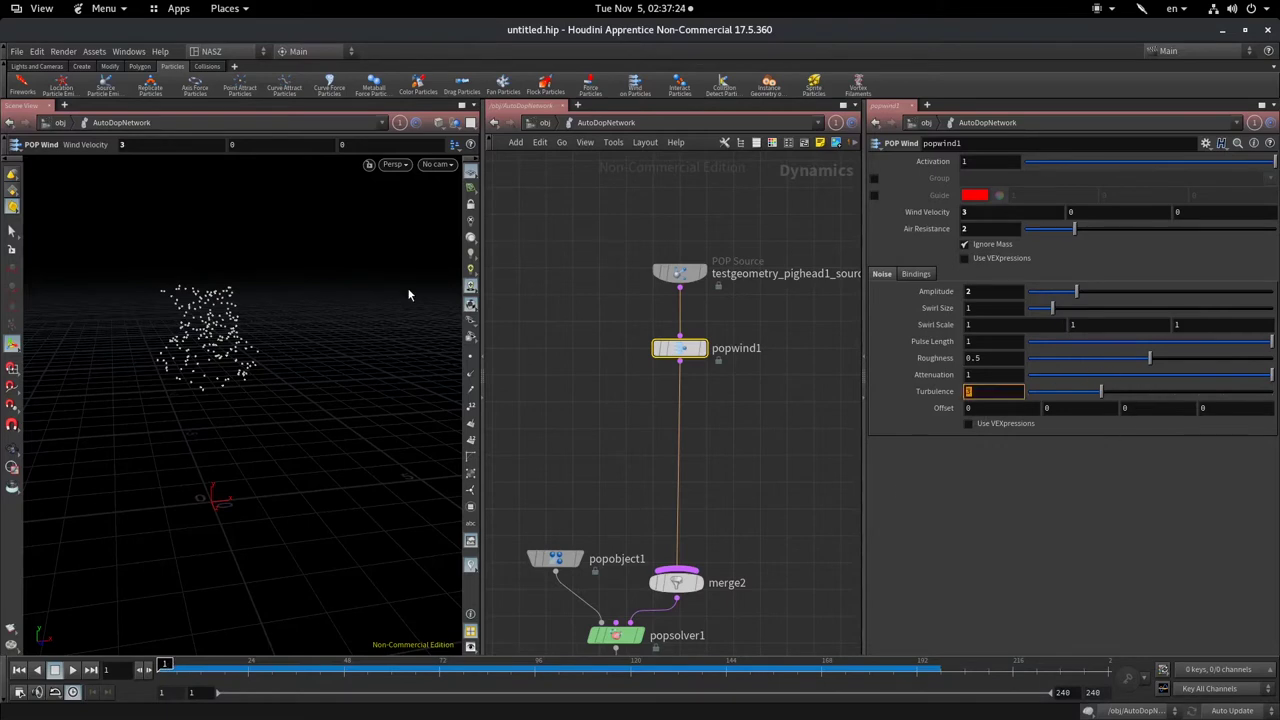
pyautogui.write('0')
# - Set Turbulence to 0, play the simulation briefly, then rewind to frame 1
pyautogui.press('Return')
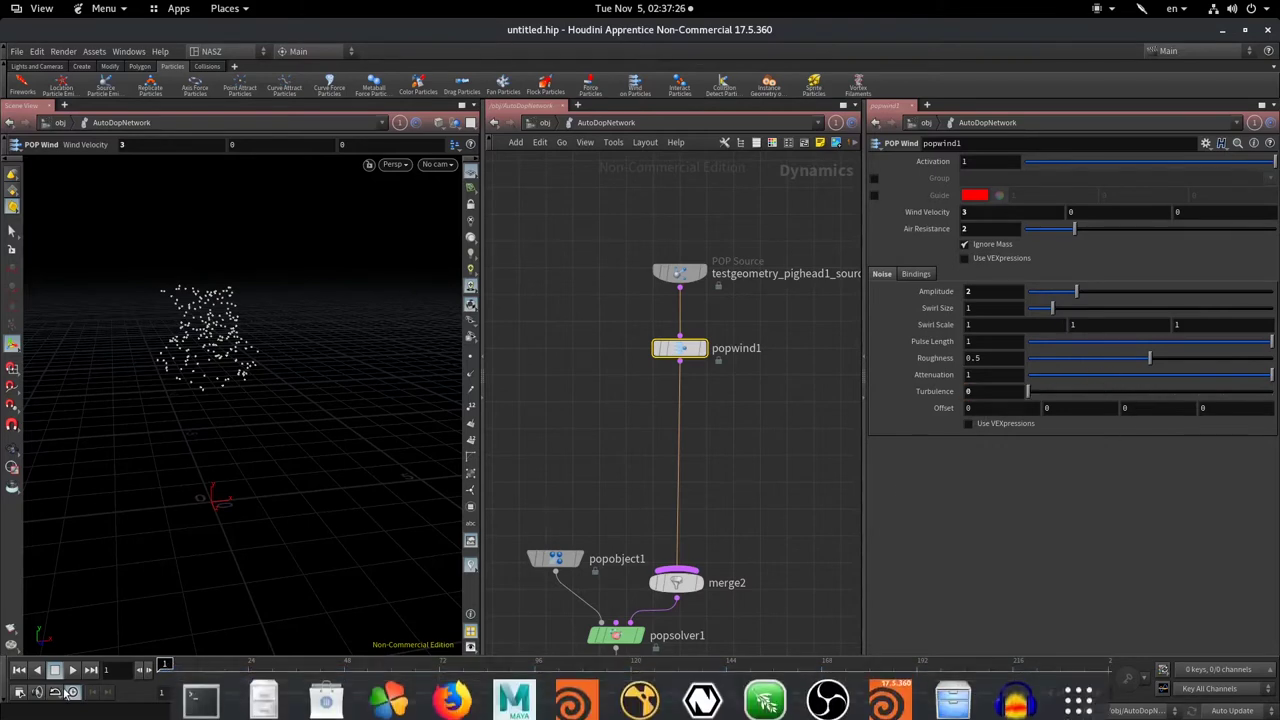
pyautogui.click(74, 670)
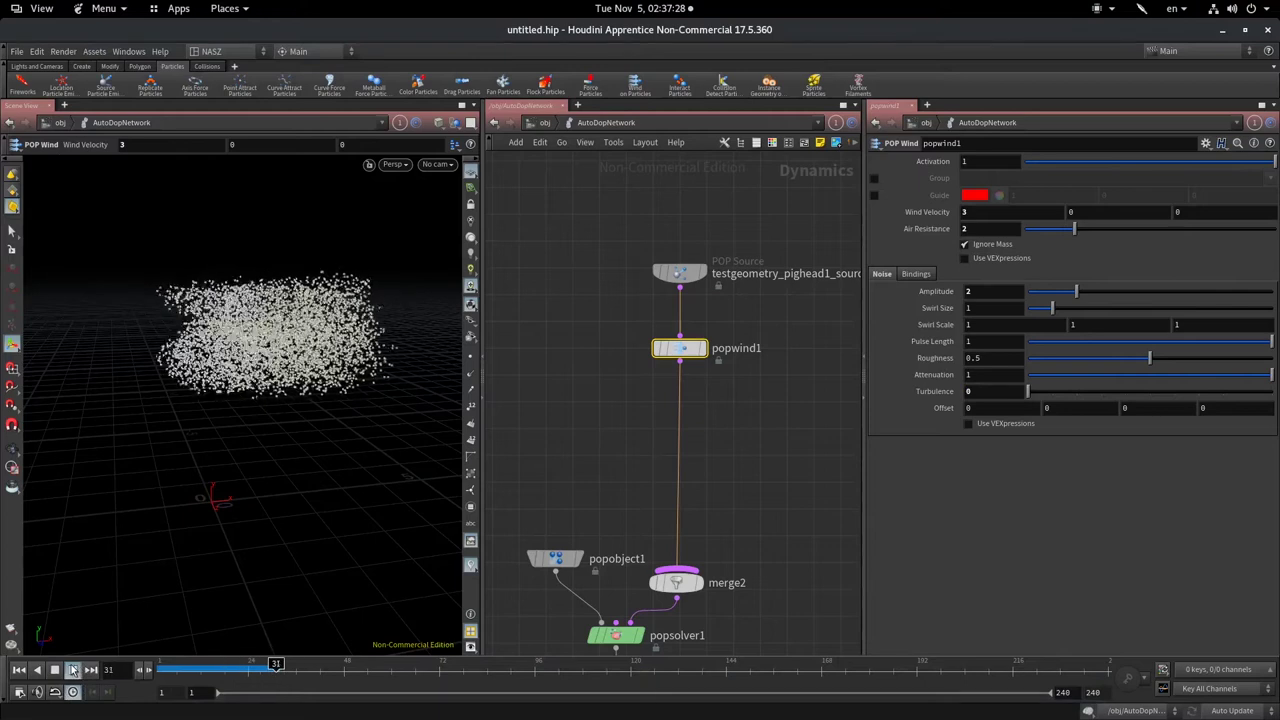
pyautogui.click(70, 670)
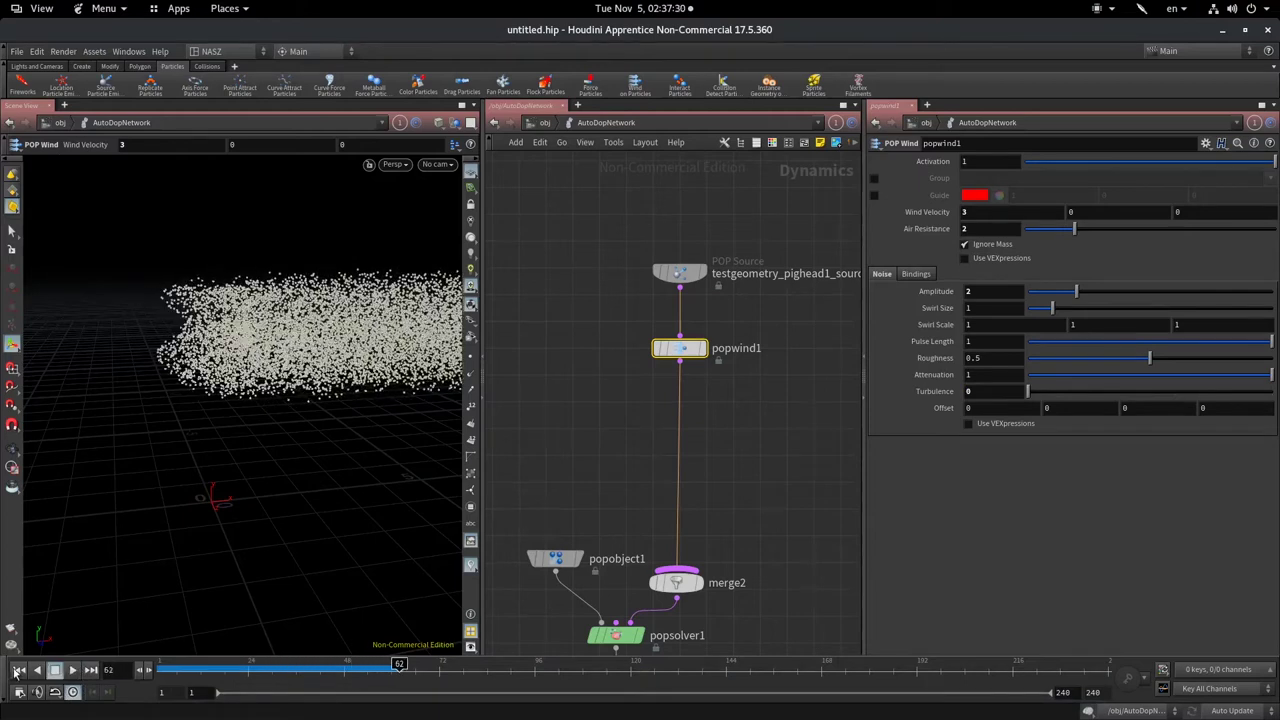
pyautogui.click(18, 670)
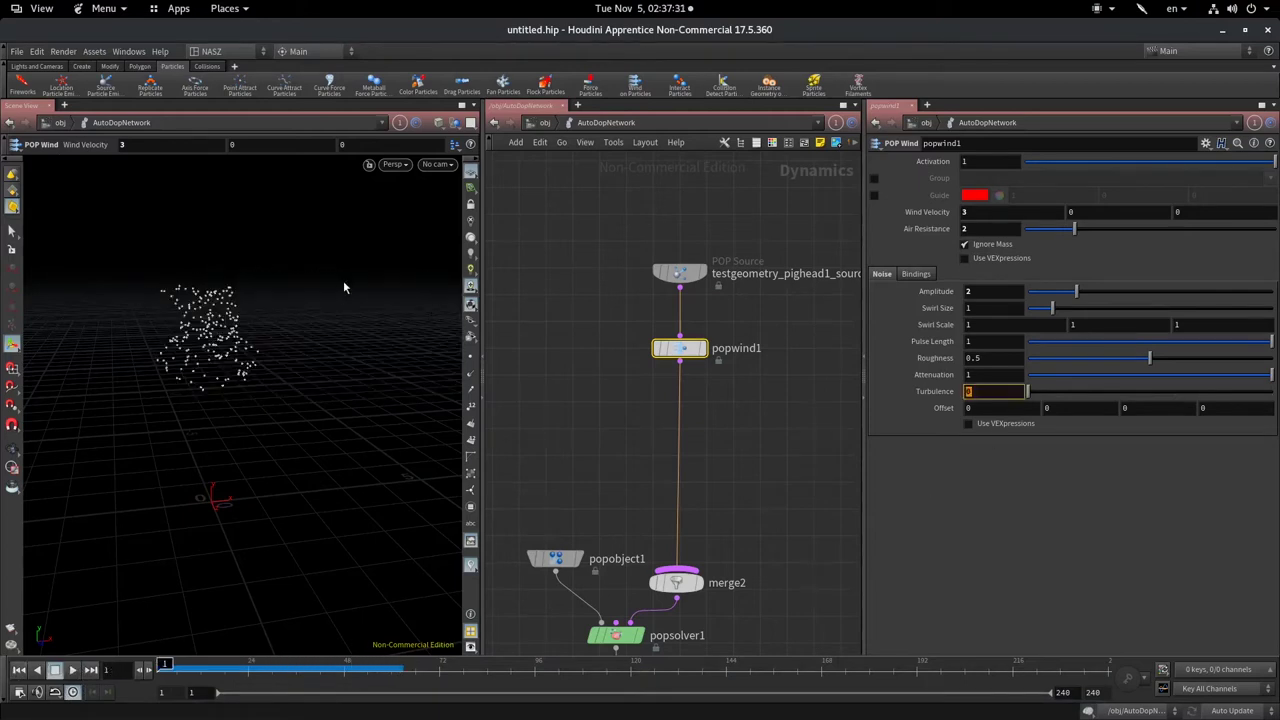
# - Test Turbulence 6 in a playback with viewport orbits, then set Turbulence to 3
pyautogui.press('Return')
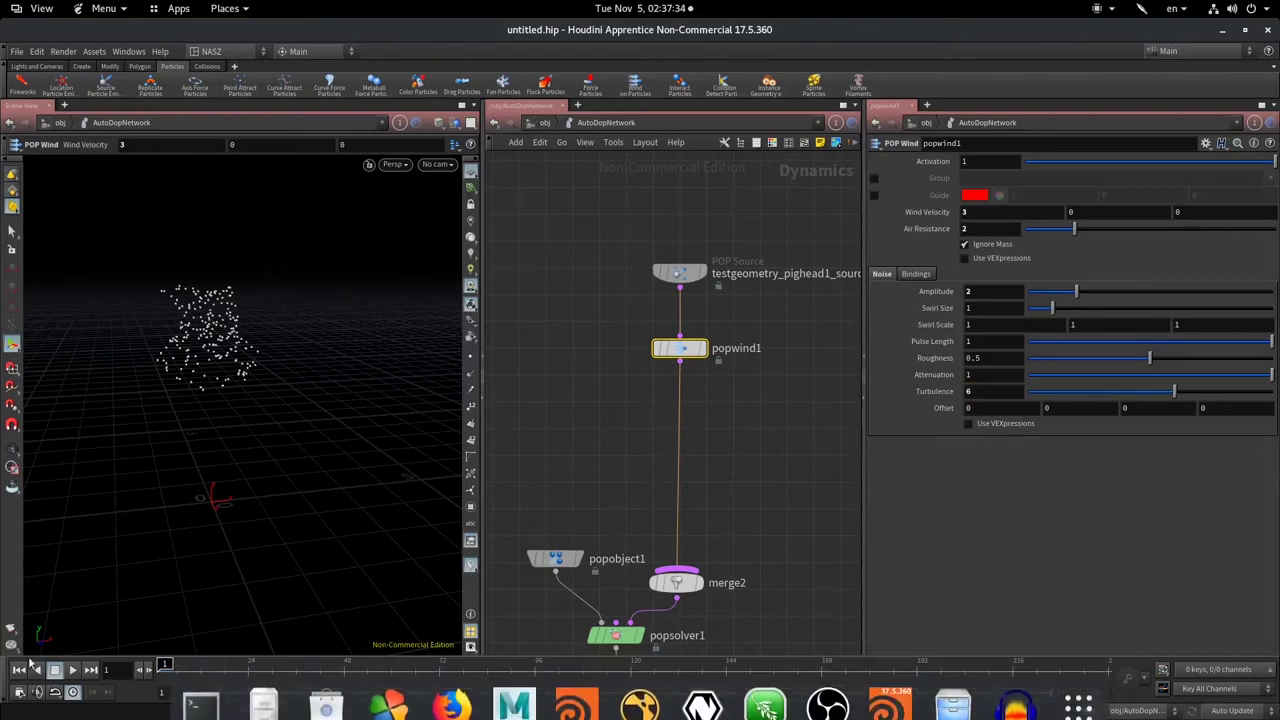
pyautogui.click(71, 672)
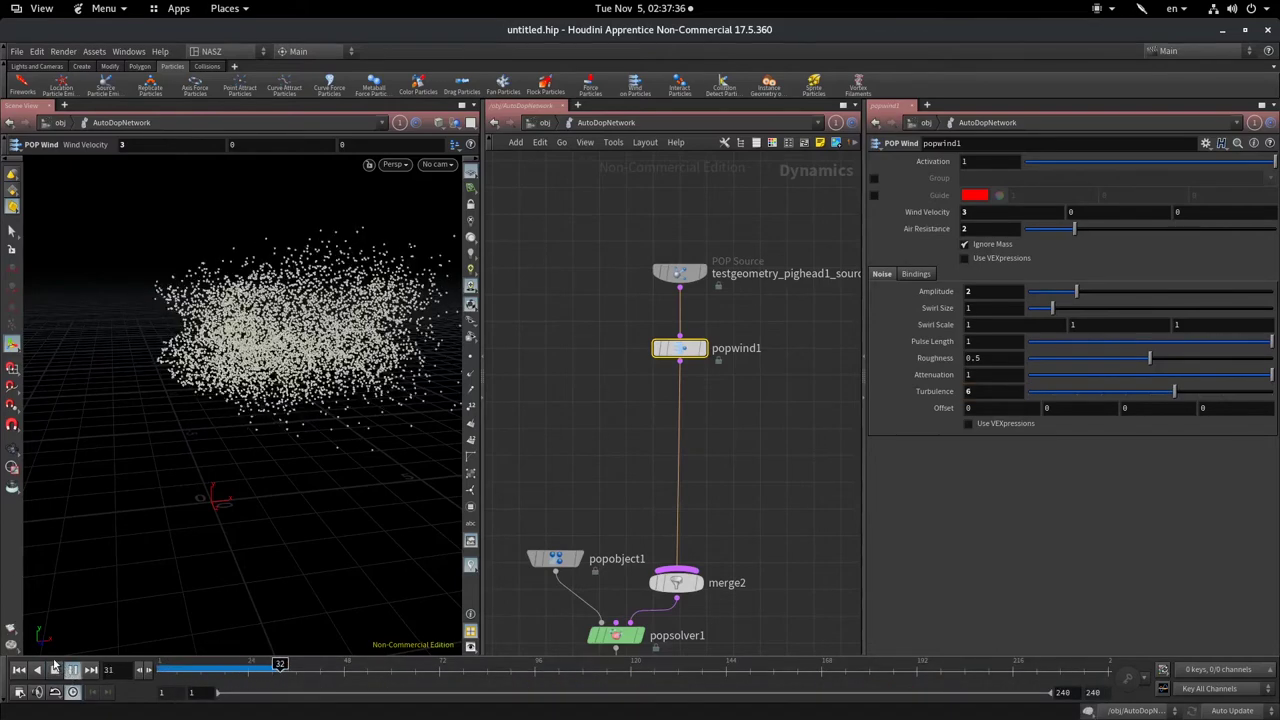
pyautogui.moveTo(70, 631); pyautogui.dragTo(183, 628)
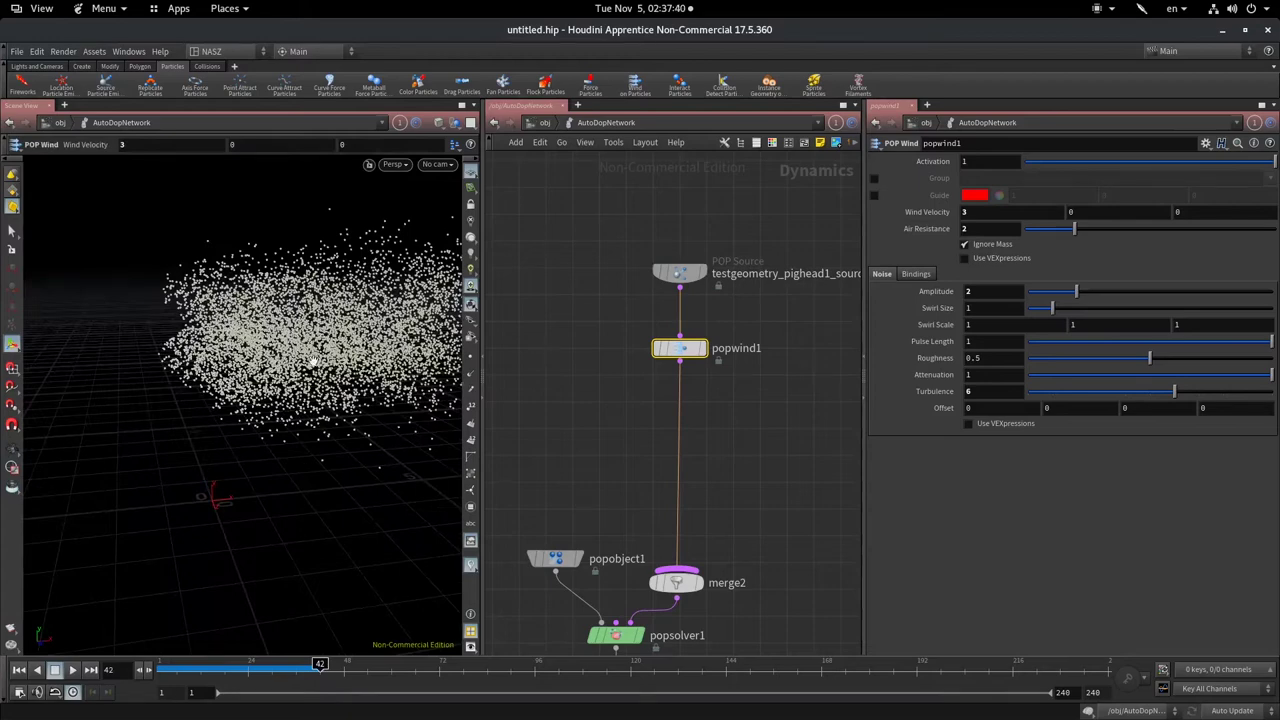
pyautogui.moveTo(313, 362); pyautogui.dragTo(322, 352)
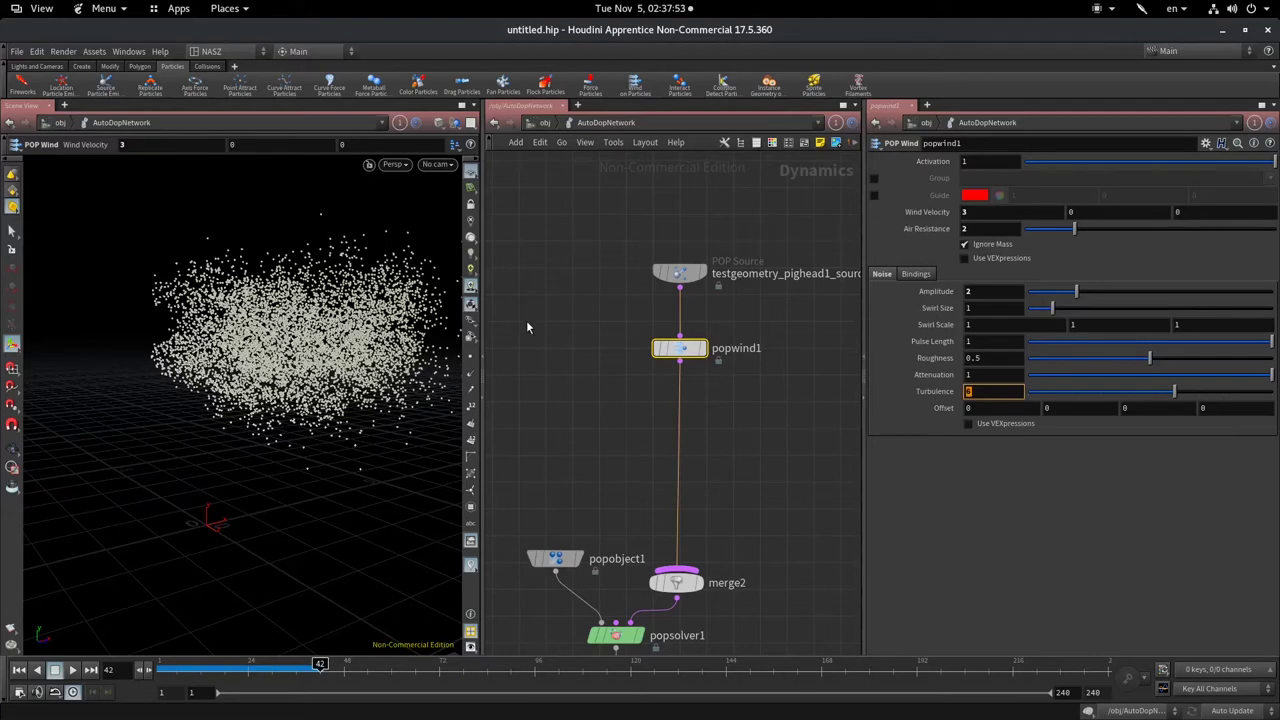
pyautogui.press('Return')
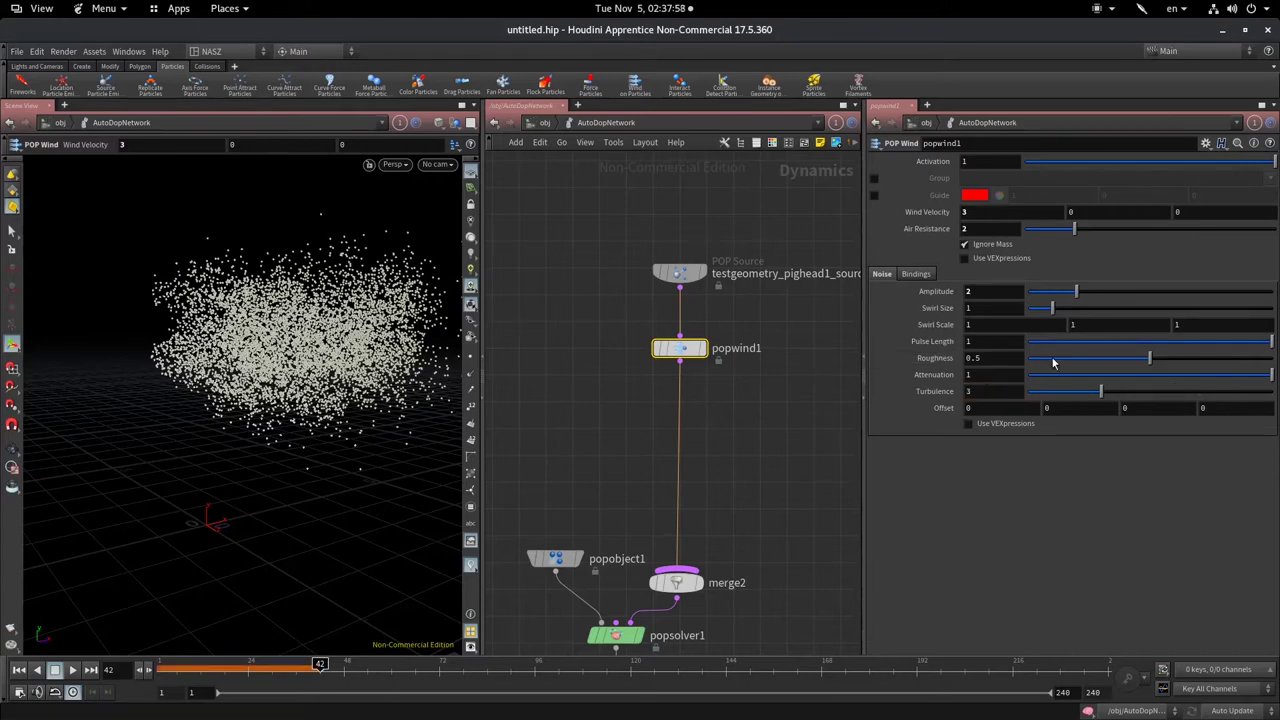
# - Drop the wind noise Roughness to 0, play the simulation from frame 1, and orbit the view
pyautogui.moveTo(1052, 364); pyautogui.dragTo(2, 706)
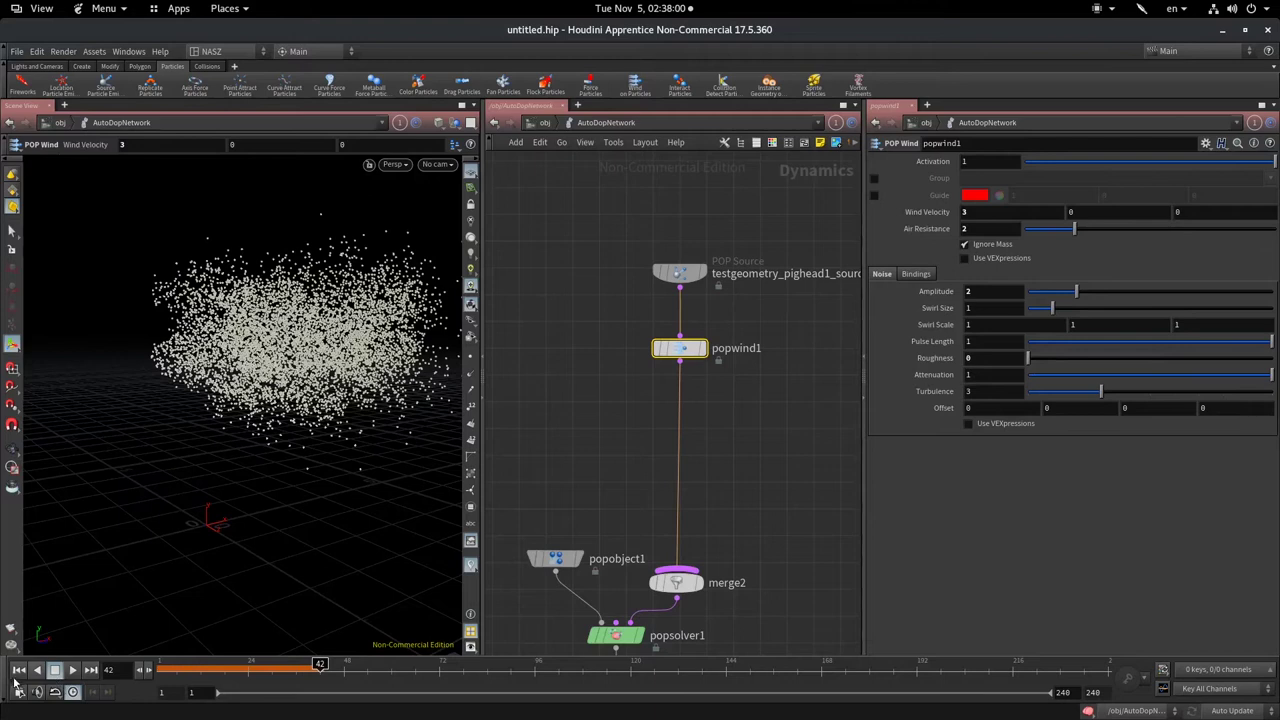
pyautogui.click(17, 671)
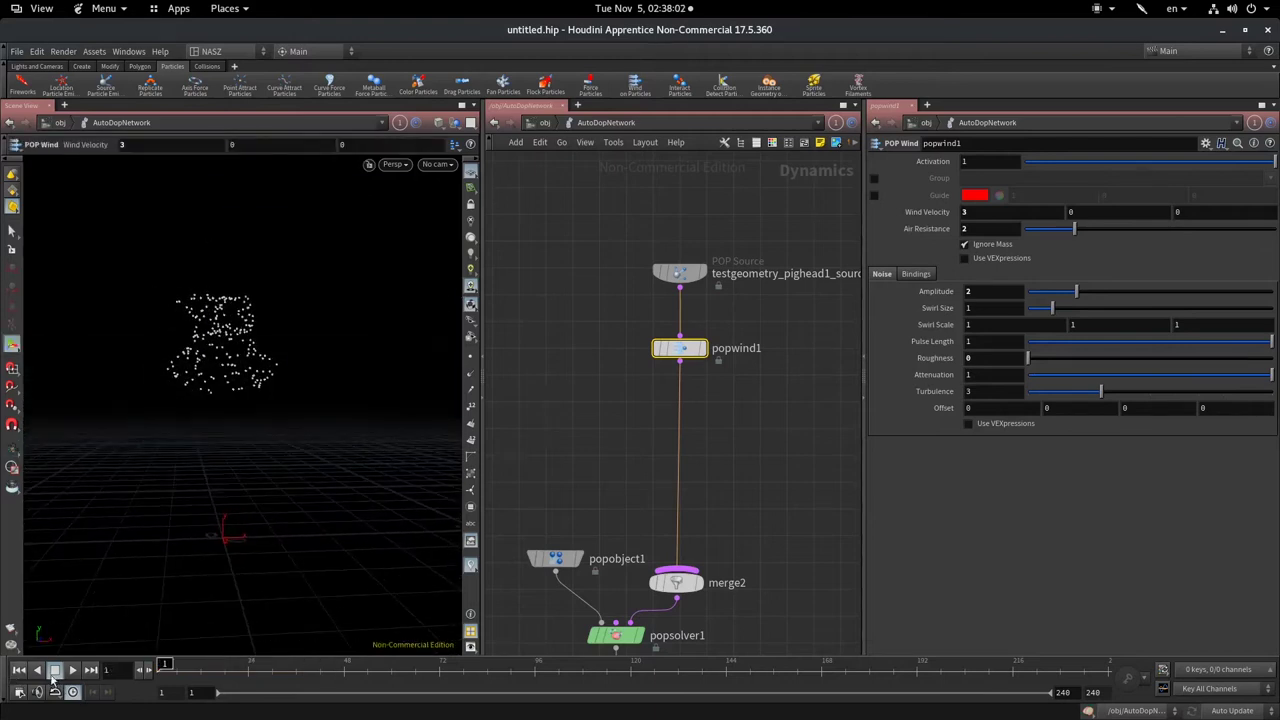
pyautogui.click(72, 669)
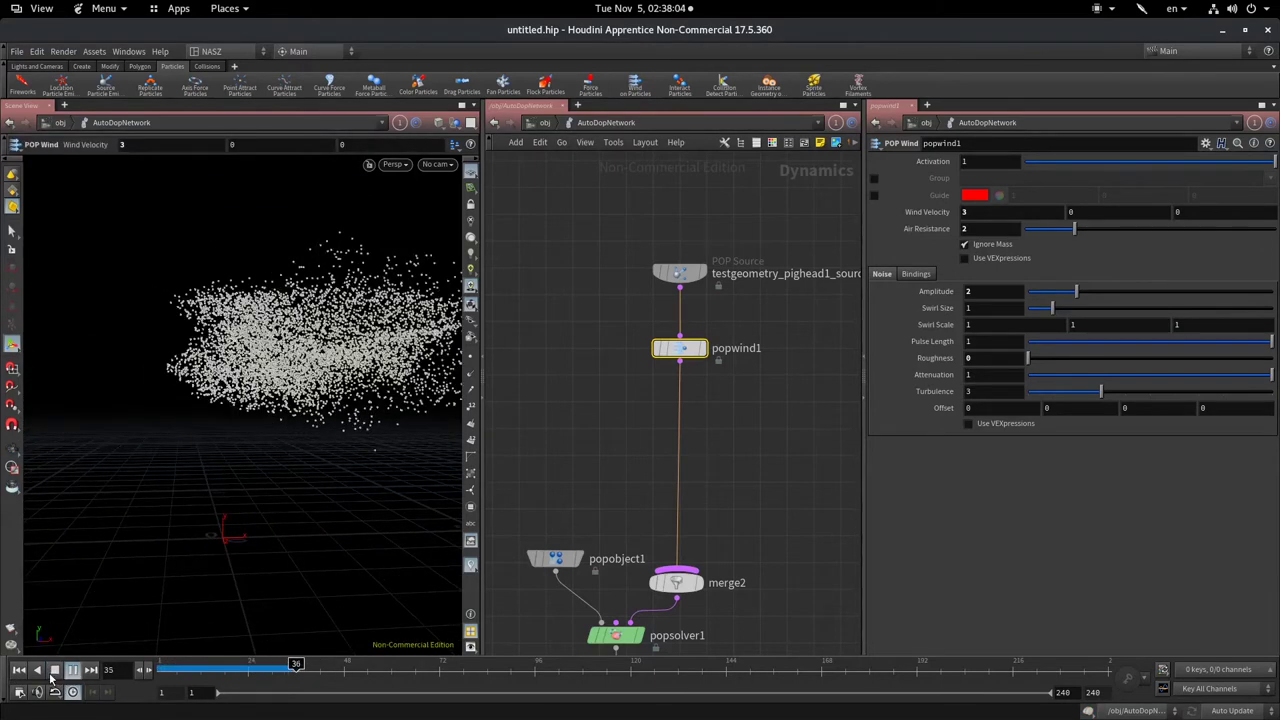
pyautogui.click(54, 671)
pyautogui.press('Escape')
pyautogui.moveTo(90, 470)
pyautogui.mouseDown()
pyautogui.moveTo(180, 520)
pyautogui.moveTo(94, 491)
pyautogui.moveTo(206, 514)
pyautogui.moveTo(282, 361)
pyautogui.moveTo(257, 366)
pyautogui.moveTo(357, 289)
pyautogui.moveTo(278, 362)
pyautogui.moveTo(232, 370)
pyautogui.mouseUp()
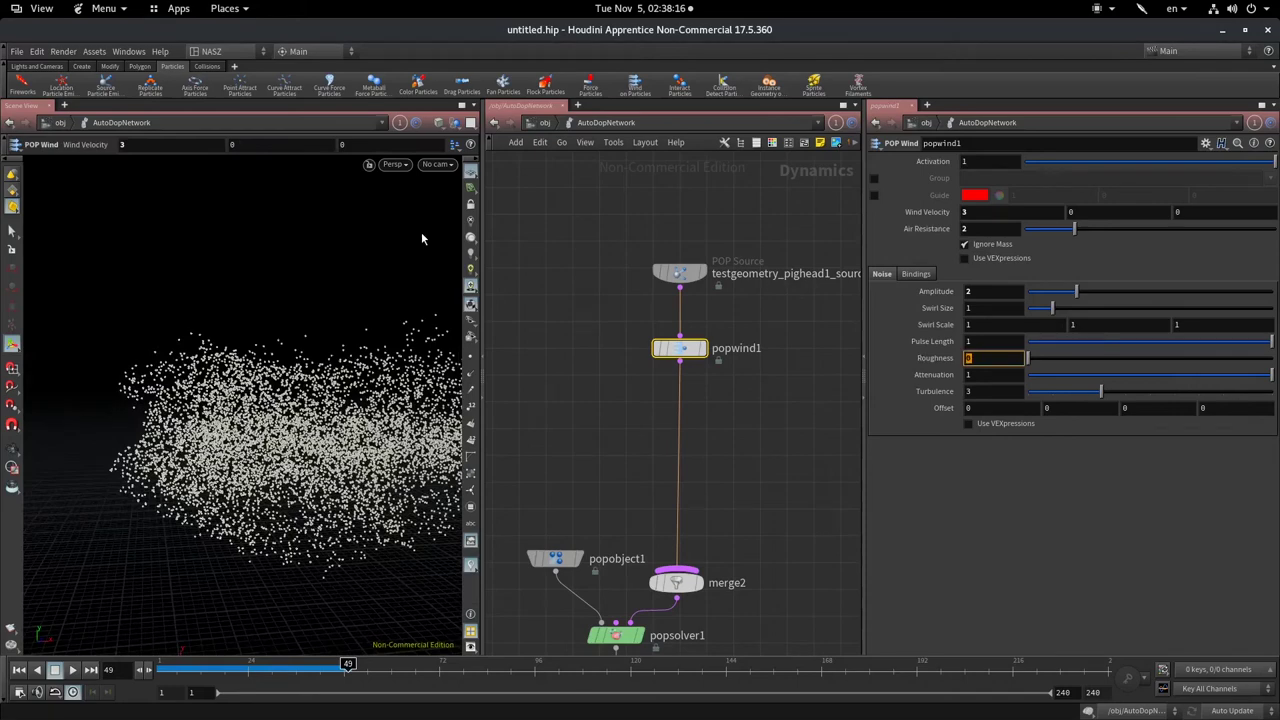
# - Set Roughness to 1 and replay the simulation from the start
pyautogui.hotkey('ctrl', 'z')
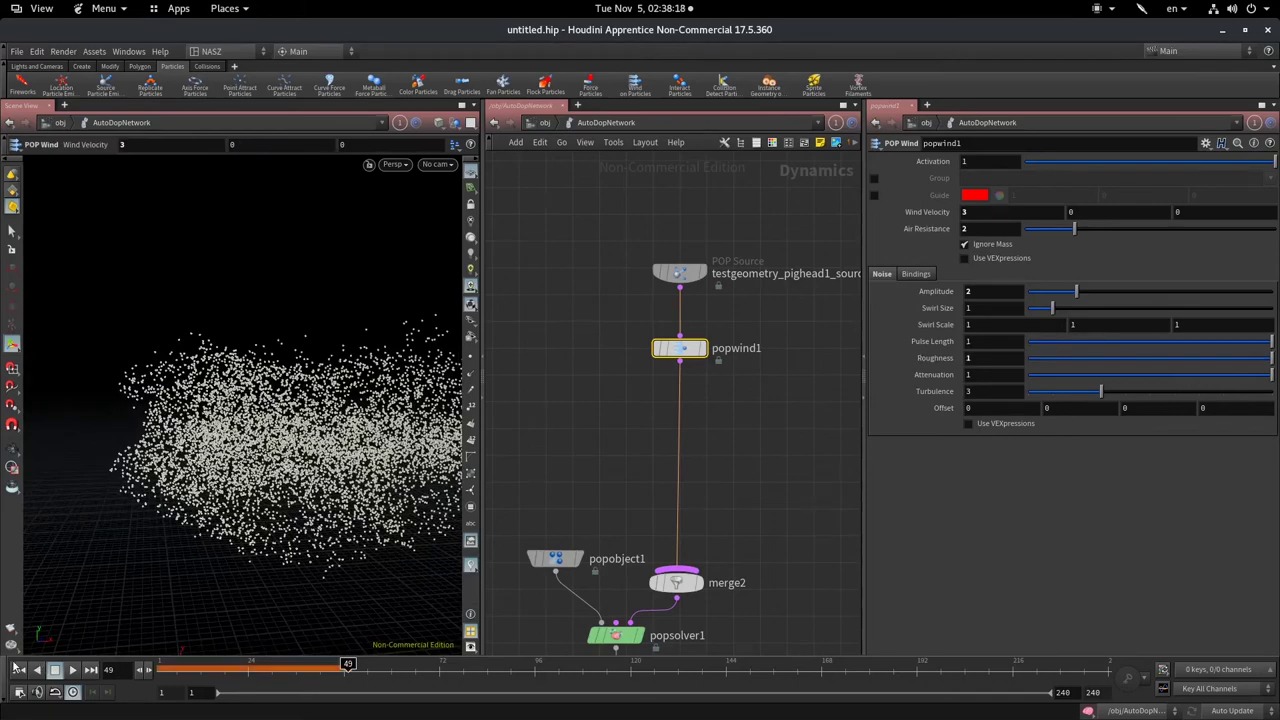
pyautogui.click(18, 669)
pyautogui.click(72, 670)
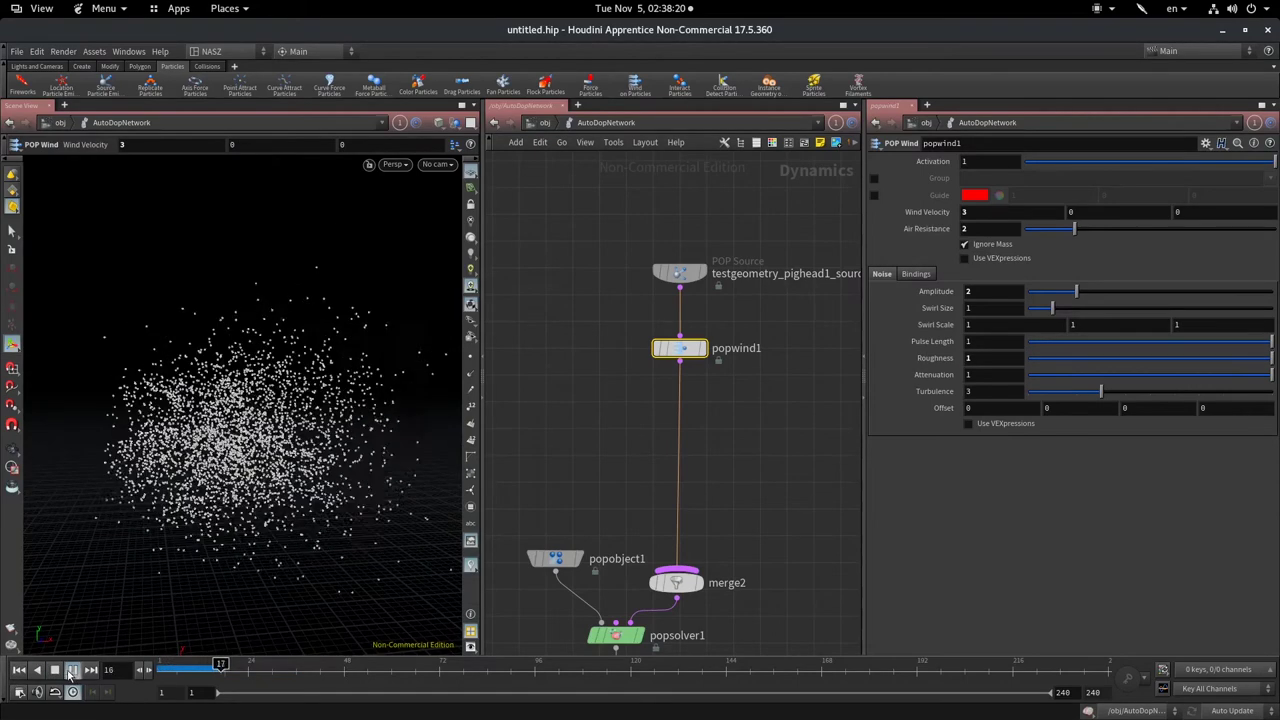
pyautogui.press('Escape')
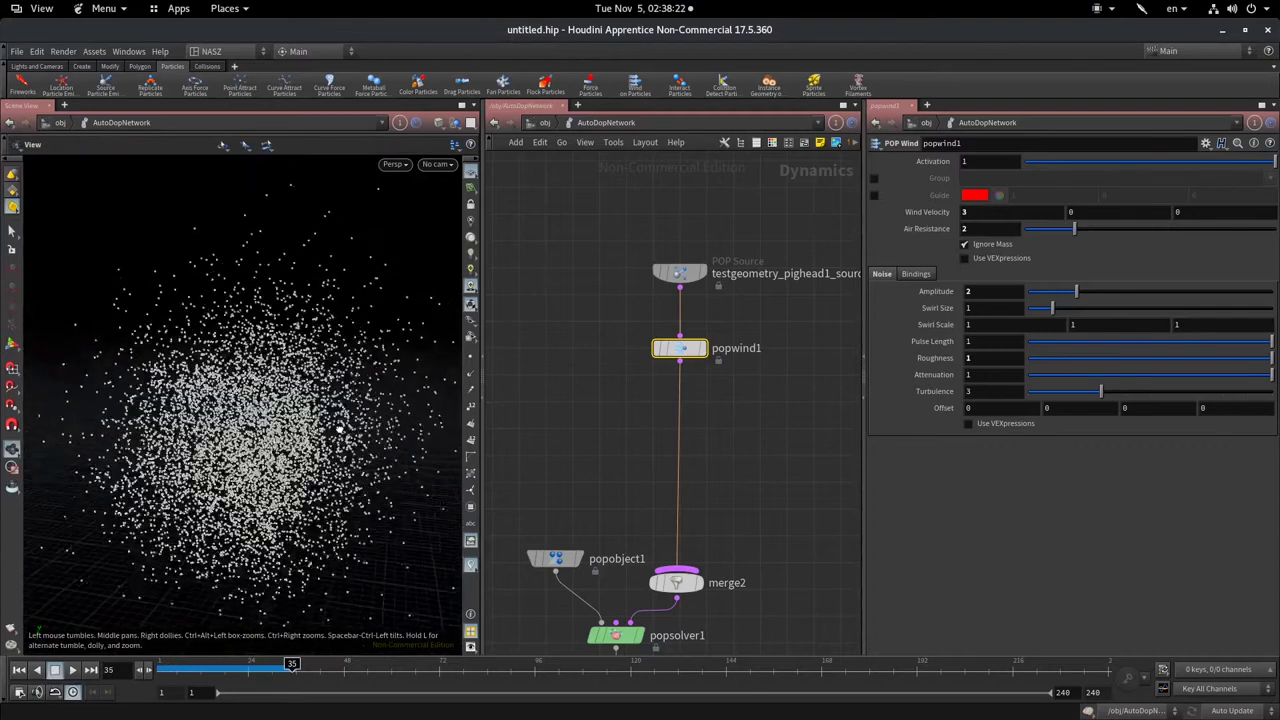
pyautogui.press('Return')
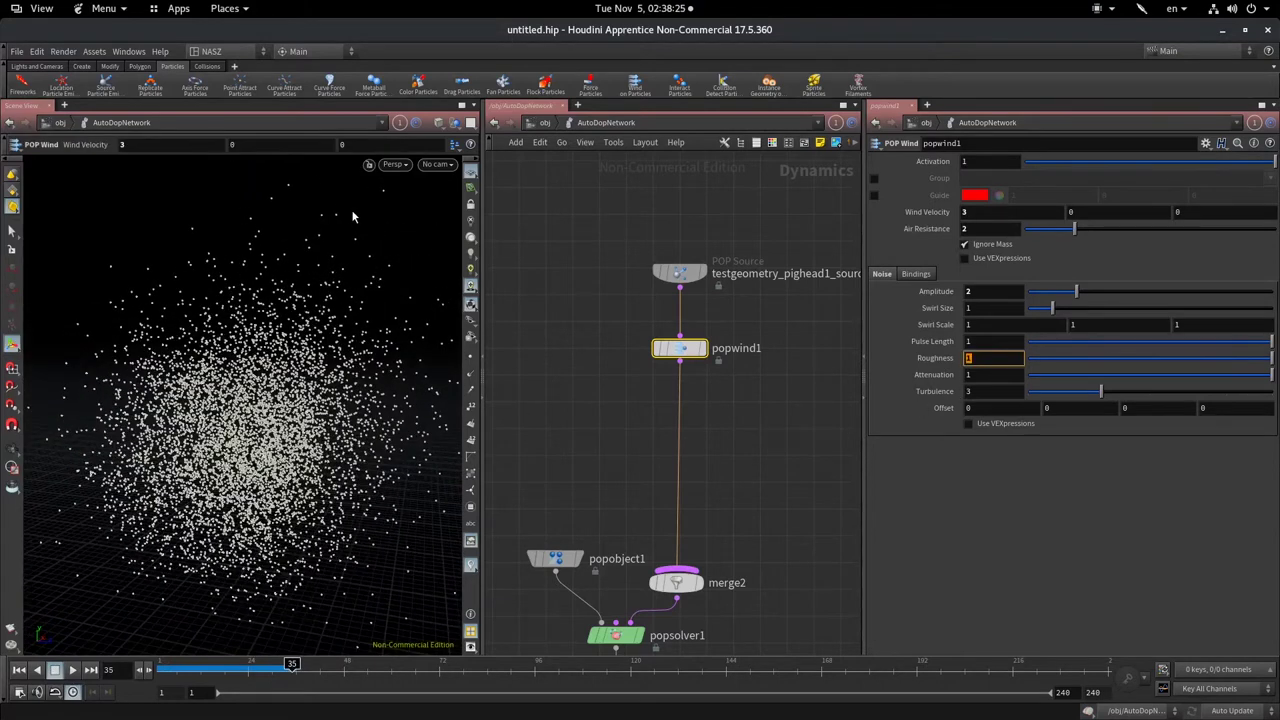
# - Set Roughness to 0.3 and replay the simulation to frame 87, orbiting to judge the spread
pyautogui.write('3')
pyautogui.press('Return')
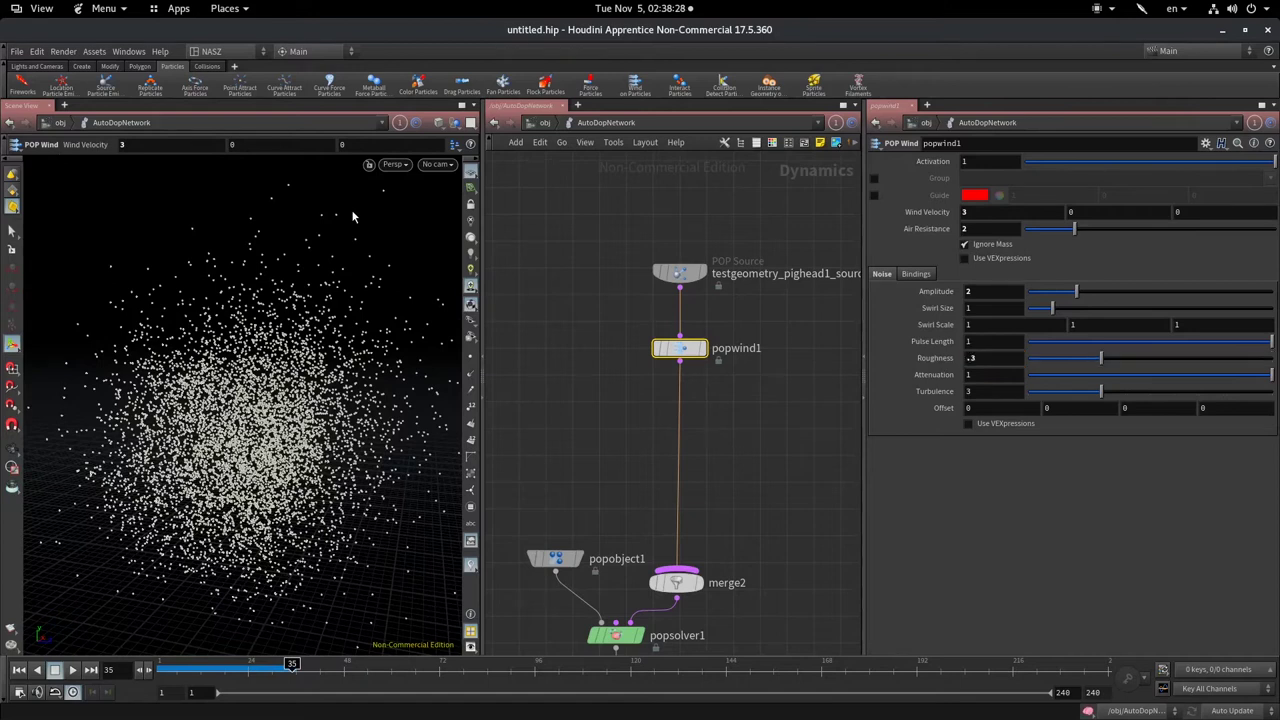
pyautogui.click(17, 671)
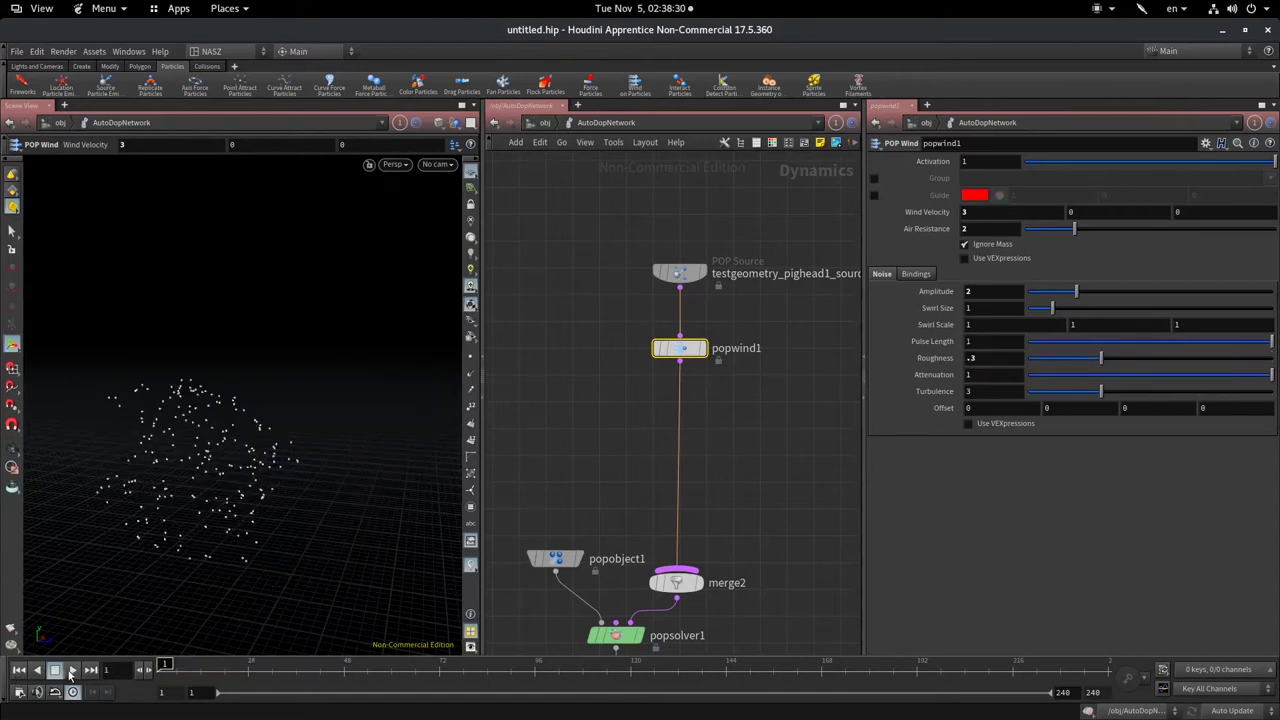
pyautogui.click(71, 671)
pyautogui.press('Escape')
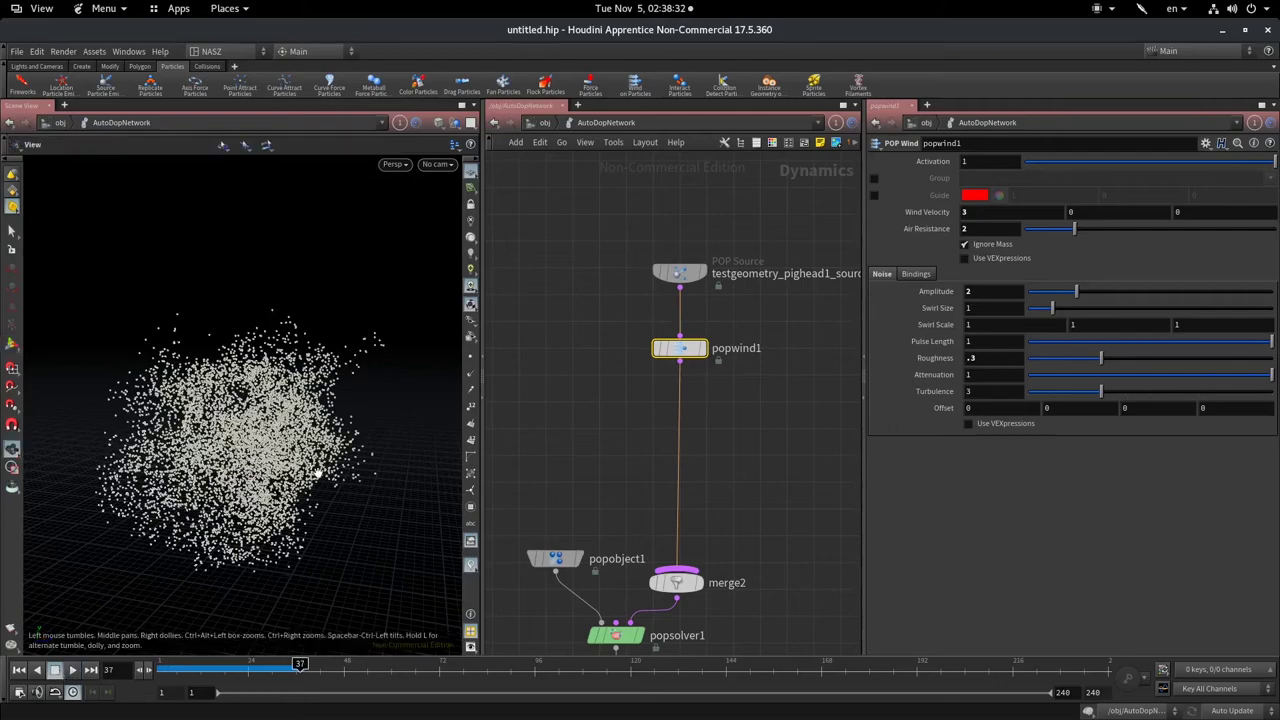
pyautogui.moveTo(317, 473)
pyautogui.mouseDown()
pyautogui.moveTo(180, 482)
pyautogui.moveTo(170, 560)
pyautogui.mouseUp()
pyautogui.click(72, 671)
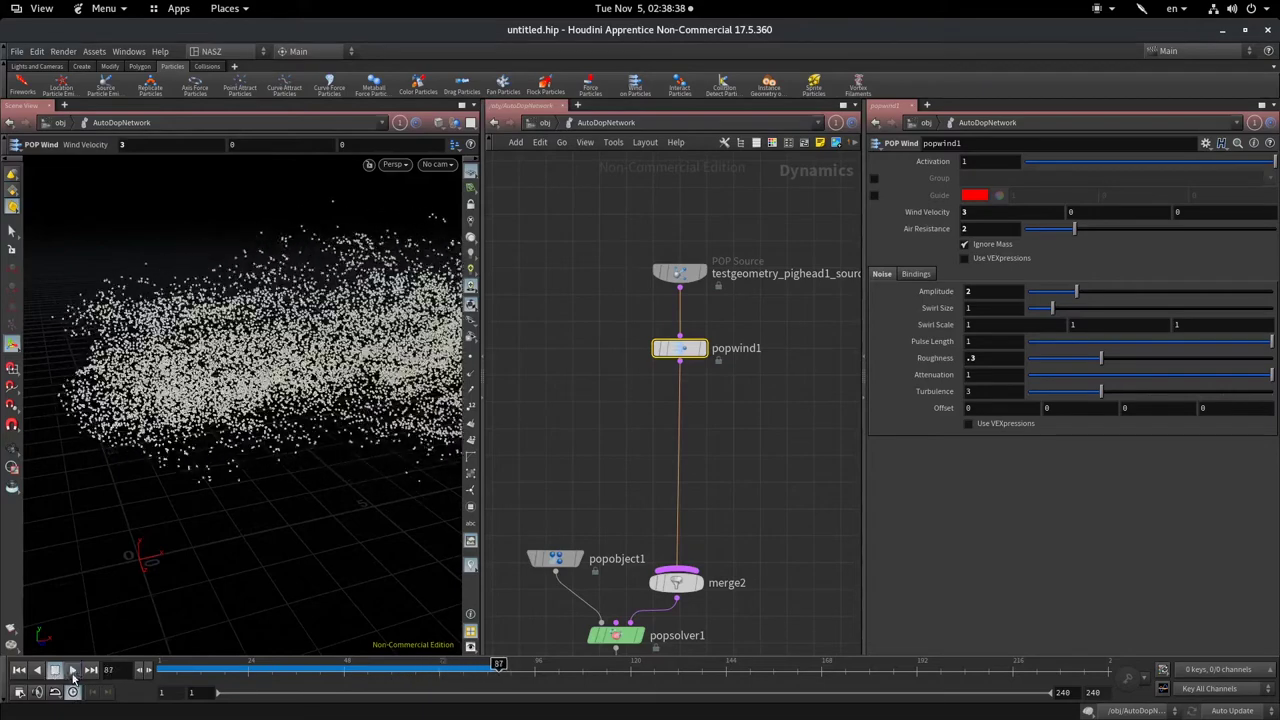
pyautogui.moveTo(300, 450)
pyautogui.mouseDown()
pyautogui.moveTo(260, 493)
pyautogui.moveTo(297, 469)
pyautogui.moveTo(300, 440)
pyautogui.mouseUp()
pyautogui.press('Return')
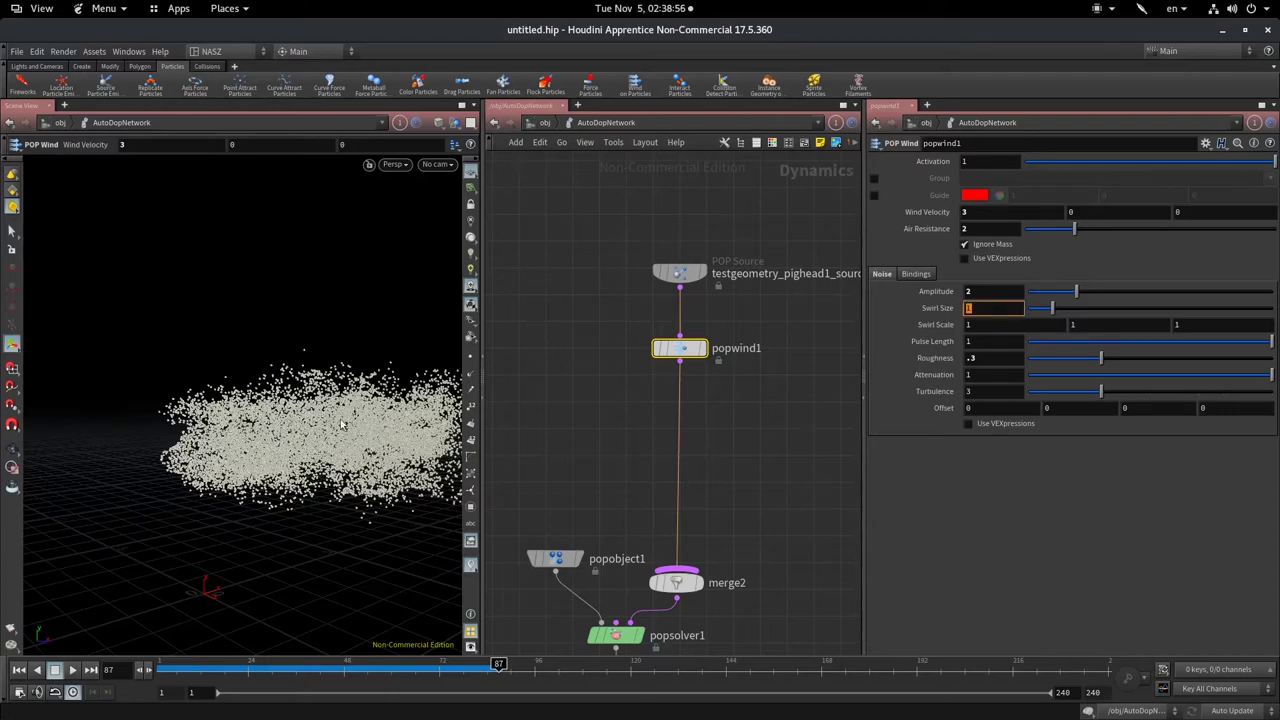
# - Confirm a popwind1 Swirl Size of 5 and replay the wind simulation from frame 1
pyautogui.press('Escape')
pyautogui.moveTo(340, 425); pyautogui.dragTo(55, 487)
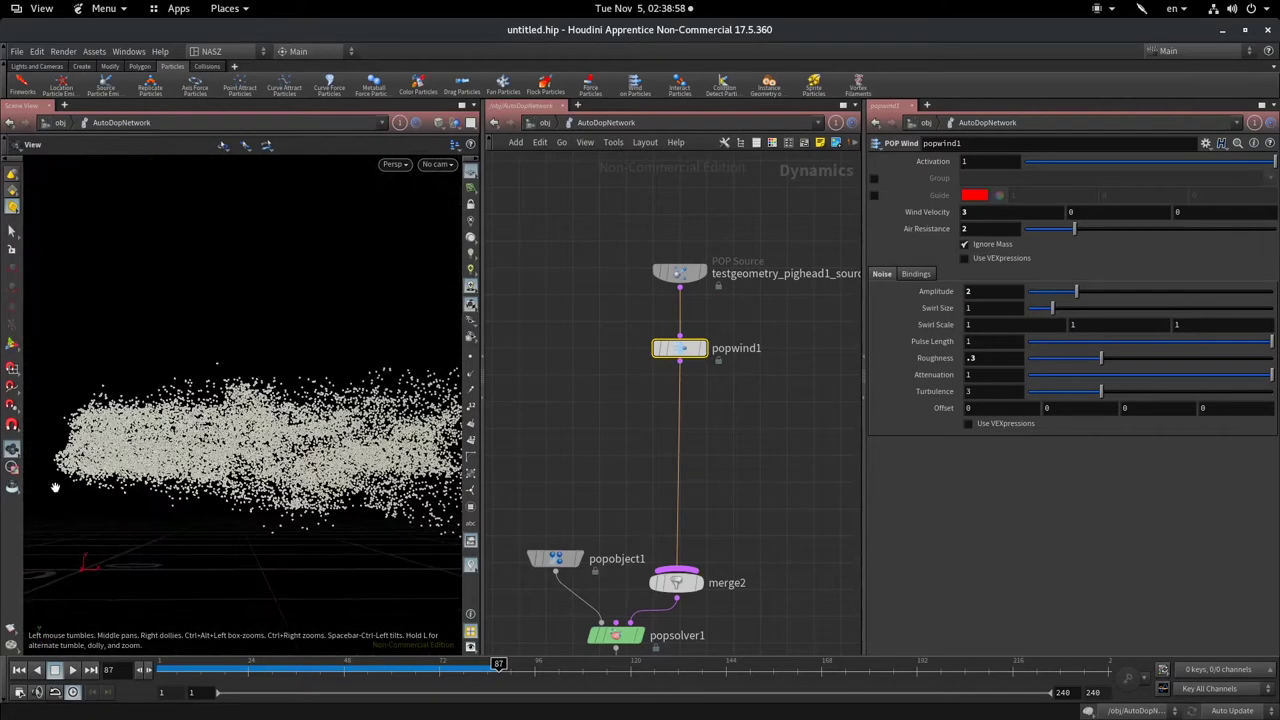
pyautogui.press('Return')
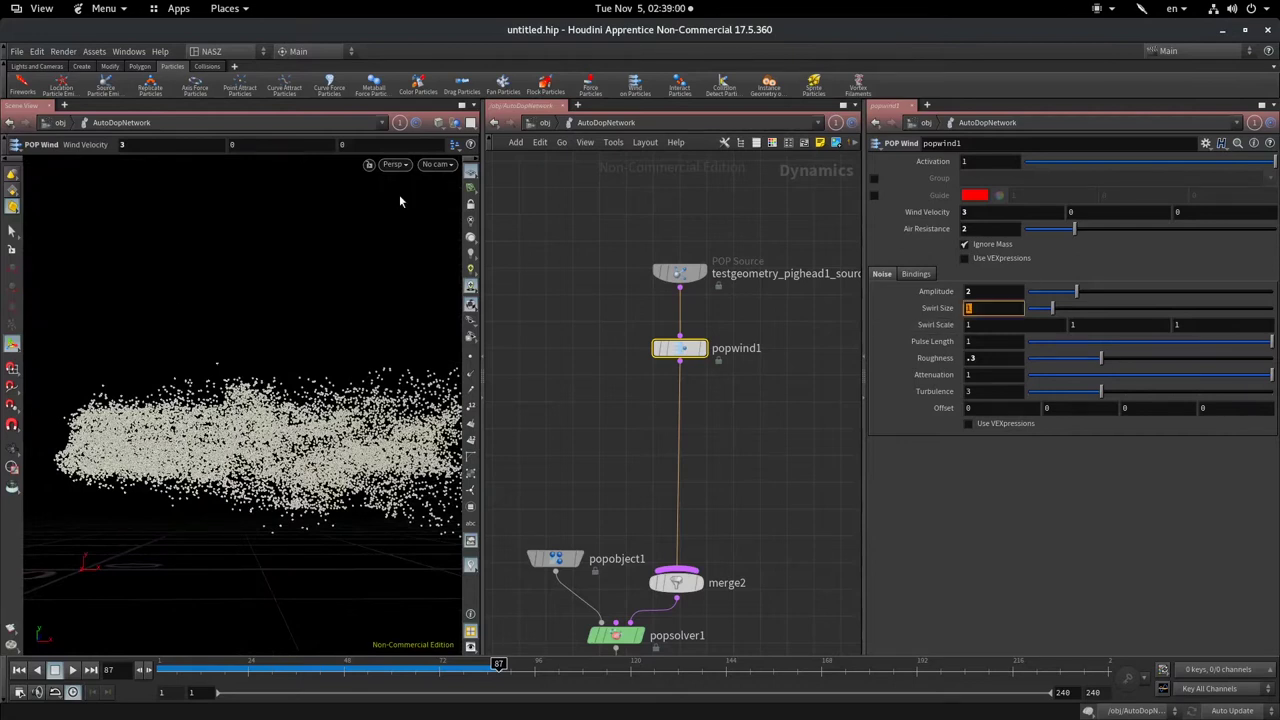
pyautogui.write('5')
pyautogui.press('Return')
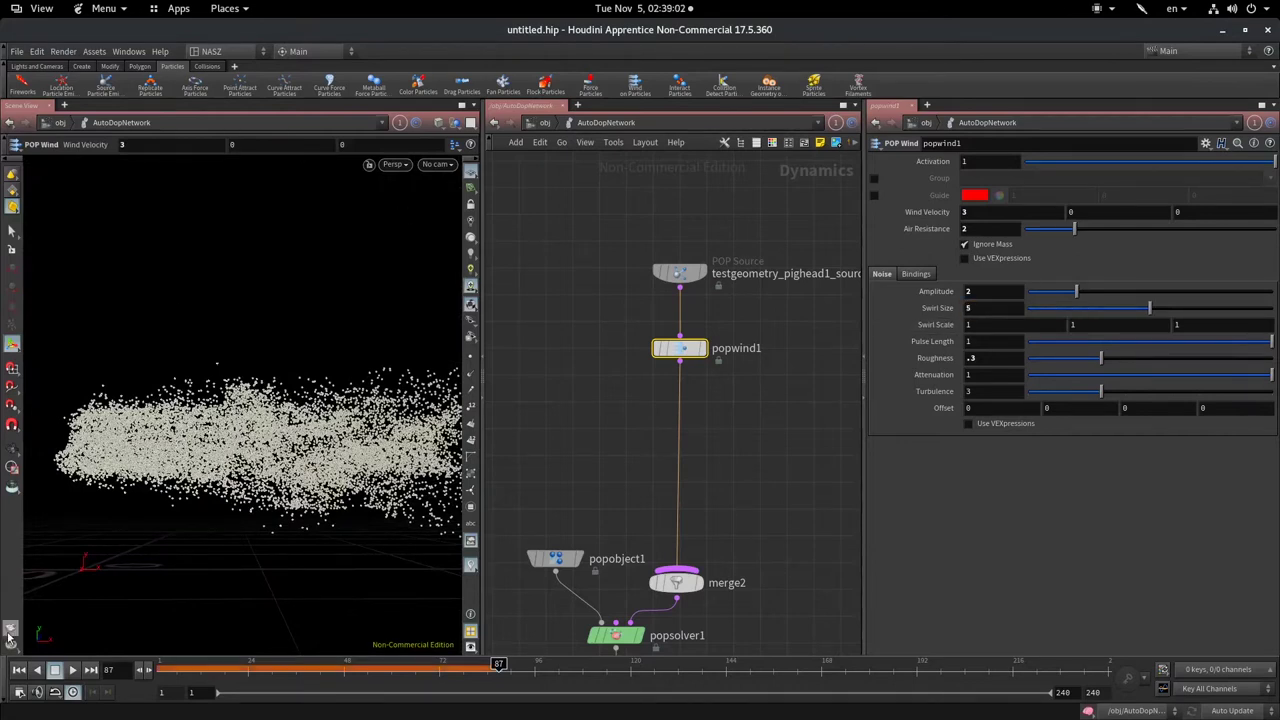
pyautogui.click(17, 672)
pyautogui.click(73, 676)
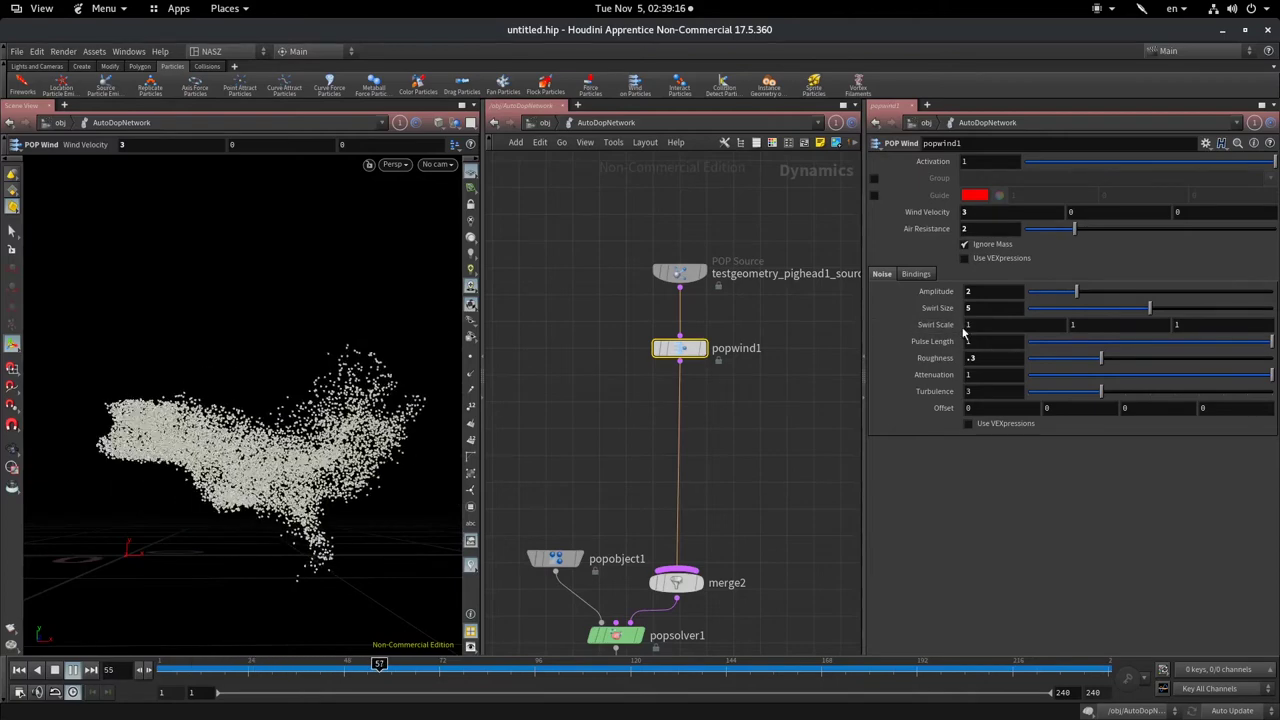
# - Try several popwind1 Swirl Scale values, replaying from frame 1, and end at 0.5
pyautogui.moveTo(955, 324)
pyautogui.mouseDown(button='middle')
pyautogui.moveTo(953, 271)
pyautogui.moveTo(990, 271)
pyautogui.mouseUp(button='middle')
pyautogui.click(88, 672)
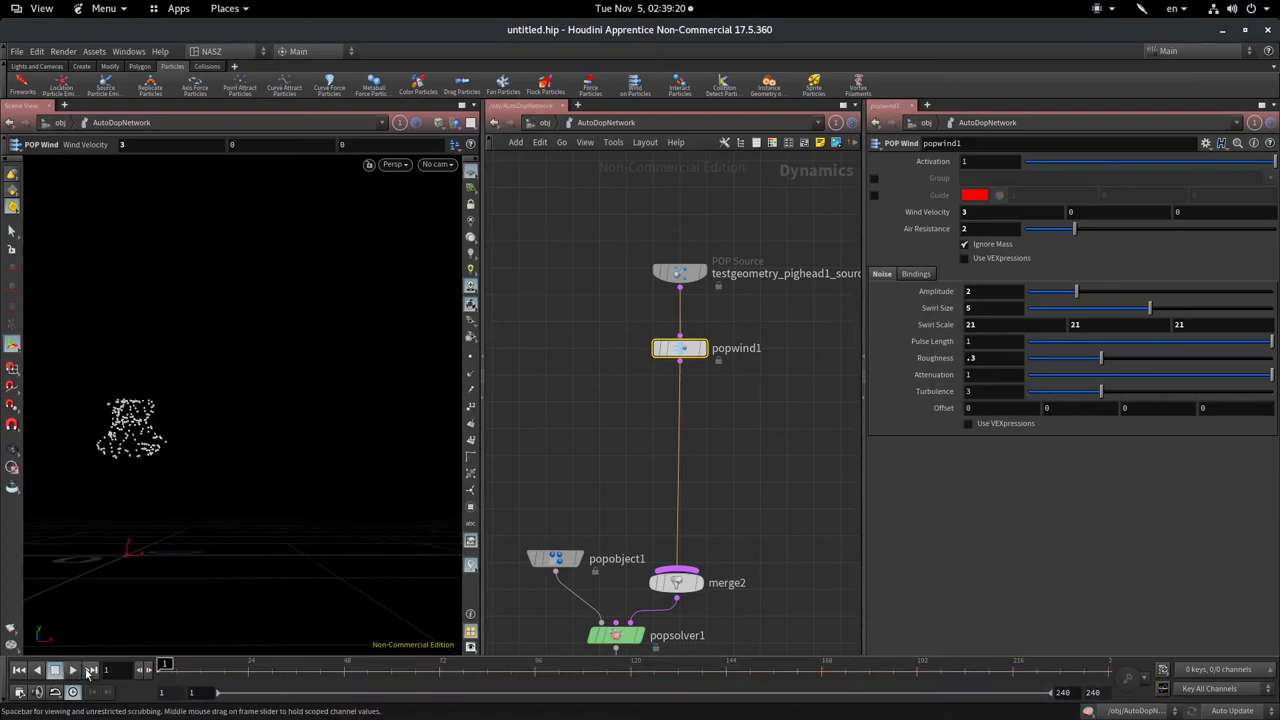
pyautogui.click(73, 670)
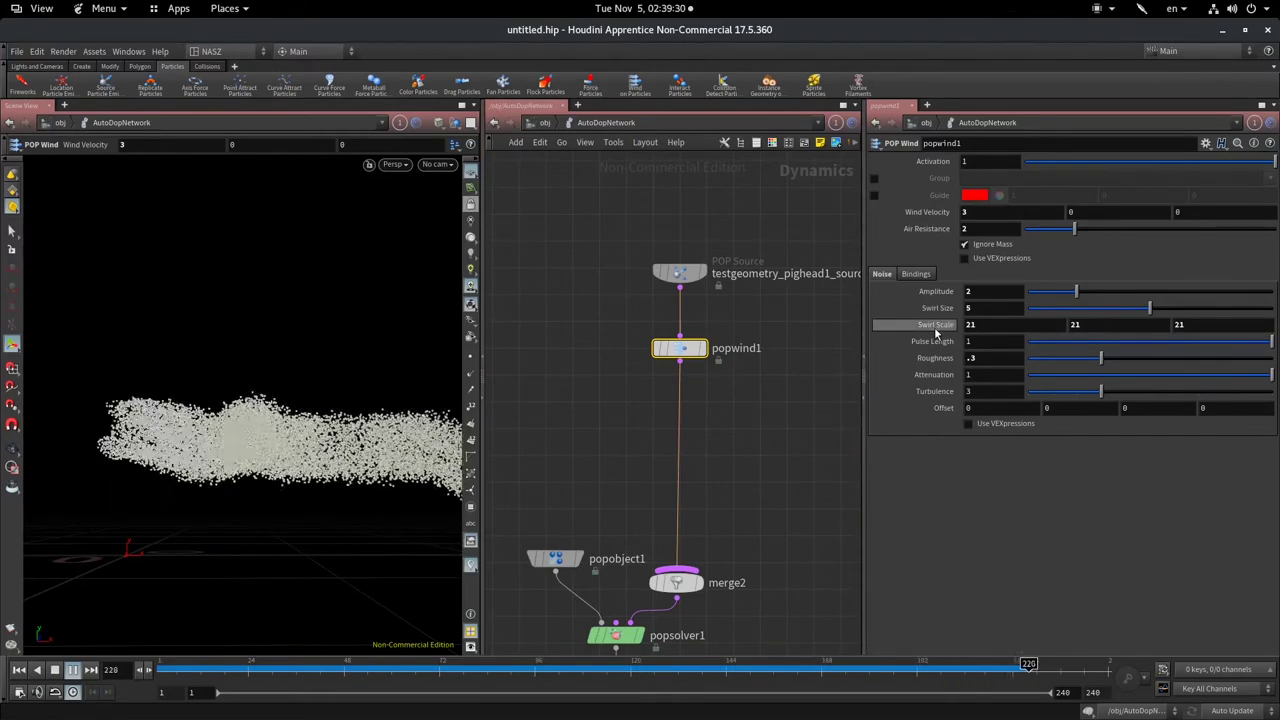
pyautogui.moveTo(935, 326); pyautogui.dragTo(914, 272, button='middle')
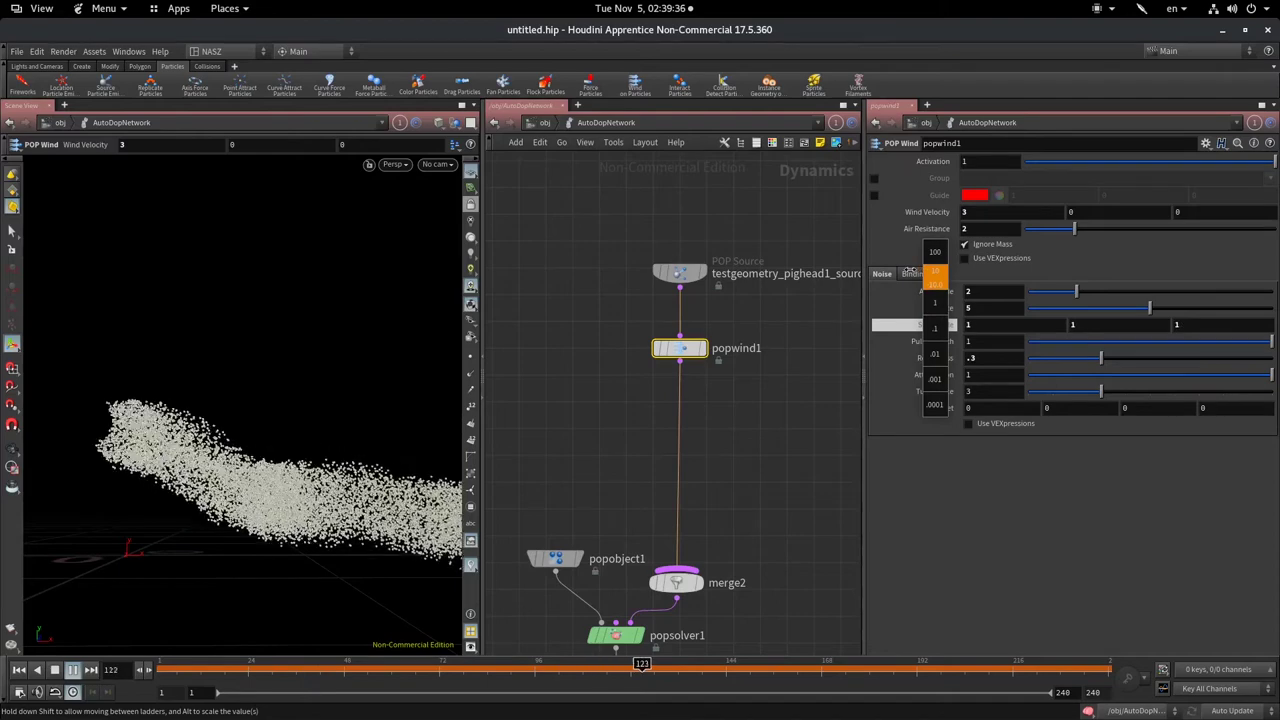
pyautogui.moveTo(915, 271); pyautogui.dragTo(937, 322, button='middle')
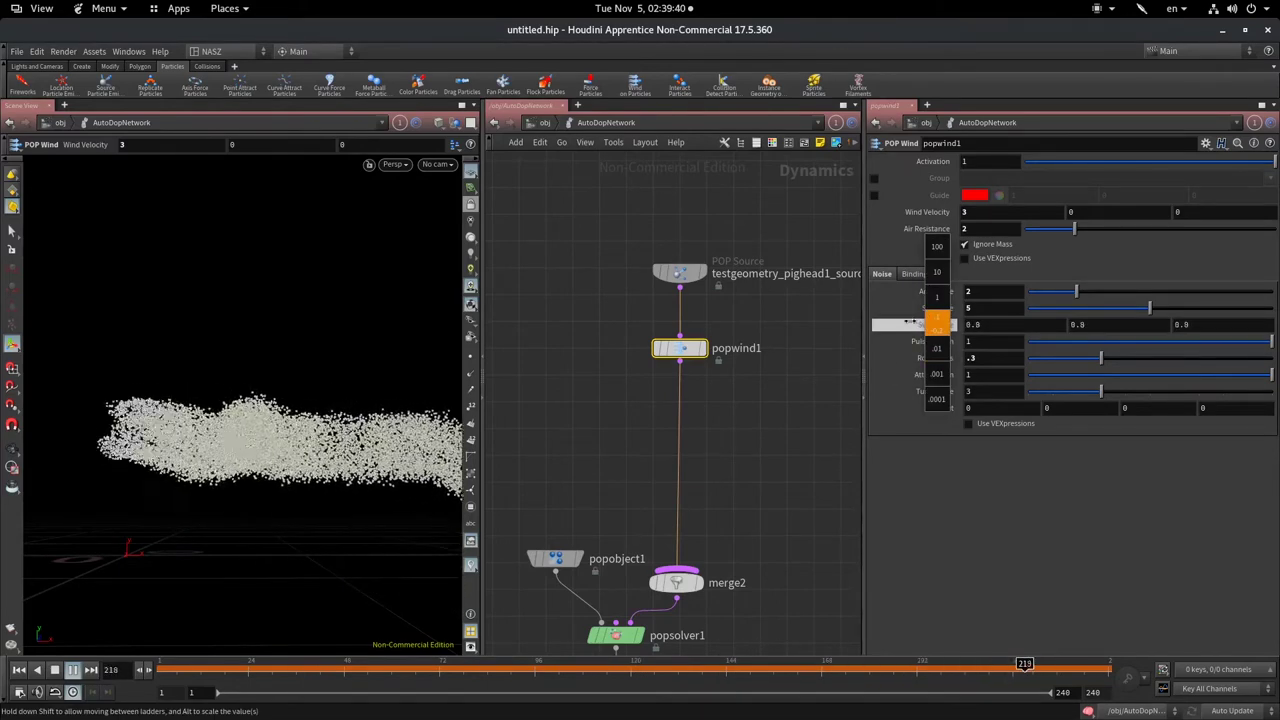
pyautogui.moveTo(928, 324); pyautogui.dragTo(890, 324, button='middle')
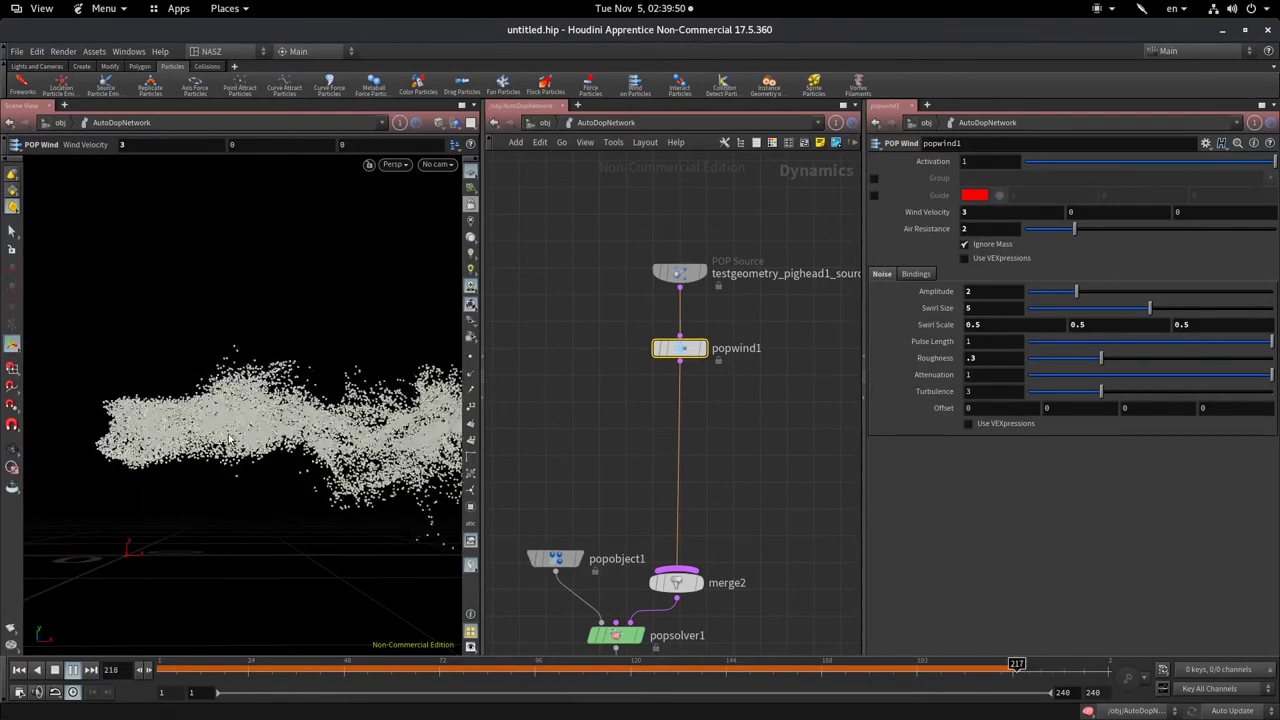
# - Inspect the particle cloud from several angles, then set swirl size 2.68 and restart from frame 1
pyautogui.press('Escape')
pyautogui.moveTo(232, 398)
pyautogui.mouseDown()
pyautogui.moveTo(258, 514)
pyautogui.moveTo(320, 483)
pyautogui.mouseUp()
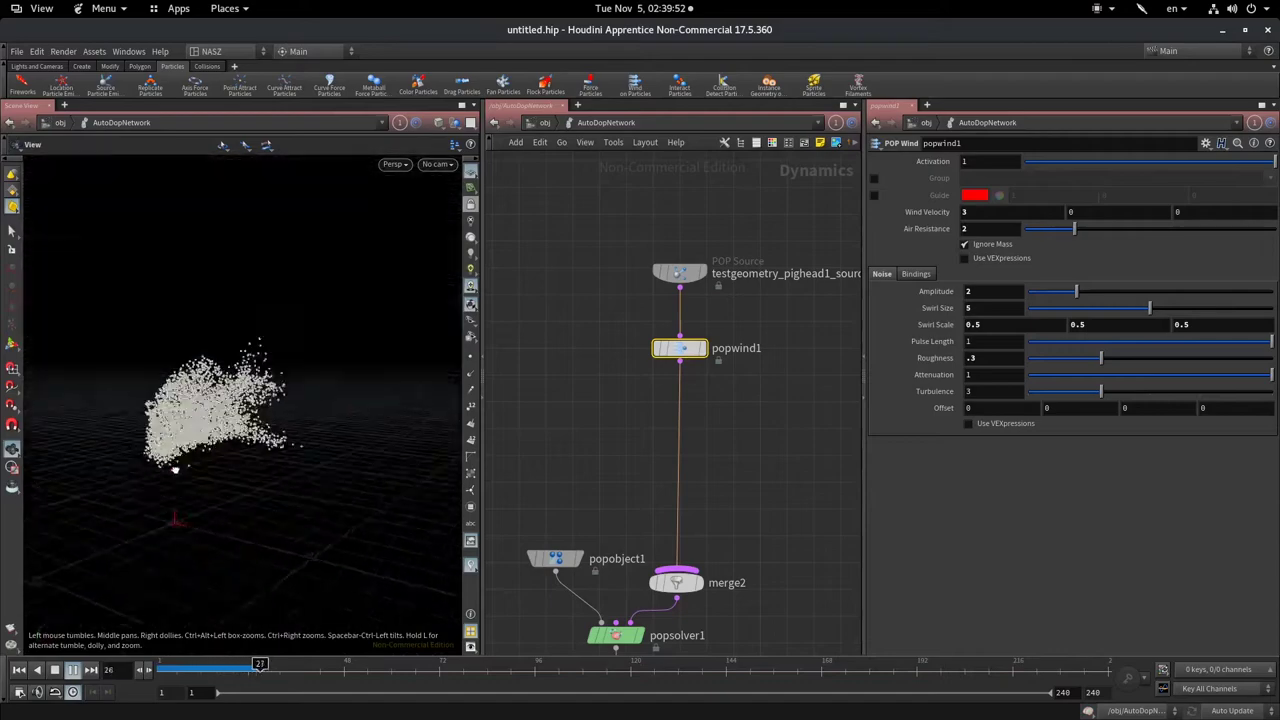
pyautogui.moveTo(244, 465)
pyautogui.mouseDown()
pyautogui.moveTo(240, 494)
pyautogui.moveTo(220, 457)
pyautogui.moveTo(260, 470)
pyautogui.mouseUp()
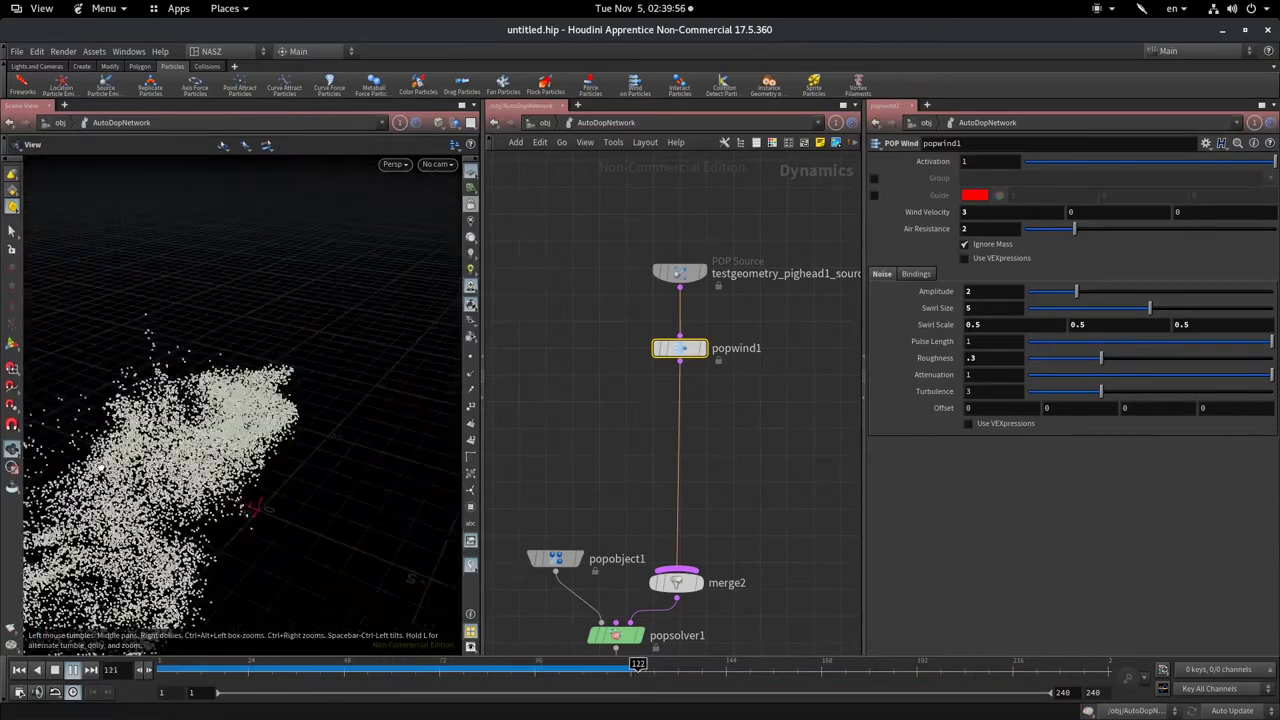
pyautogui.moveTo(226, 531)
pyautogui.mouseDown()
pyautogui.moveTo(229, 443)
pyautogui.moveTo(243, 423)
pyautogui.moveTo(271, 434)
pyautogui.mouseUp()
pyautogui.press('Escape')
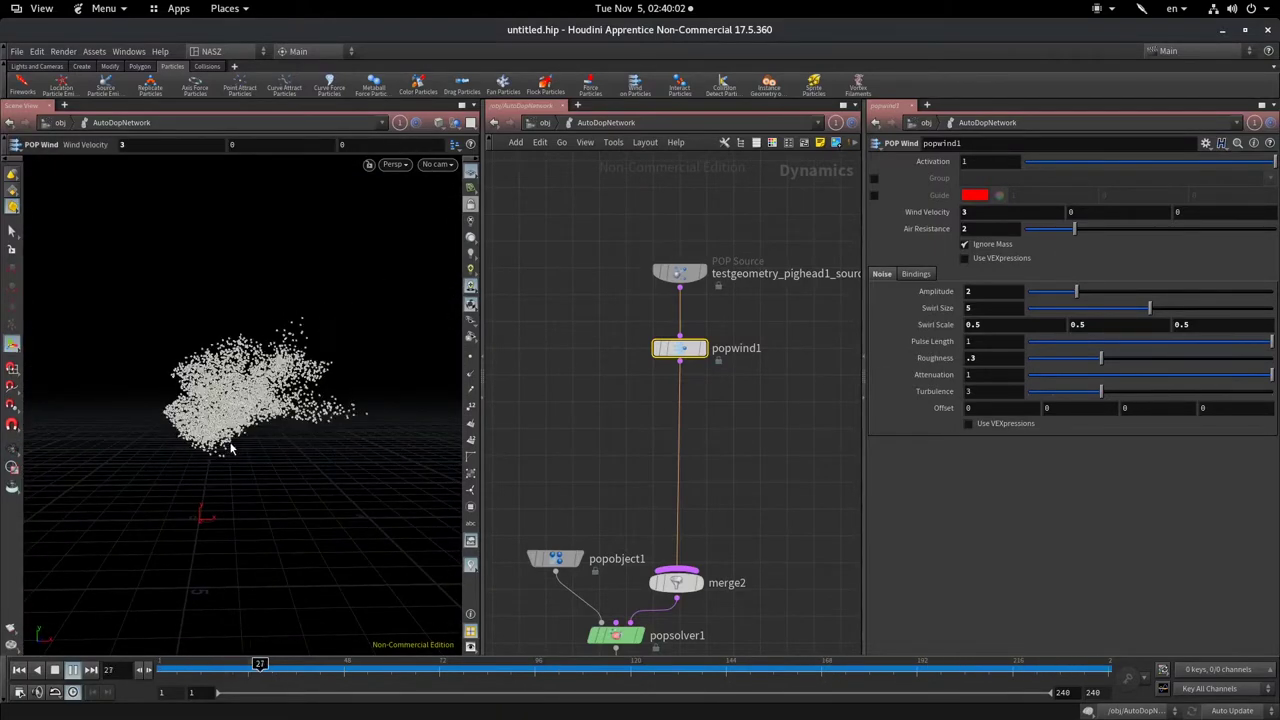
pyautogui.press('Escape')
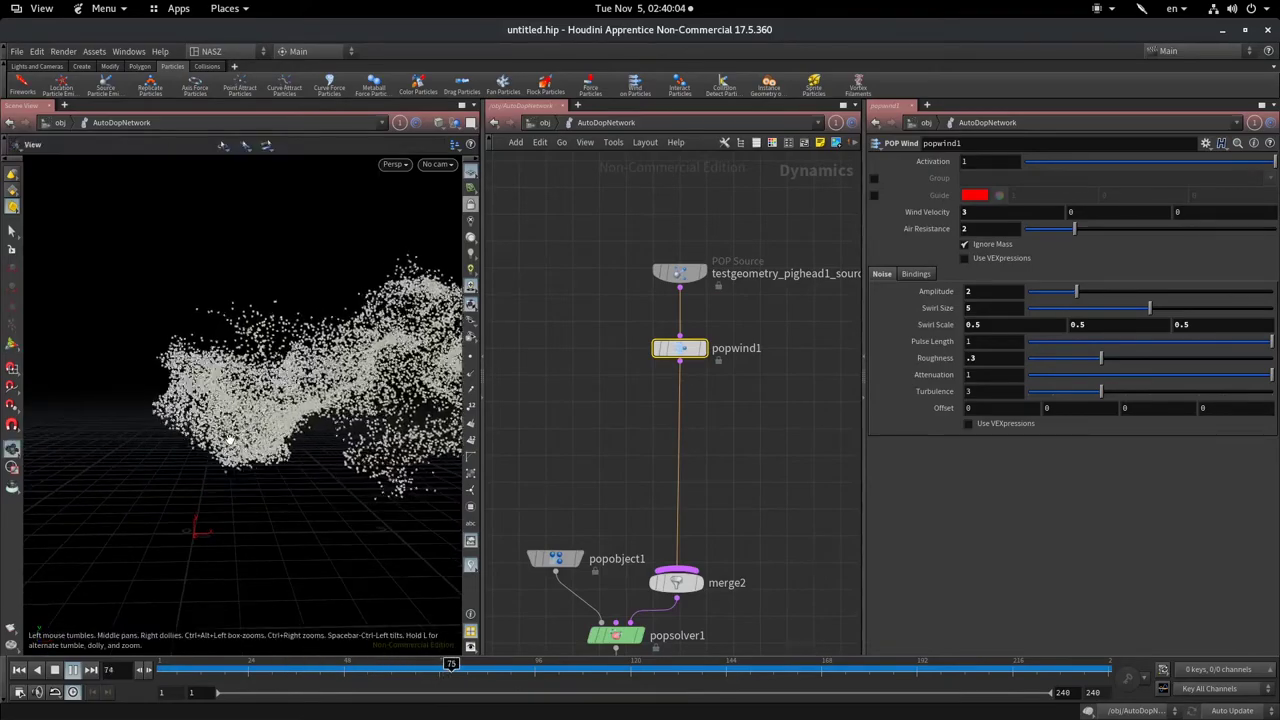
pyautogui.moveTo(231, 448)
pyautogui.mouseDown()
pyautogui.moveTo(331, 449)
pyautogui.moveTo(256, 472)
pyautogui.moveTo(237, 448)
pyautogui.mouseUp()
pyautogui.press('Return')
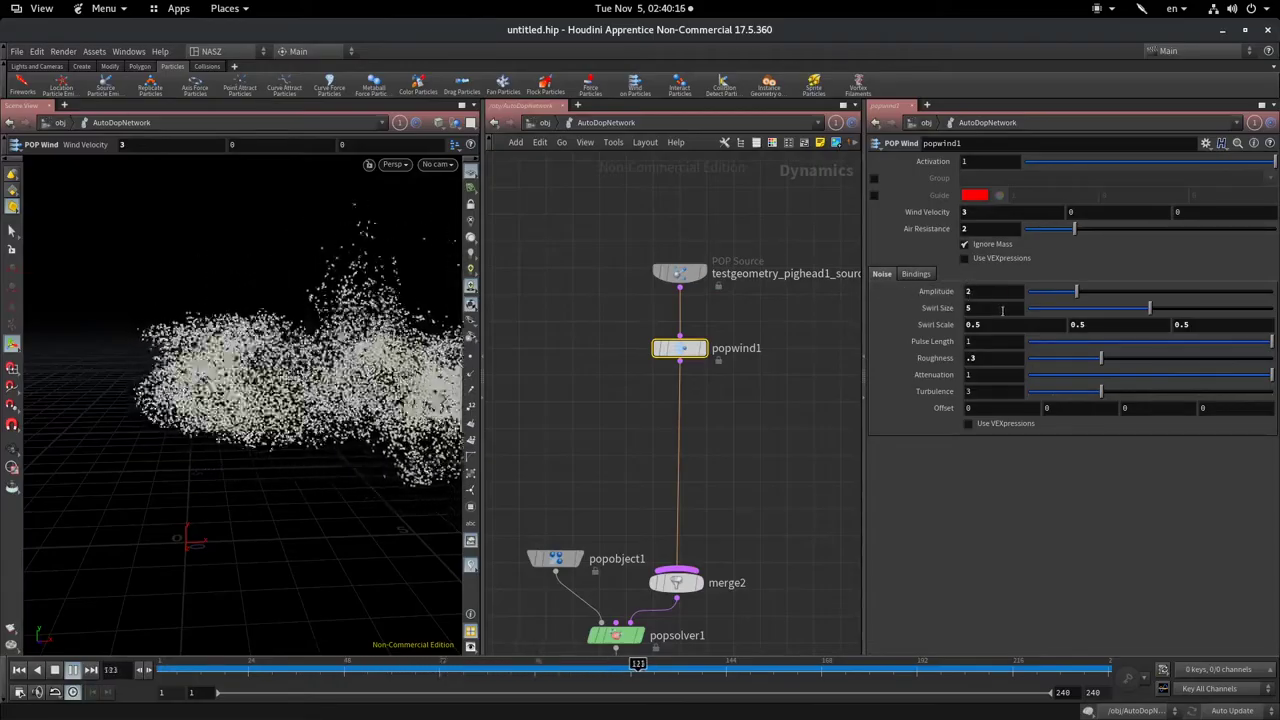
pyautogui.click(1094, 313)
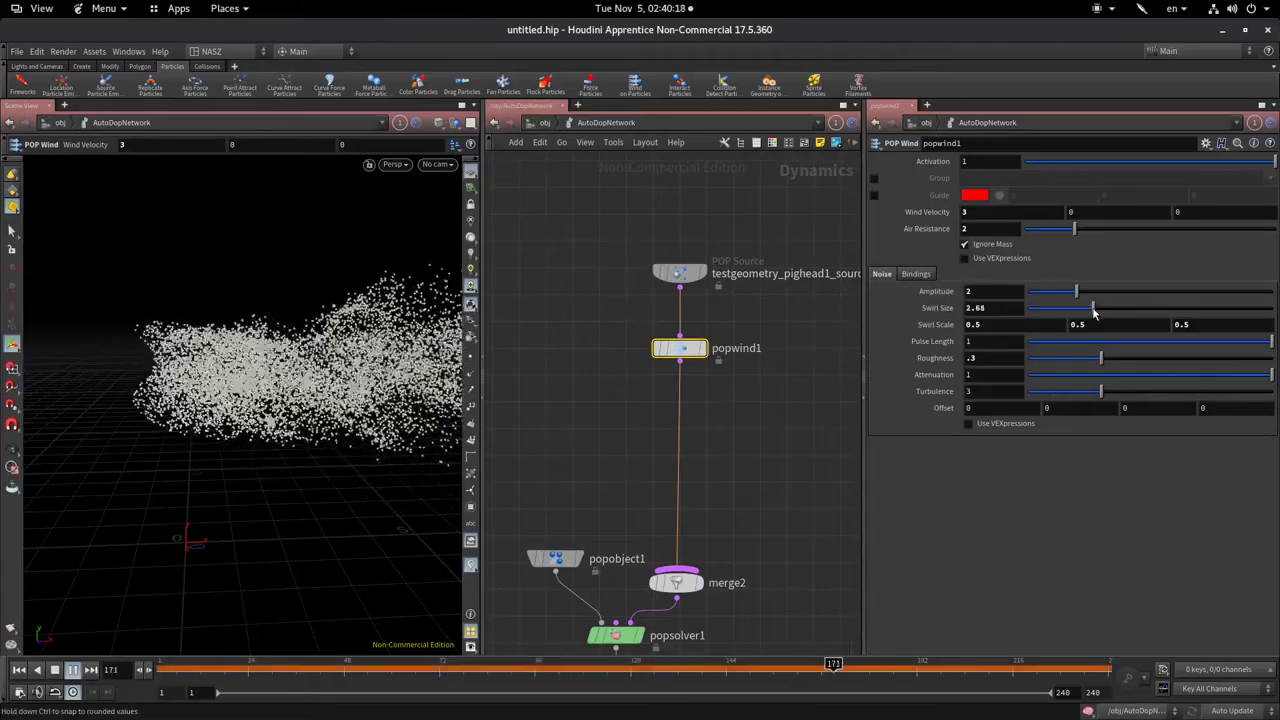
pyautogui.click(20, 672)
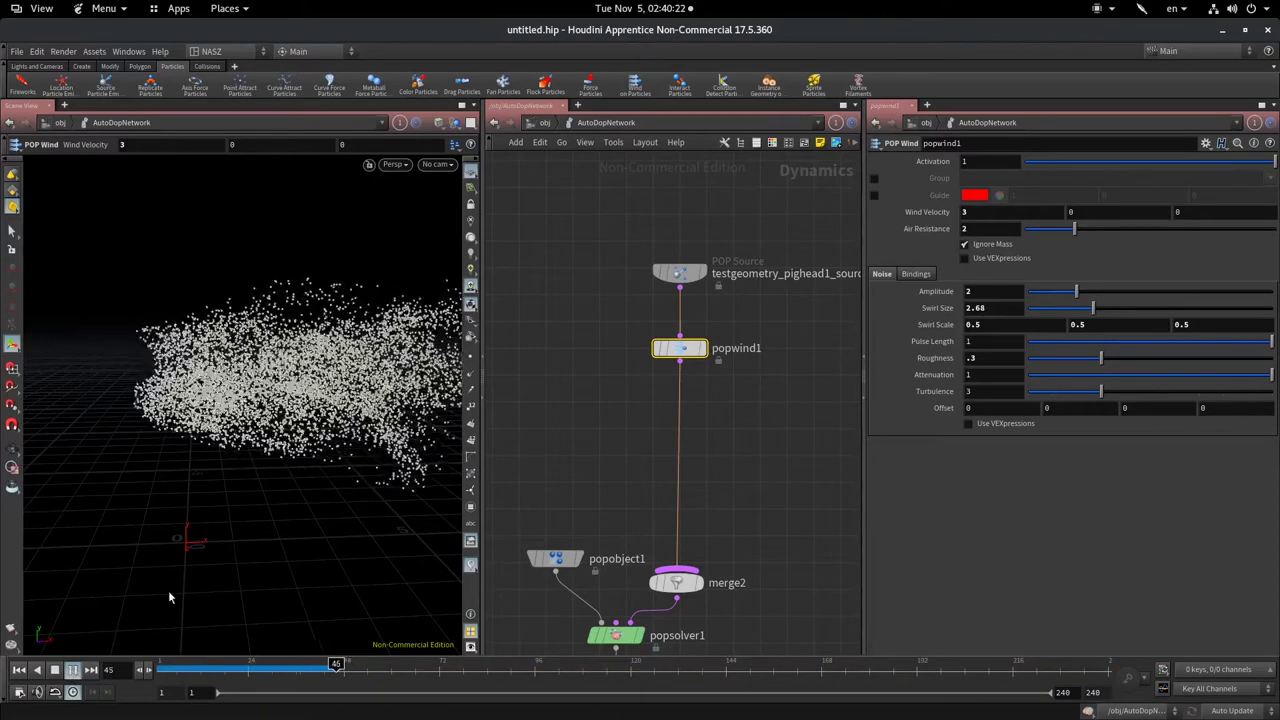
# - Orbit around the particle cloud and stop playback at frame 1
pyautogui.press('Escape')
pyautogui.moveTo(169, 597)
pyautogui.mouseDown()
pyautogui.moveTo(452, 451)
pyautogui.moveTo(295, 457)
pyautogui.mouseUp()
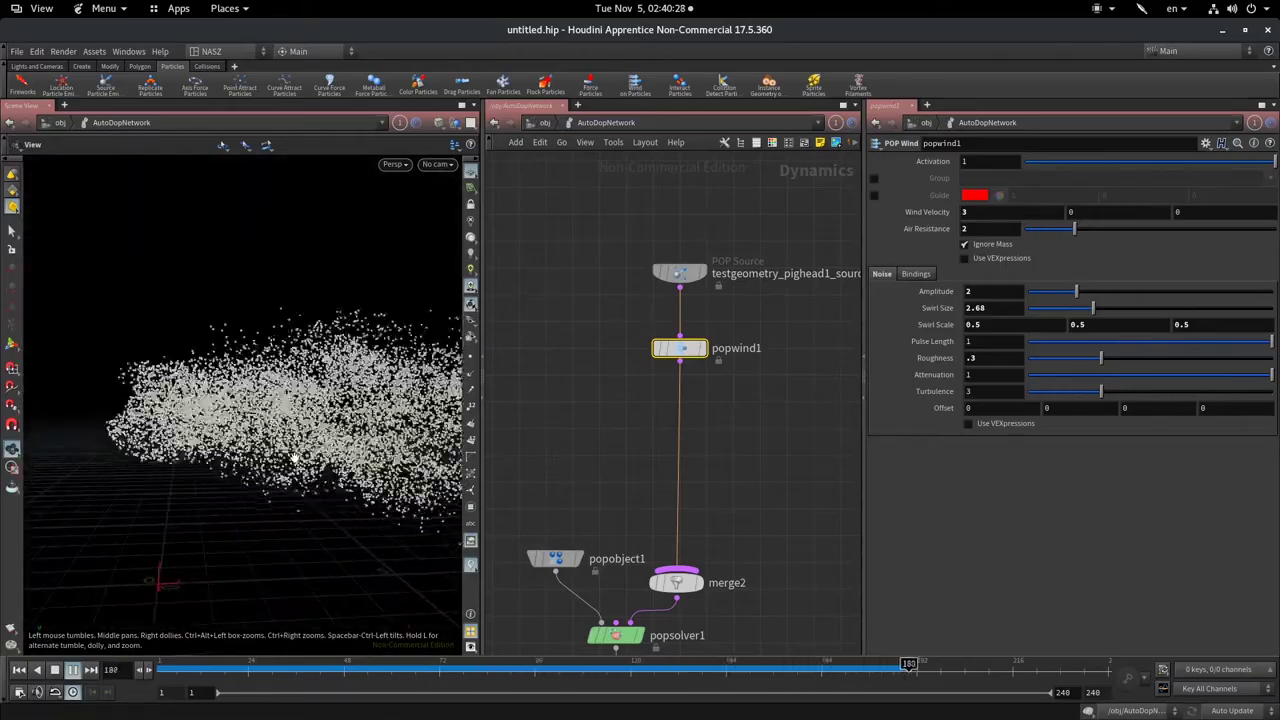
pyautogui.press('Return')
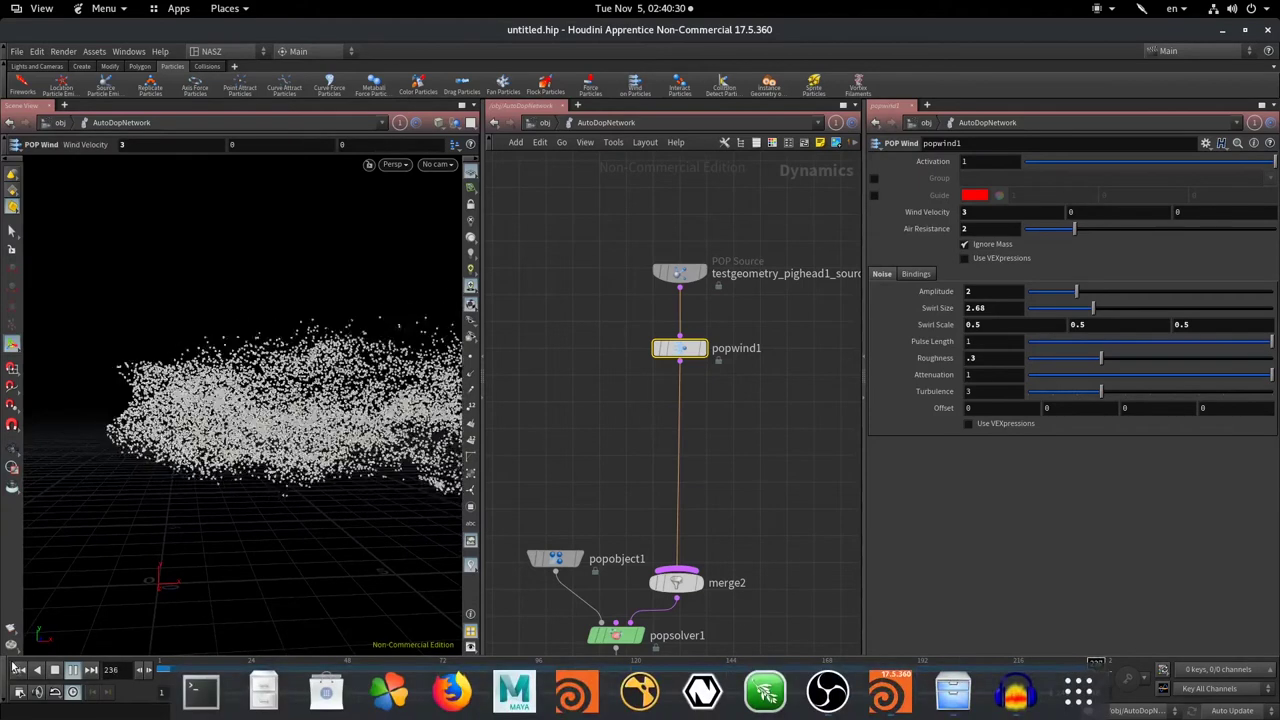
pyautogui.click(55, 670)
pyautogui.click(18, 670)
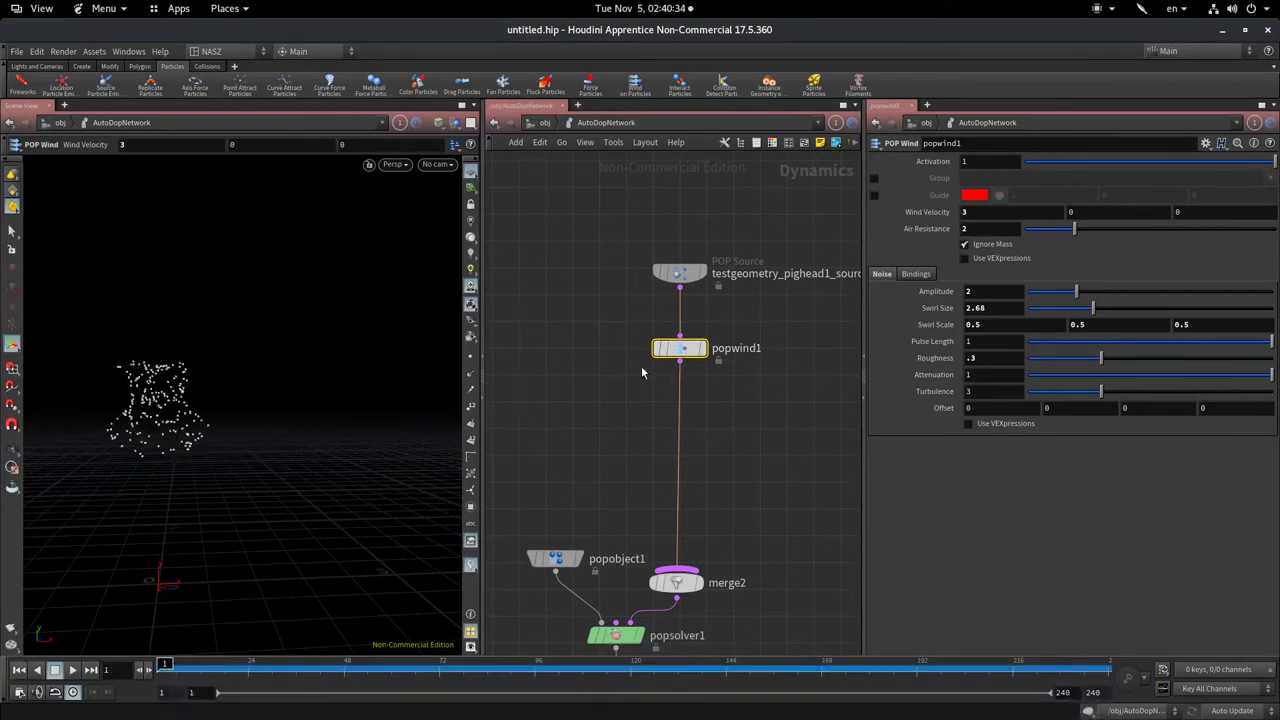
pyautogui.moveTo(680, 348)
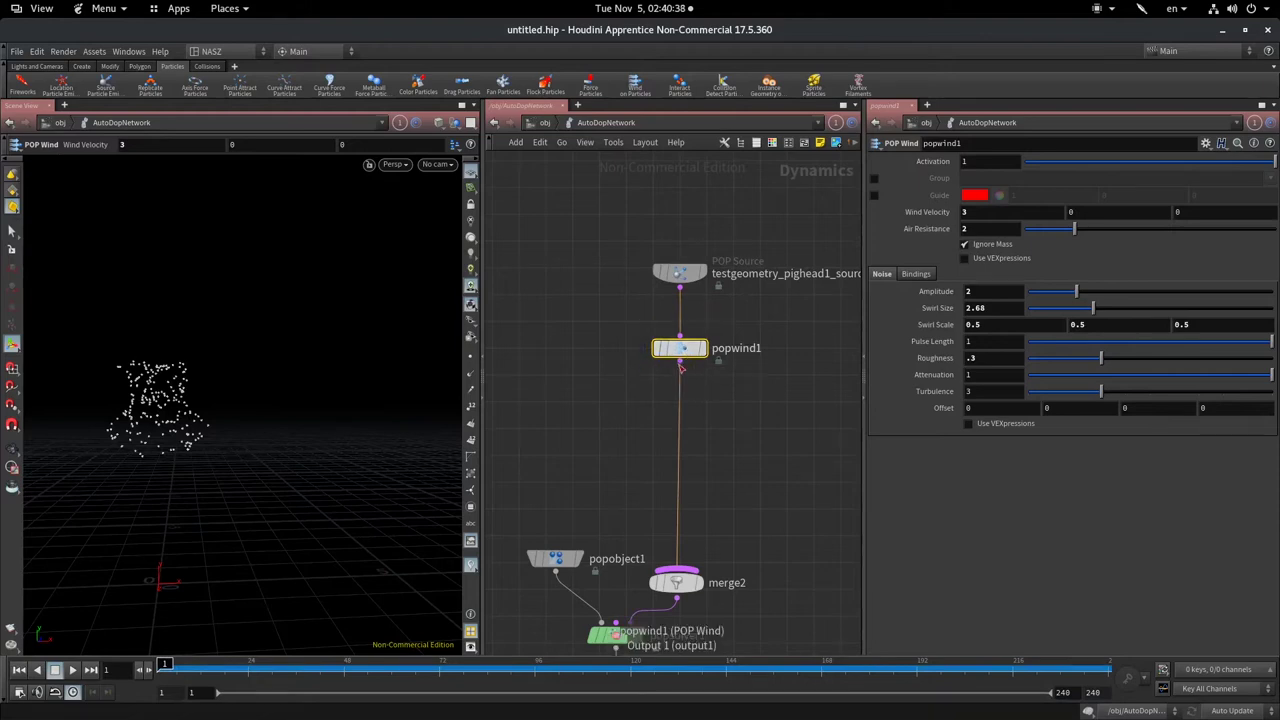
pyautogui.press('Tab')
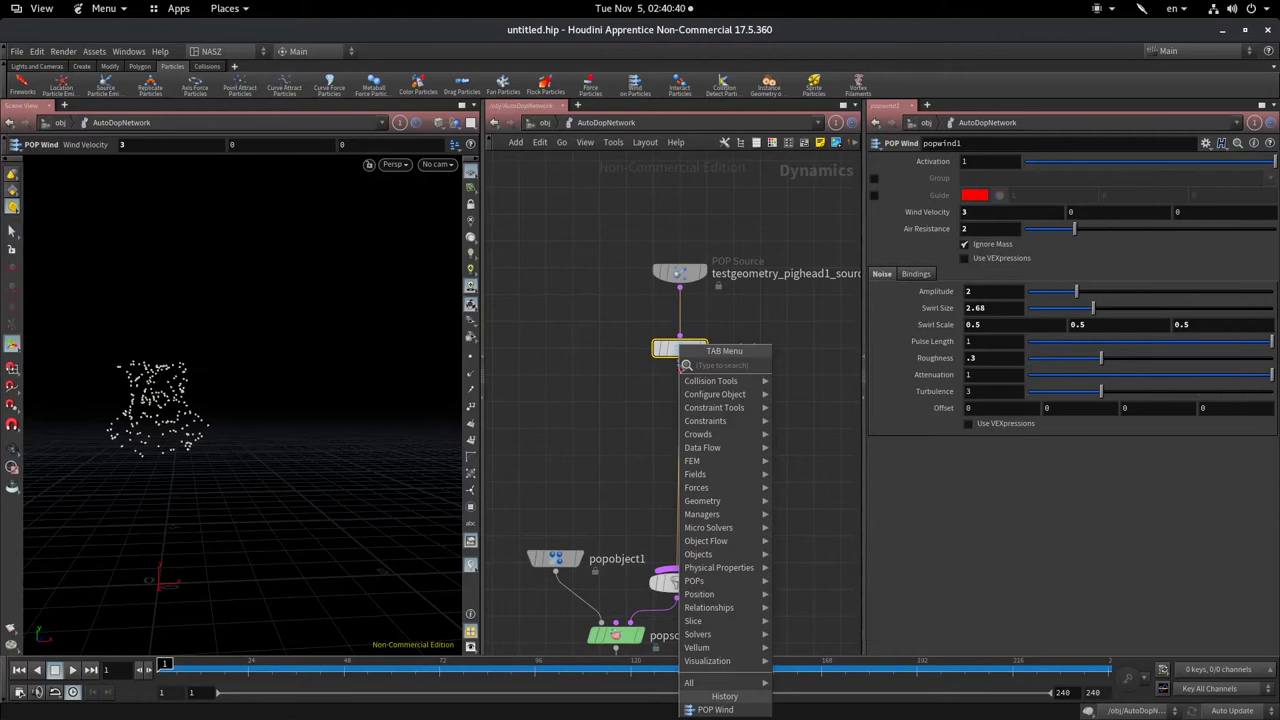
# - Insert a POP Drag node between popwind1 and merge2 with Air Resistance 3, and play the simulation
pyautogui.write('pop')
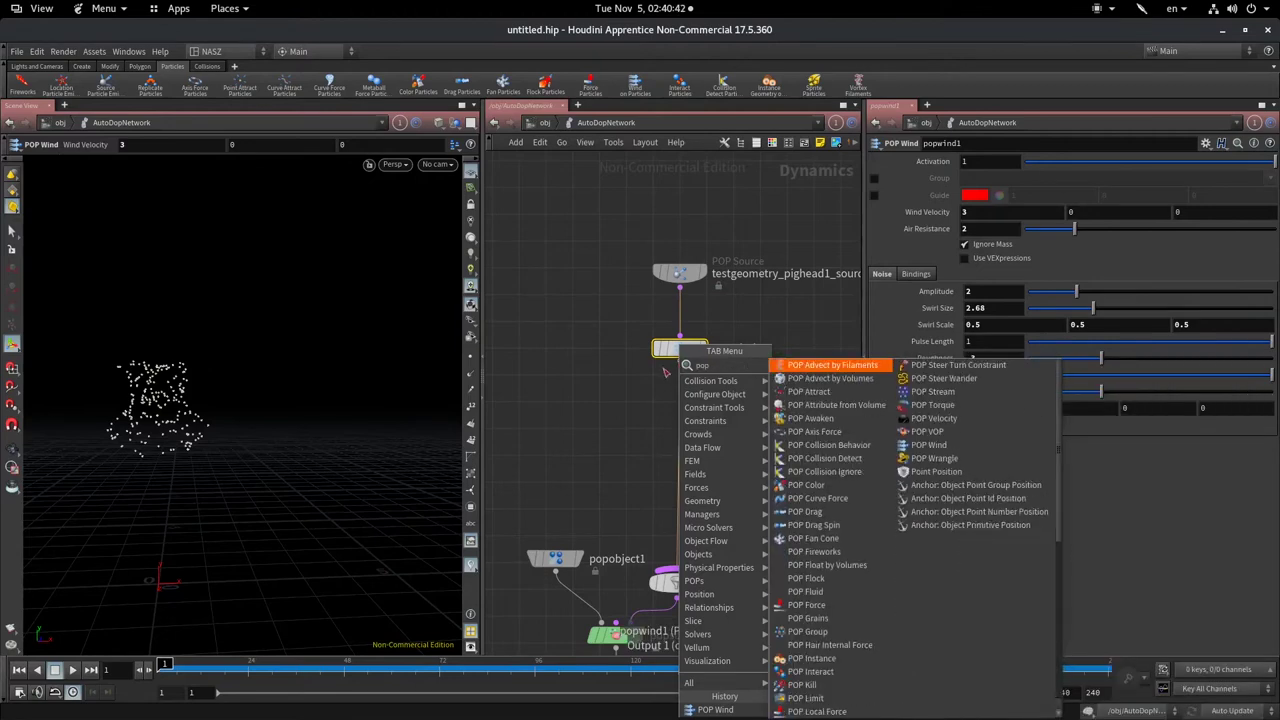
pyautogui.write(' dr')
pyautogui.click(836, 366)
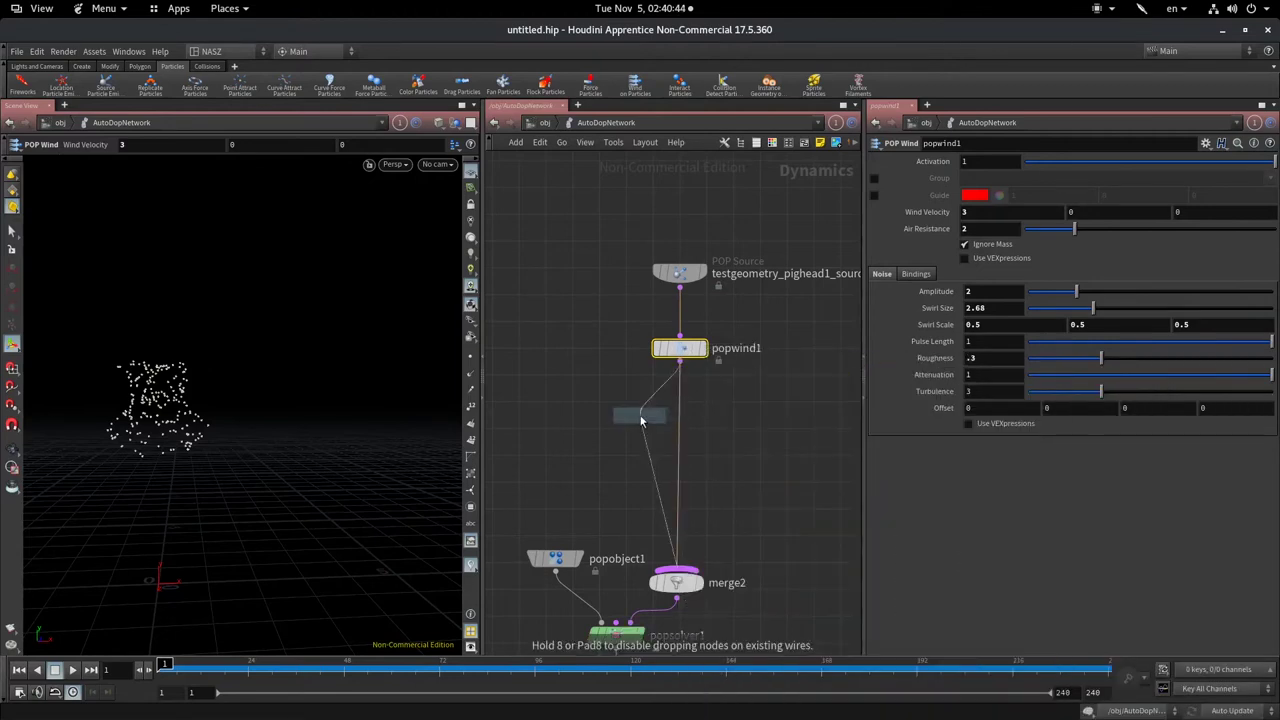
pyautogui.click(679, 418)
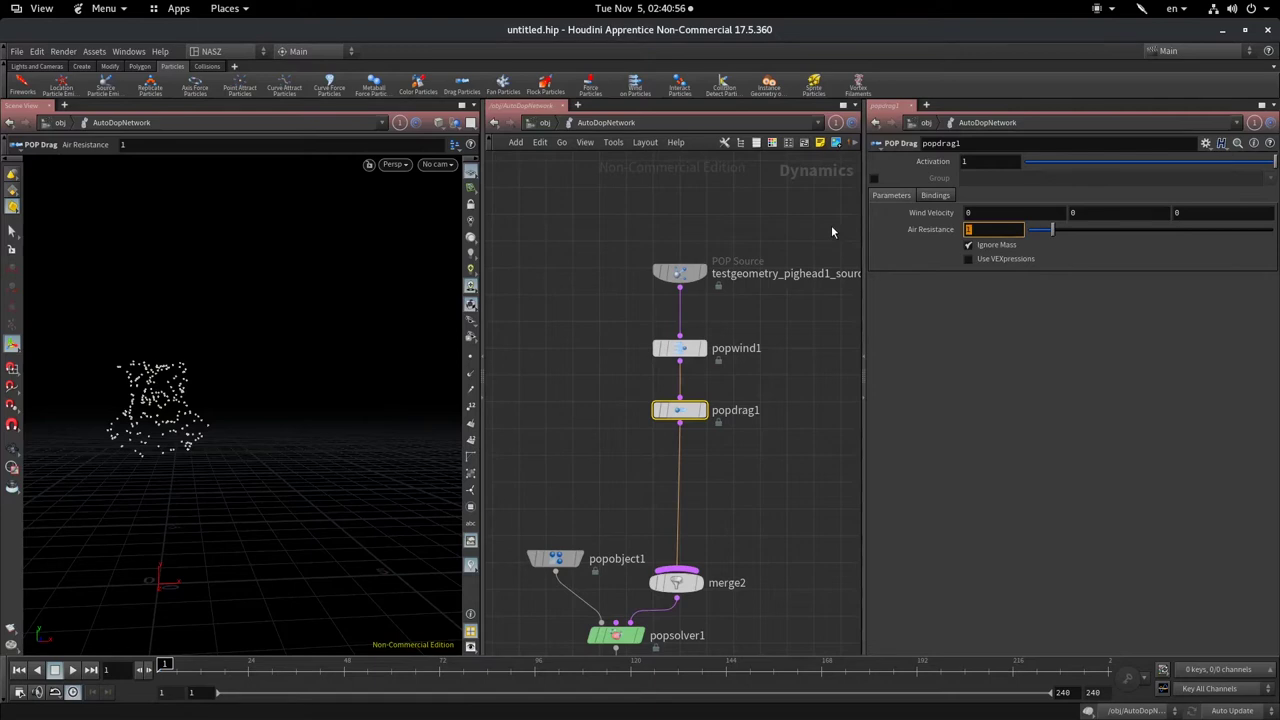
pyautogui.click(656, 411)
pyautogui.click(69, 676)
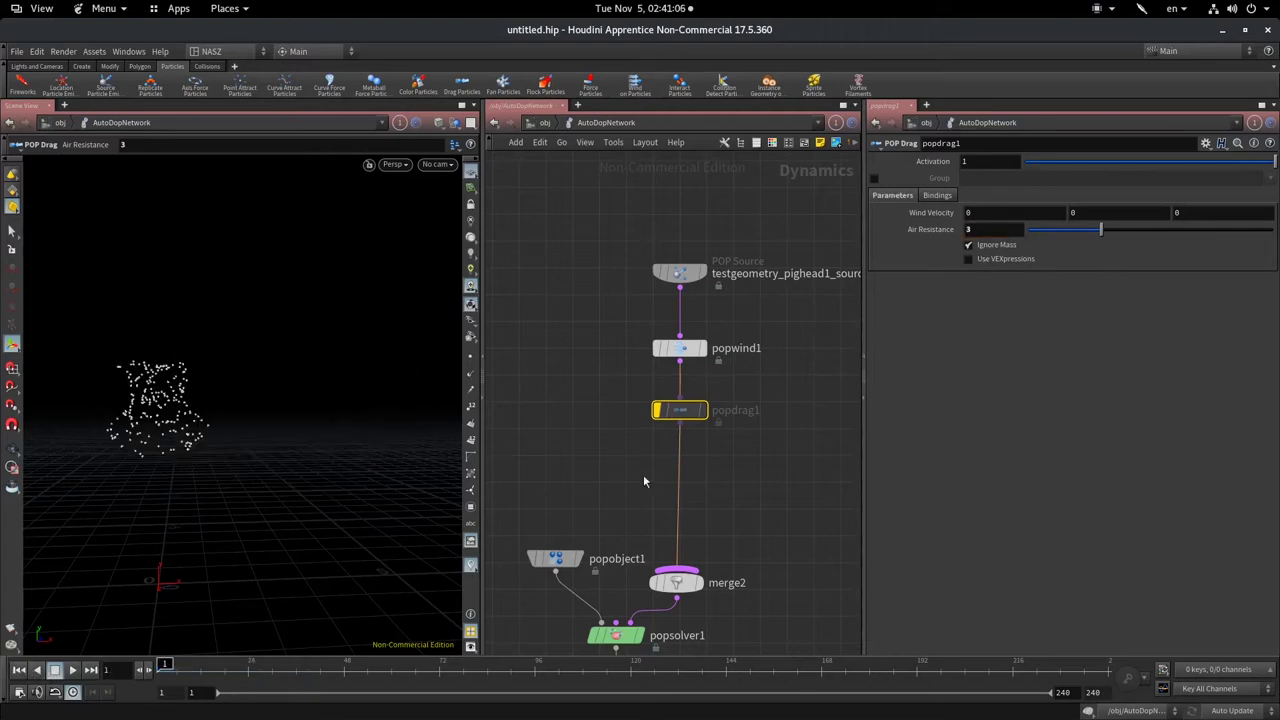
pyautogui.click(74, 671)
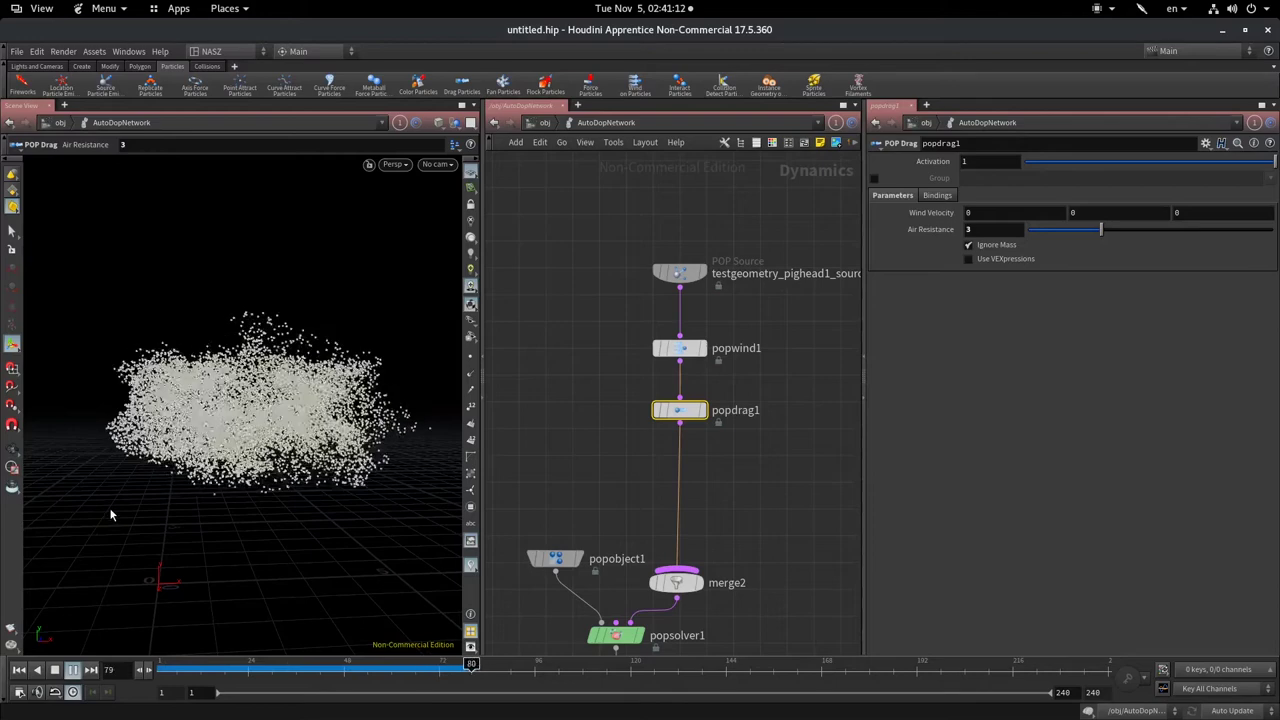
pyautogui.click(55, 670)
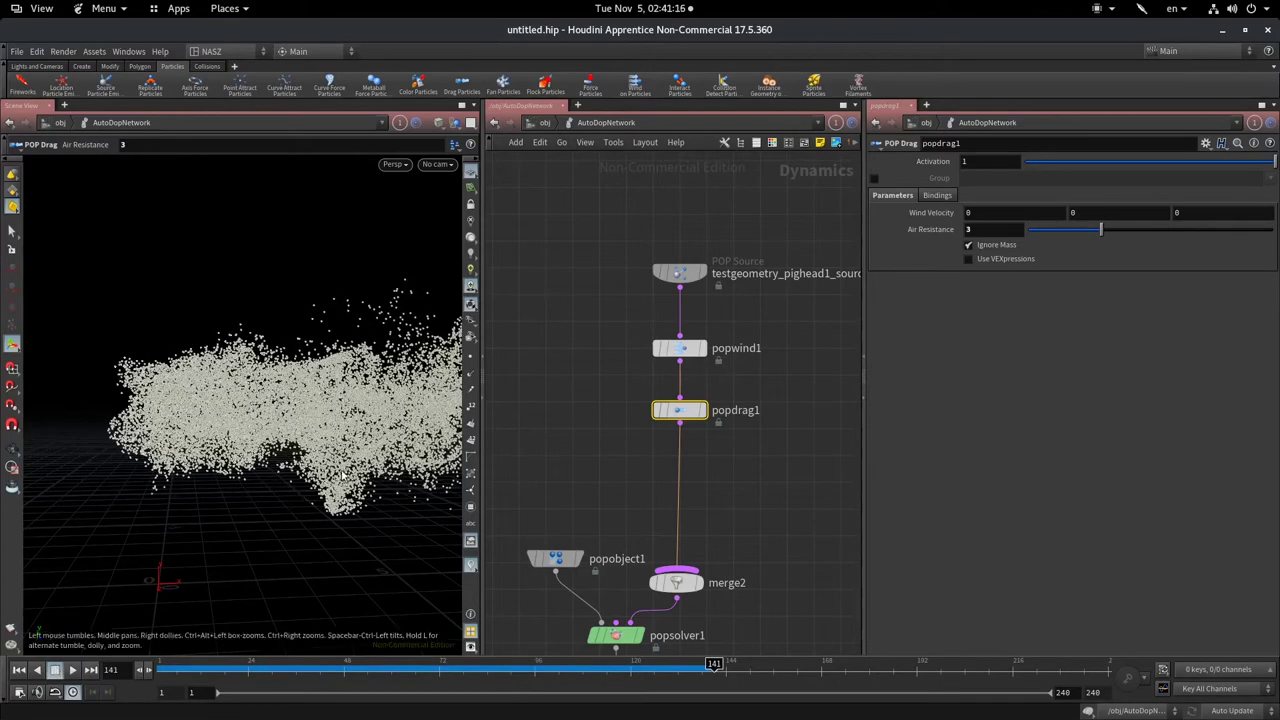
pyautogui.press('Escape')
pyautogui.moveTo(342, 474)
pyautogui.mouseDown()
pyautogui.moveTo(216, 514)
pyautogui.moveTo(207, 540)
pyautogui.moveTo(286, 528)
pyautogui.moveTo(309, 582)
pyautogui.moveTo(271, 543)
pyautogui.mouseUp()
pyautogui.press('Return')
pyautogui.press('Escape')
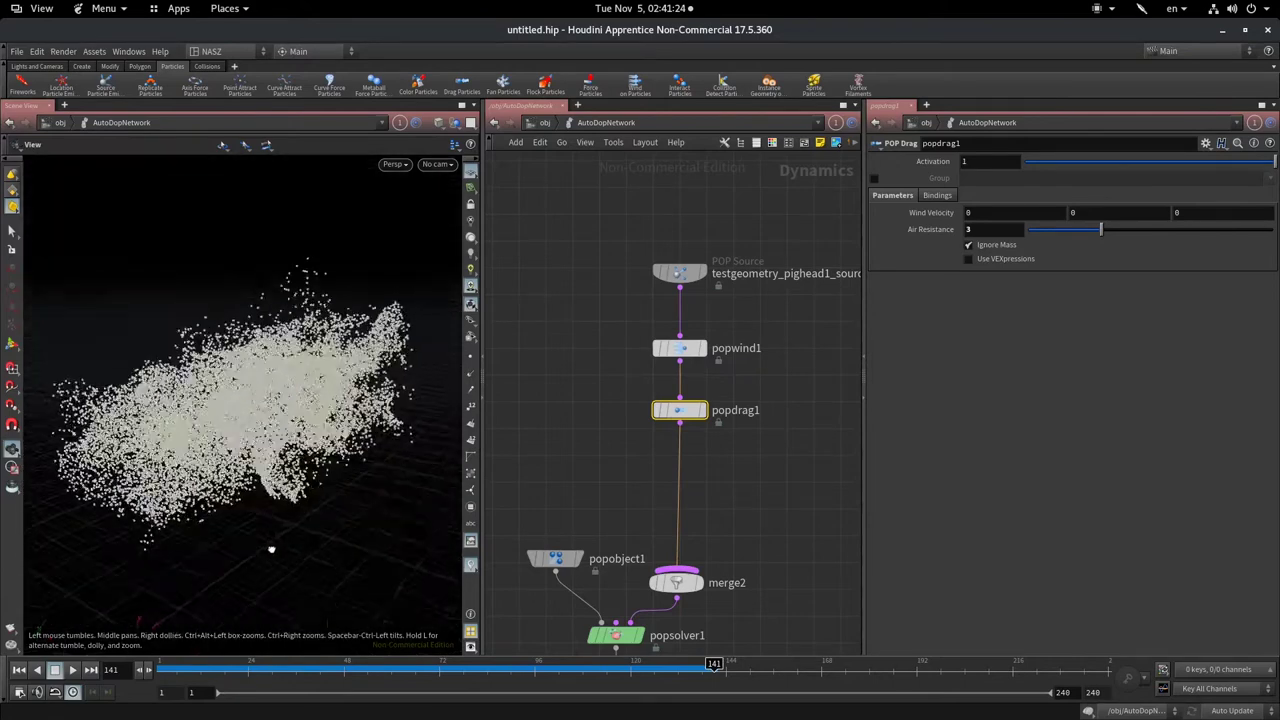
pyautogui.press('Return')
pyautogui.click(224, 666)
pyautogui.moveTo(224, 666)
pyautogui.mouseDown()
pyautogui.moveTo(160, 666)
pyautogui.moveTo(502, 589)
pyautogui.moveTo(541, 557)
pyautogui.mouseUp()
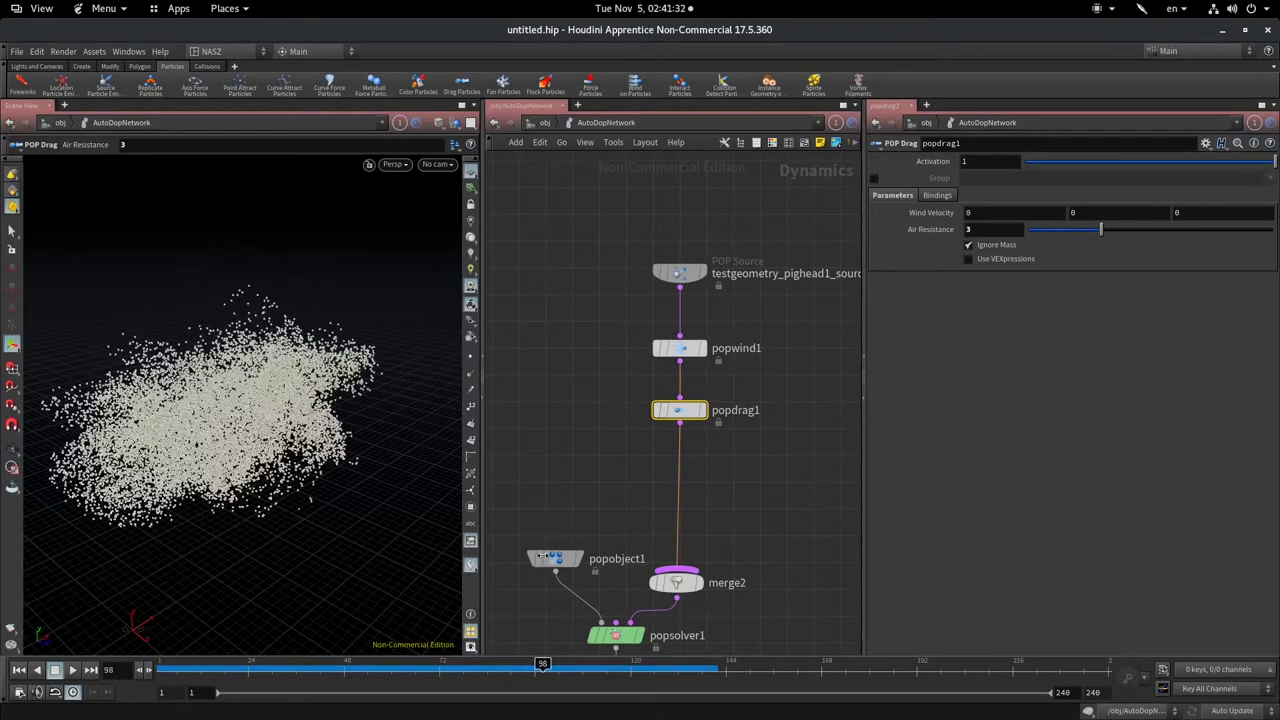
pyautogui.press('Escape')
pyautogui.moveTo(200, 420); pyautogui.dragTo(270, 455)
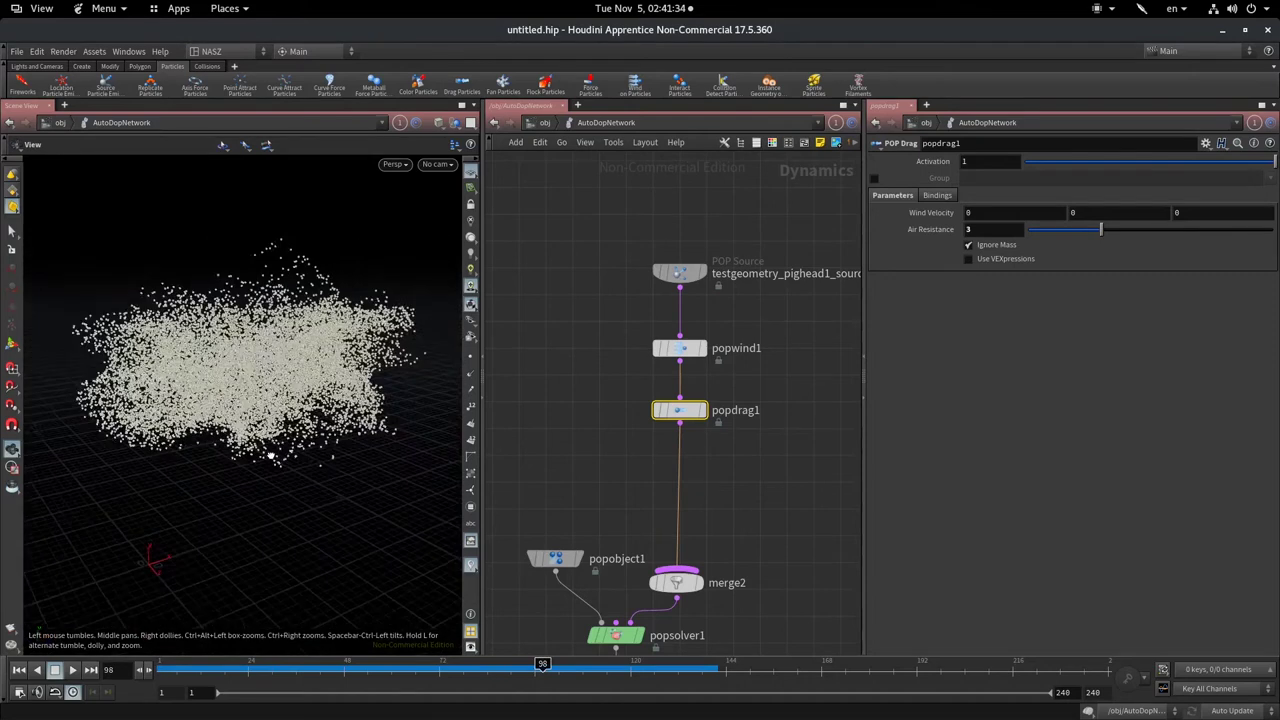
pyautogui.press('Return')
pyautogui.moveTo(541, 663); pyautogui.dragTo(93, 663)
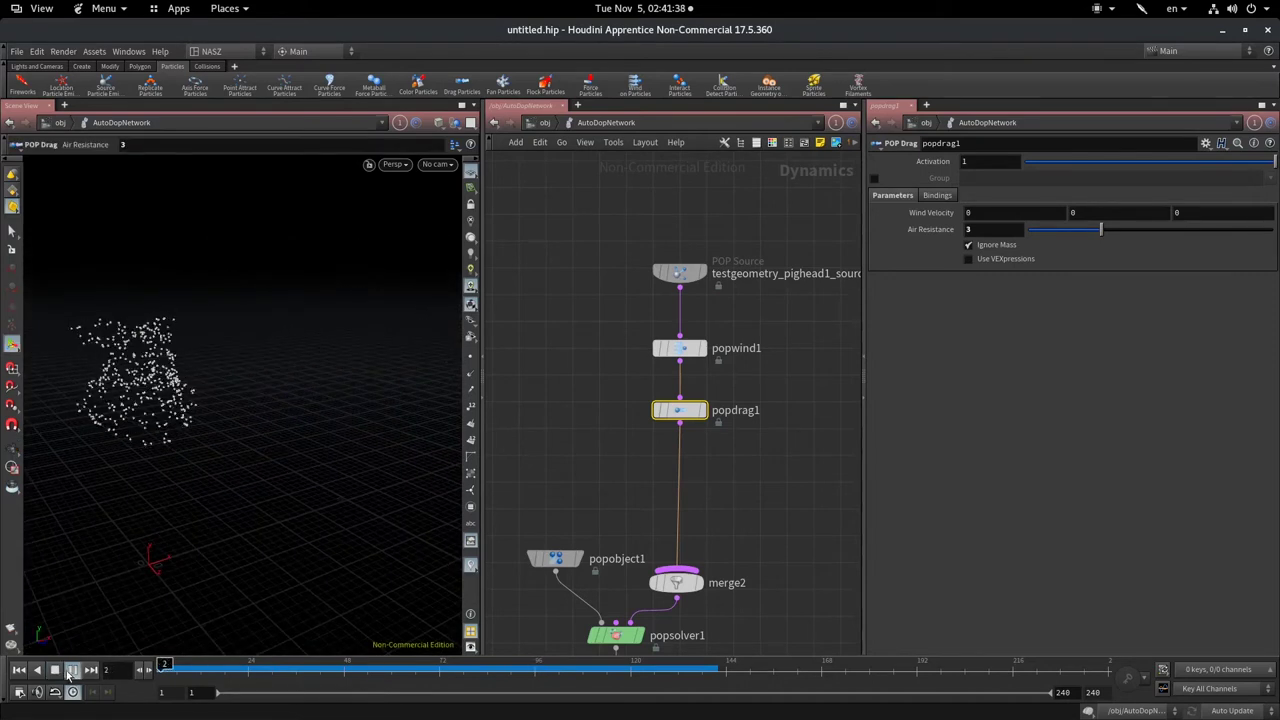
pyautogui.press('Escape')
pyautogui.moveTo(240, 540)
pyautogui.mouseDown()
pyautogui.moveTo(195, 535)
pyautogui.moveTo(394, 436)
pyautogui.moveTo(330, 470)
pyautogui.mouseUp()
pyautogui.press('Return')
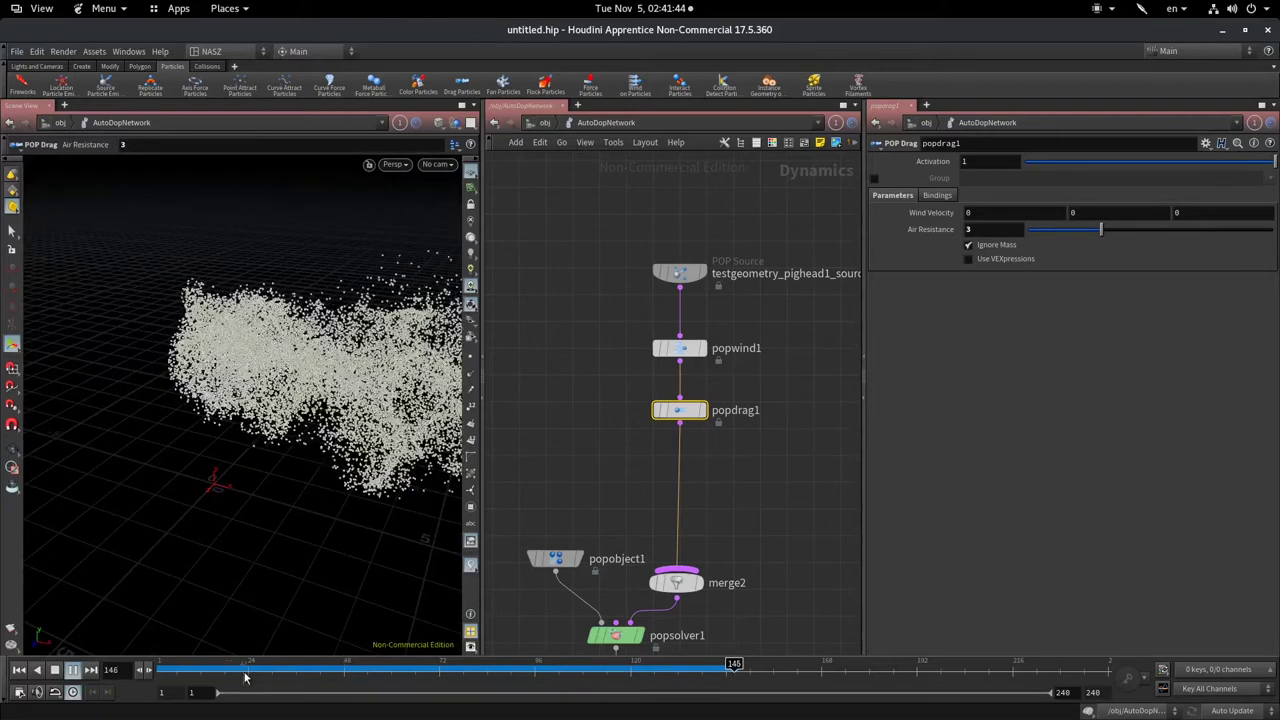
pyautogui.click(18, 670)
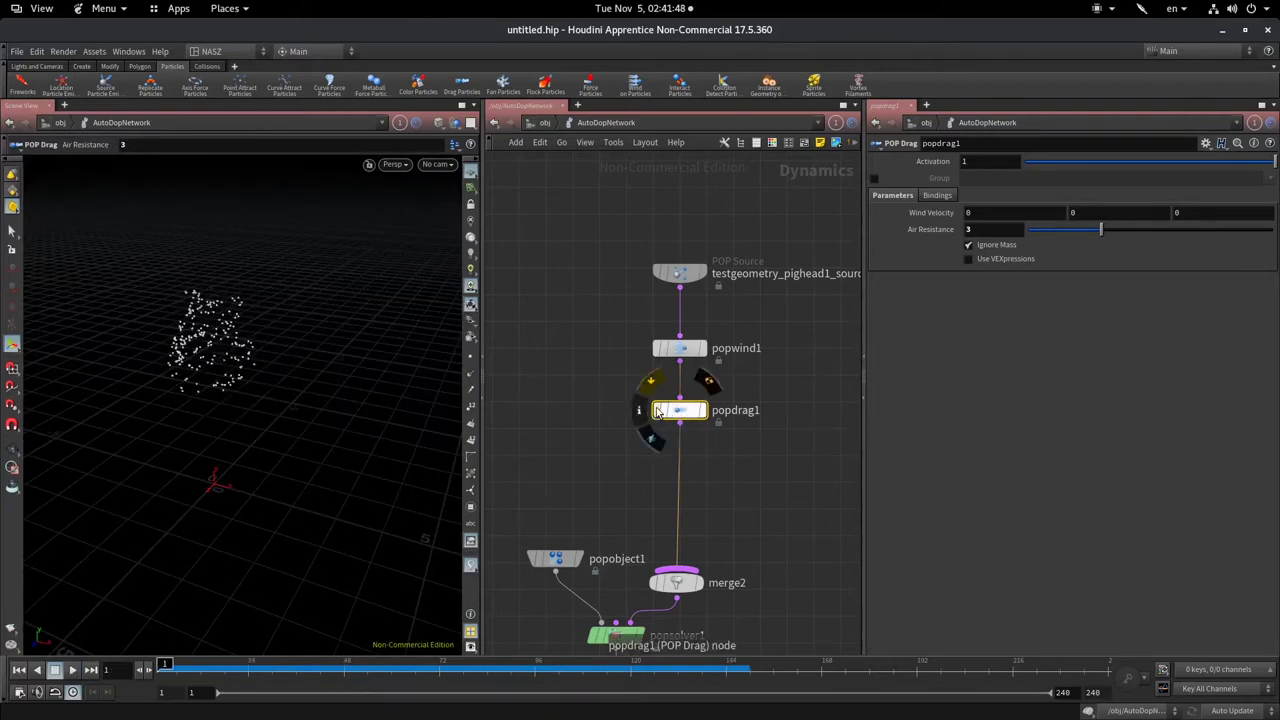
# - Move popdrag1 down above merge2 and drop a POP Fan Cone (popfan1) below popwind1
pyautogui.moveTo(657, 410); pyautogui.dragTo(689, 511)
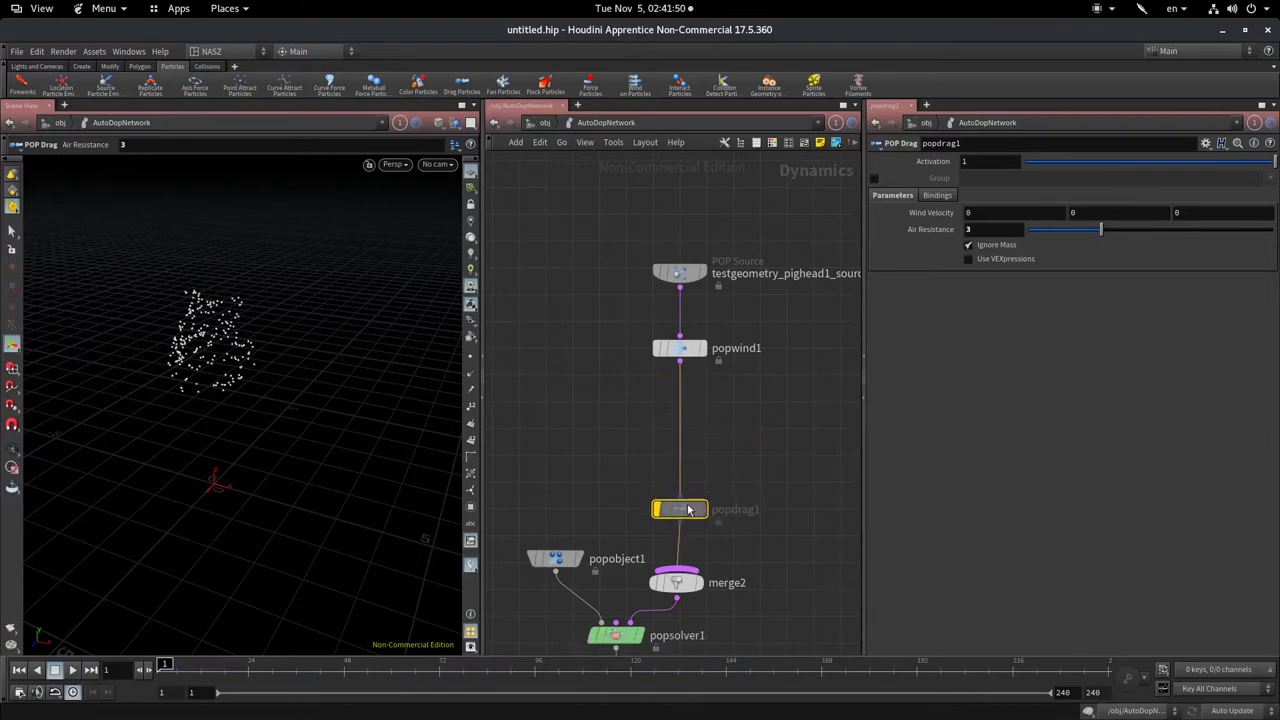
pyautogui.moveTo(685, 358); pyautogui.dragTo(685, 333)
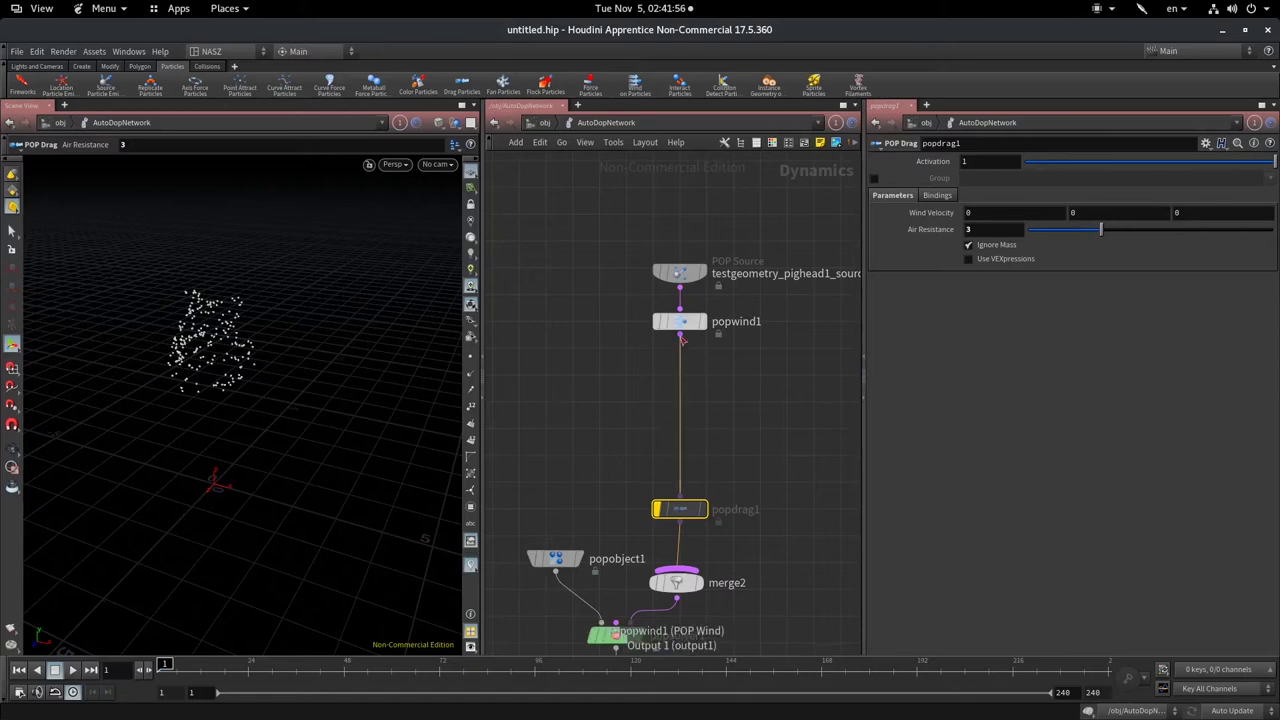
pyautogui.press('Tab')
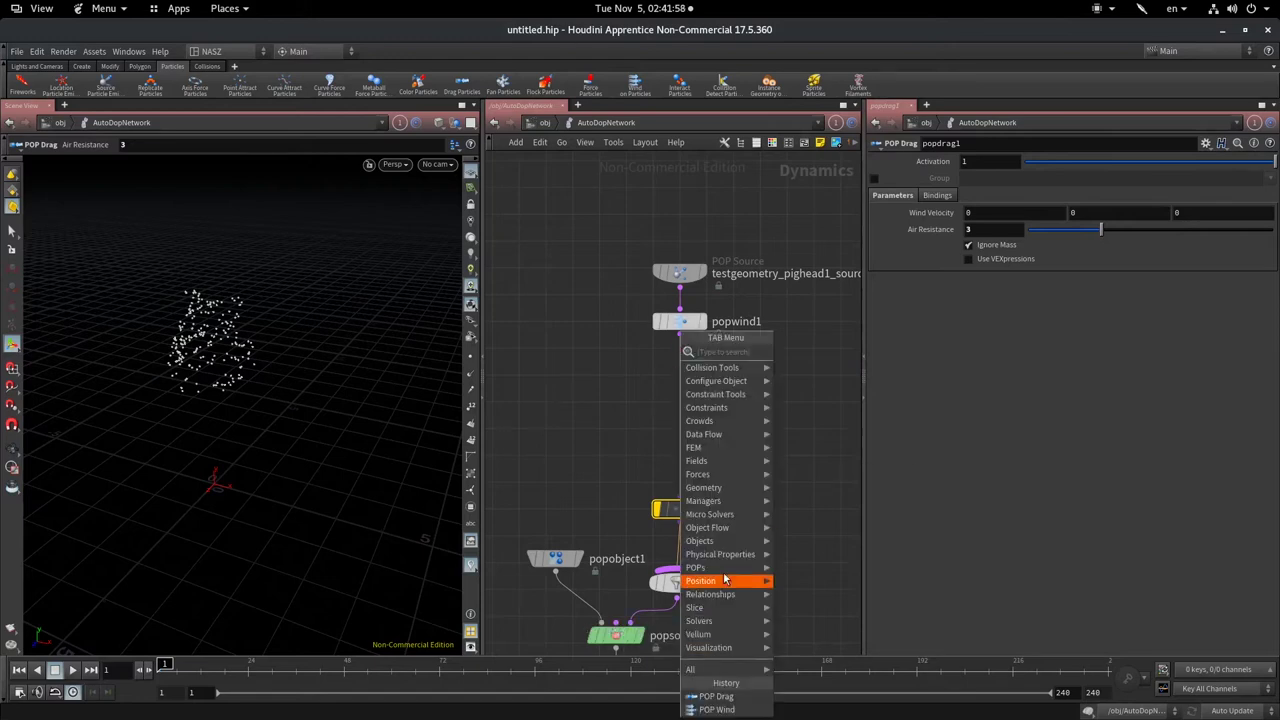
pyautogui.moveTo(722, 567)
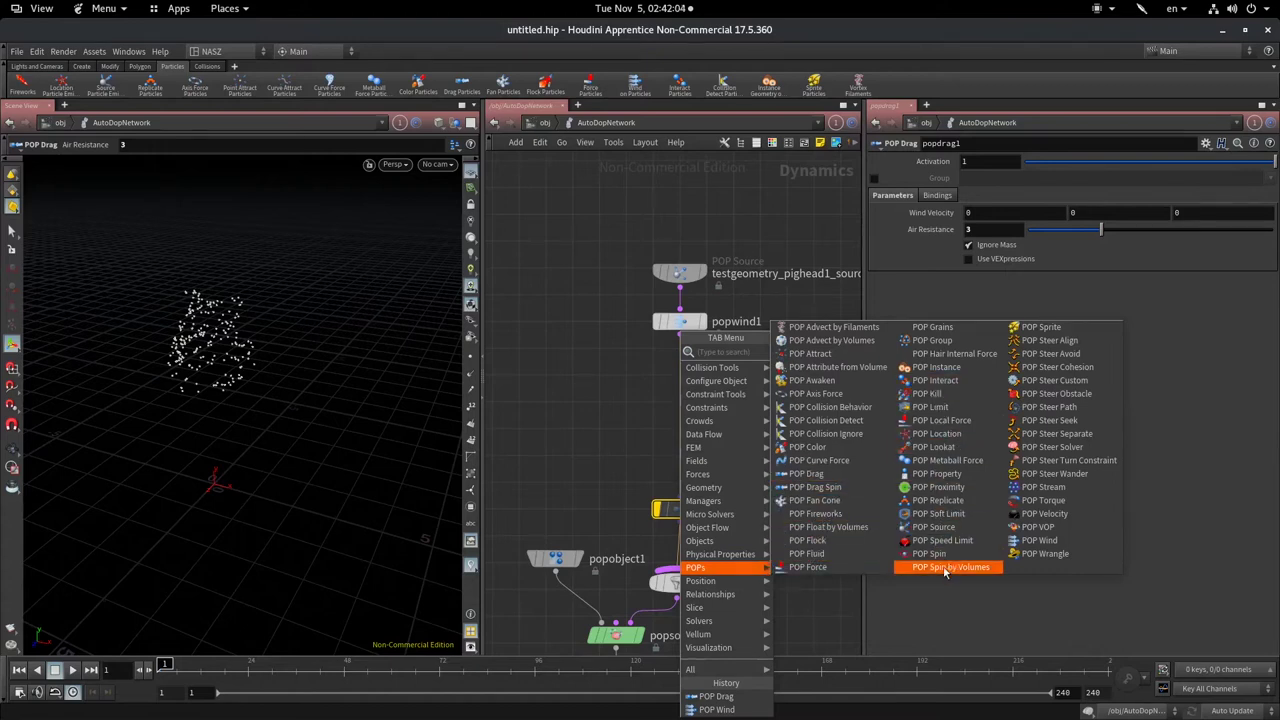
pyautogui.click(841, 510)
pyautogui.click(677, 382)
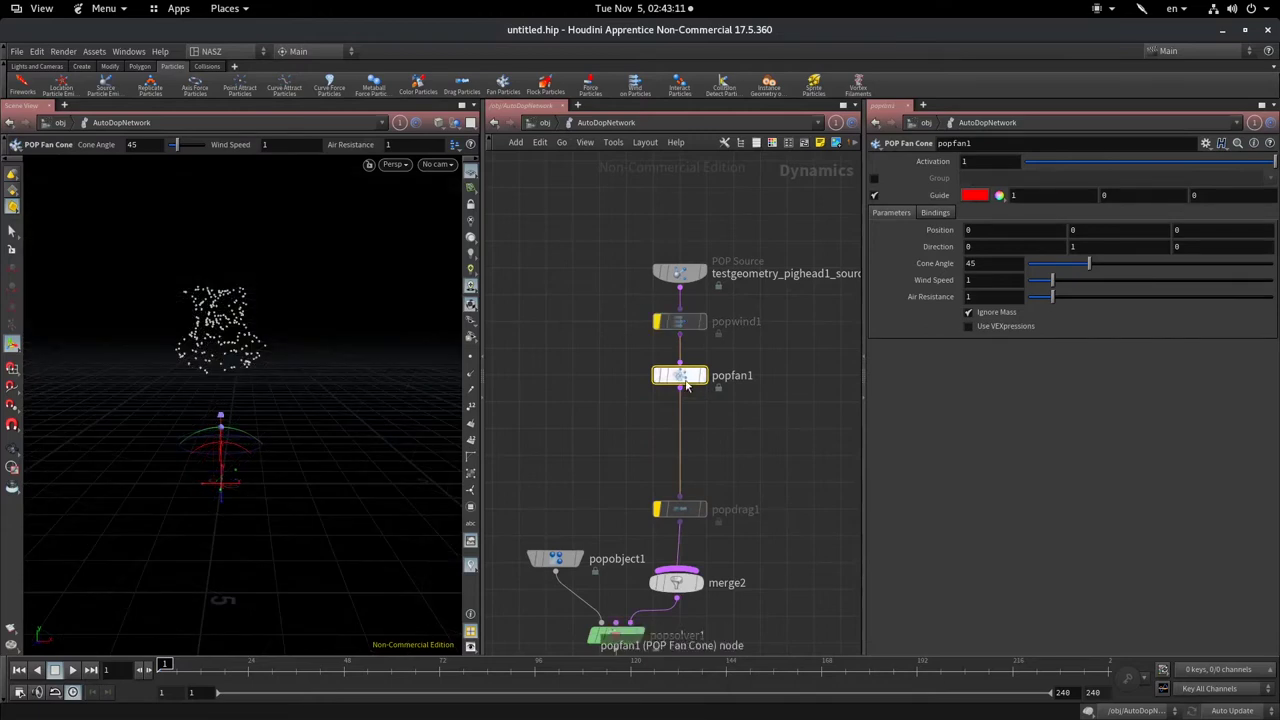
pyautogui.press('Escape')
pyautogui.moveTo(334, 323)
pyautogui.mouseDown()
pyautogui.moveTo(340, 357)
pyautogui.moveTo(262, 482)
pyautogui.moveTo(272, 452)
pyautogui.mouseUp()
pyautogui.press('Return')
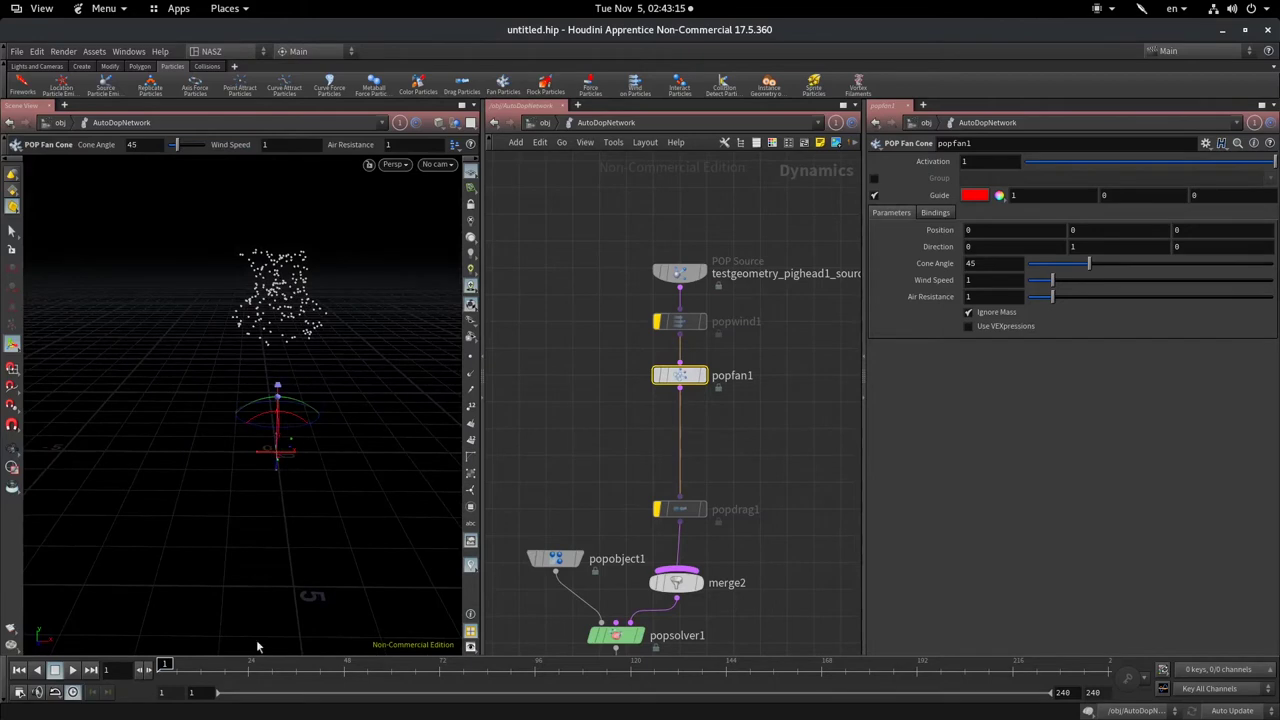
pyautogui.press('Escape')
pyautogui.moveTo(302, 400); pyautogui.dragTo(366, 380)
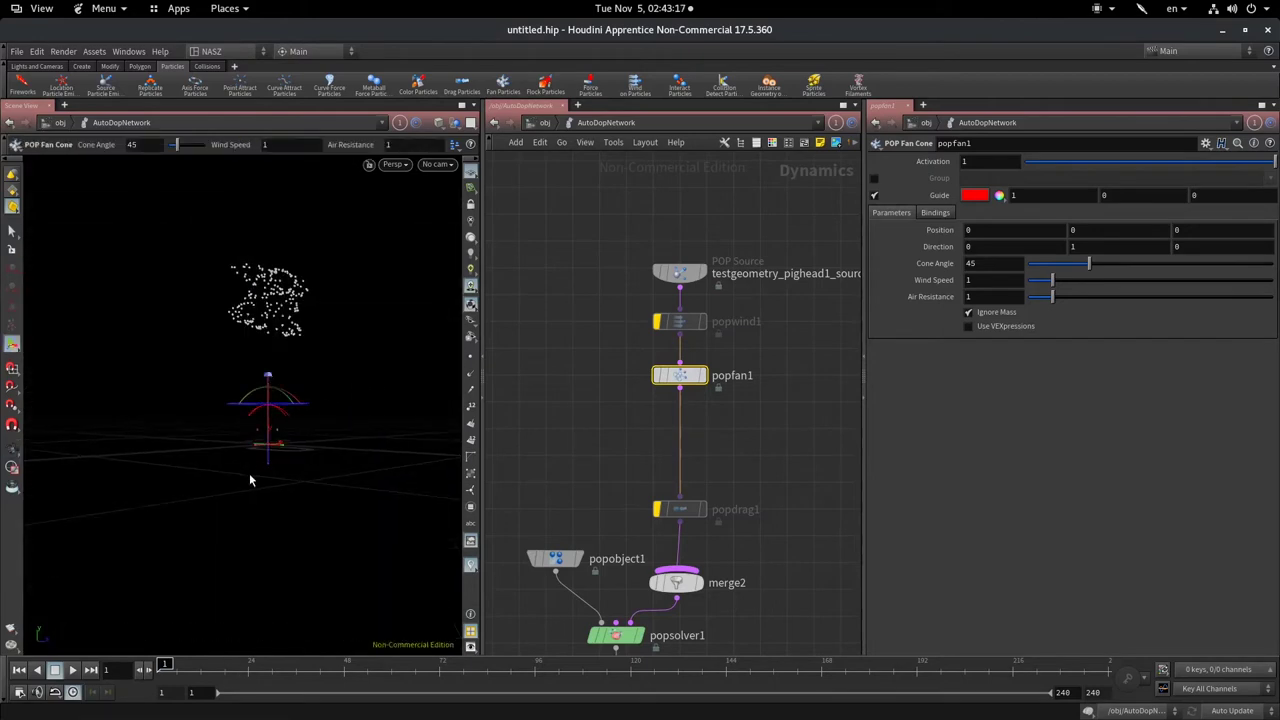
pyautogui.moveTo(249, 505)
pyautogui.mouseDown()
pyautogui.moveTo(109, 557)
pyautogui.moveTo(144, 500)
pyautogui.moveTo(193, 476)
pyautogui.moveTo(177, 506)
pyautogui.moveTo(255, 421)
pyautogui.mouseUp()
pyautogui.press('Return')
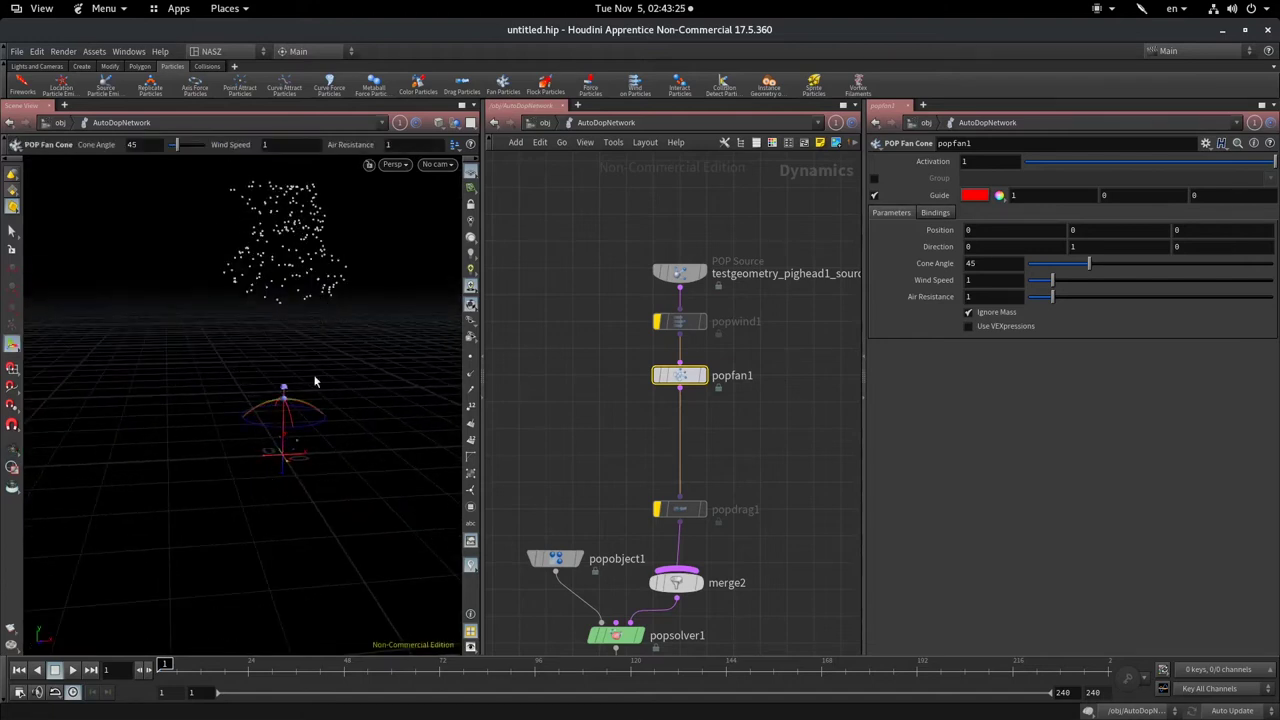
pyautogui.click(72, 669)
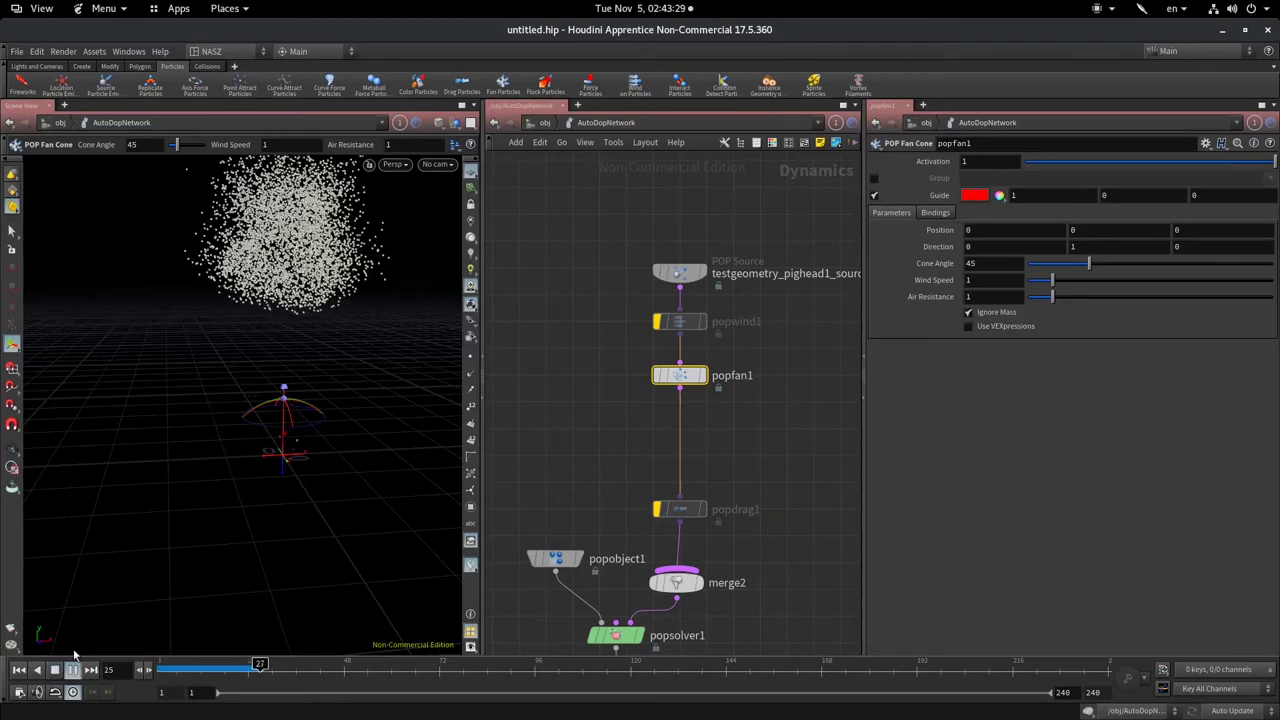
pyautogui.press('Escape')
pyautogui.moveTo(250, 480)
pyautogui.mouseDown()
pyautogui.moveTo(299, 455)
pyautogui.moveTo(166, 491)
pyautogui.moveTo(322, 493)
pyautogui.mouseUp()
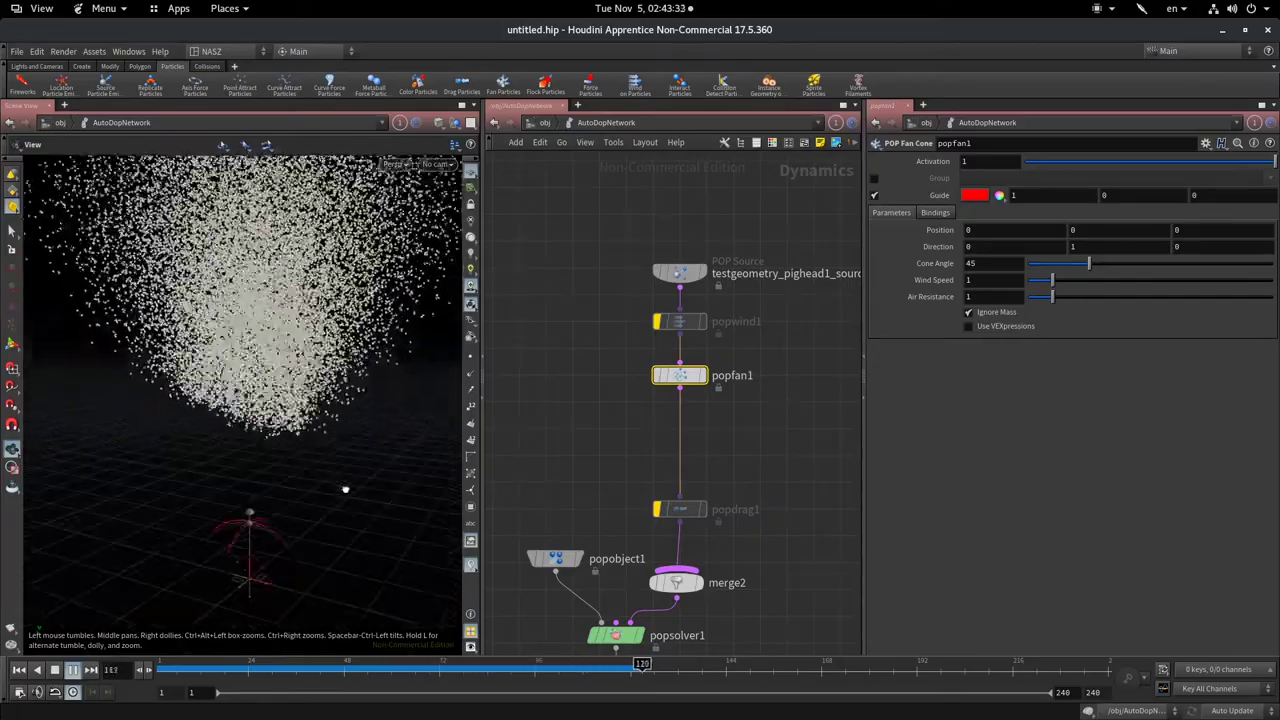
pyautogui.press('Return')
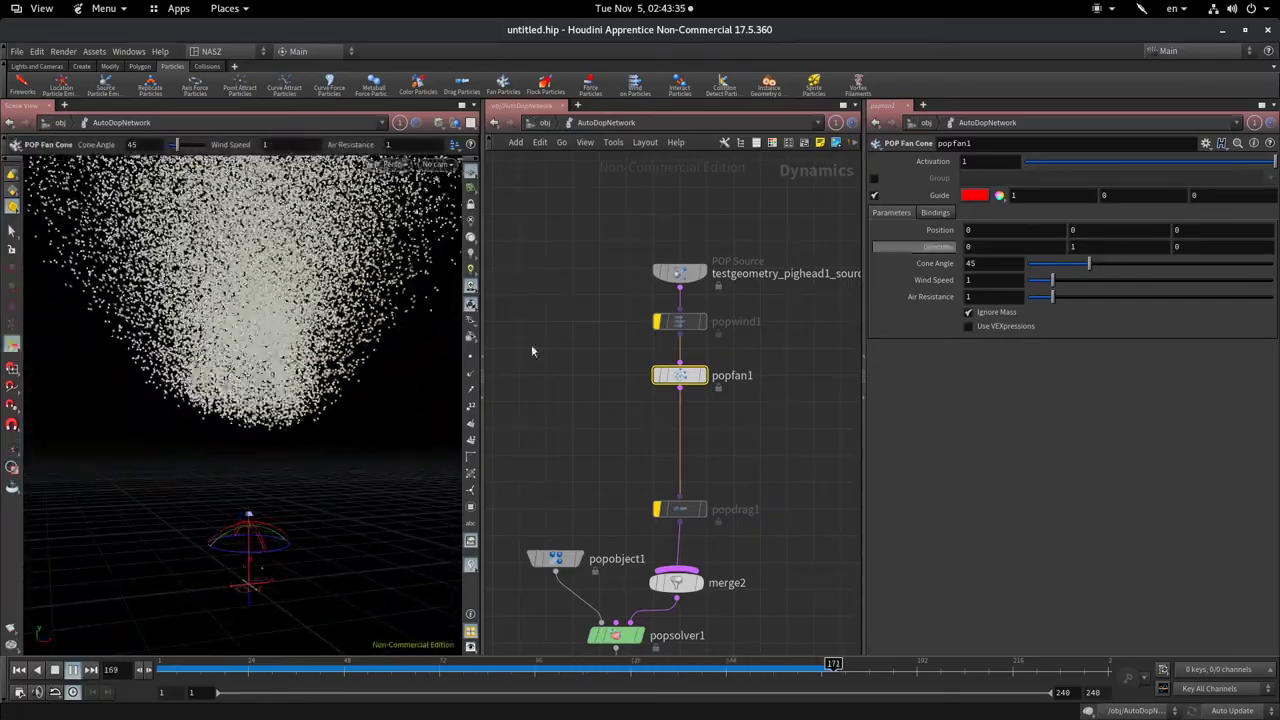
pyautogui.click(45, 667)
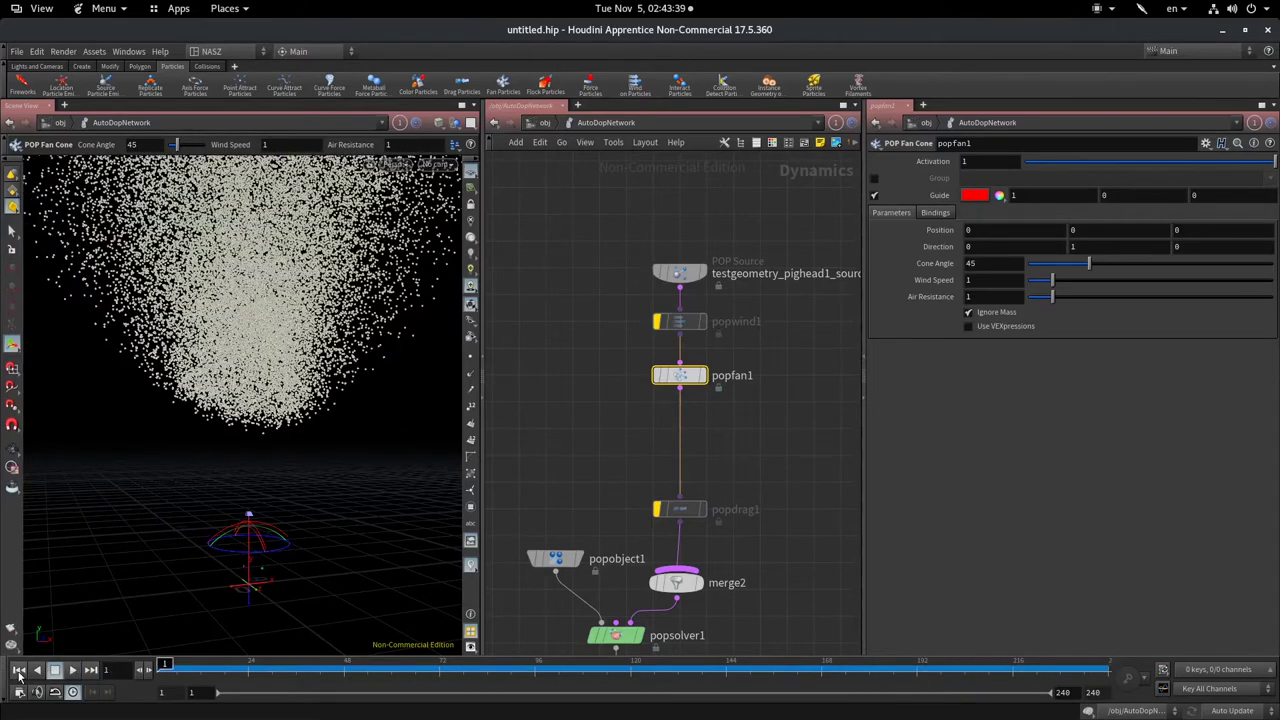
# - Tilt popfan1's cone to about direction (0.667, 0.745, 0), preview it, and rewind
pyautogui.click(691, 325)
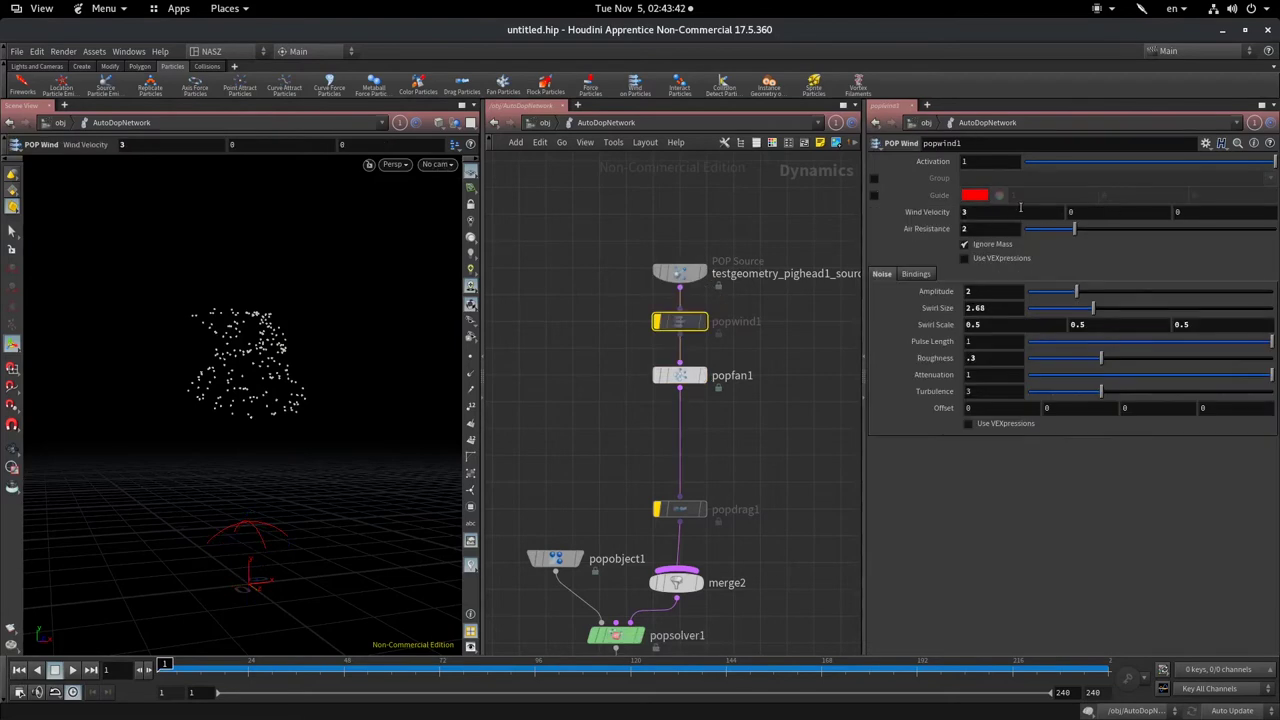
pyautogui.click(680, 375)
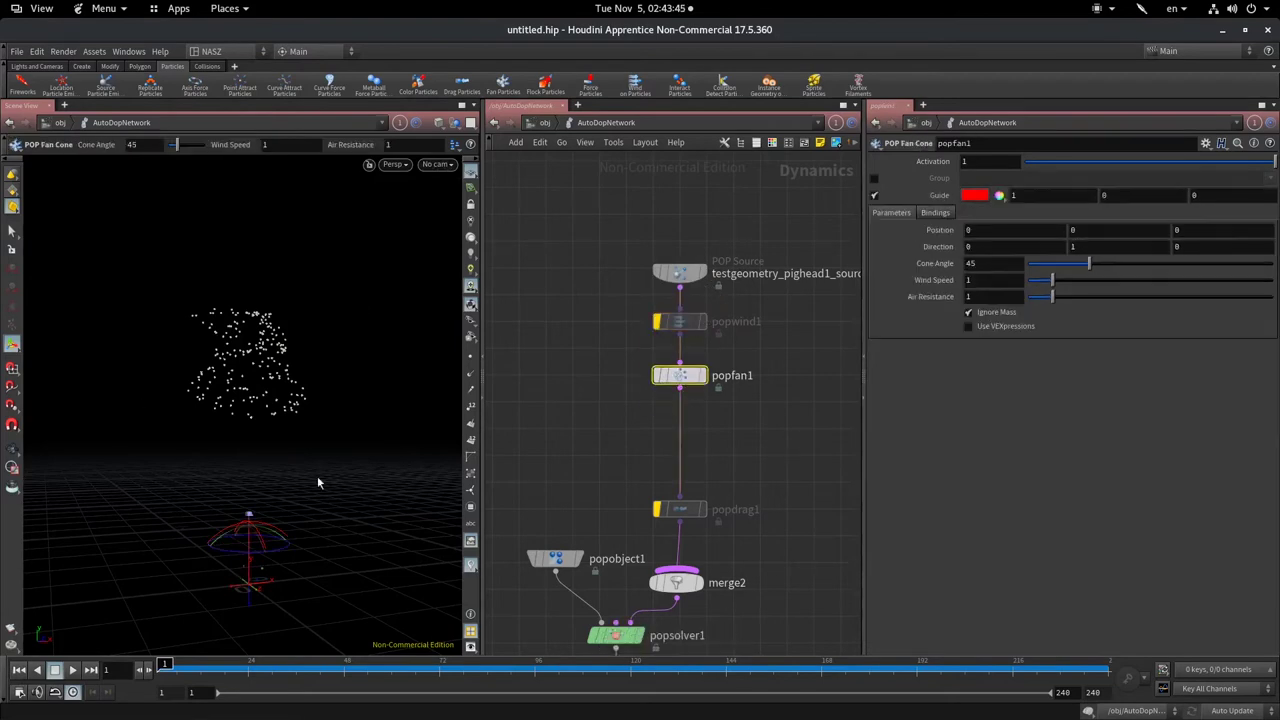
pyautogui.press('Escape')
pyautogui.moveTo(346, 414)
pyautogui.mouseDown()
pyautogui.moveTo(273, 490)
pyautogui.moveTo(237, 505)
pyautogui.moveTo(280, 535)
pyautogui.moveTo(78, 598)
pyautogui.mouseUp()
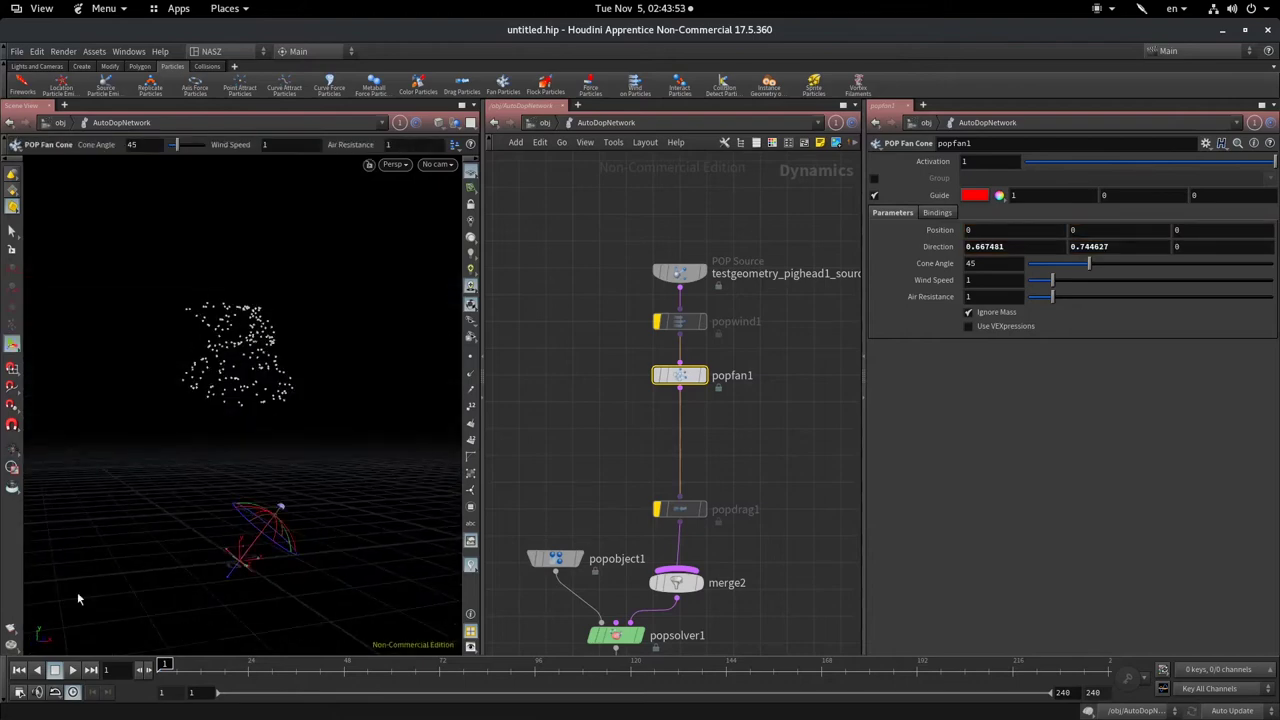
pyautogui.click(72, 670)
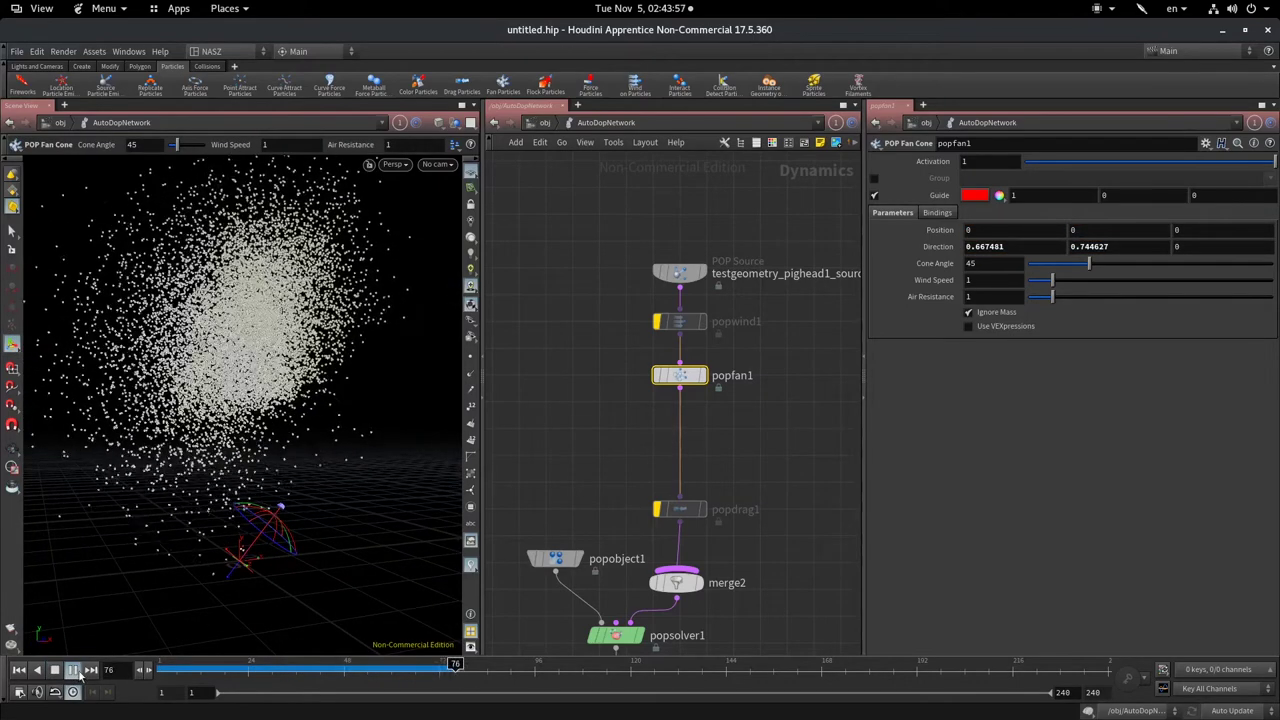
pyautogui.click(72, 669)
pyautogui.click(15, 672)
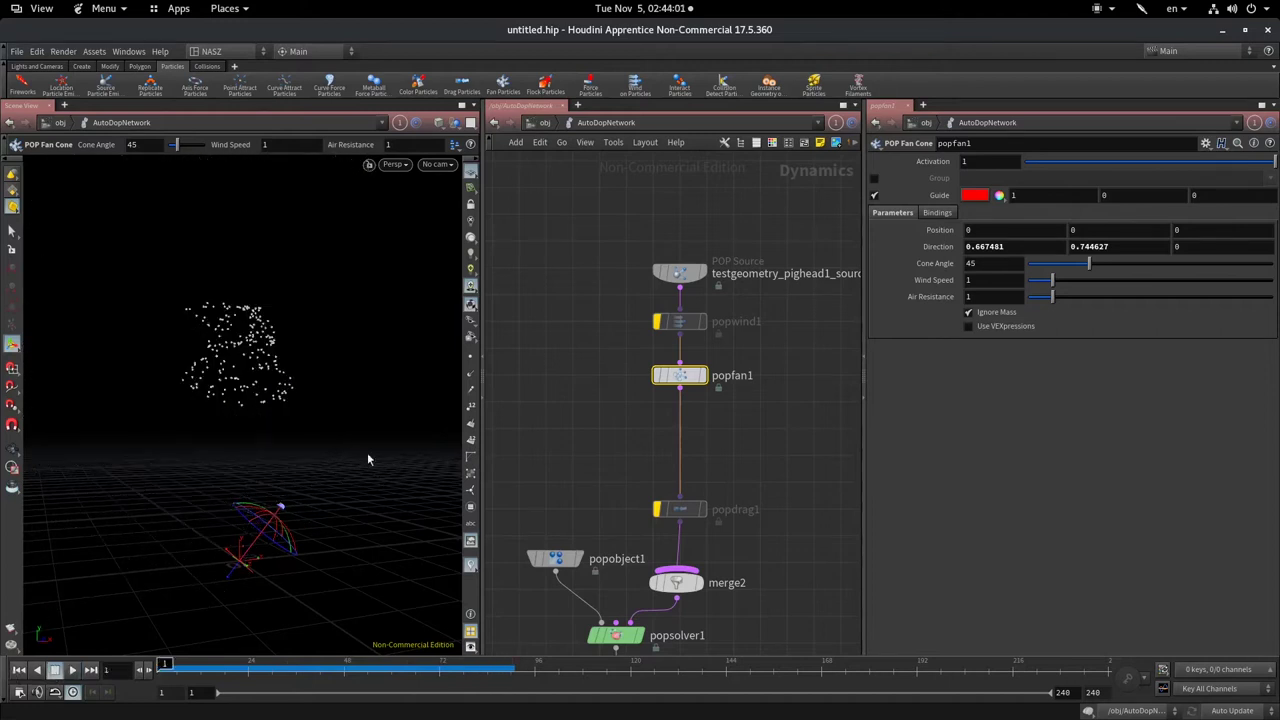
# - Move the fan cone to position (-1.615, 1.448, 0), preview the particles, and rewind to frame 1
pyautogui.keyDown('alt'); pyautogui.moveTo(249, 479); pyautogui.dragTo(237, 614); pyautogui.keyUp('alt')
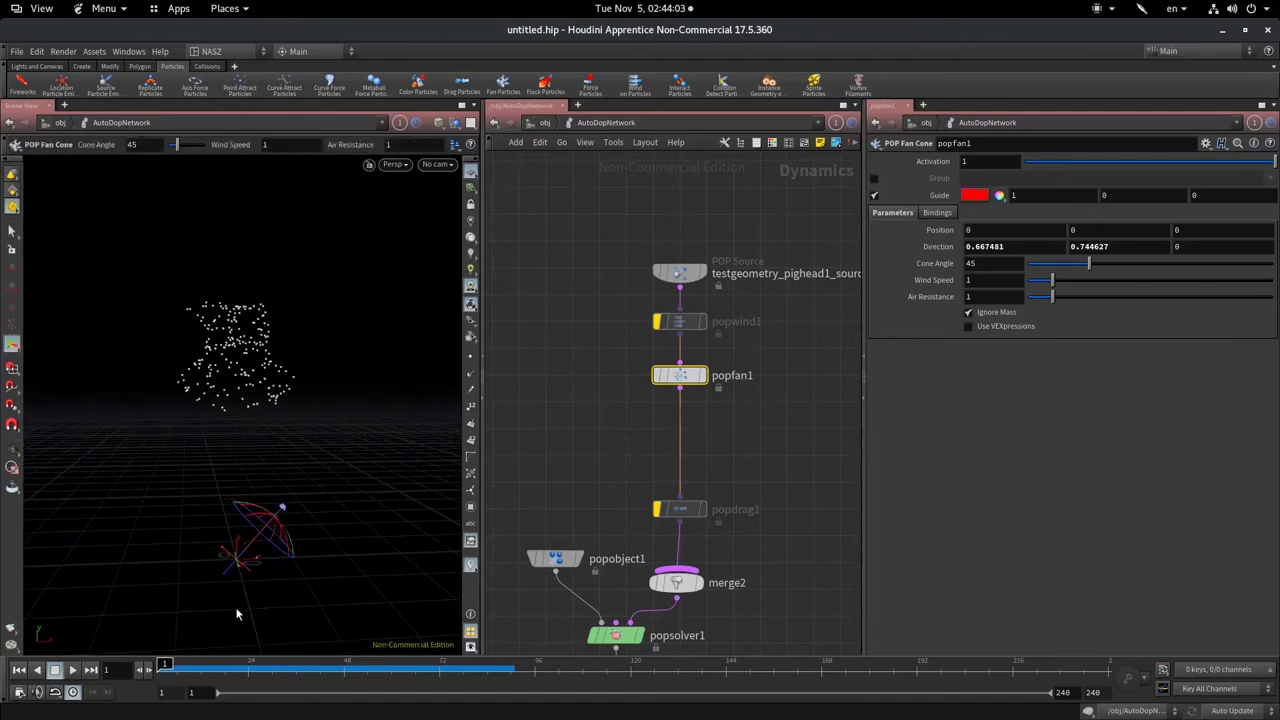
pyautogui.moveTo(249, 571)
pyautogui.mouseDown()
pyautogui.moveTo(168, 466)
pyautogui.moveTo(205, 468)
pyautogui.moveTo(171, 457)
pyautogui.mouseUp()
pyautogui.press('Escape')
pyautogui.press('Return')
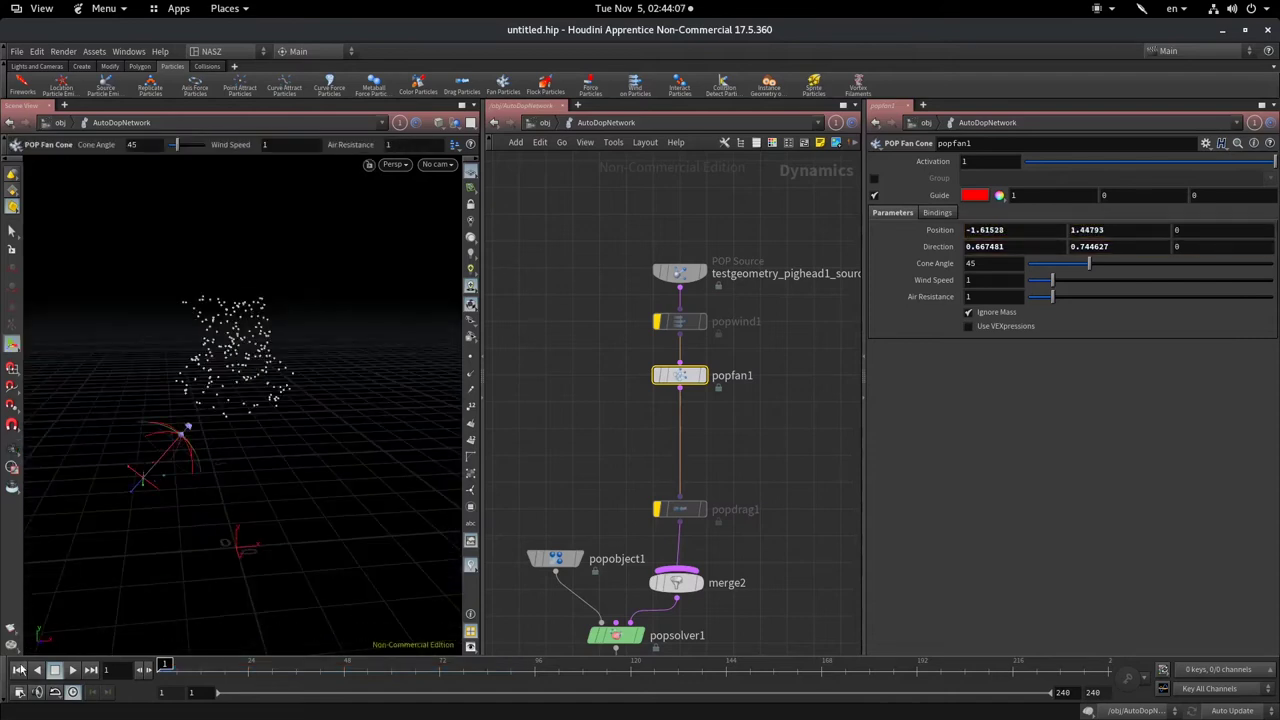
pyautogui.click(73, 670)
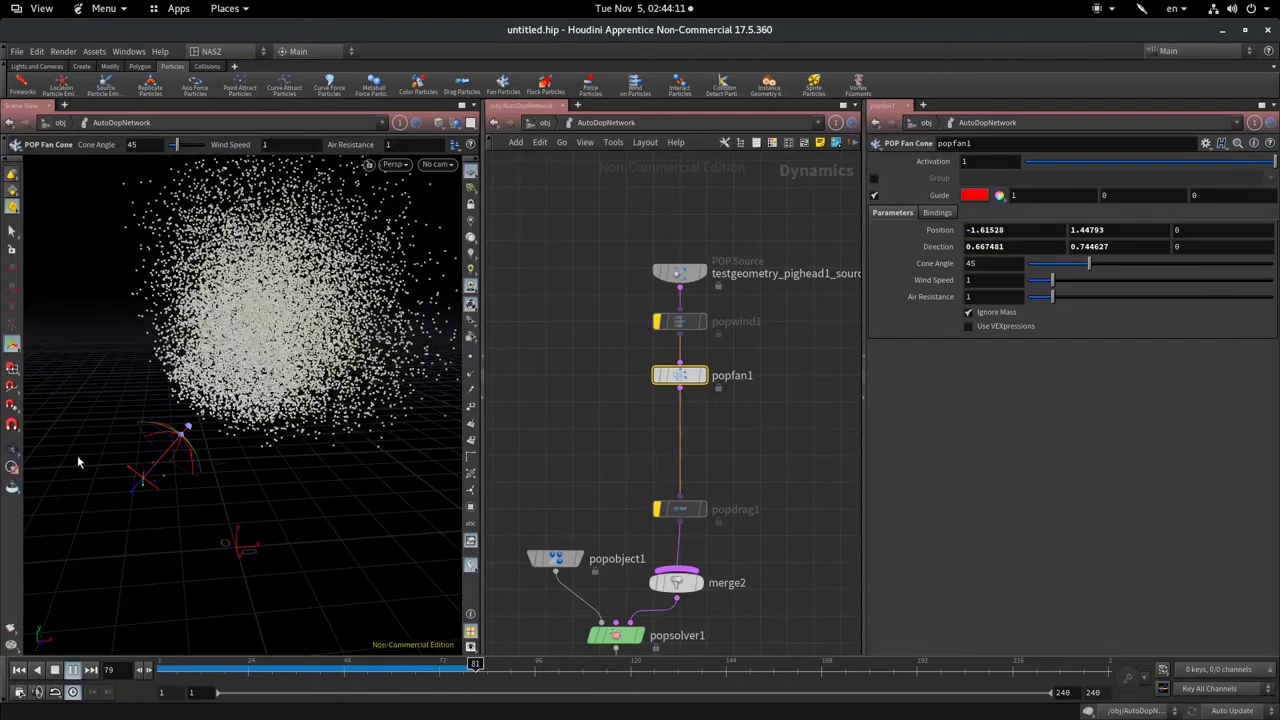
pyautogui.click(73, 670)
pyautogui.click(19, 670)
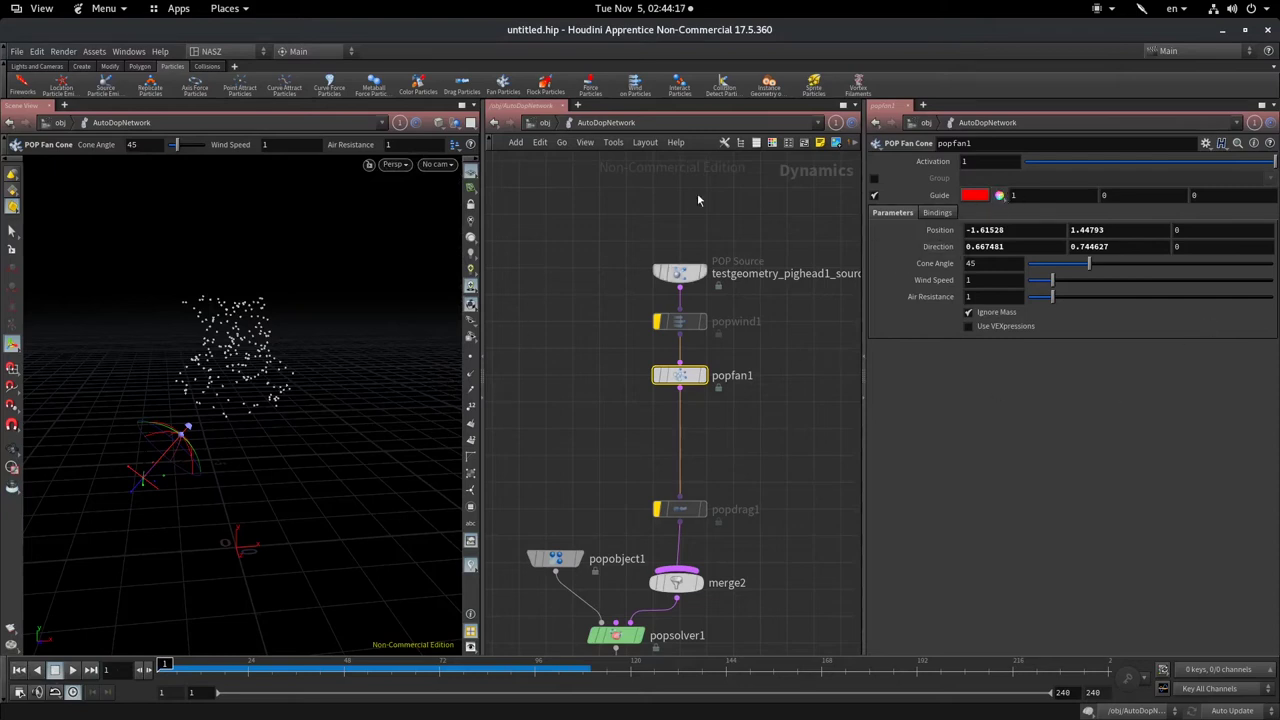
# - Raise popfan1's Wind Speed to 4.7 and play the simulation
pyautogui.press('Escape')
pyautogui.moveTo(243, 446)
pyautogui.mouseDown()
pyautogui.moveTo(227, 405)
pyautogui.moveTo(221, 434)
pyautogui.mouseUp()
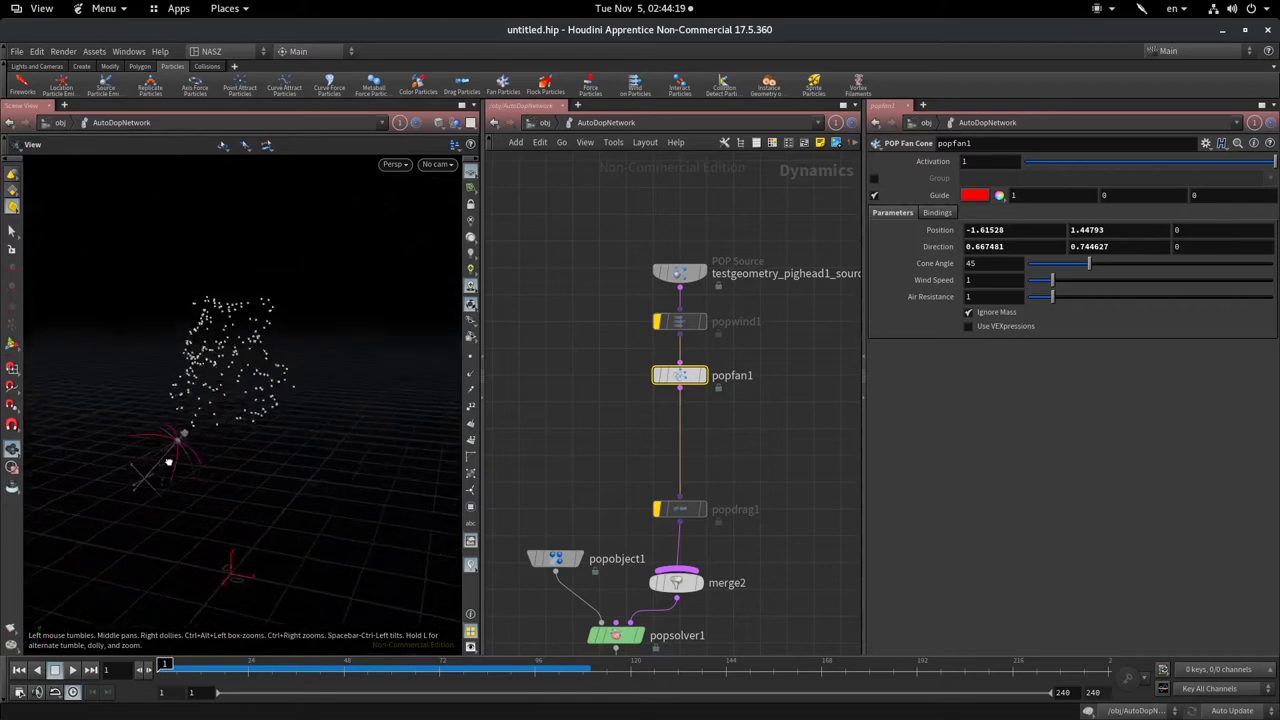
pyautogui.press('Return')
pyautogui.moveTo(208, 492); pyautogui.dragTo(83, 483)
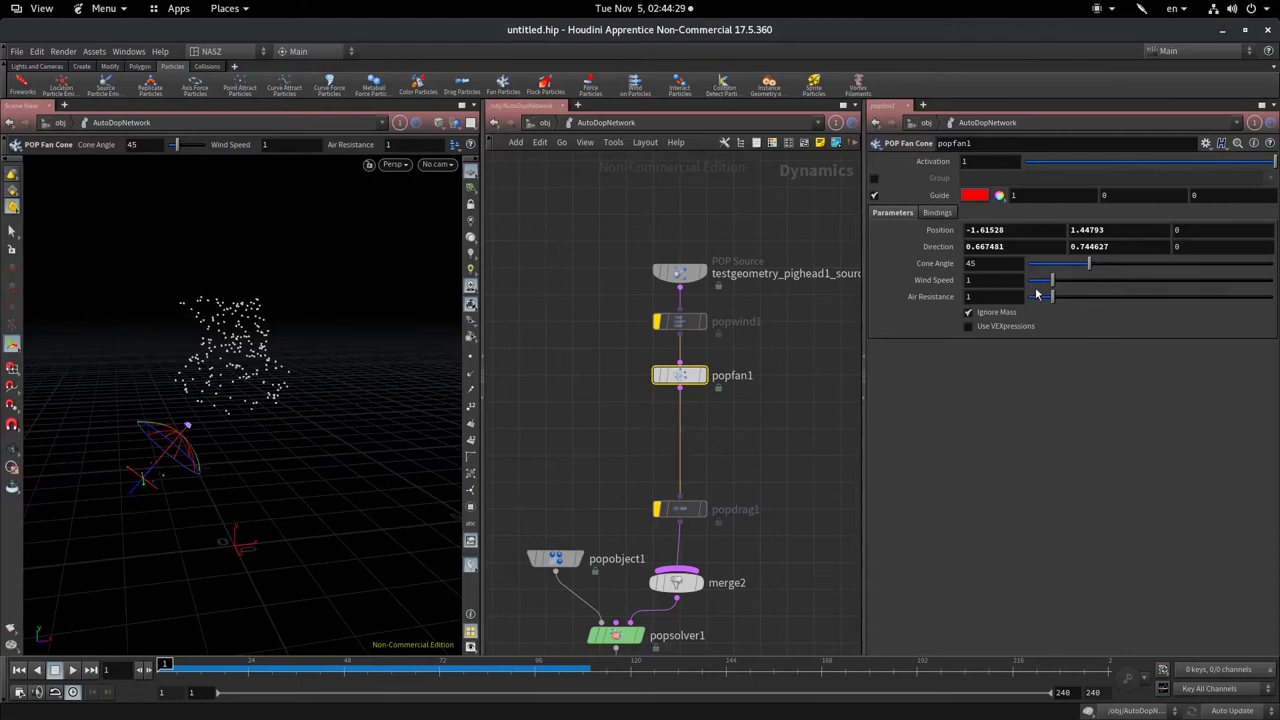
pyautogui.moveTo(1074, 289); pyautogui.dragTo(1118, 282)
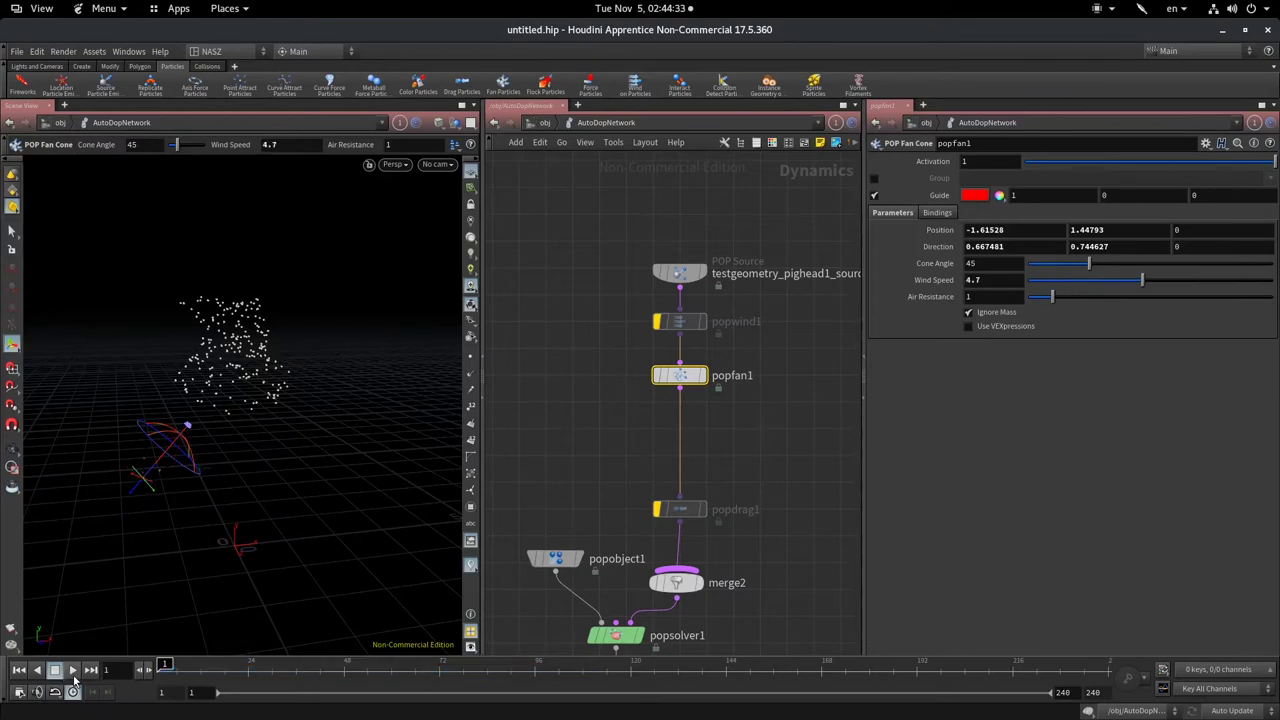
pyautogui.click(73, 671)
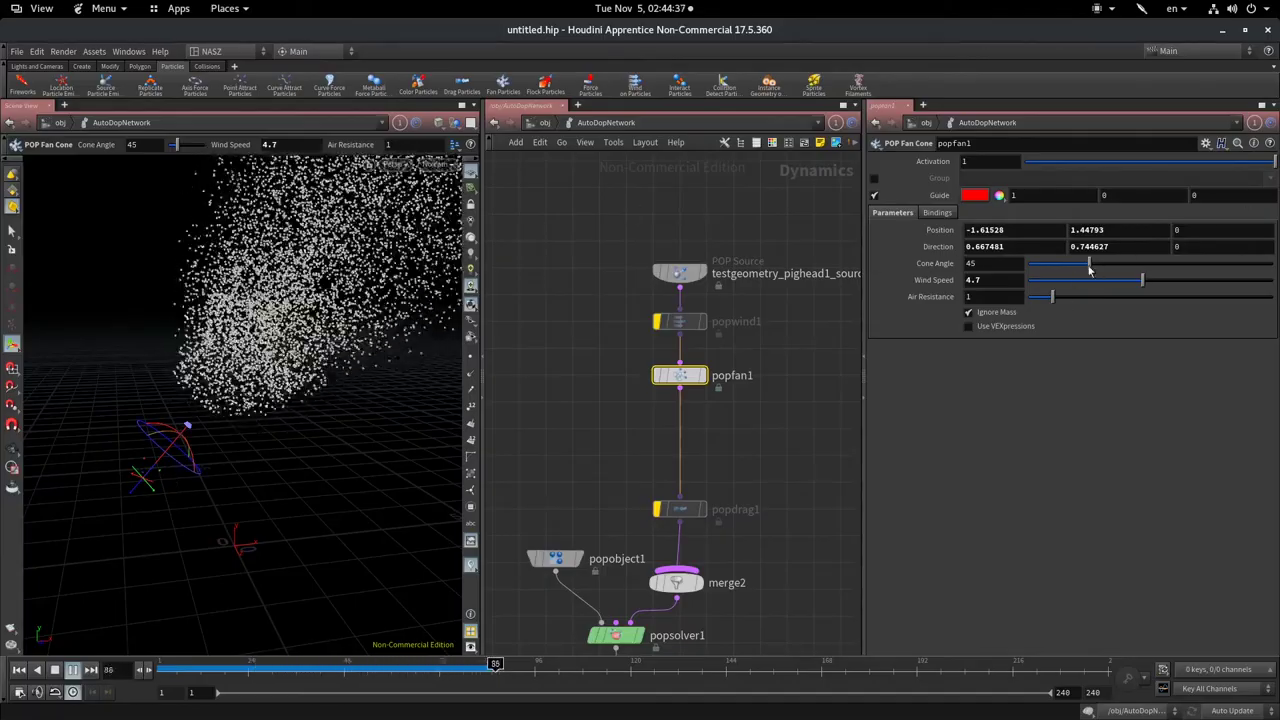
# - Test cone angles 4.4 and about 91.5, settle on 15.2, and rewind to frame 1
pyautogui.moveTo(1090, 270); pyautogui.dragTo(1036, 281)
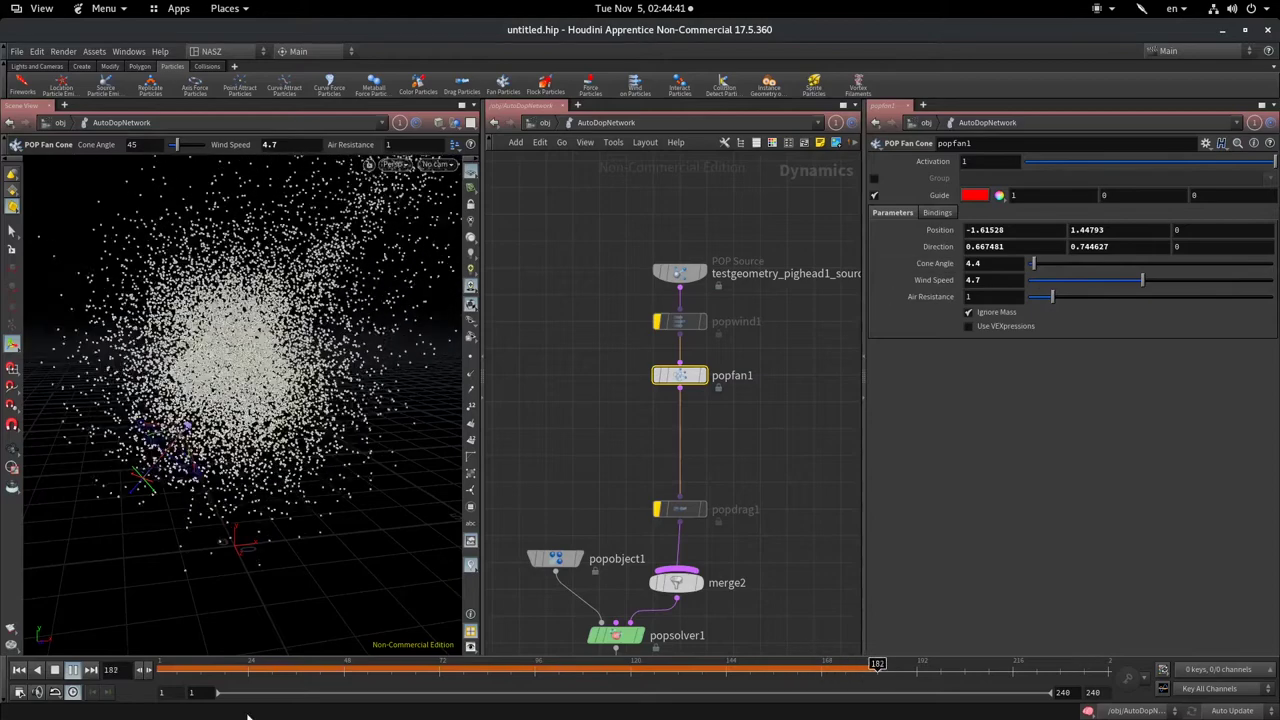
pyautogui.click(54, 670)
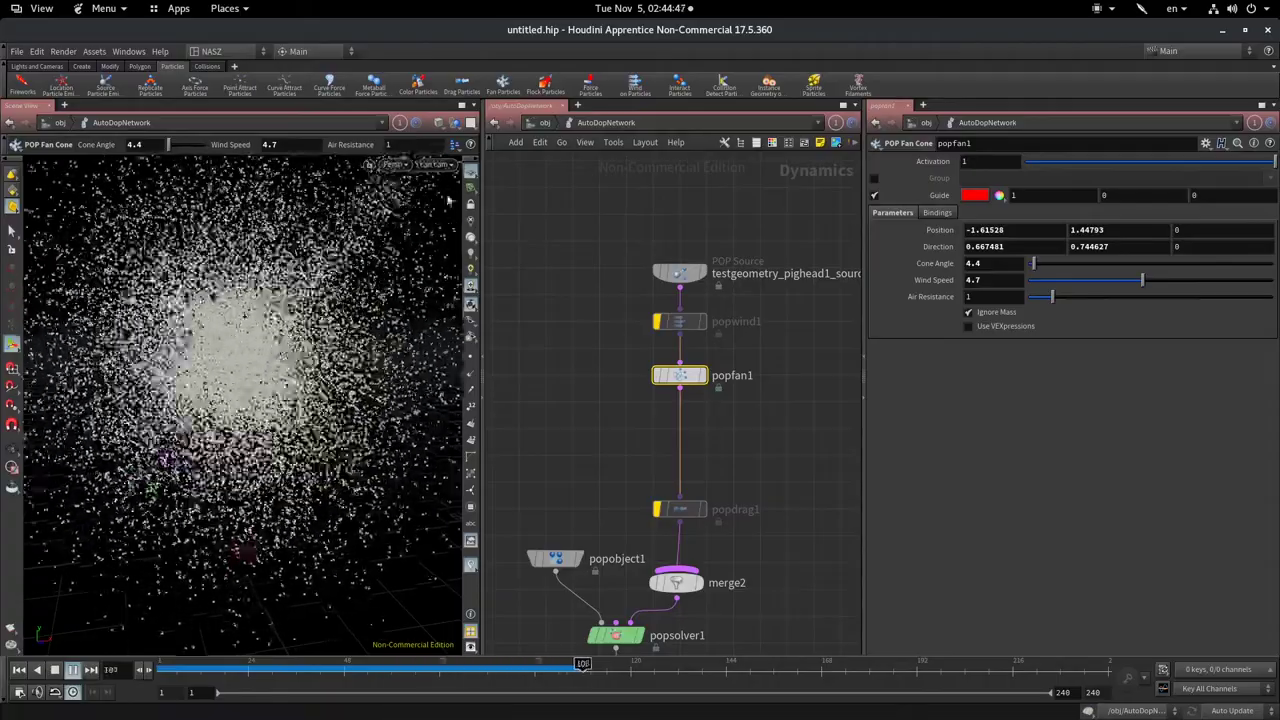
pyautogui.moveTo(170, 455); pyautogui.dragTo(100, 580)
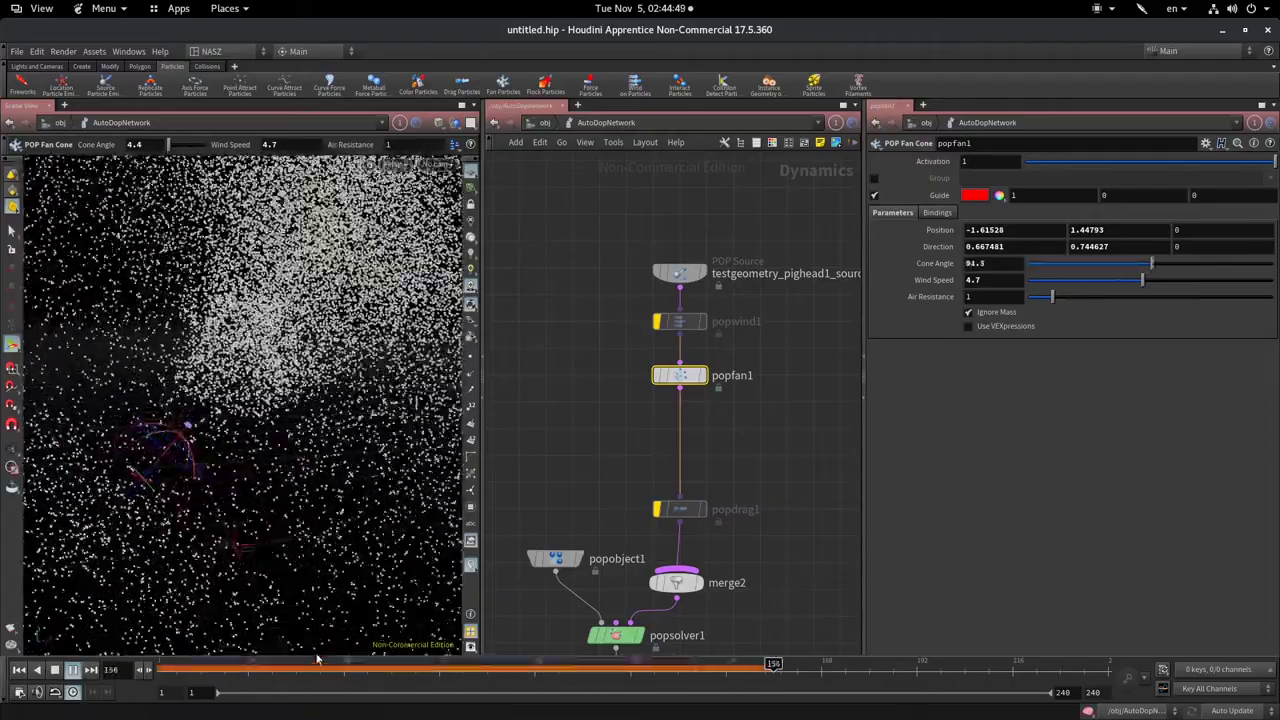
pyautogui.click(55, 669)
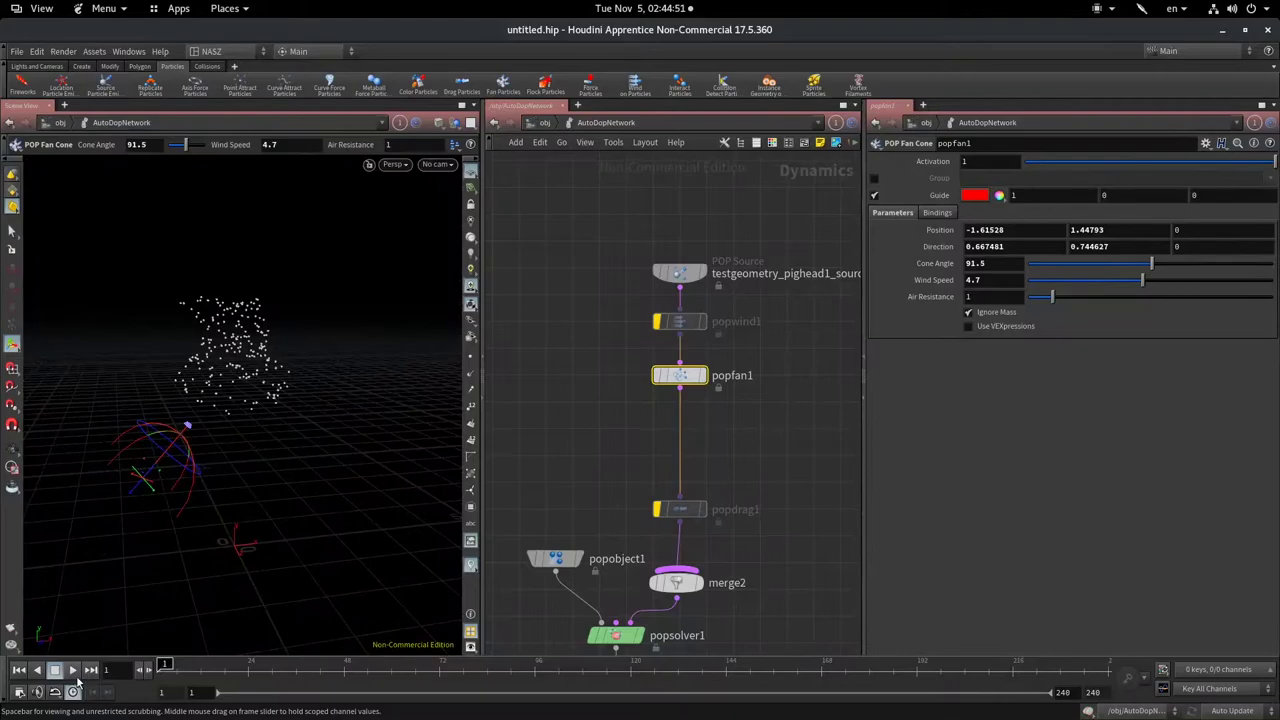
pyautogui.click(72, 671)
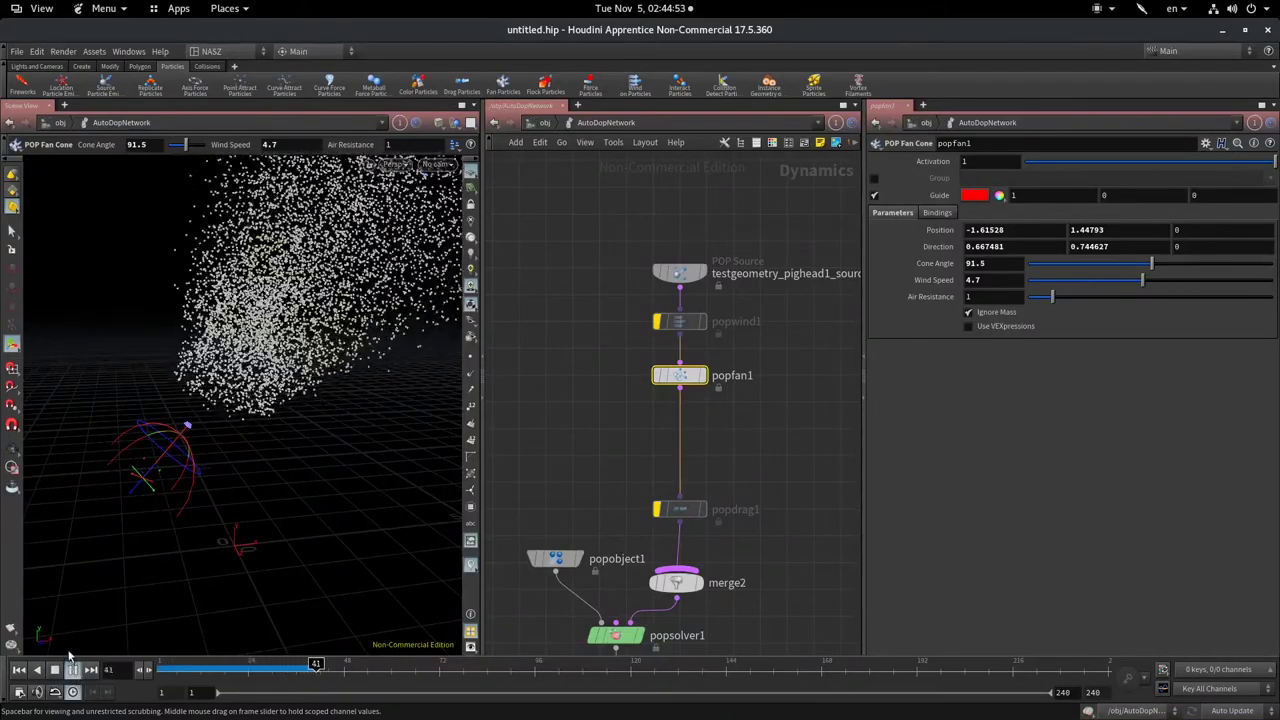
pyautogui.moveTo(1061, 268); pyautogui.dragTo(1047, 264)
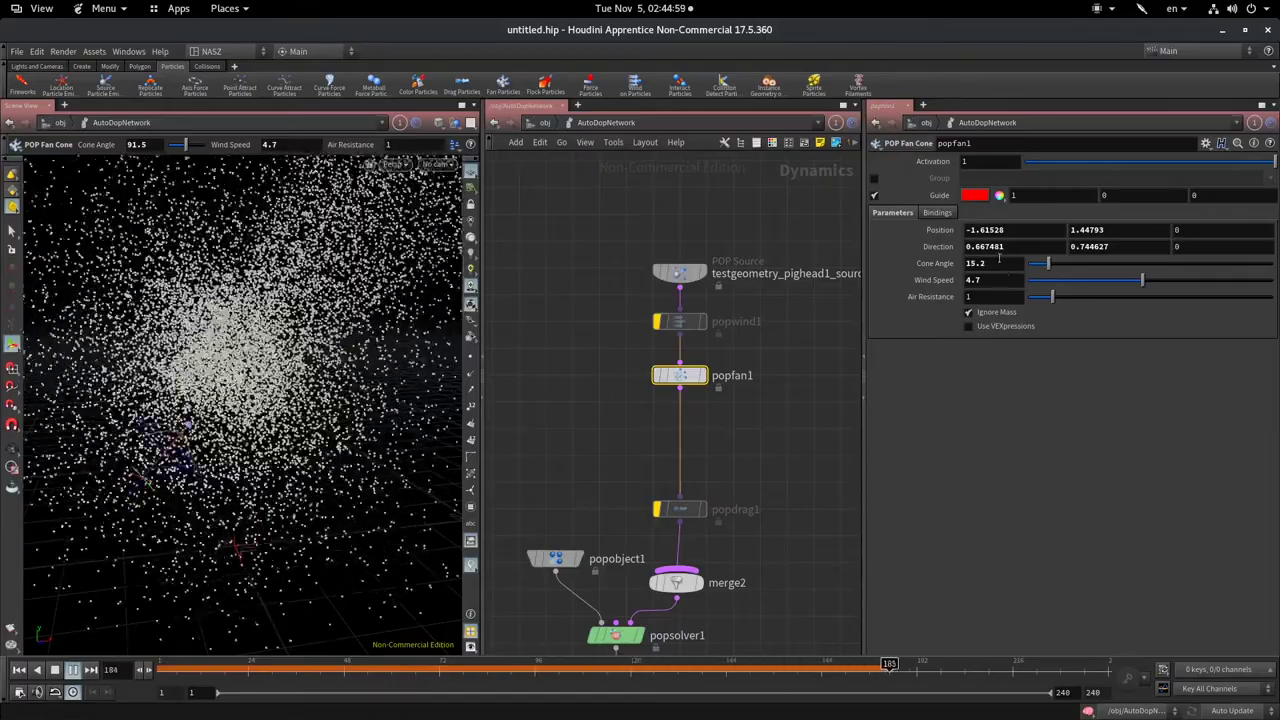
pyautogui.click(72, 669)
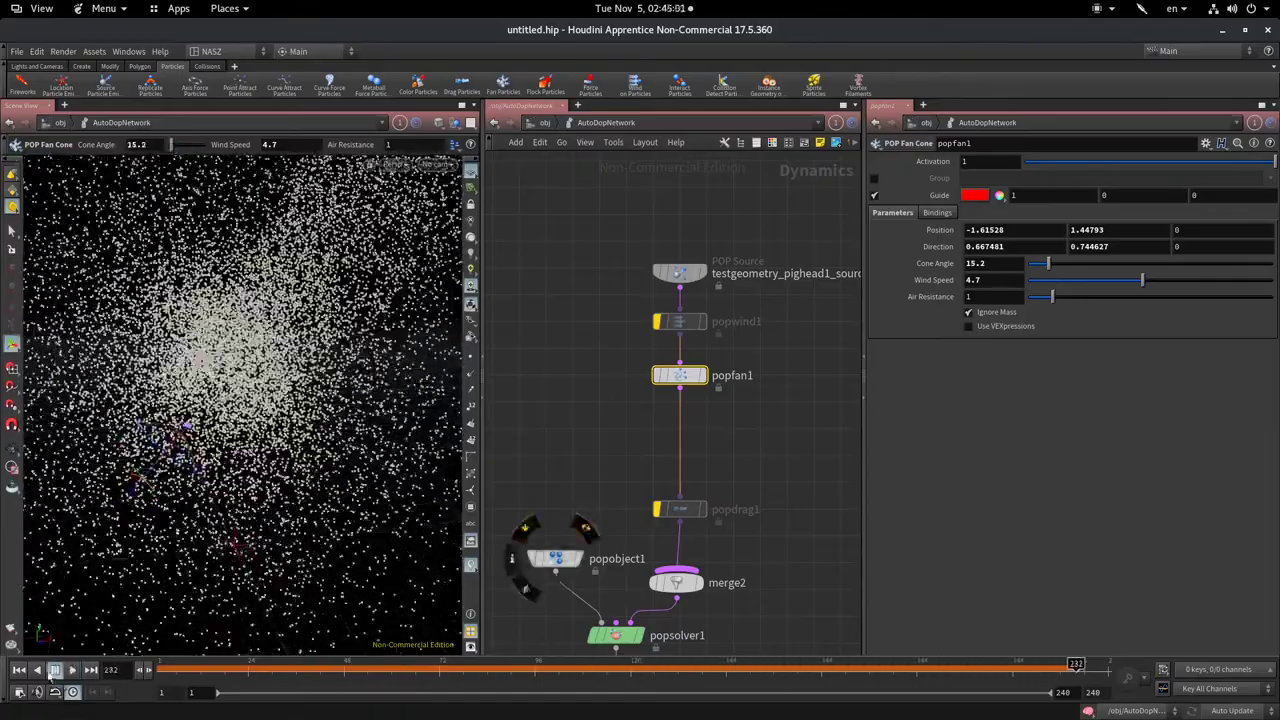
pyautogui.click(18, 669)
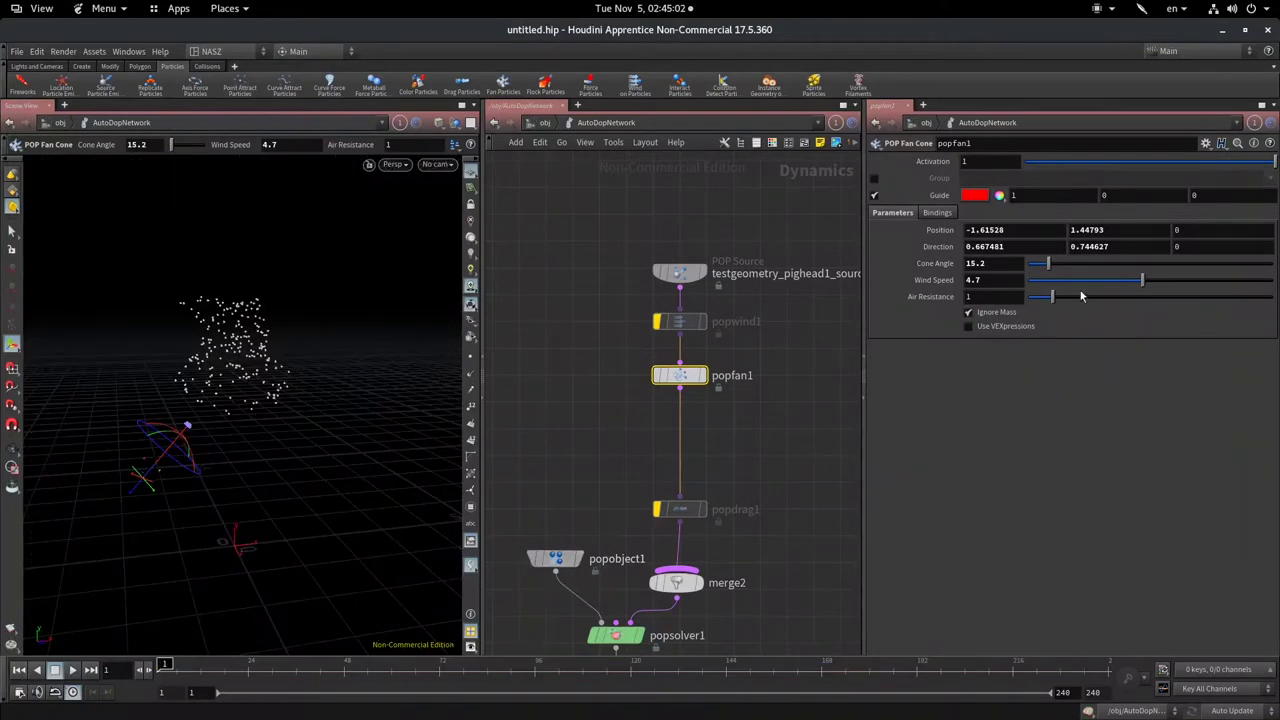
pyautogui.moveTo(680, 376)
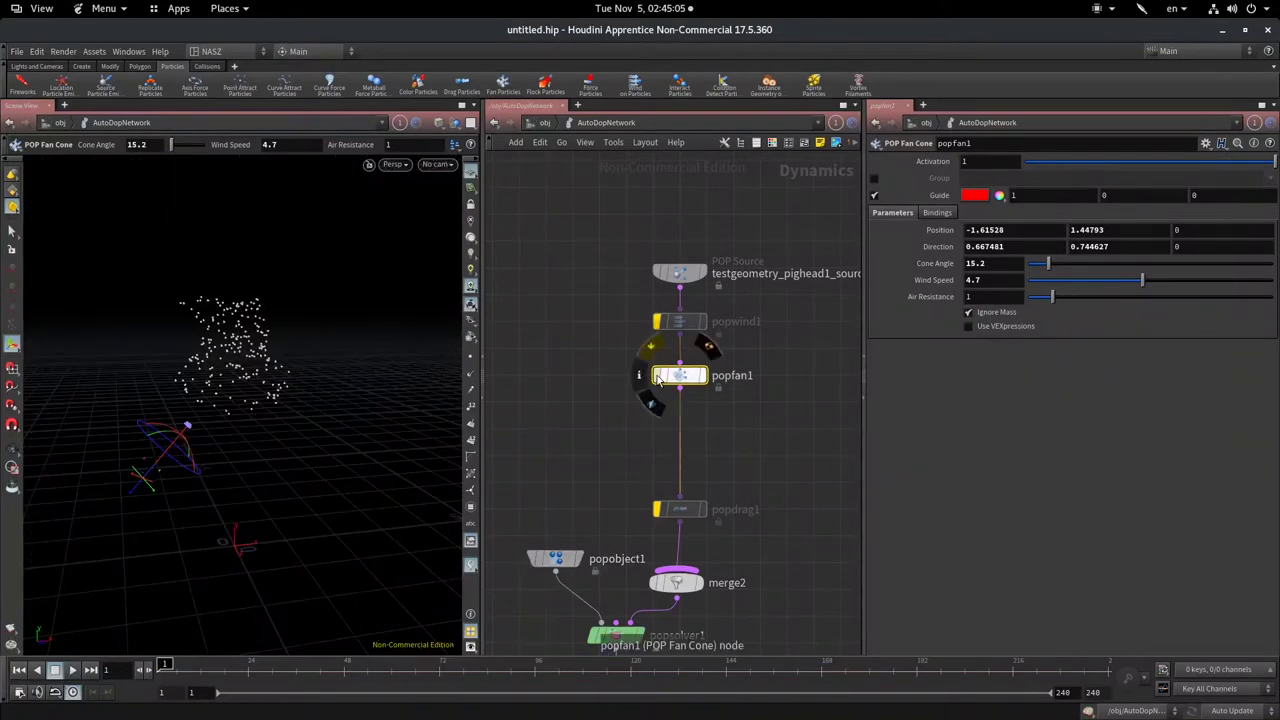
# - Bypass popfan1, add a POP Force ('pop fo') below it, and bypass popforce1 as well
pyautogui.click(657, 376)
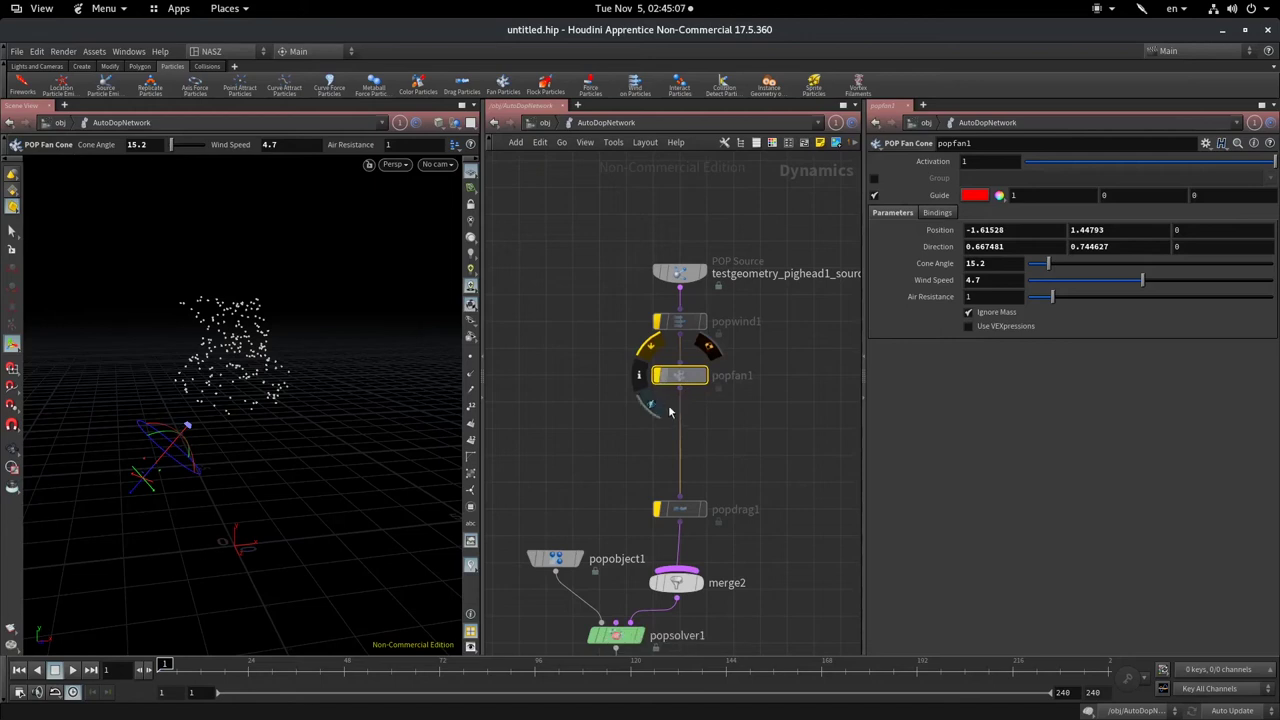
pyautogui.press('Tab')
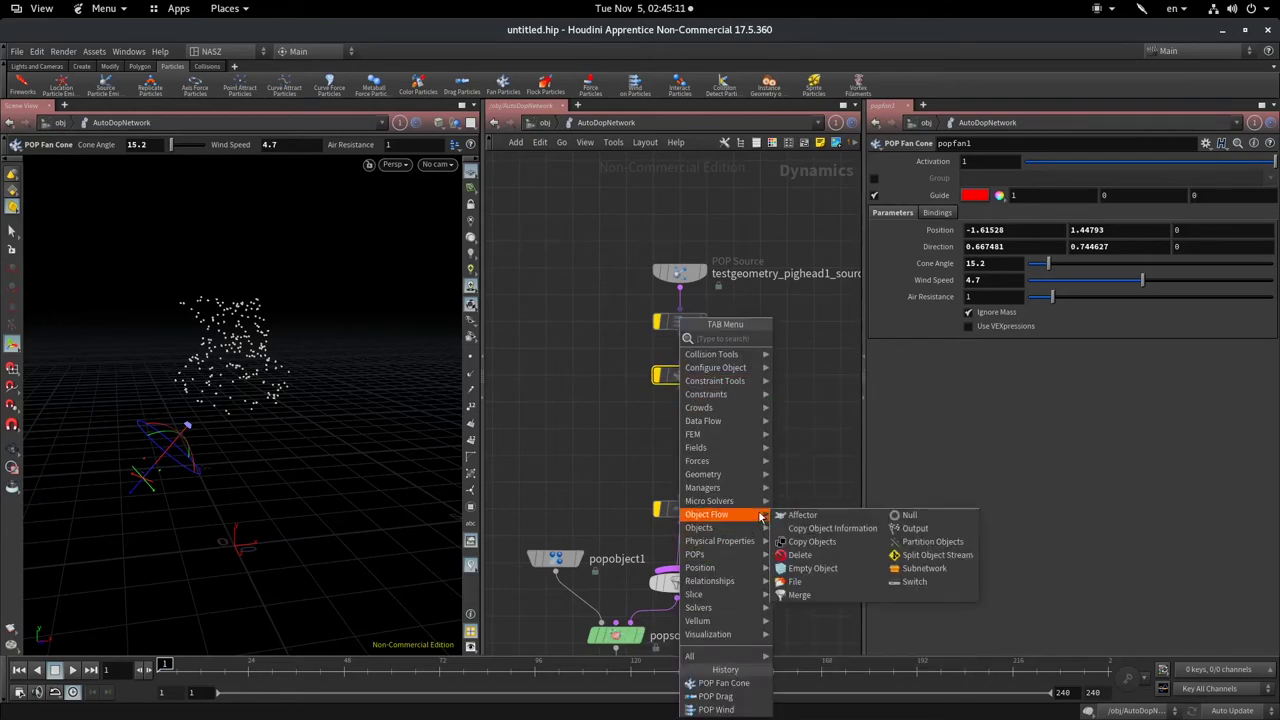
pyautogui.write('pop f')
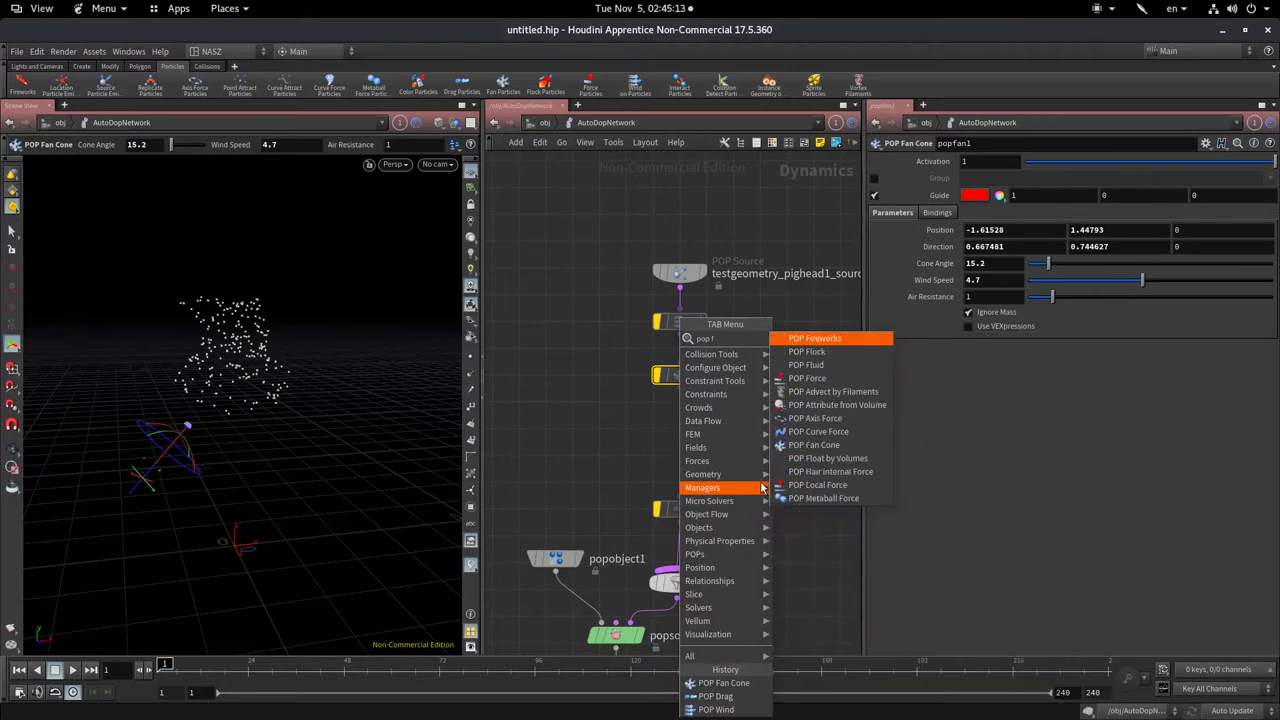
pyautogui.write('o')
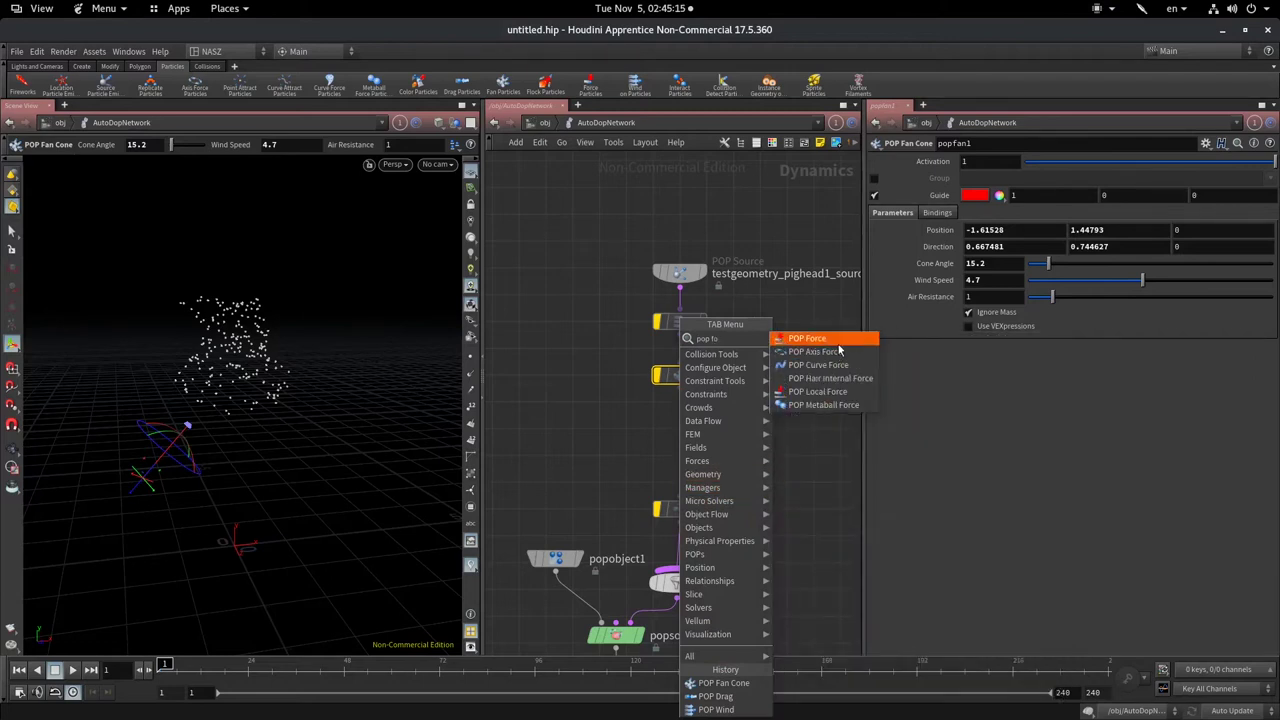
pyautogui.click(806, 338)
pyautogui.click(682, 431)
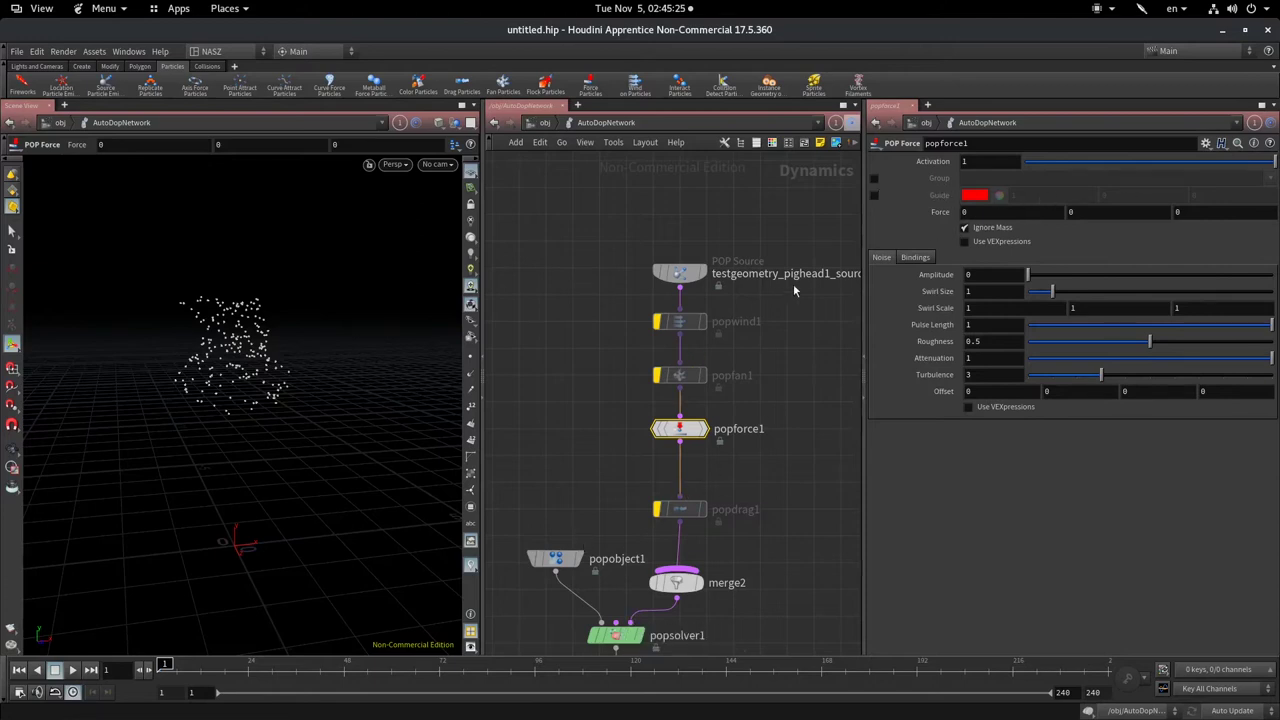
pyautogui.click(680, 321)
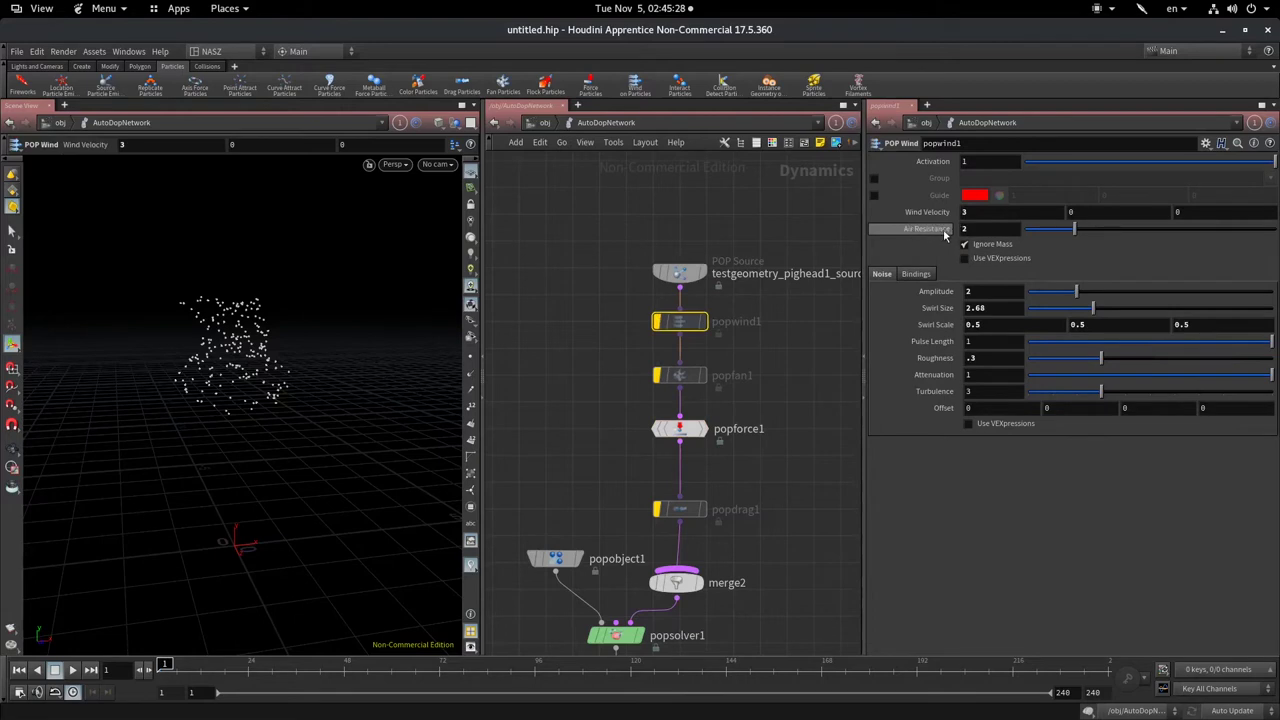
pyautogui.click(680, 430)
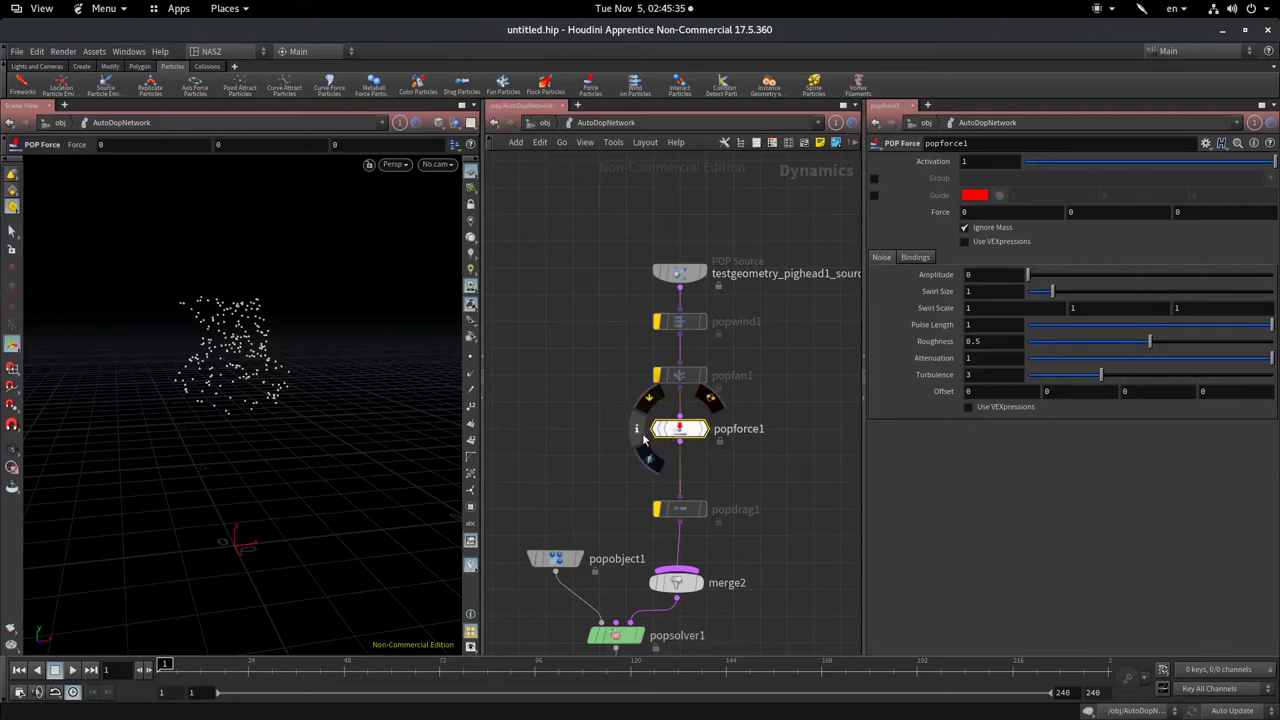
pyautogui.moveTo(668, 429)
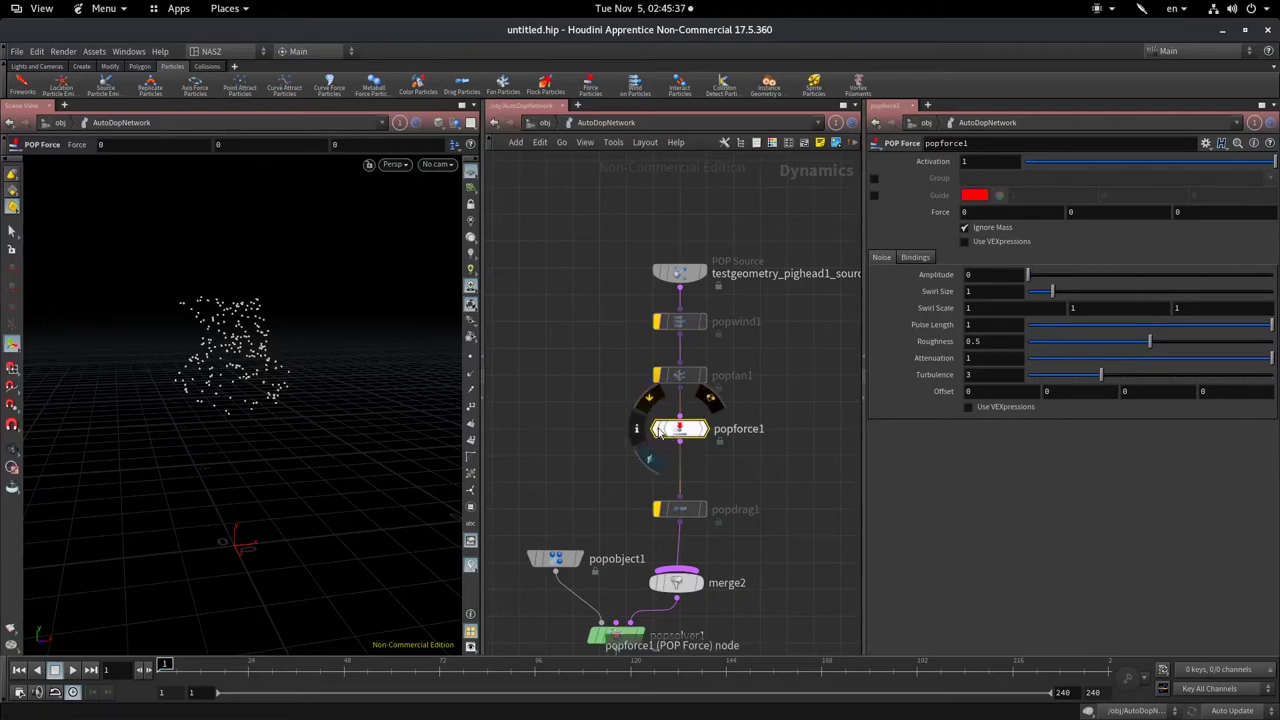
pyautogui.click(660, 430)
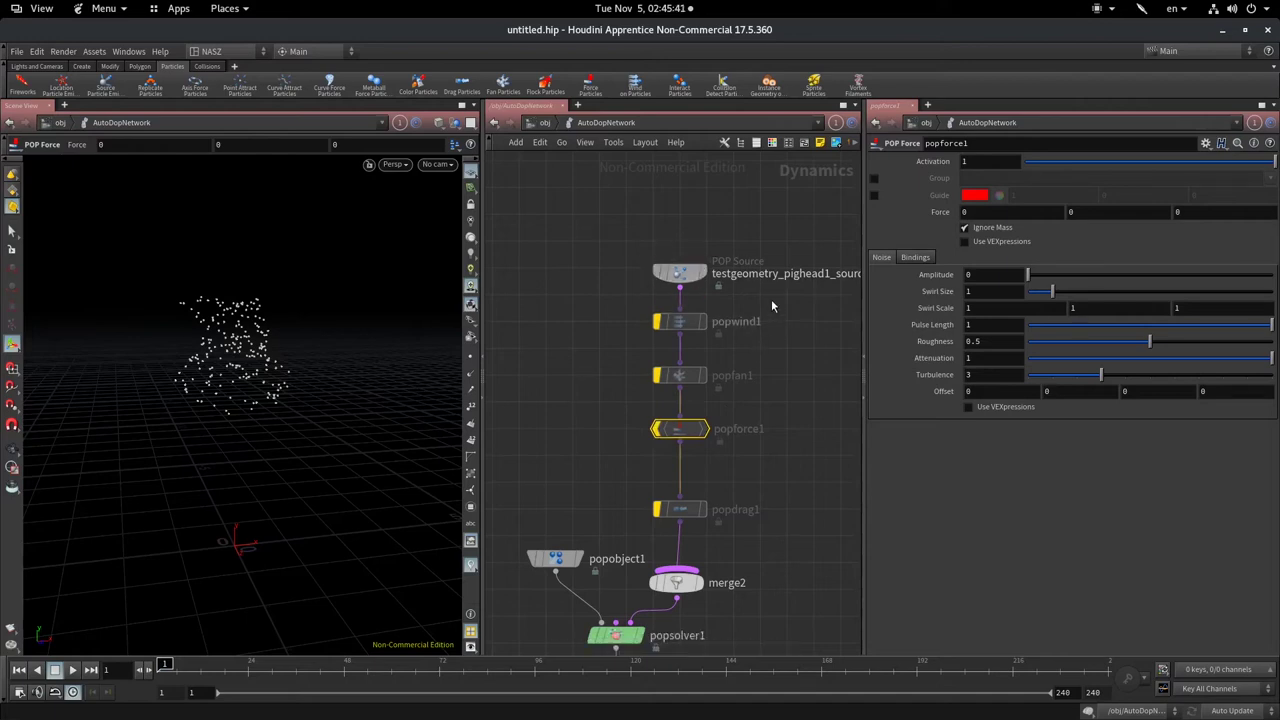
# - Shift the wind, fan and force nodes left and place a new POP Axis Force node
pyautogui.moveTo(772, 306); pyautogui.dragTo(620, 470)
pyautogui.moveTo(684, 430); pyautogui.dragTo(577, 431)
pyautogui.click(804, 403)
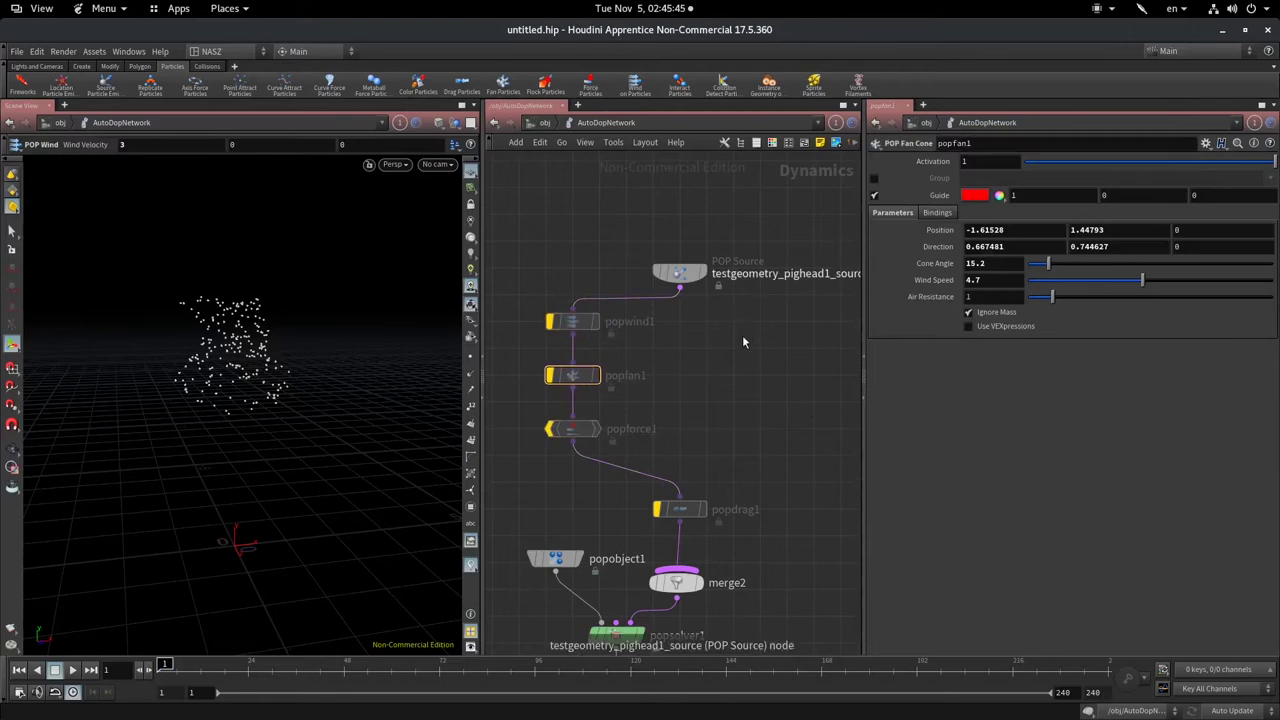
pyautogui.press('Tab')
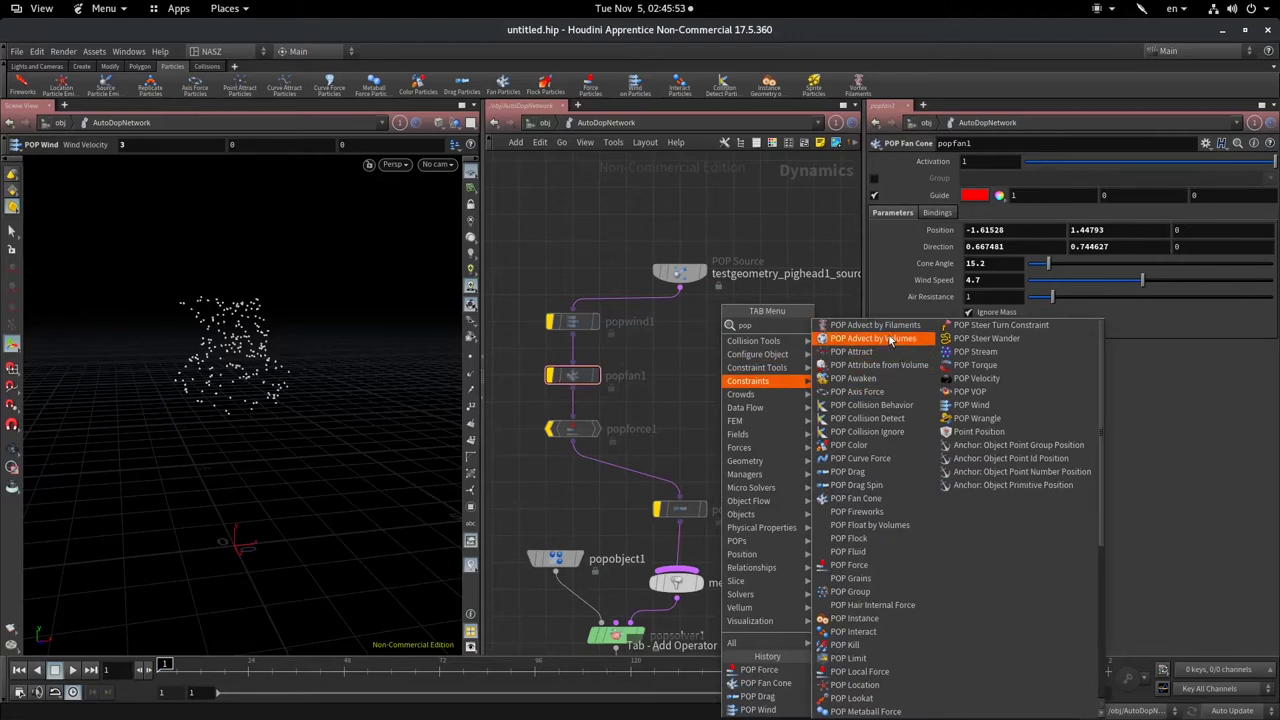
pyautogui.scroll(-2, 872, 610)
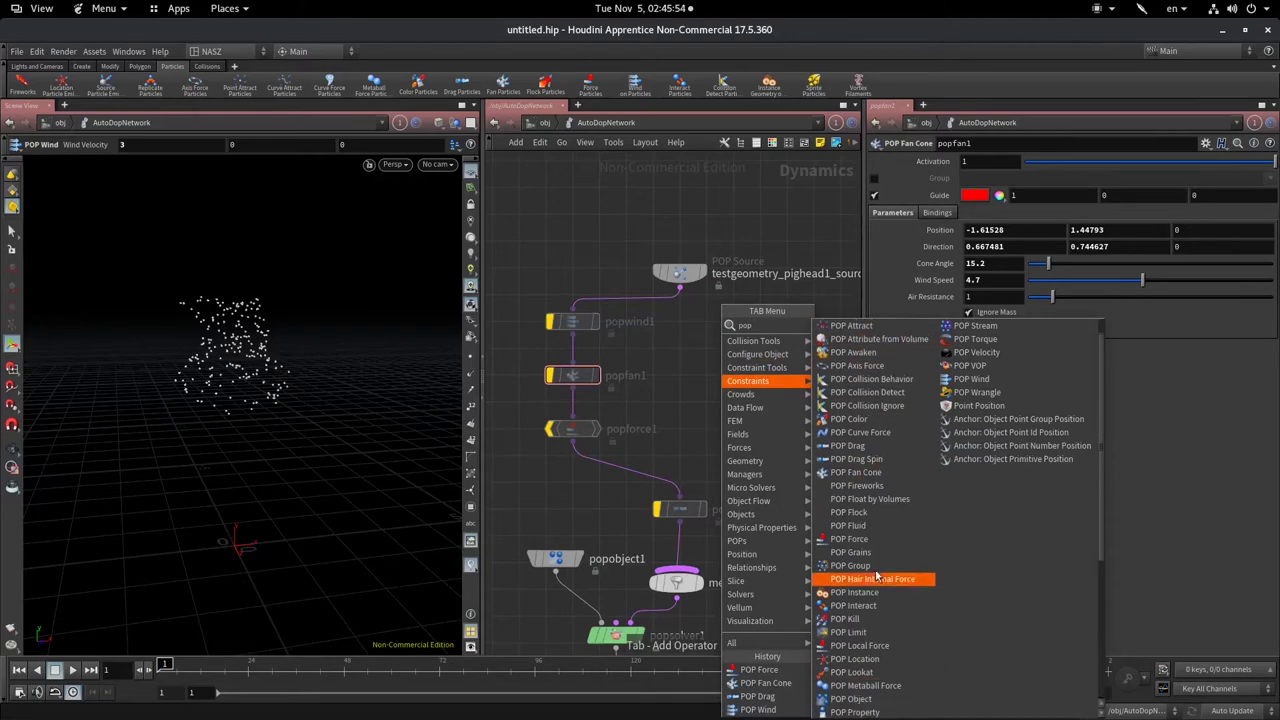
pyautogui.click(886, 366)
pyautogui.click(740, 367)
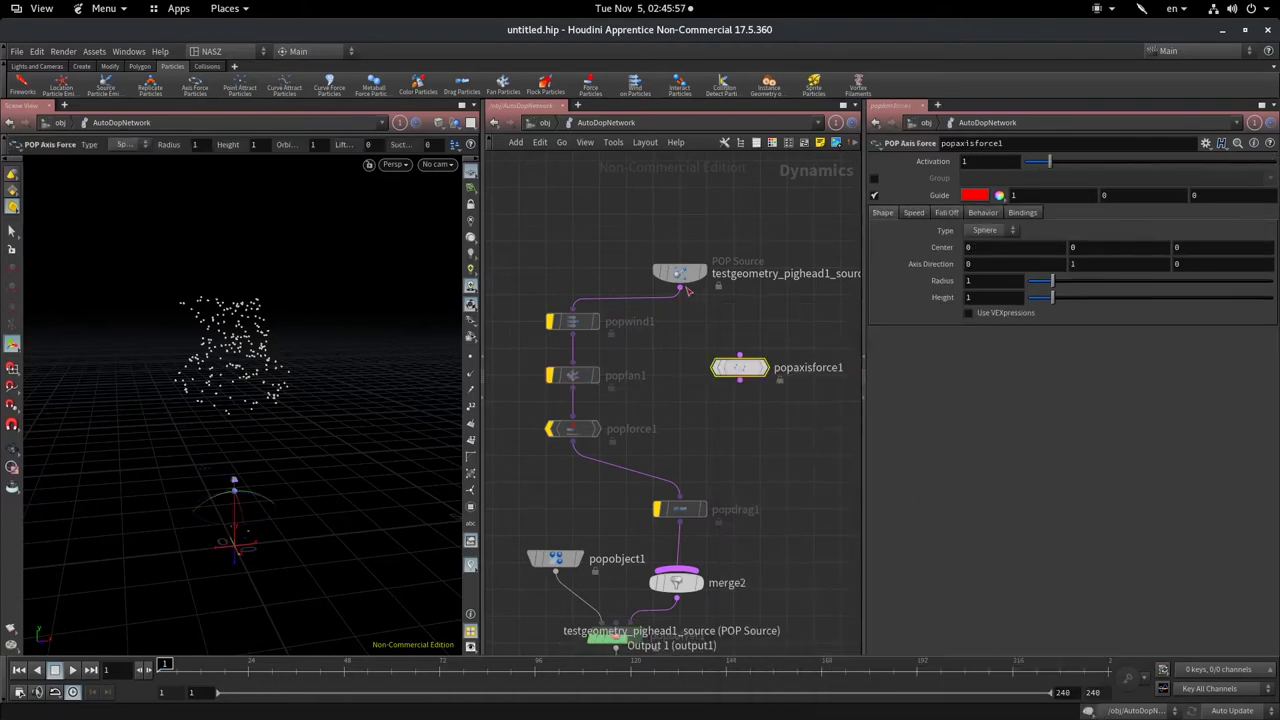
# - Wire the pig-head POP Source into popaxisforce1 and its output into merge2, aligning popdrag1
pyautogui.click(680, 289)
pyautogui.click(740, 357)
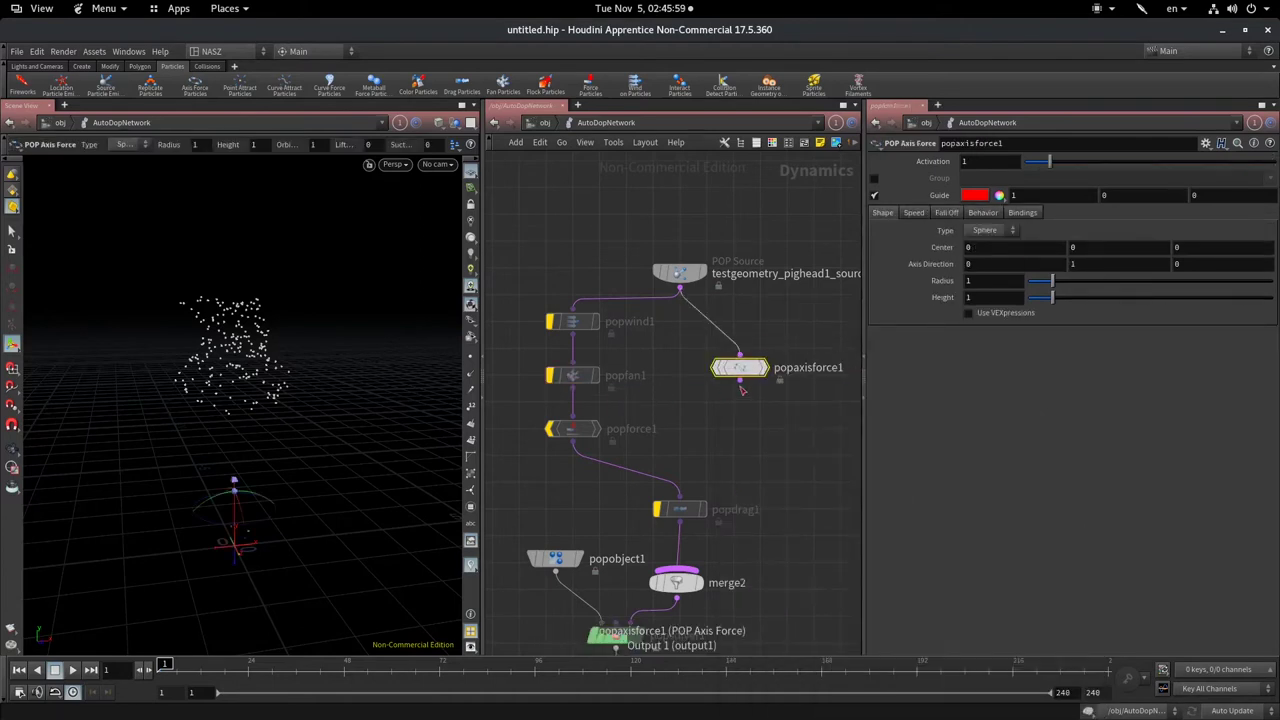
pyautogui.click(740, 379)
pyautogui.click(688, 560)
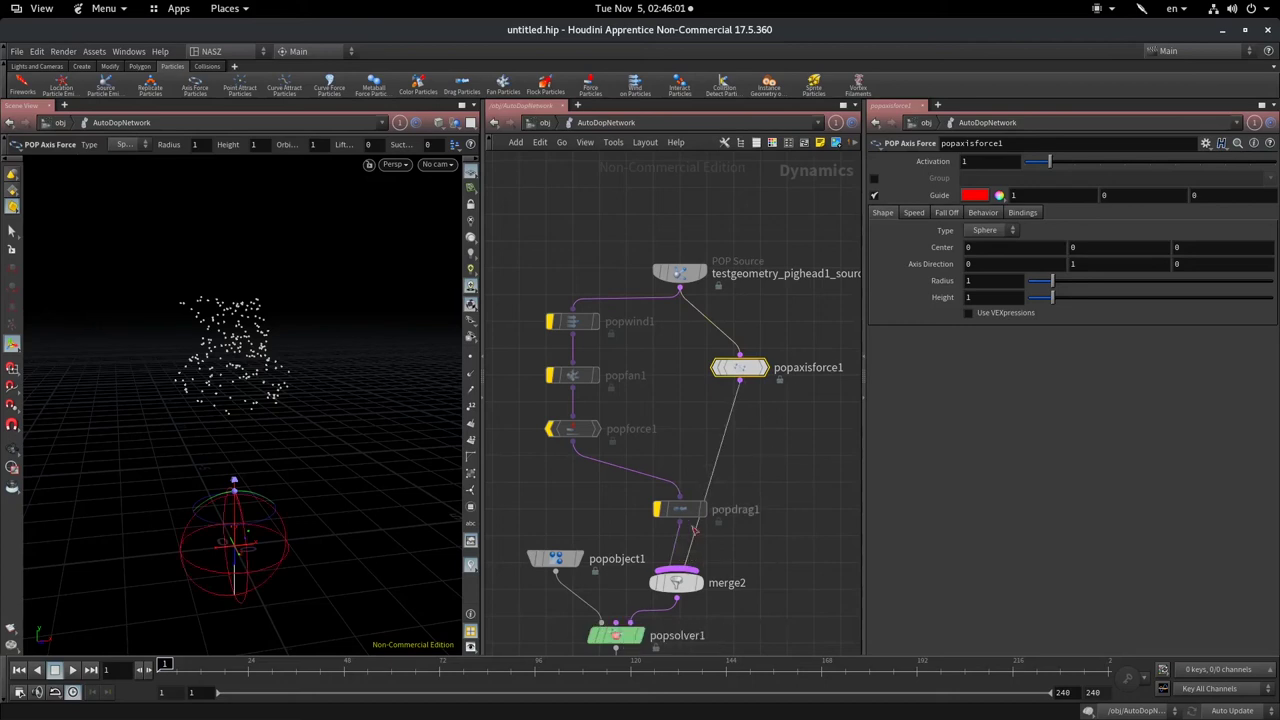
pyautogui.moveTo(680, 509); pyautogui.dragTo(572, 491)
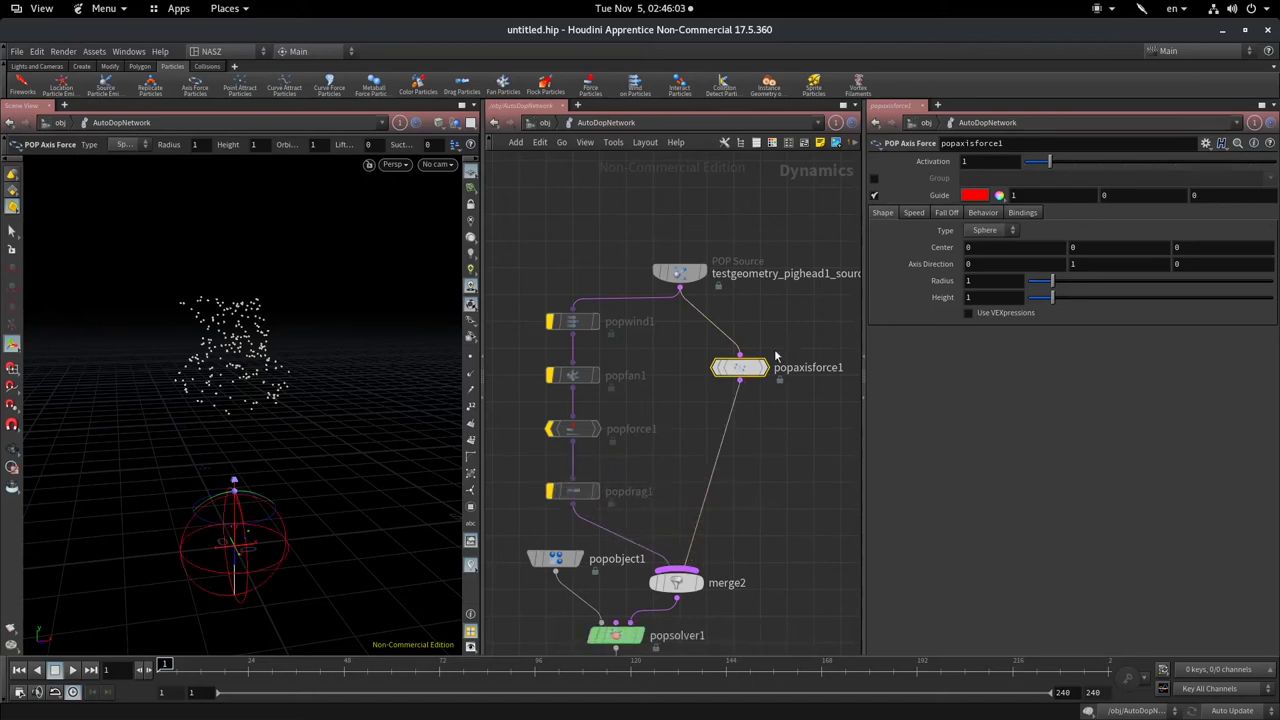
# - Stop and rewind the simulation to frame 1 while tumbling to view the axis force sphere
pyautogui.press('Escape')
pyautogui.moveTo(290, 524); pyautogui.dragTo(248, 488)
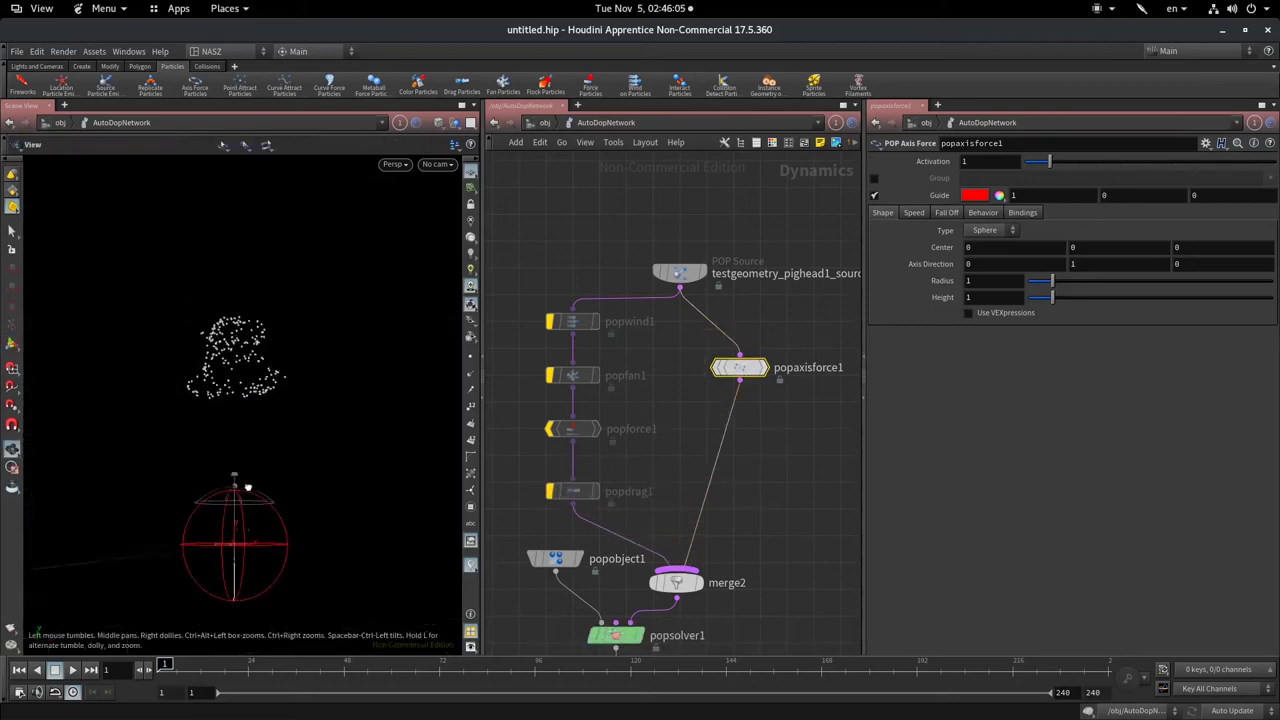
pyautogui.press('Return')
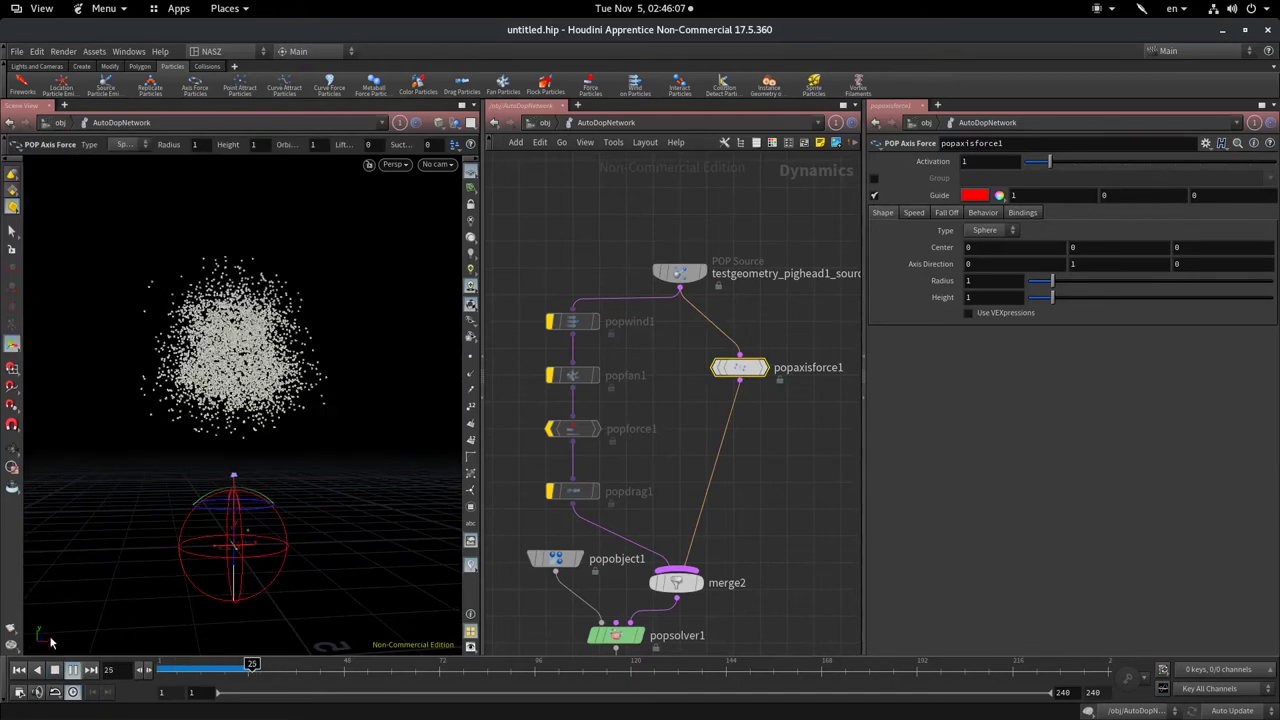
pyautogui.click(55, 672)
pyautogui.click(18, 670)
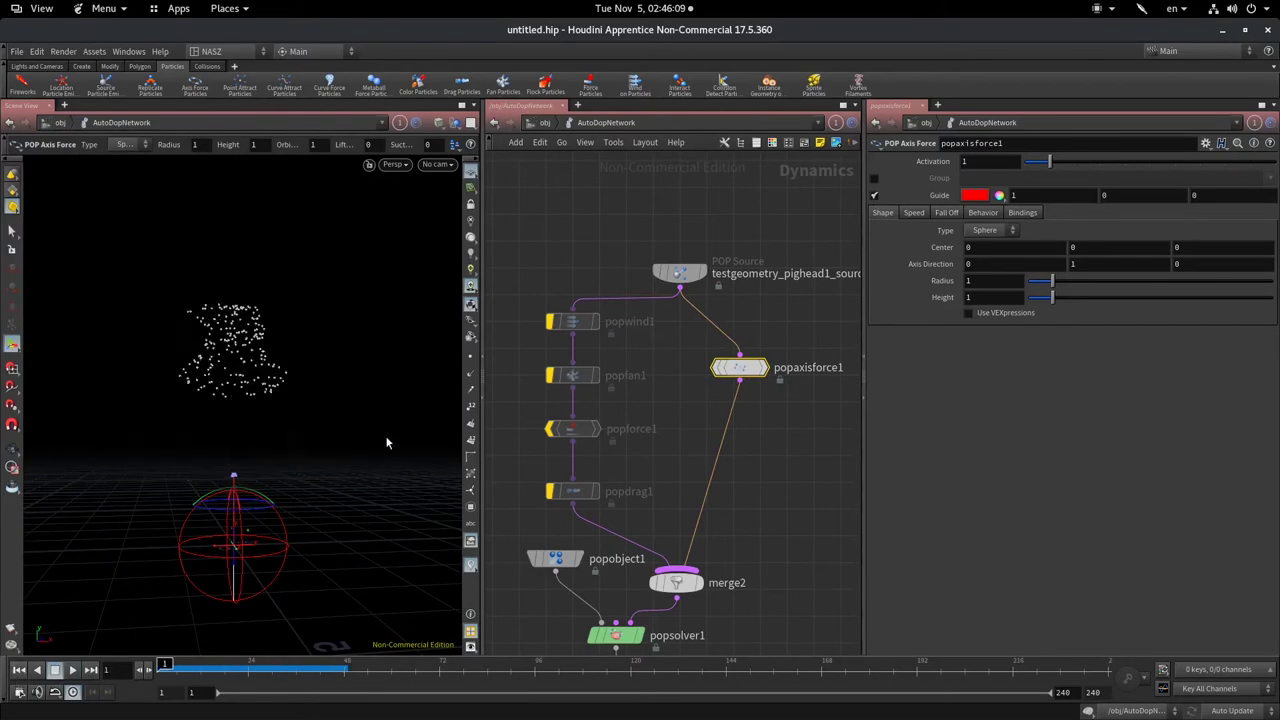
pyautogui.press('Escape')
pyautogui.moveTo(250, 520)
pyautogui.mouseDown()
pyautogui.moveTo(296, 555)
pyautogui.moveTo(229, 480)
pyautogui.moveTo(124, 503)
pyautogui.moveTo(89, 396)
pyautogui.moveTo(276, 468)
pyautogui.moveTo(152, 505)
pyautogui.mouseUp()
pyautogui.press('Return')
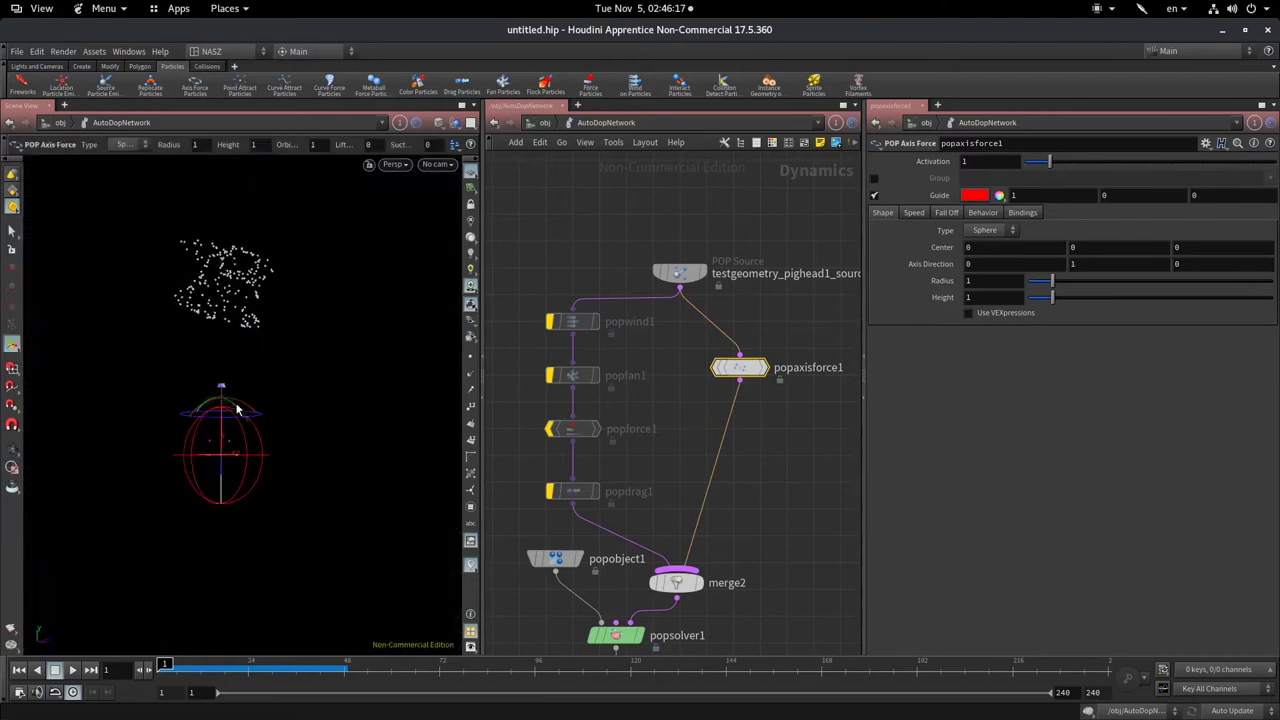
# - Raise the axis force sphere's centre to height 2.48356 toward the particles
pyautogui.press('Escape')
pyautogui.moveTo(286, 360)
pyautogui.mouseDown()
pyautogui.moveTo(317, 417)
pyautogui.moveTo(254, 463)
pyautogui.moveTo(290, 437)
pyautogui.mouseUp()
pyautogui.press('Return')
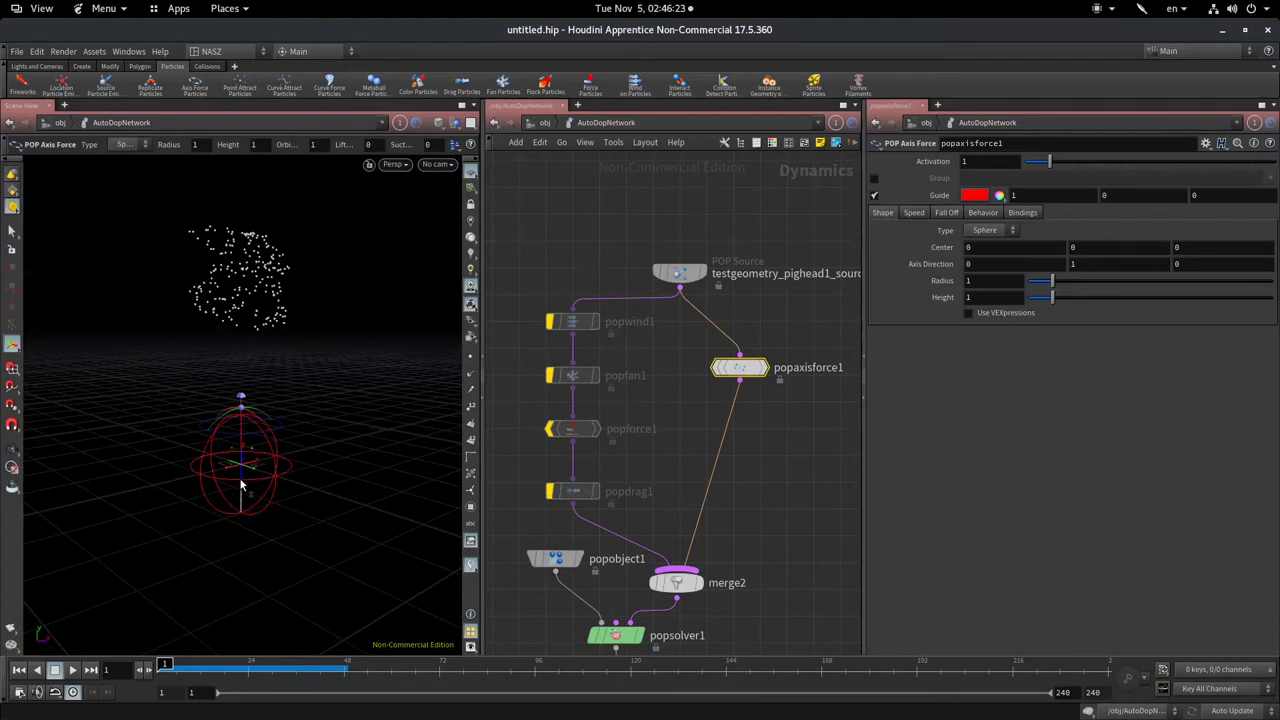
pyautogui.moveTo(240, 485)
pyautogui.mouseDown()
pyautogui.moveTo(286, 328)
pyautogui.moveTo(253, 369)
pyautogui.mouseUp()
pyautogui.press('Escape')
pyautogui.press('Return')
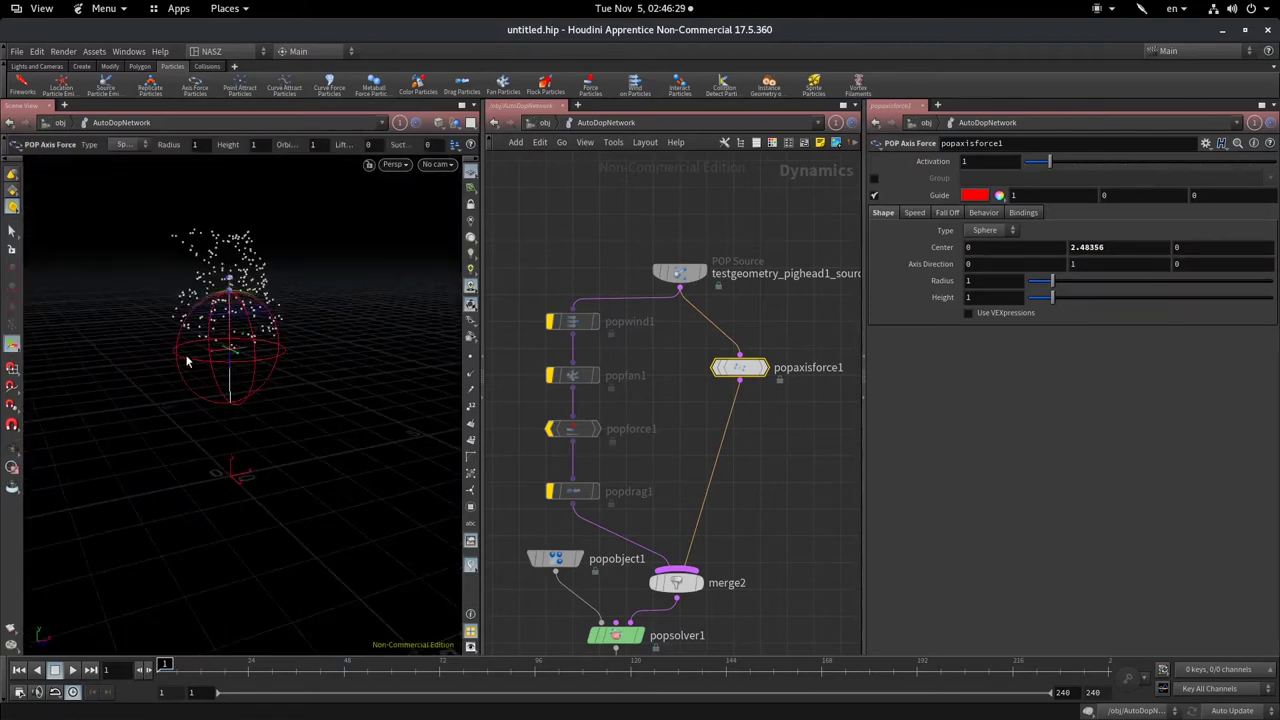
# - Set popaxisforce1's Orbit Speed to 6 on the Speed tab and play the simulation
pyautogui.click(77, 671)
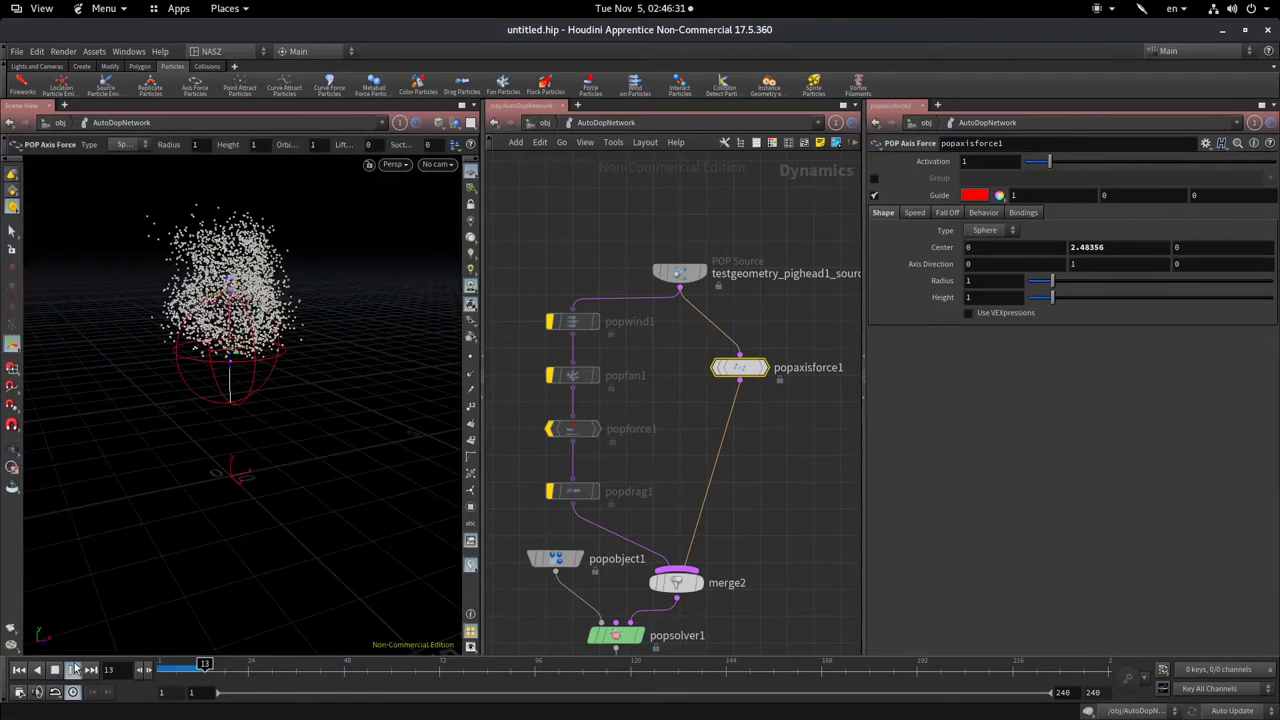
pyautogui.click(17, 672)
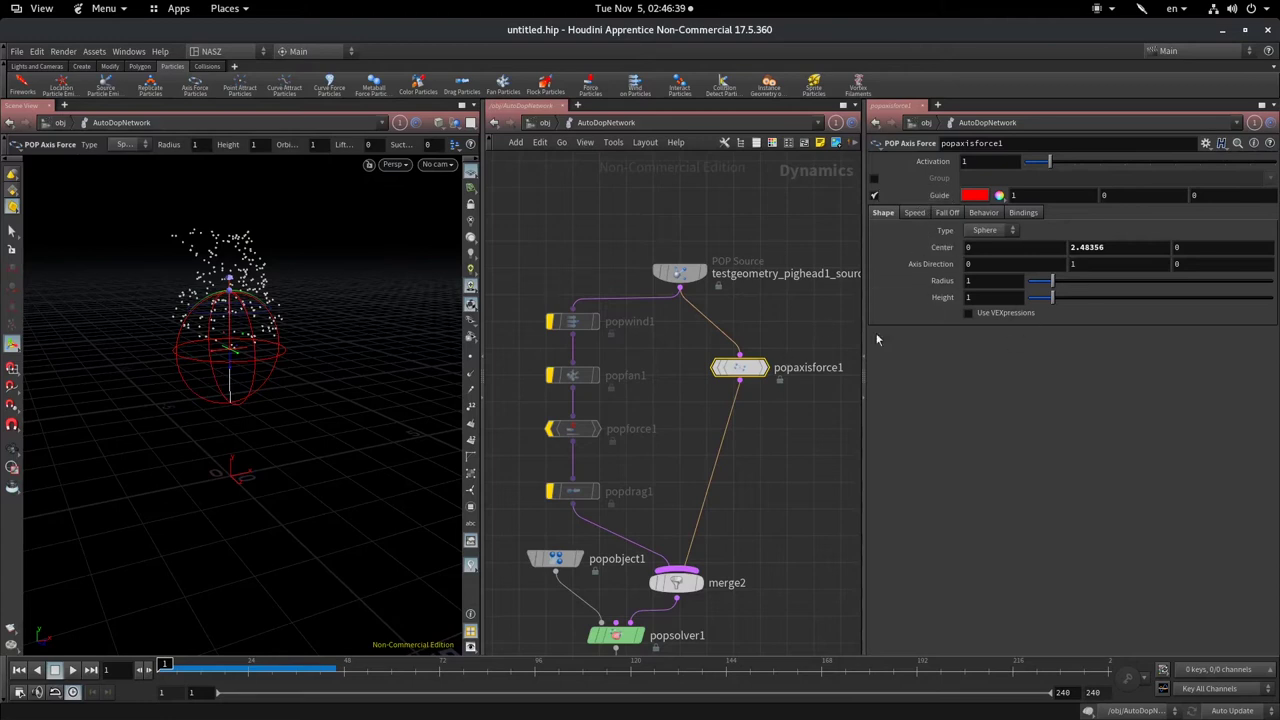
pyautogui.click(915, 213)
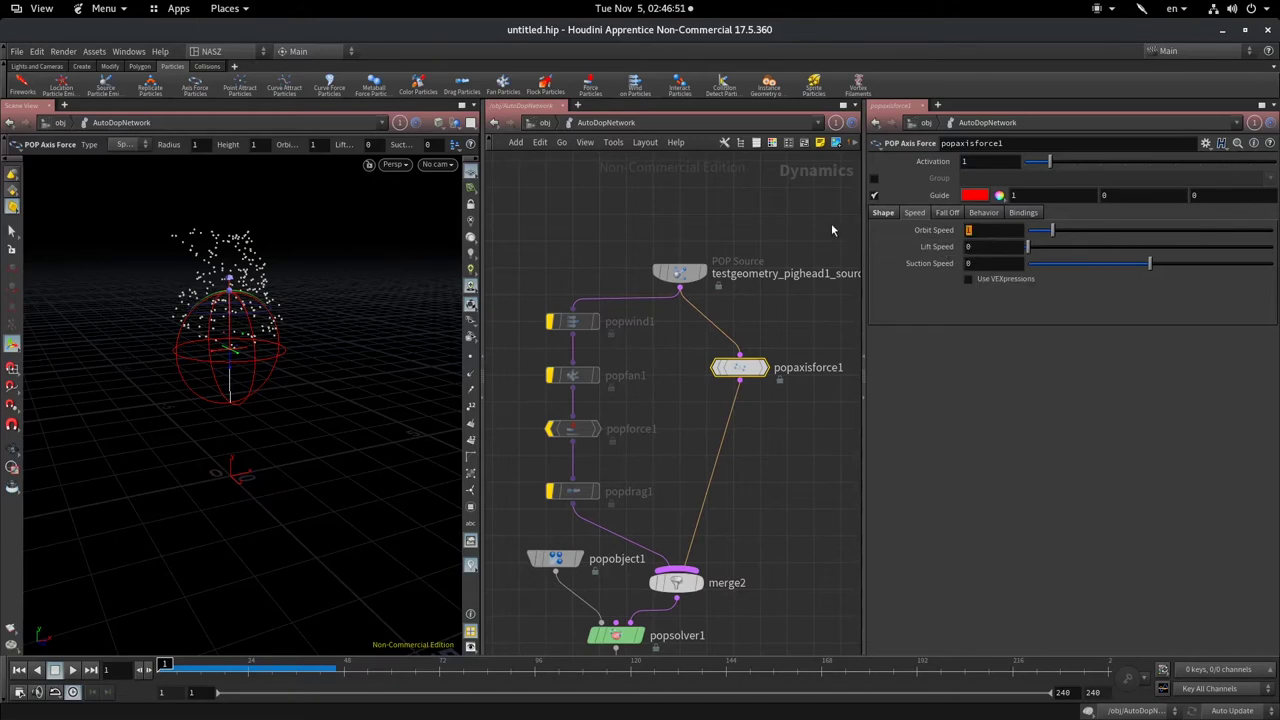
pyautogui.write('6')
pyautogui.press('Return')
pyautogui.click(73, 671)
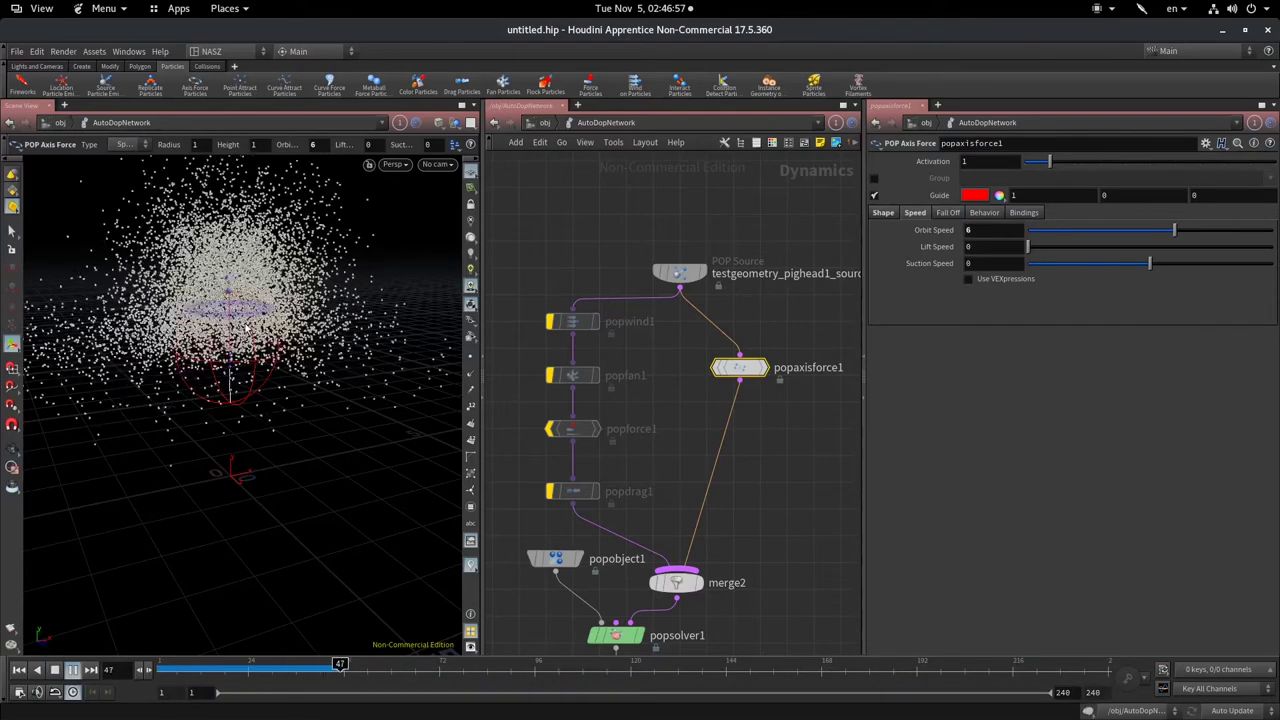
# - Tumble, zoom and scrub between frames 19 and 51 to check the particles swirling
pyautogui.press('Escape')
pyautogui.moveTo(200, 330); pyautogui.dragTo(249, 386)
pyautogui.press('Return')
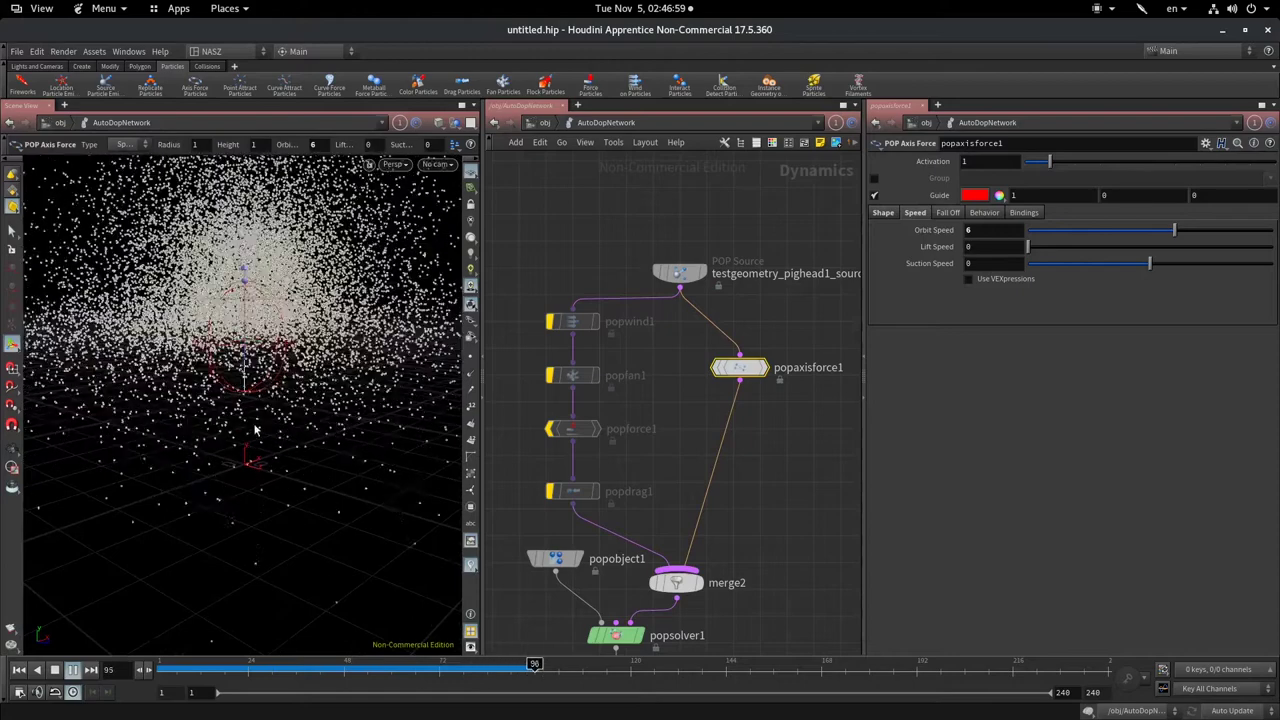
pyautogui.click(55, 670)
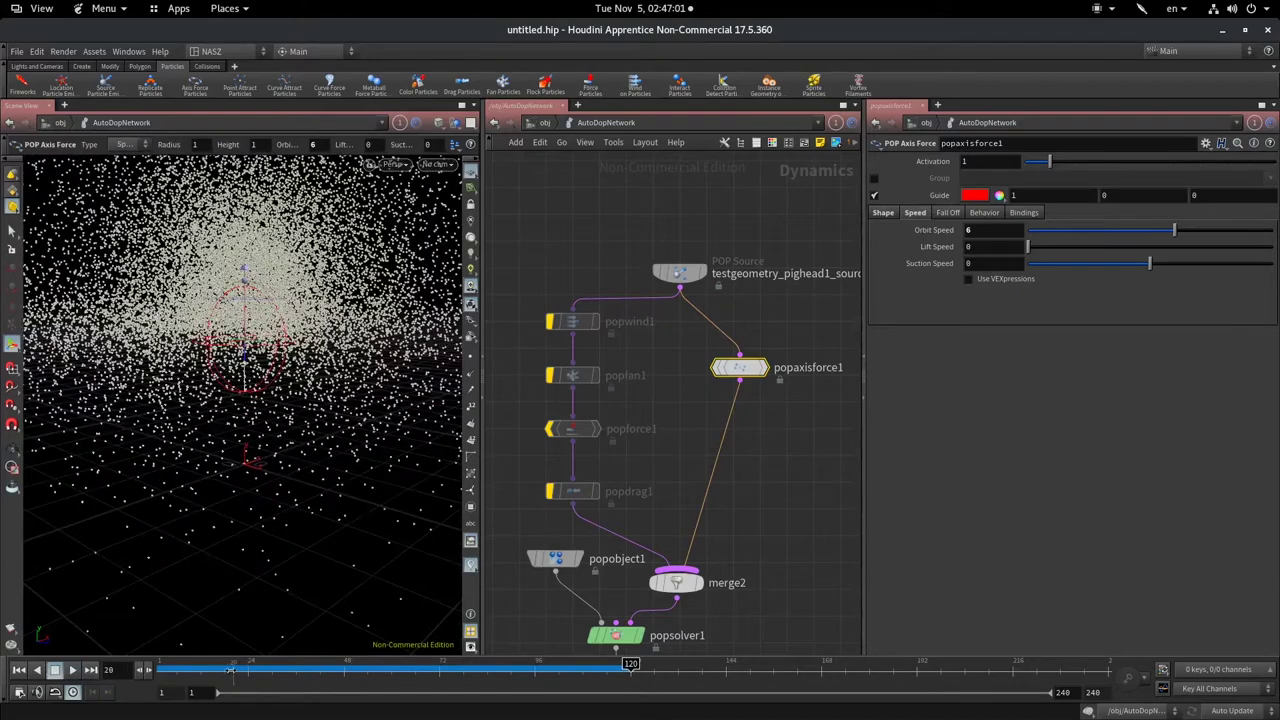
pyautogui.moveTo(162, 668)
pyautogui.mouseDown()
pyautogui.moveTo(483, 665)
pyautogui.moveTo(522, 622)
pyautogui.mouseUp()
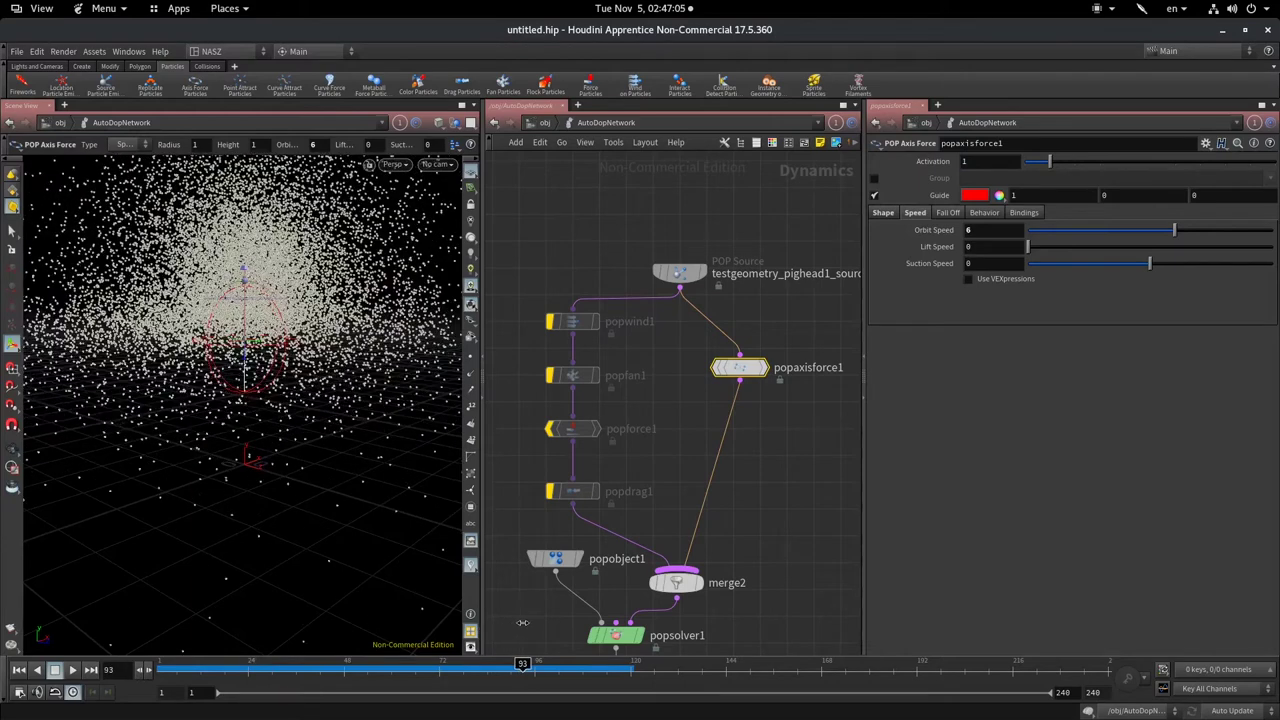
pyautogui.press('Escape')
pyautogui.moveTo(294, 463); pyautogui.dragTo(294, 449)
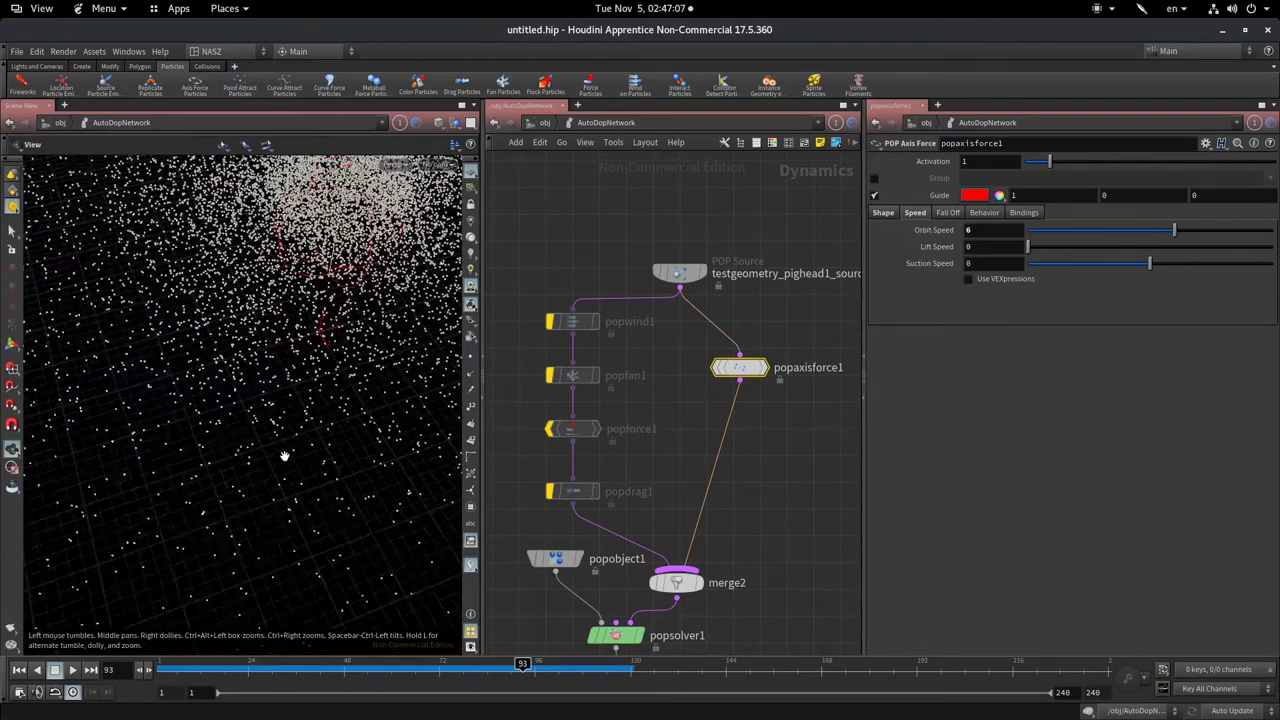
pyautogui.moveTo(286, 676); pyautogui.dragTo(217, 677)
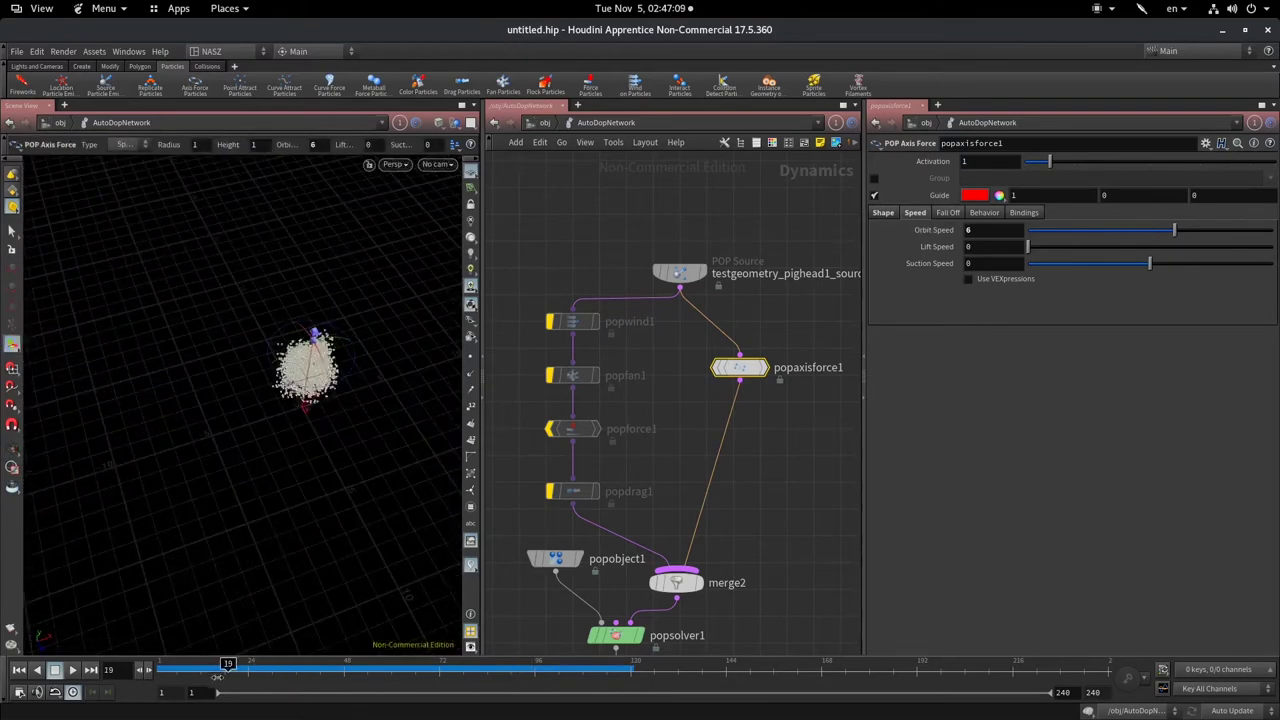
pyautogui.moveTo(300, 663); pyautogui.dragTo(355, 663)
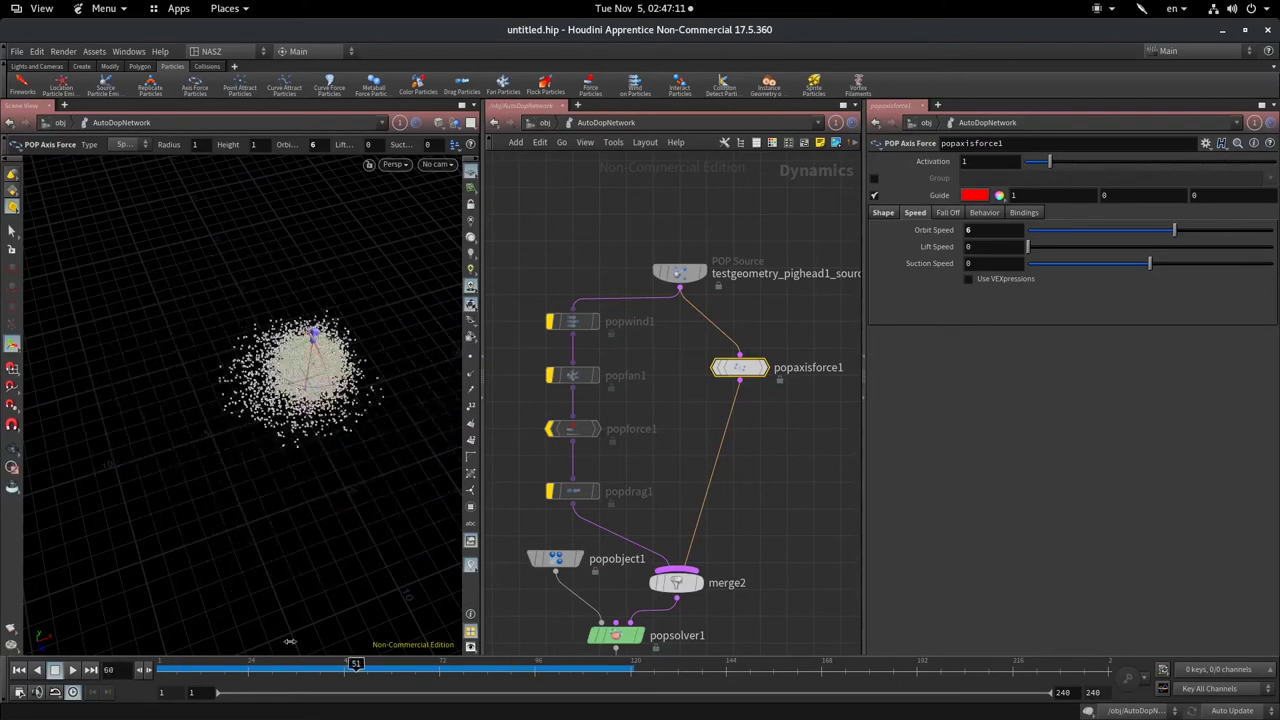
pyautogui.press('Escape')
pyautogui.moveTo(386, 428)
pyautogui.mouseDown()
pyautogui.moveTo(227, 405)
pyautogui.moveTo(230, 317)
pyautogui.mouseUp()
pyautogui.press('Return')
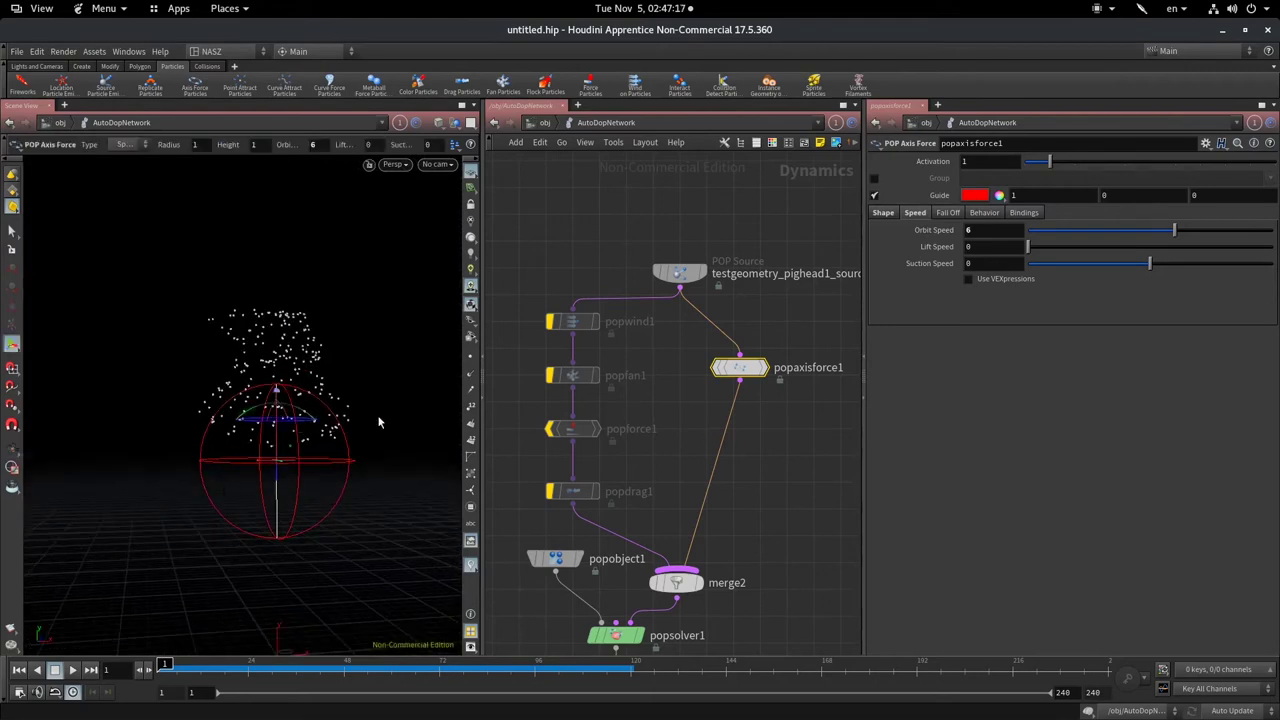
# - Enlarge the axis force sphere to radius 3.01, raise its centre to 3.35152, and play
pyautogui.click(883, 212)
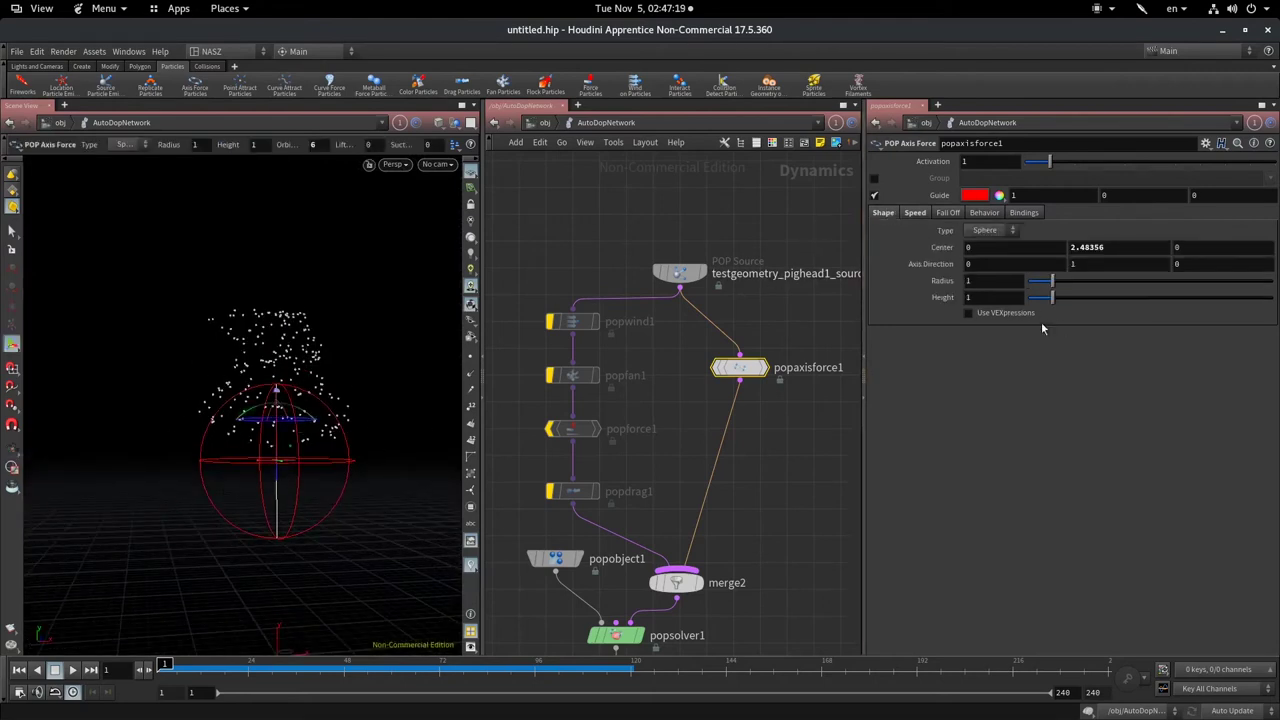
pyautogui.moveTo(1058, 287)
pyautogui.mouseDown()
pyautogui.moveTo(1103, 288)
pyautogui.moveTo(1093, 297)
pyautogui.mouseUp()
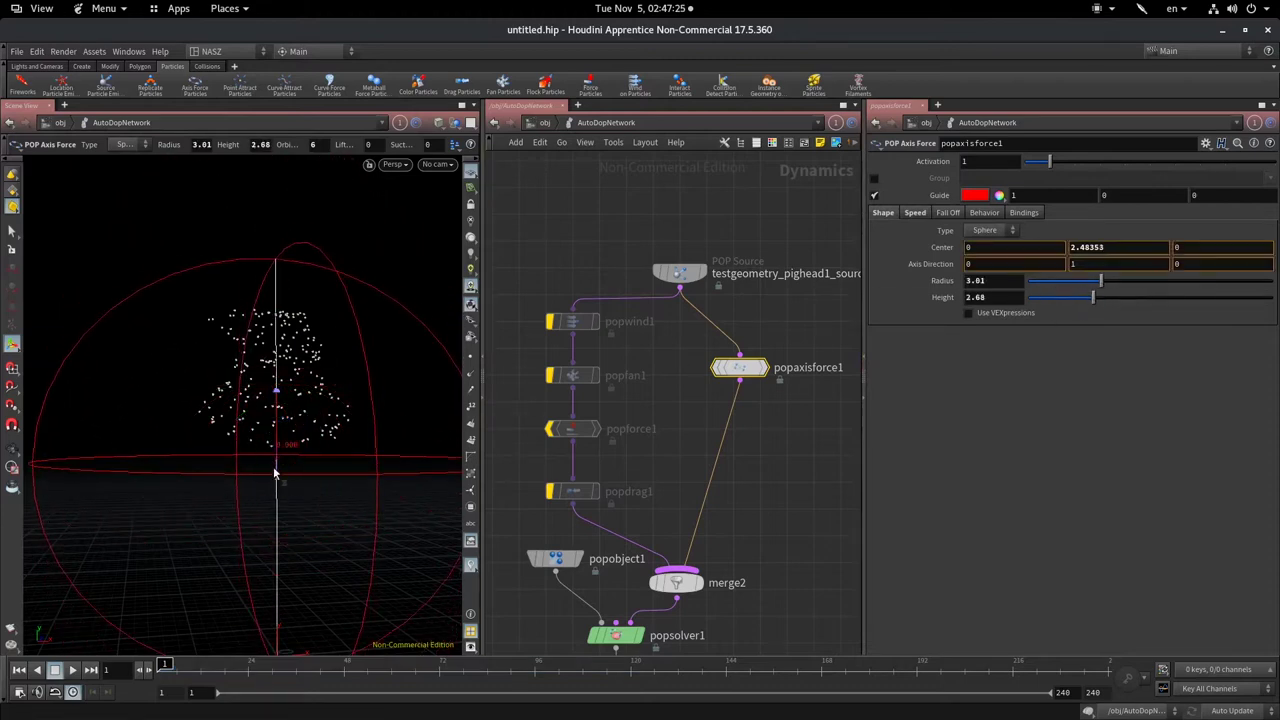
pyautogui.moveTo(276, 488)
pyautogui.mouseDown()
pyautogui.moveTo(287, 415)
pyautogui.moveTo(266, 443)
pyautogui.moveTo(300, 446)
pyautogui.mouseUp()
pyautogui.press('Escape')
pyautogui.press('Return')
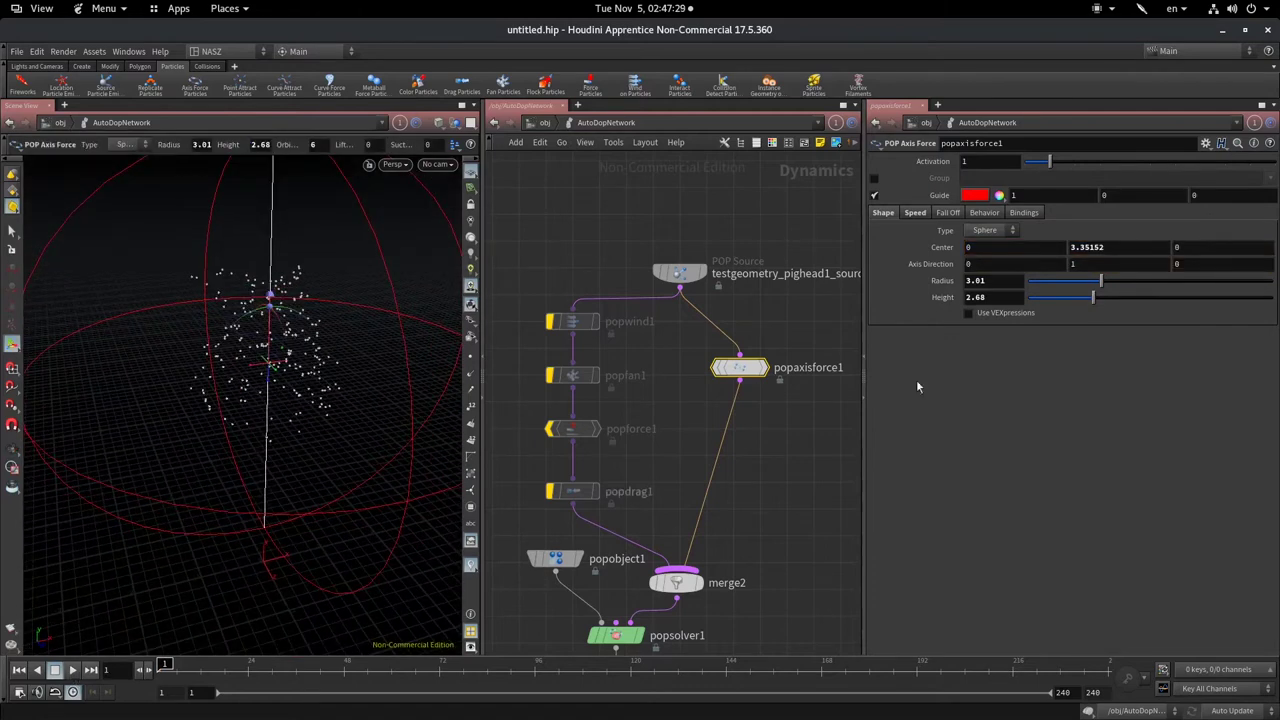
pyautogui.click(913, 213)
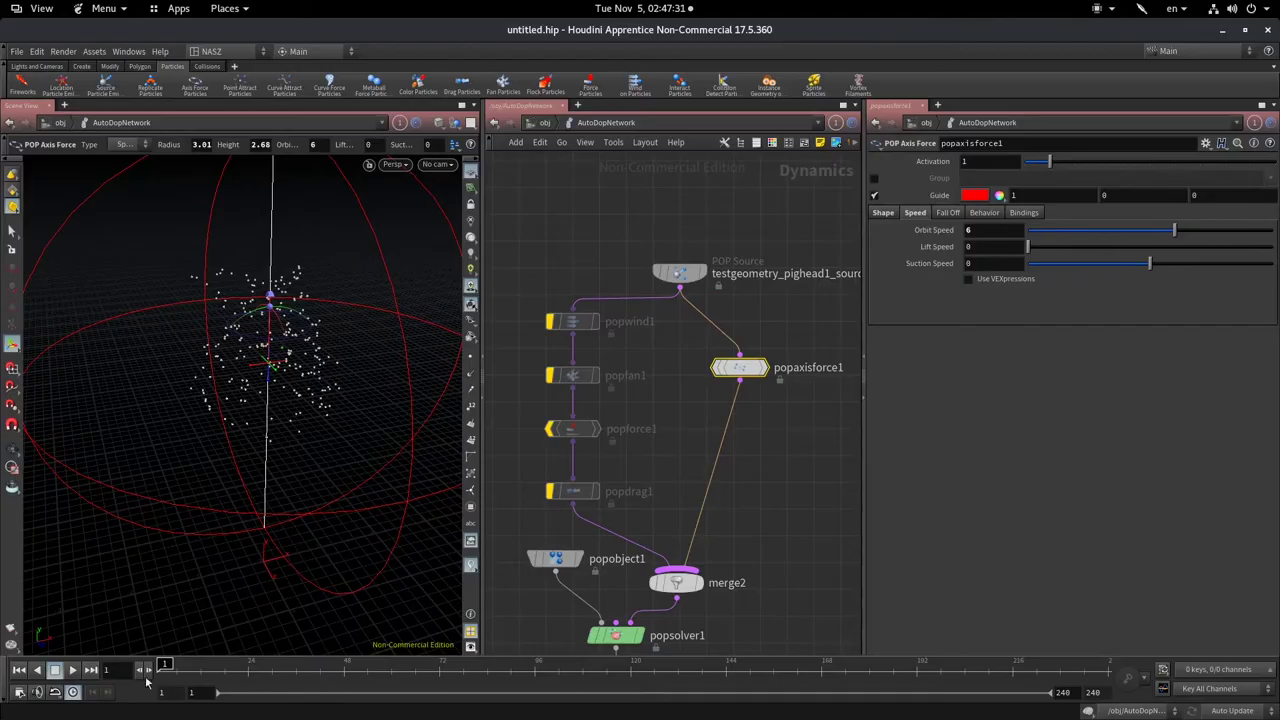
pyautogui.click(70, 670)
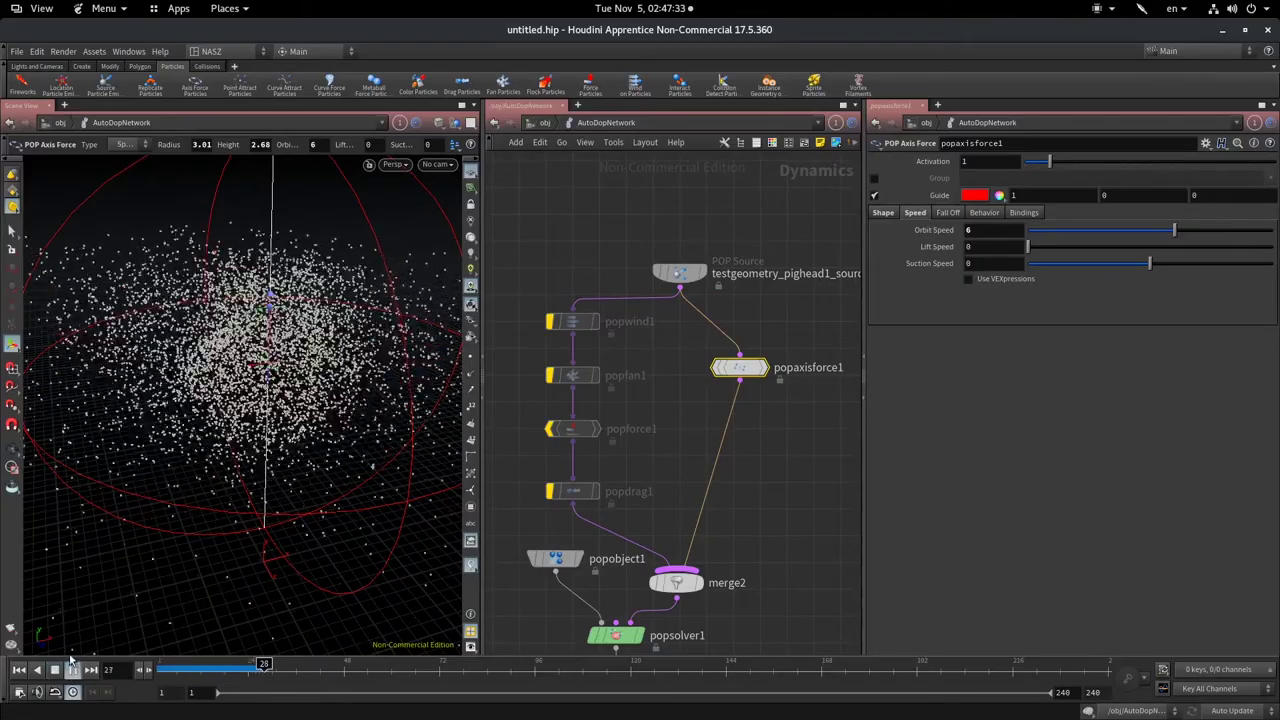
# - Lower the orbit speed to 1.48 while previewing, then stop playback and set it to 0
pyautogui.press('Escape')
pyautogui.moveTo(230, 400); pyautogui.dragTo(230, 360)
pyautogui.press('Return')
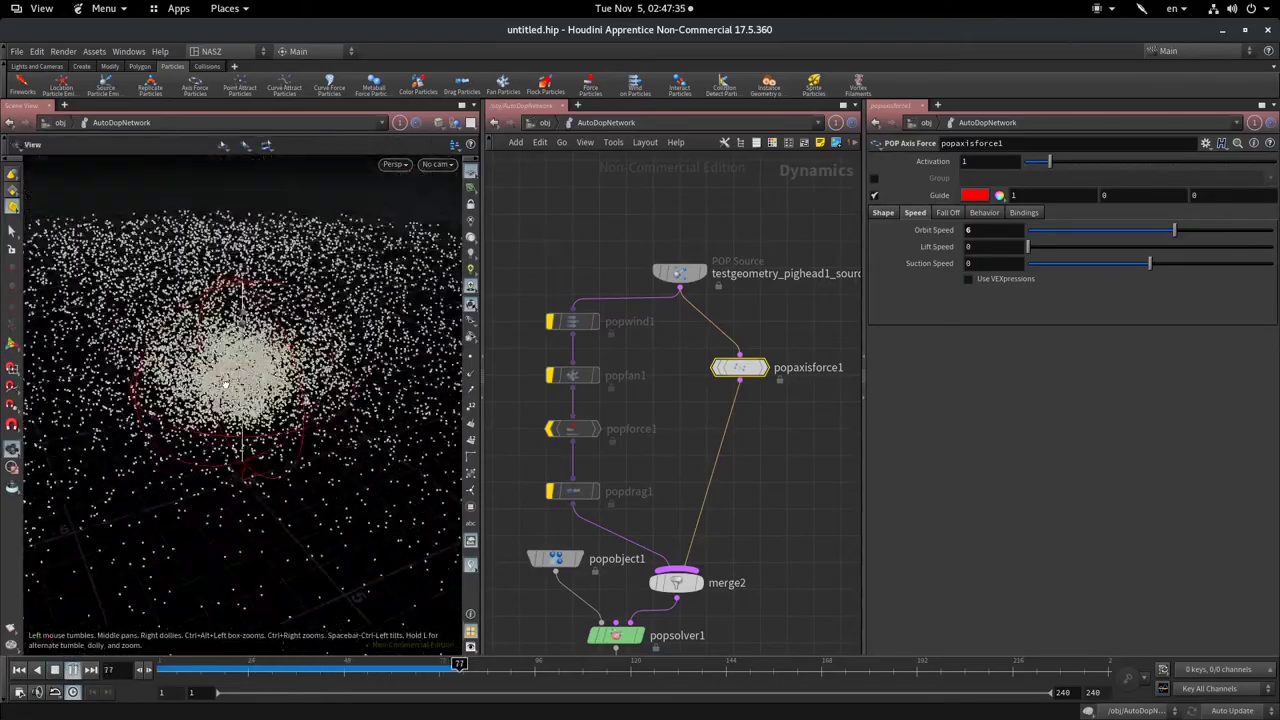
pyautogui.moveTo(1174, 230); pyautogui.dragTo(1063, 230)
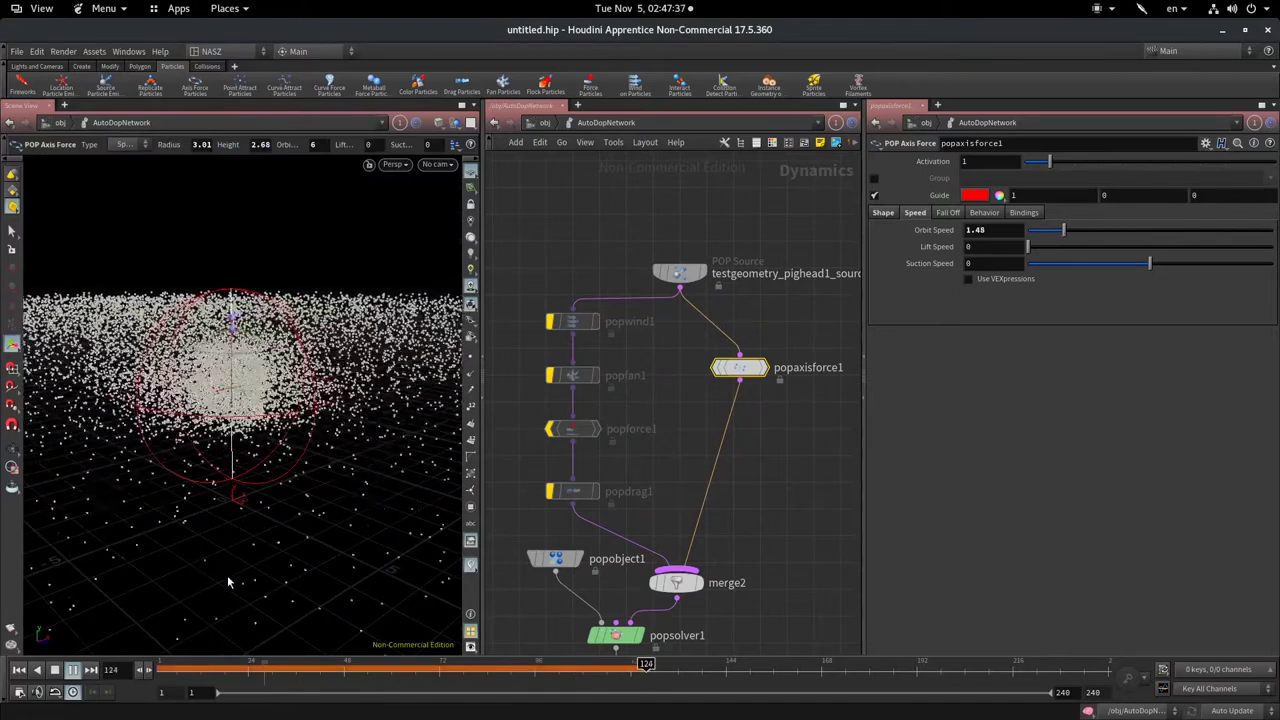
pyautogui.click(54, 670)
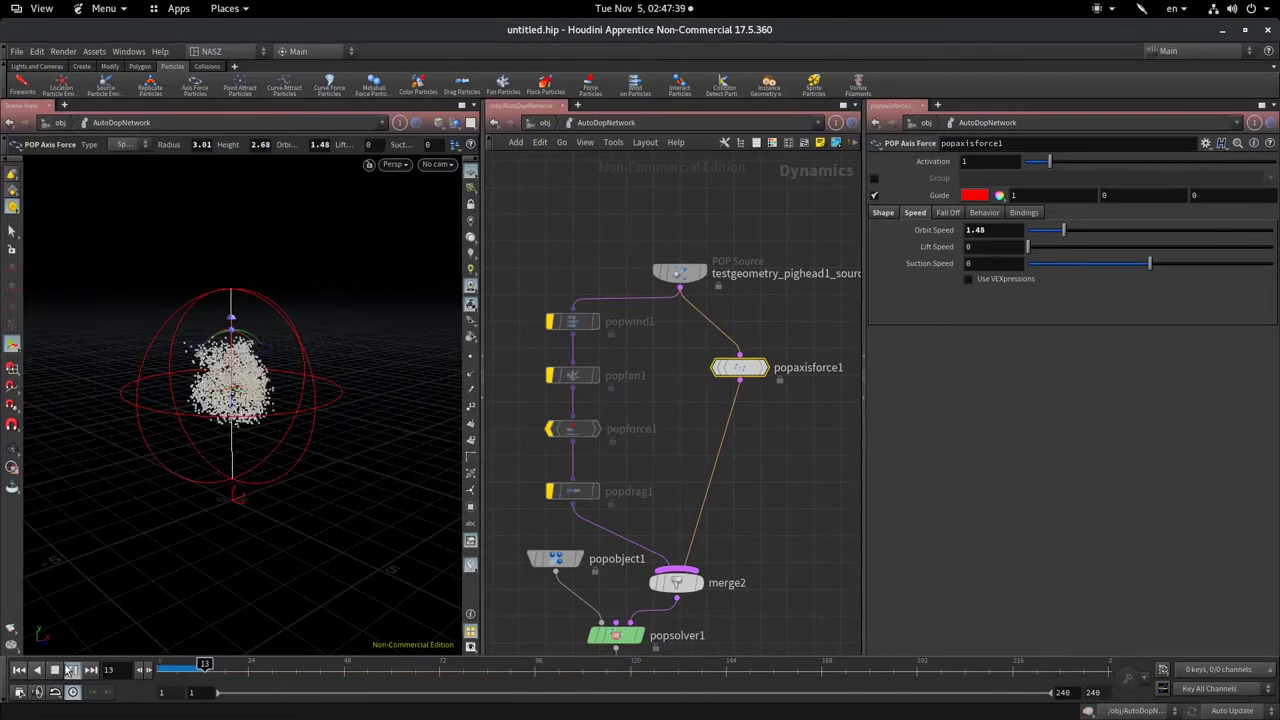
pyautogui.press('Escape')
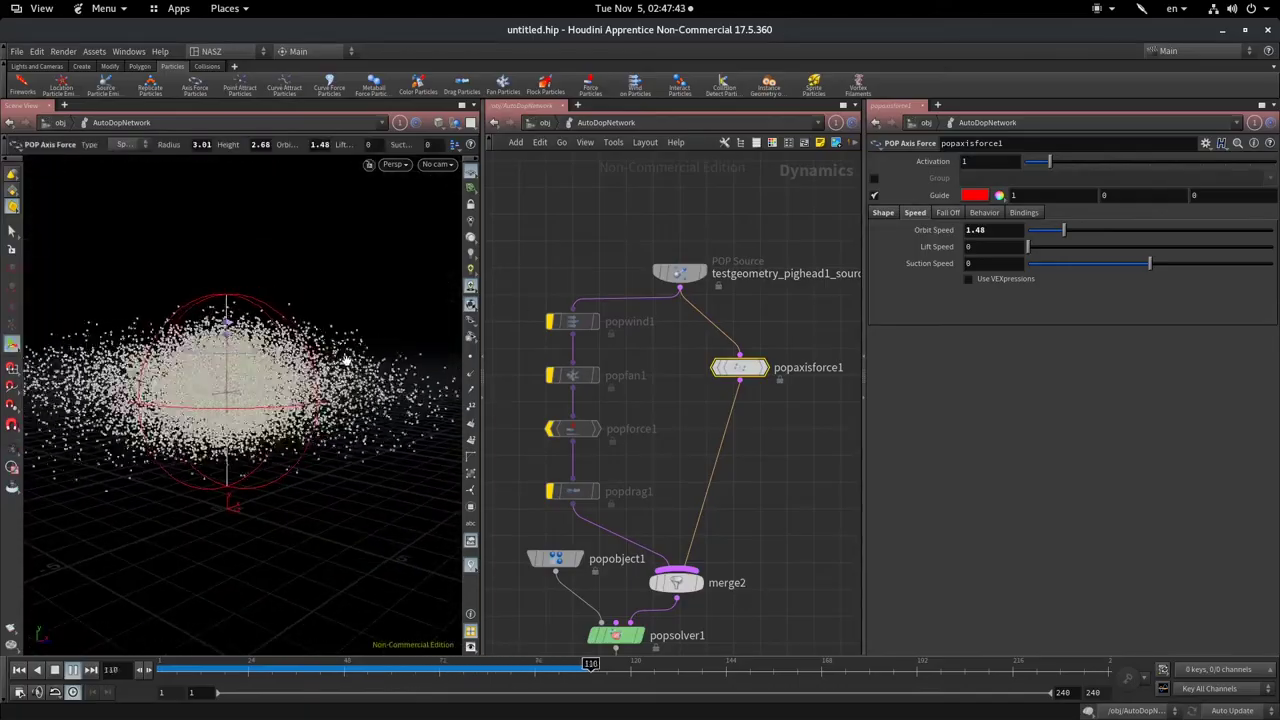
pyautogui.moveTo(395, 347)
pyautogui.mouseDown()
pyautogui.moveTo(251, 449)
pyautogui.moveTo(313, 392)
pyautogui.moveTo(160, 470)
pyautogui.mouseUp()
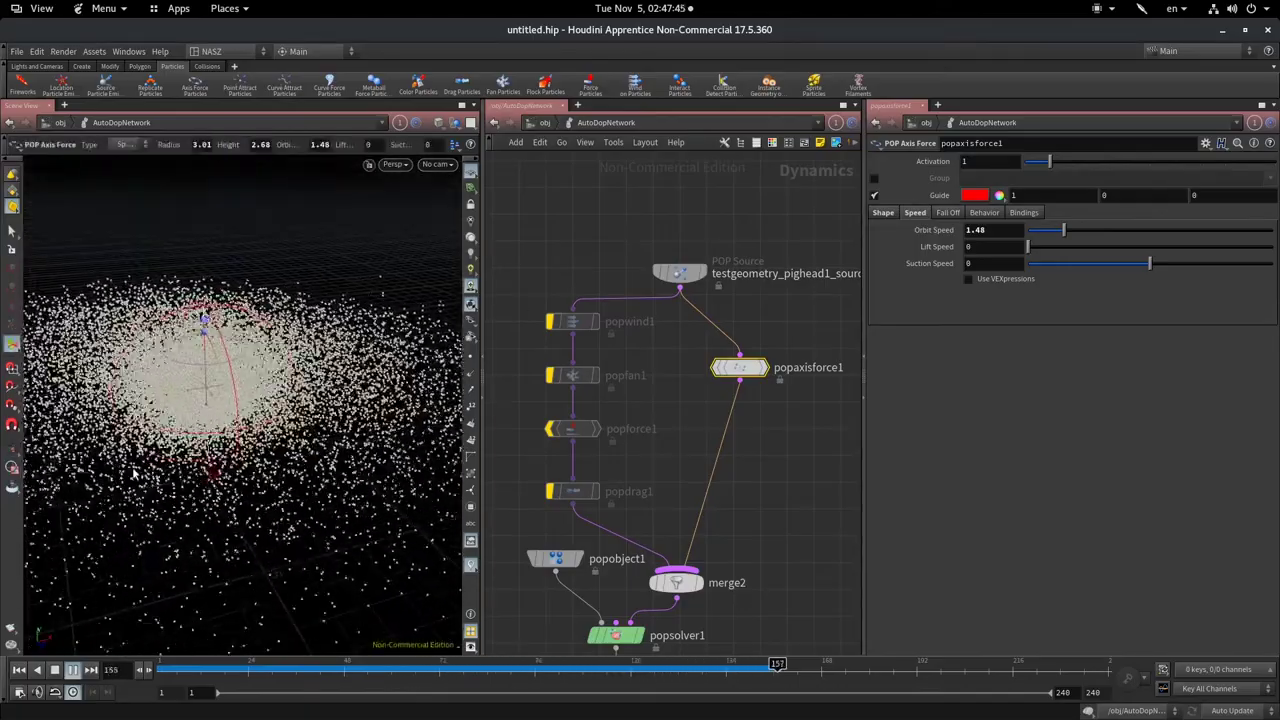
pyautogui.press('Return')
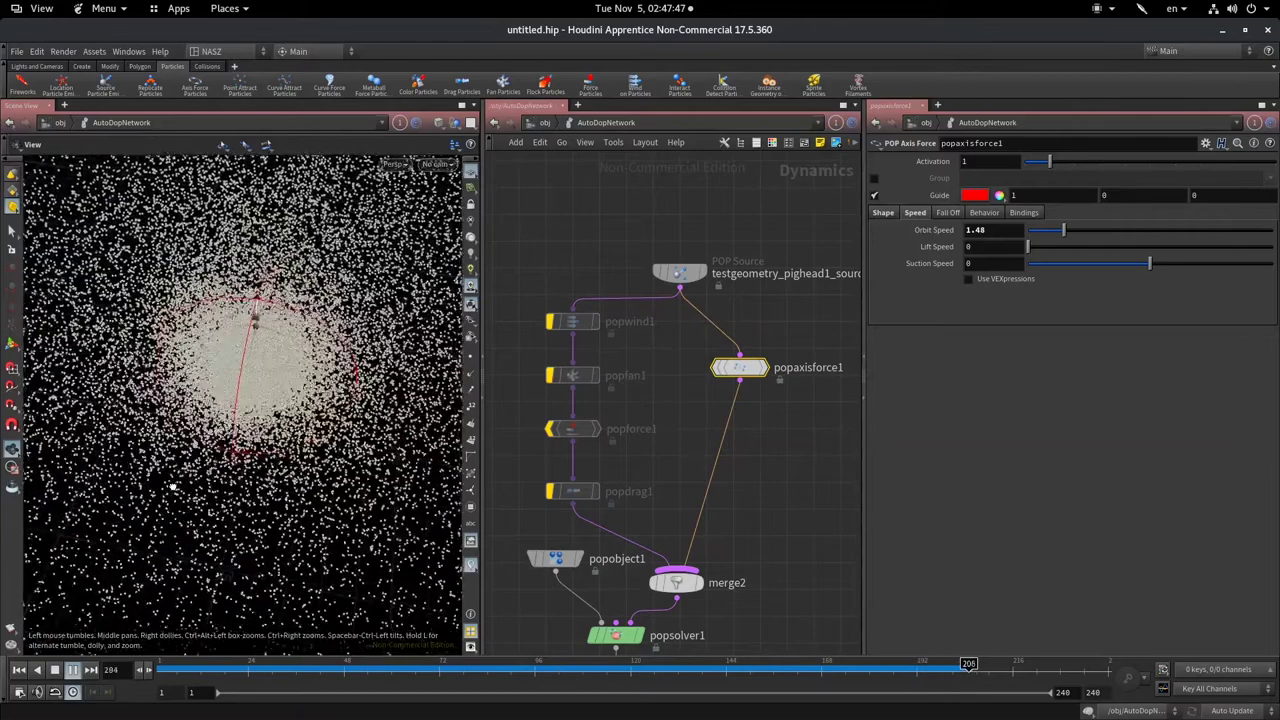
pyautogui.click(54, 671)
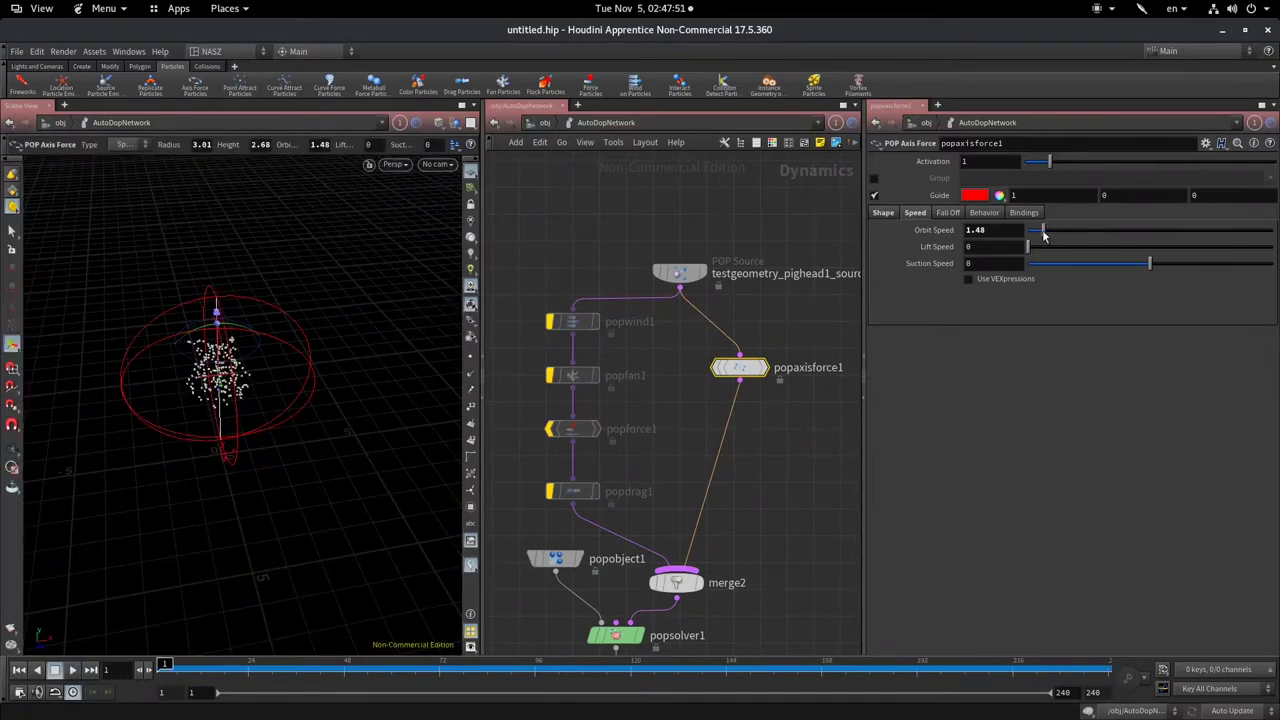
pyautogui.moveTo(1044, 234); pyautogui.dragTo(1024, 234)
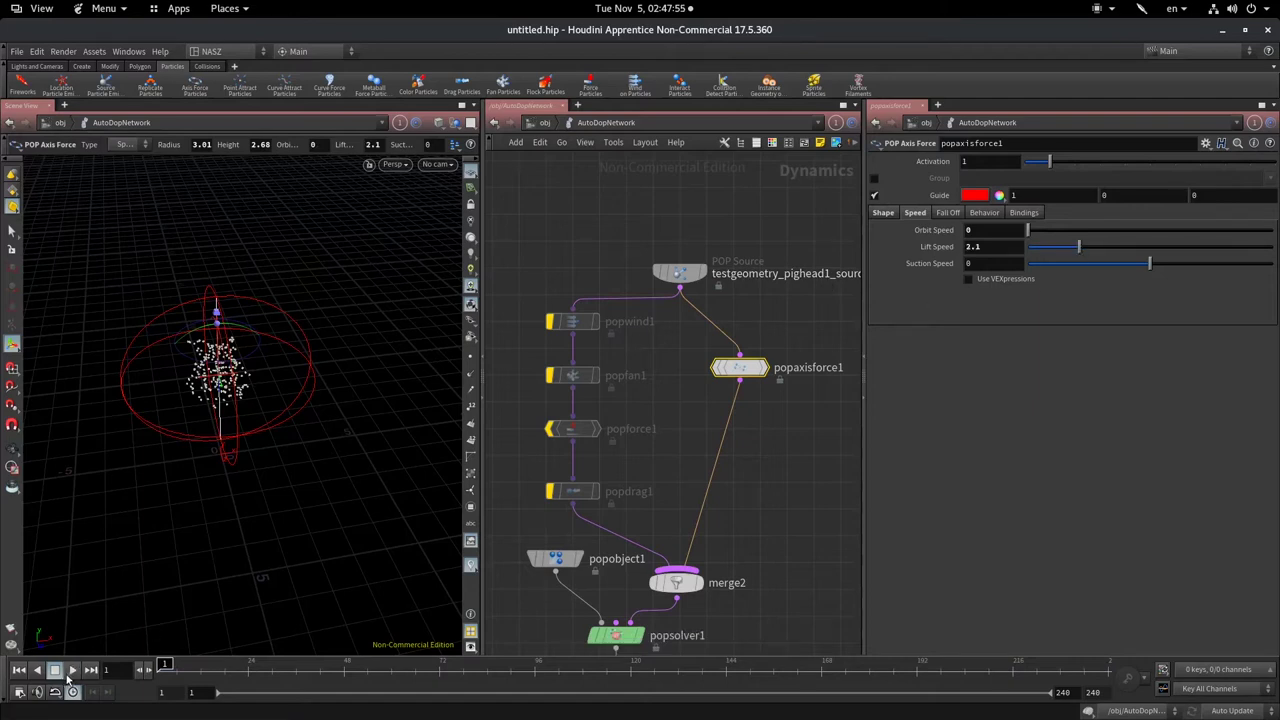
# - Play the simulation and orbit to a lower, closer view of the rising particles
pyautogui.click(72, 670)
pyautogui.press('Escape')
pyautogui.moveTo(280, 200); pyautogui.dragTo(242, 421)
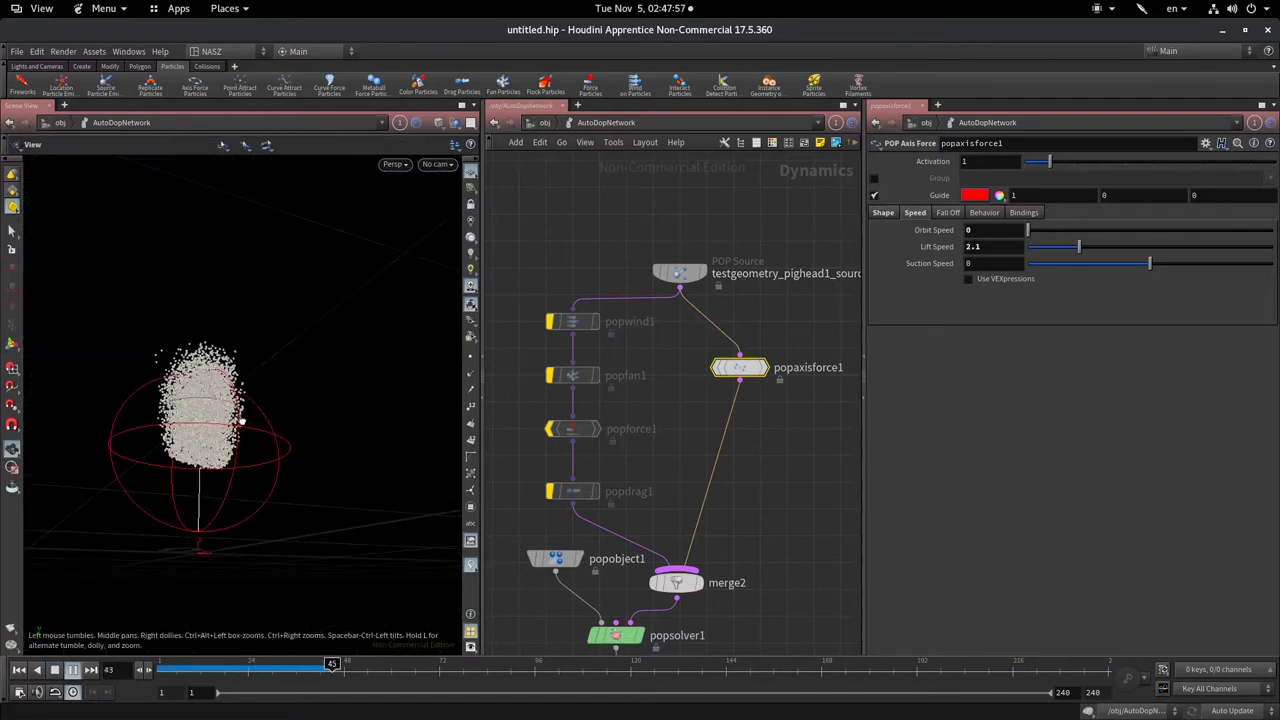
pyautogui.press('Return')
# - Reset the axis force Lift Speed from 2.1 to 0 and rewind to frame 1
pyautogui.moveTo(1079, 246); pyautogui.dragTo(1064, 246)
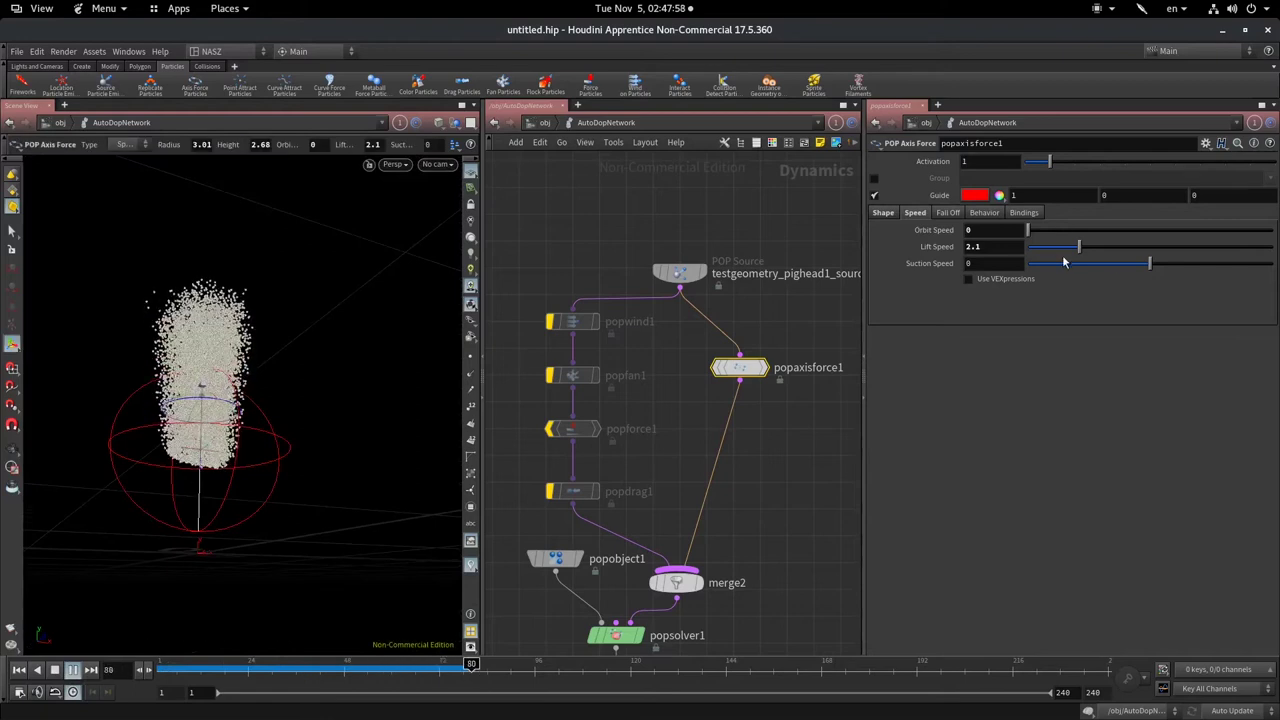
pyautogui.keyDown('ctrl'); pyautogui.middleClick(932, 246); pyautogui.keyUp('ctrl')
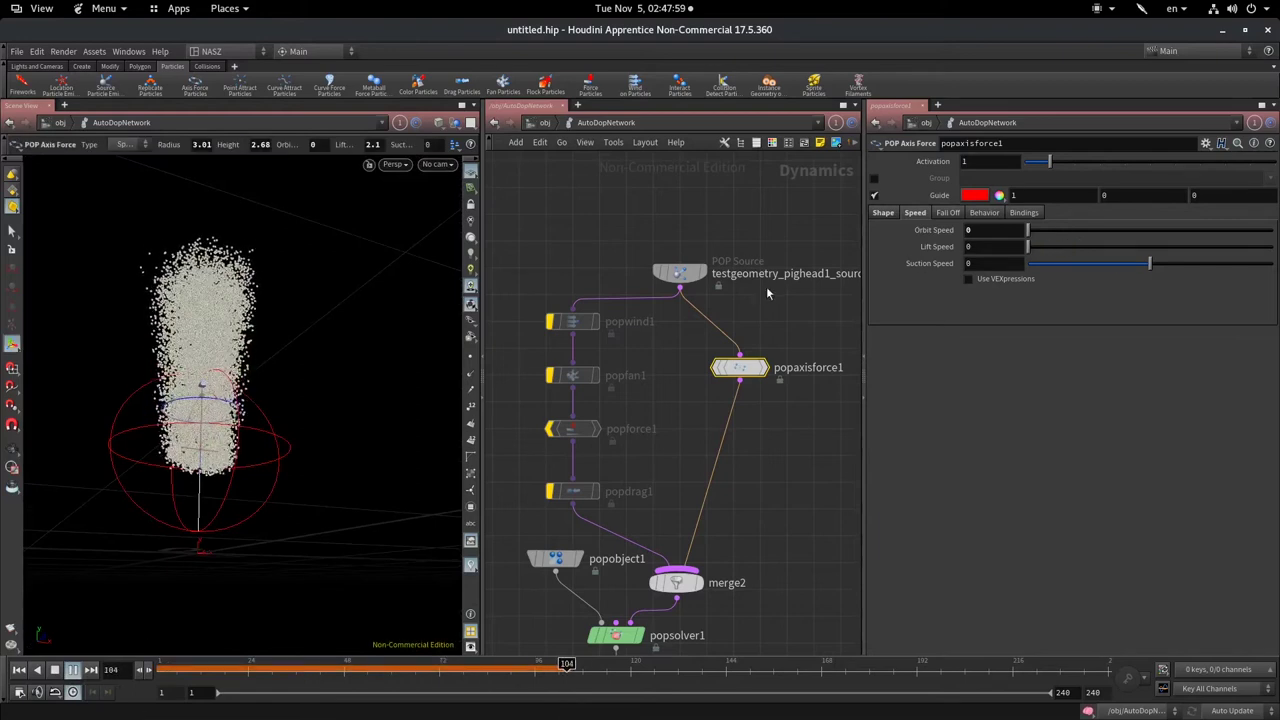
pyautogui.click(19, 672)
pyautogui.keyDown('alt'); pyautogui.moveTo(329, 380); pyautogui.dragTo(322, 457); pyautogui.keyUp('alt')
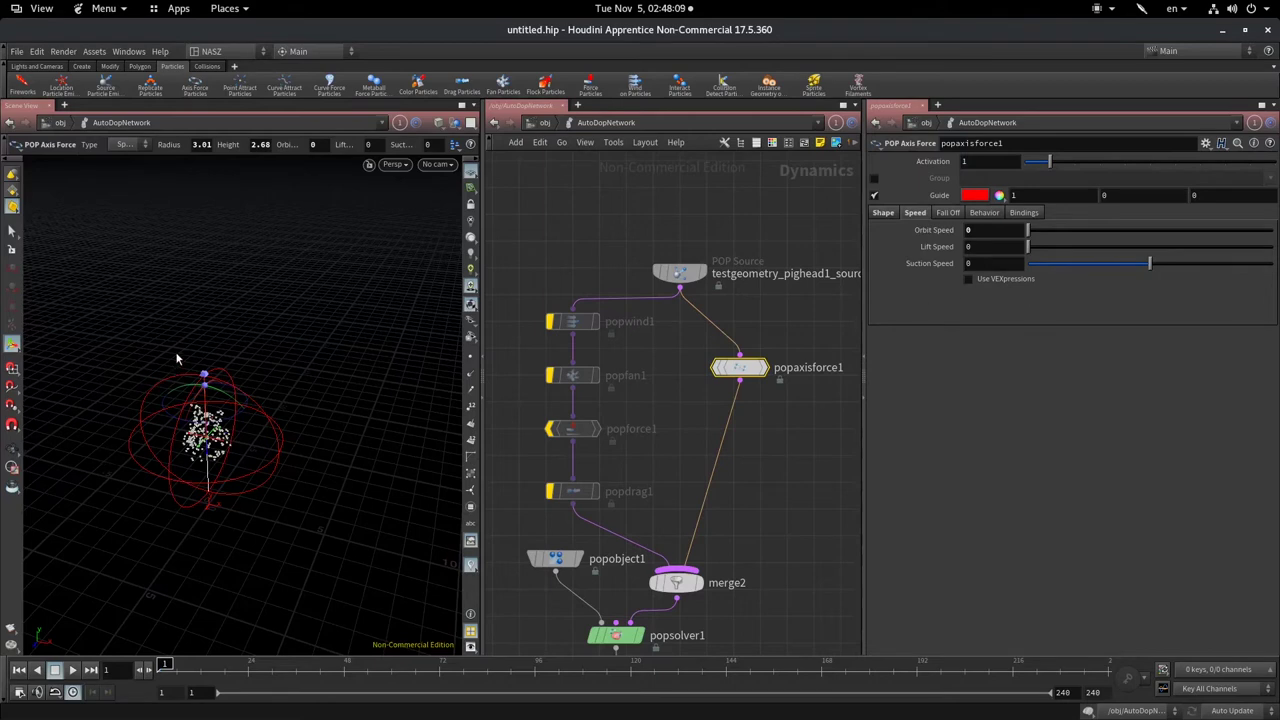
pyautogui.keyDown('alt'); pyautogui.moveTo(175, 430); pyautogui.dragTo(258, 475); pyautogui.keyUp('alt')
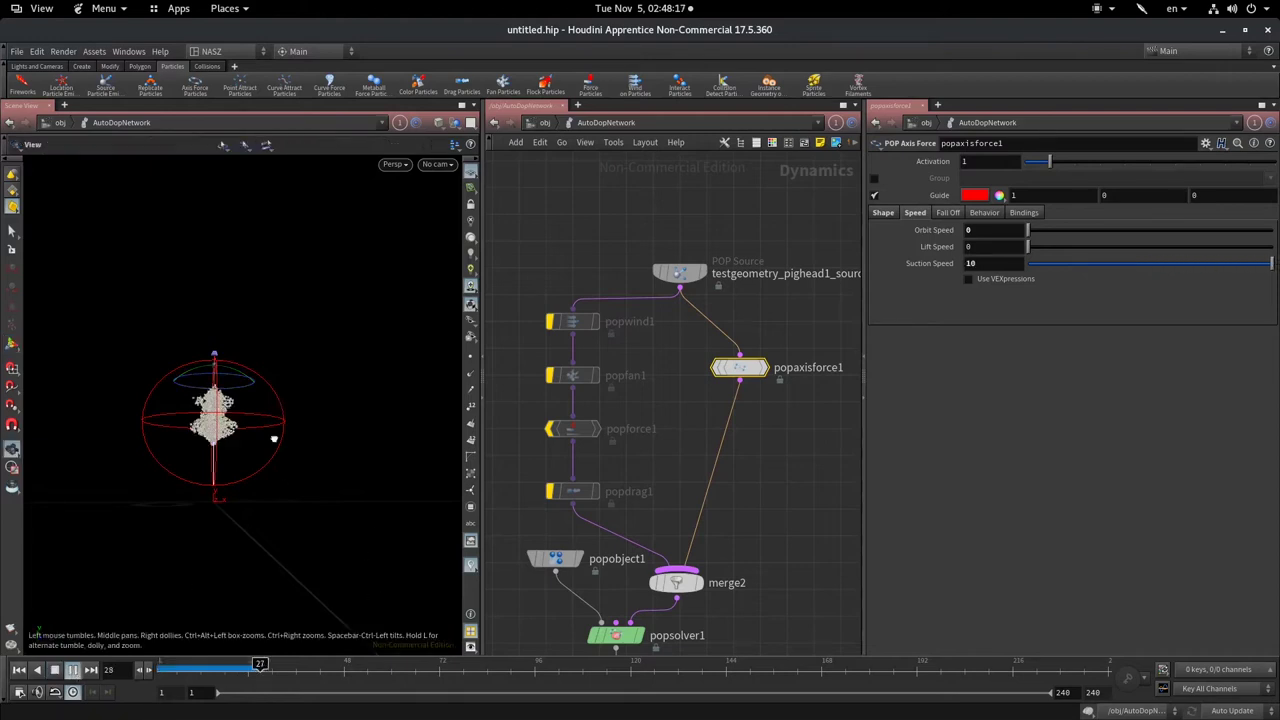
# - Set the axis force Orbit Speed to 6
pyautogui.keyDown('alt'); pyautogui.moveTo(271, 437); pyautogui.dragTo(243, 337); pyautogui.keyUp('alt')
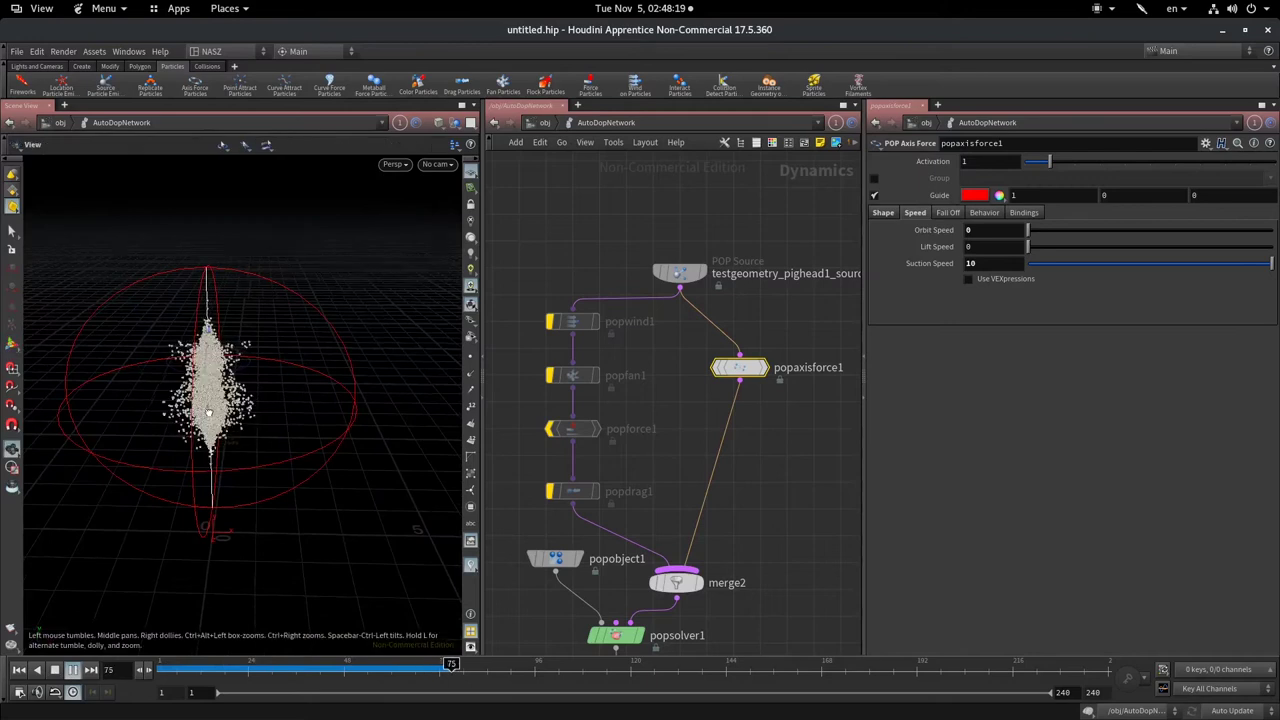
pyautogui.moveTo(222, 401)
pyautogui.mouseDown()
pyautogui.moveTo(103, 409)
pyautogui.moveTo(94, 391)
pyautogui.moveTo(137, 411)
pyautogui.moveTo(149, 400)
pyautogui.mouseUp()
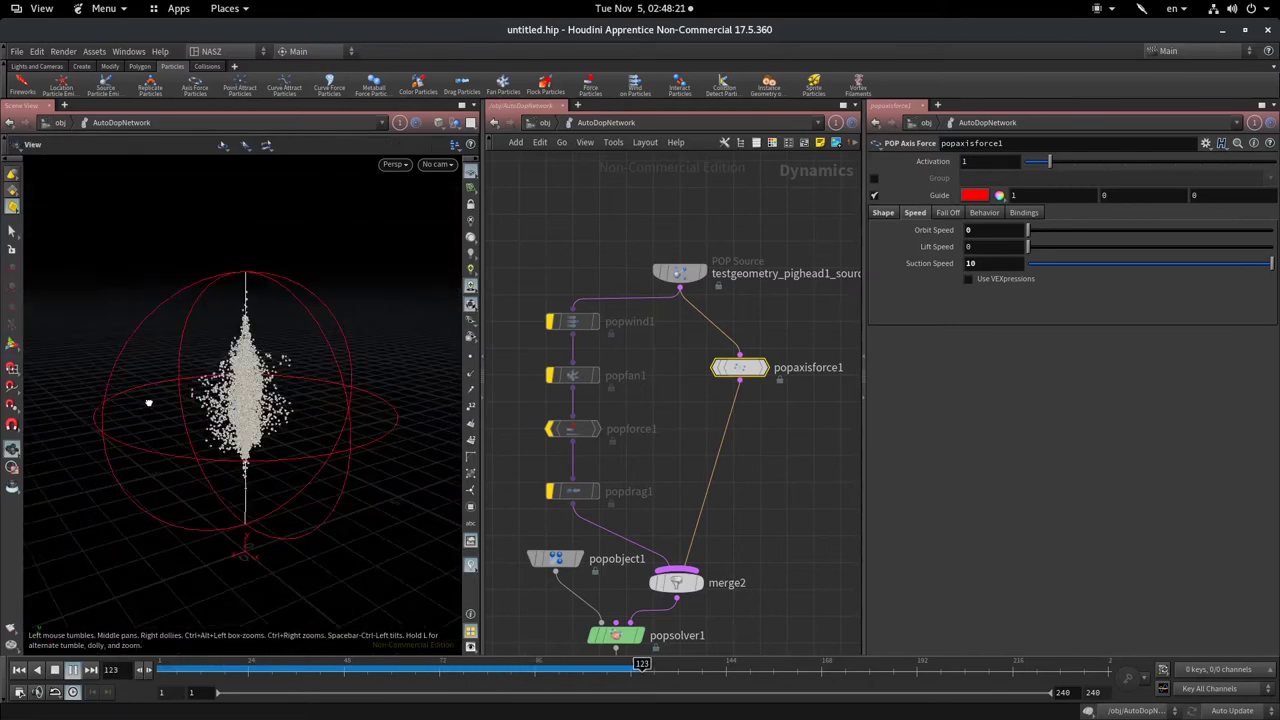
pyautogui.press('Return')
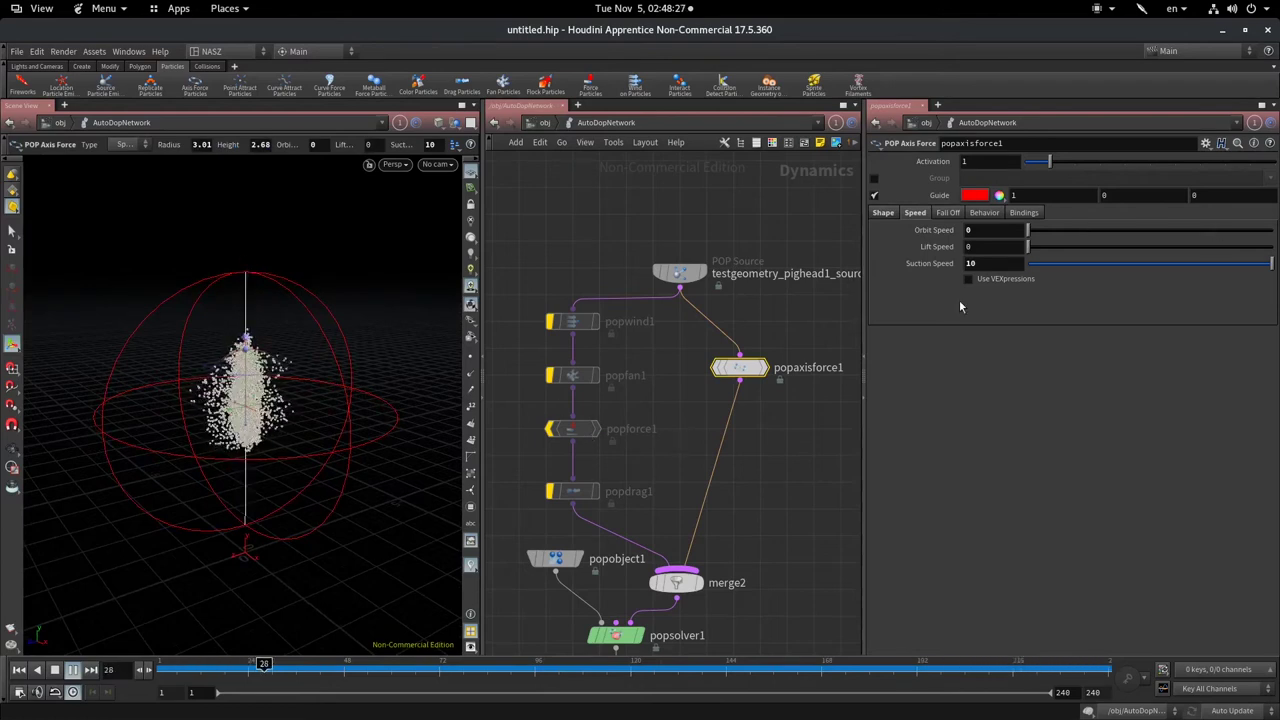
pyautogui.doubleClick(977, 230)
pyautogui.write('6')
pyautogui.press('Return')
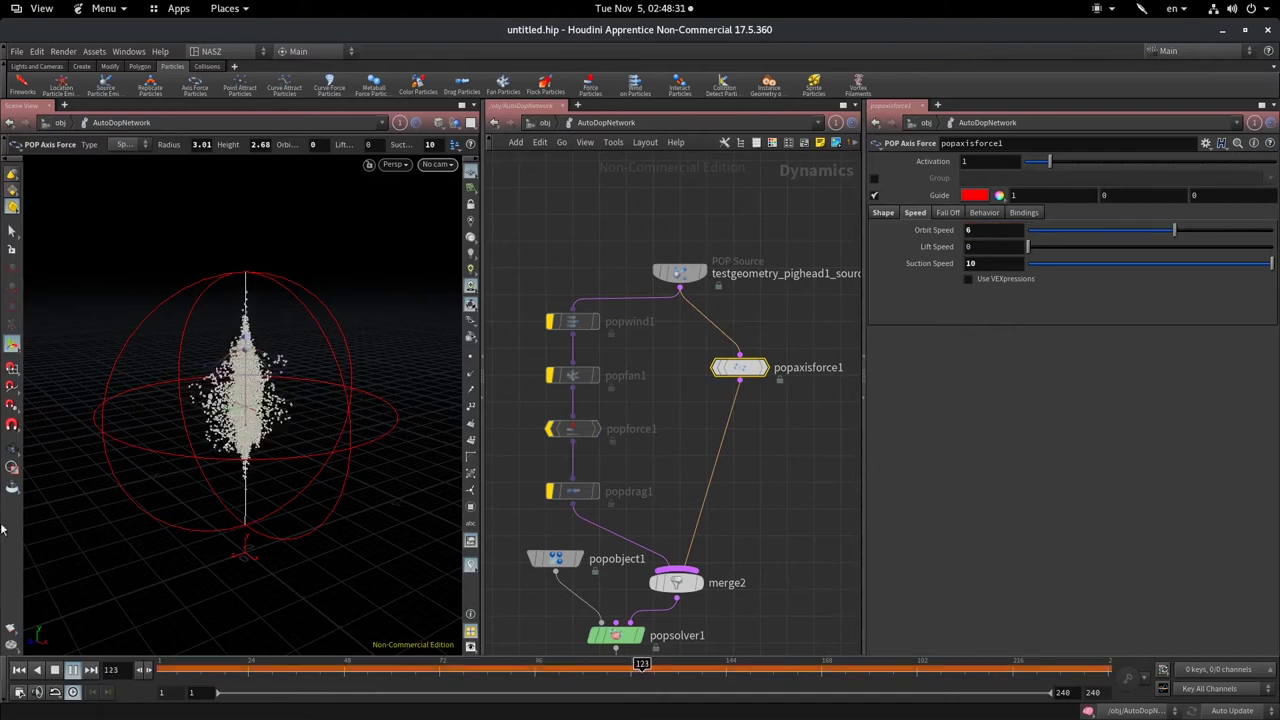
# - Replay the swirling simulation from frame 1, tumbling the view, then rewind to frame 1
pyautogui.click(54, 670)
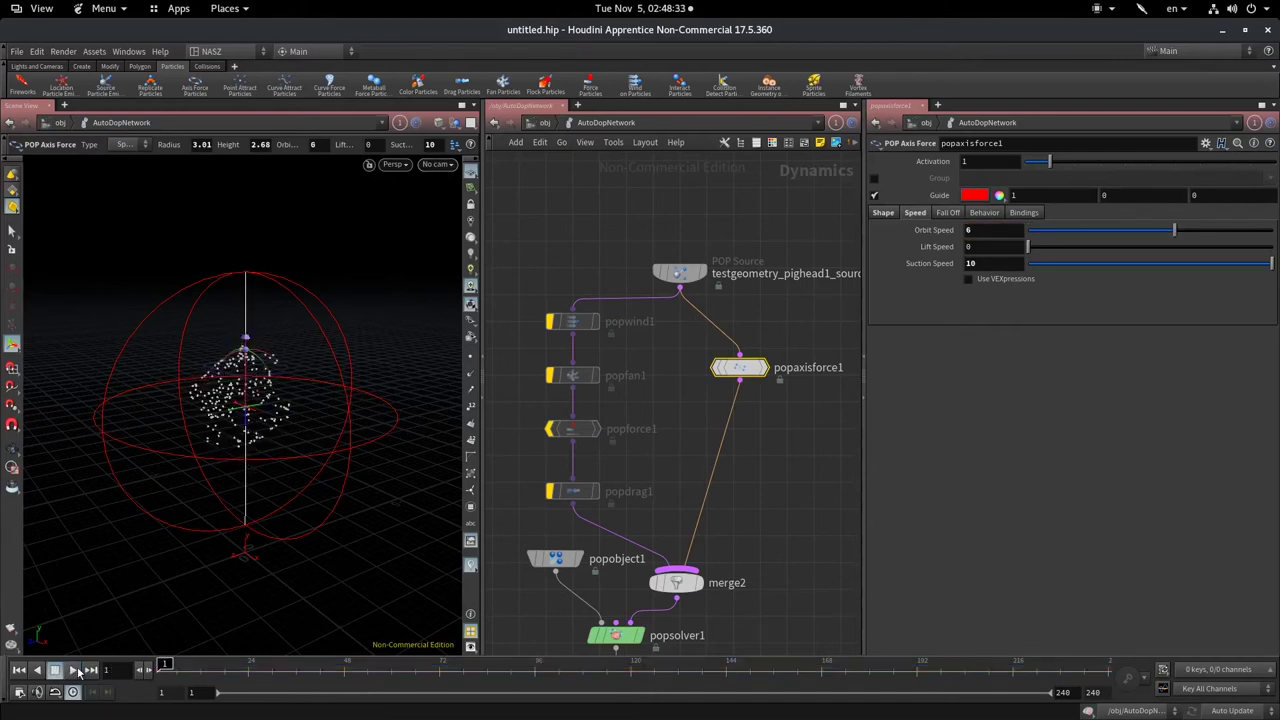
pyautogui.click(77, 670)
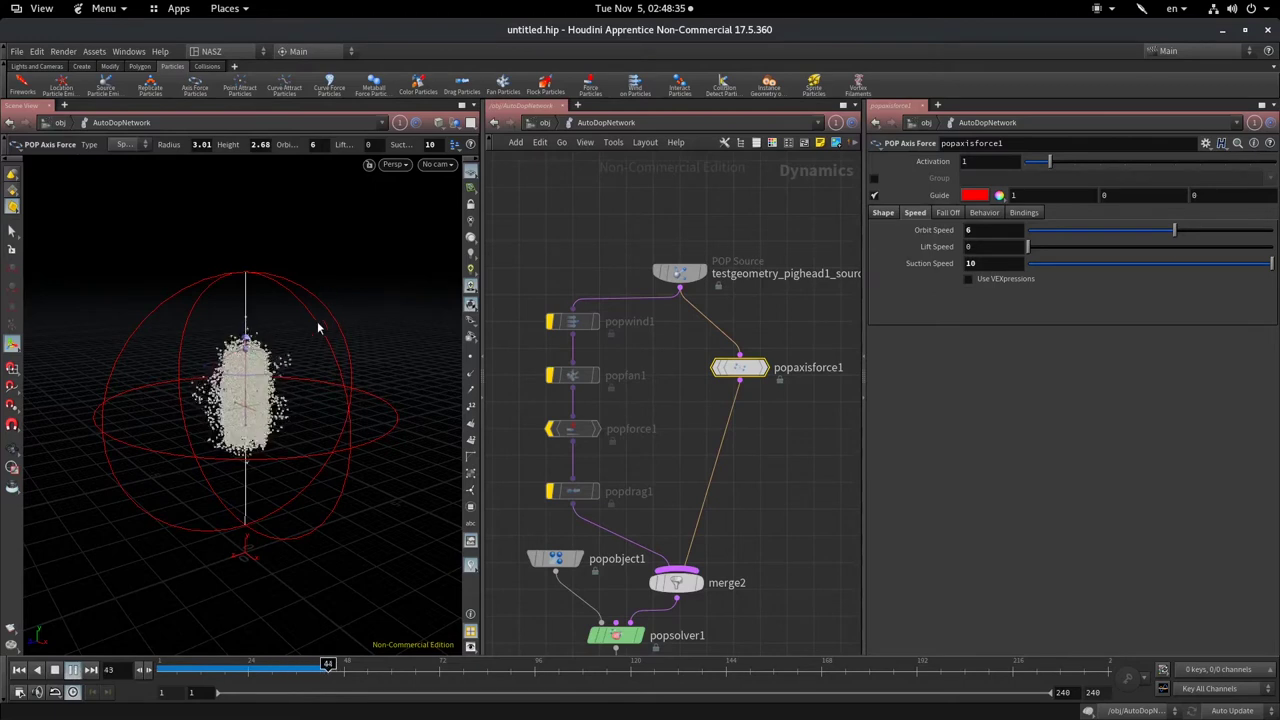
pyautogui.moveTo(318, 328); pyautogui.dragTo(240, 388)
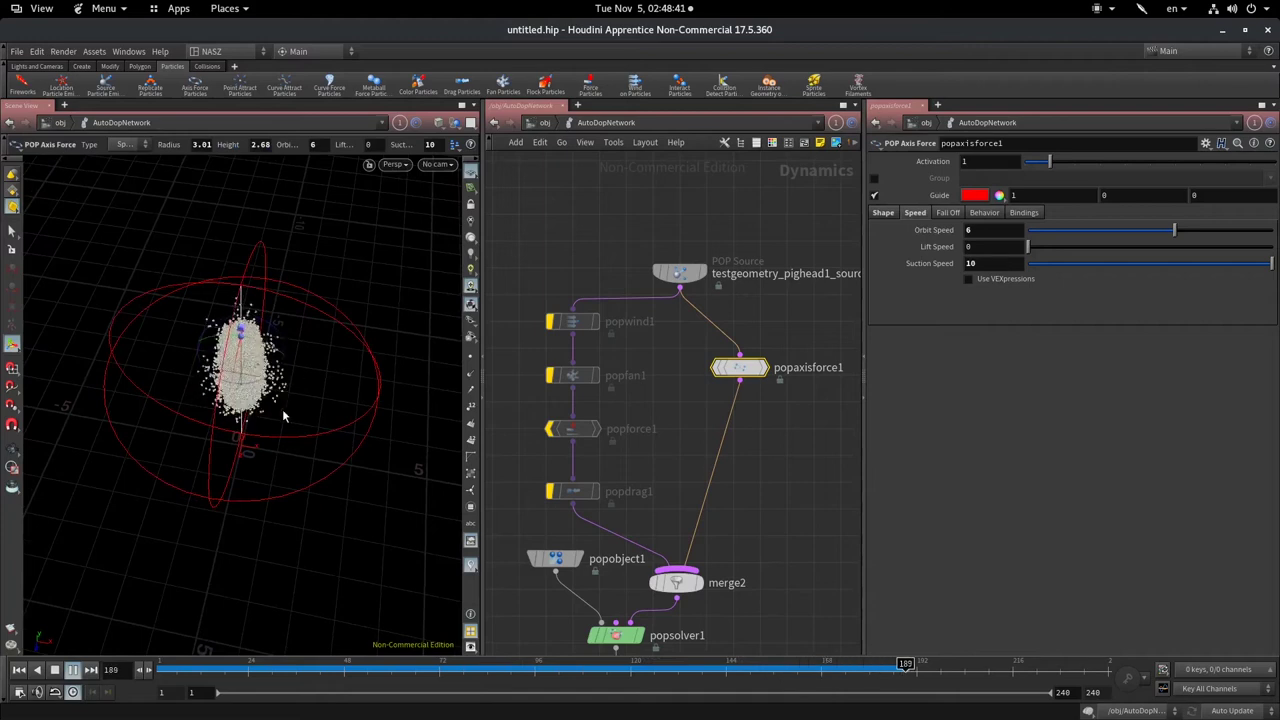
pyautogui.moveTo(282, 409); pyautogui.dragTo(330, 520)
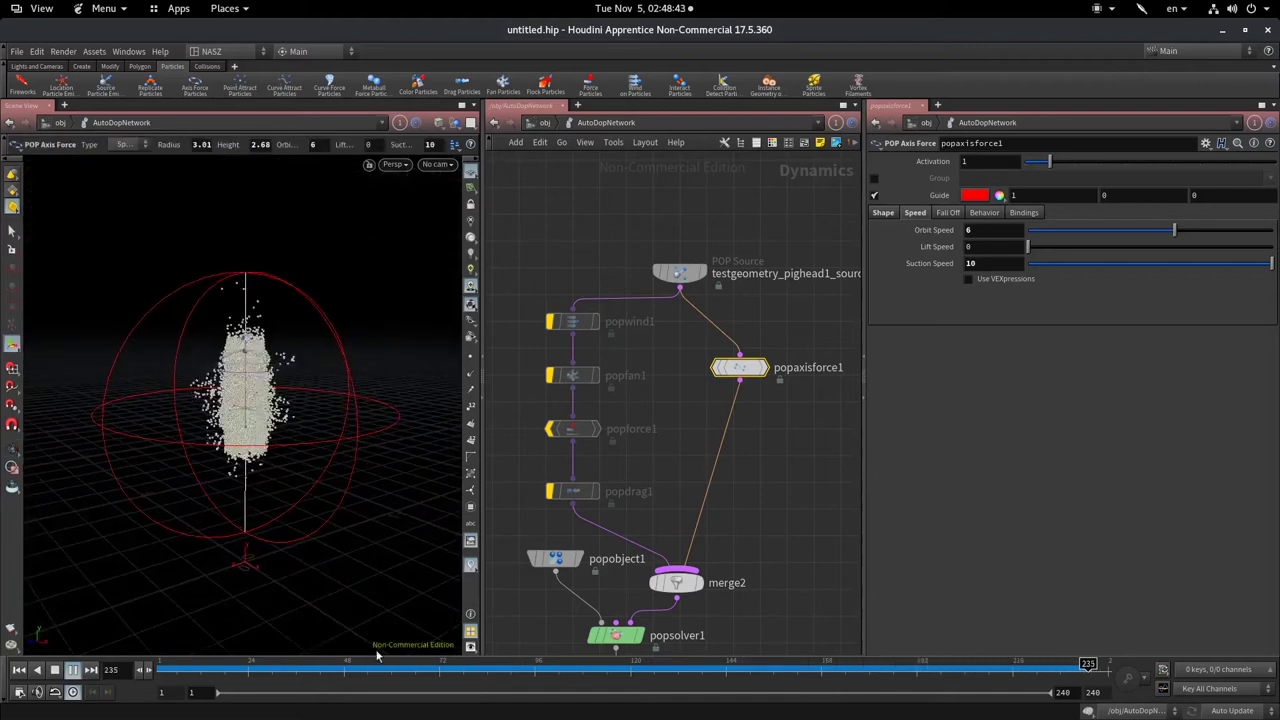
pyautogui.click(18, 669)
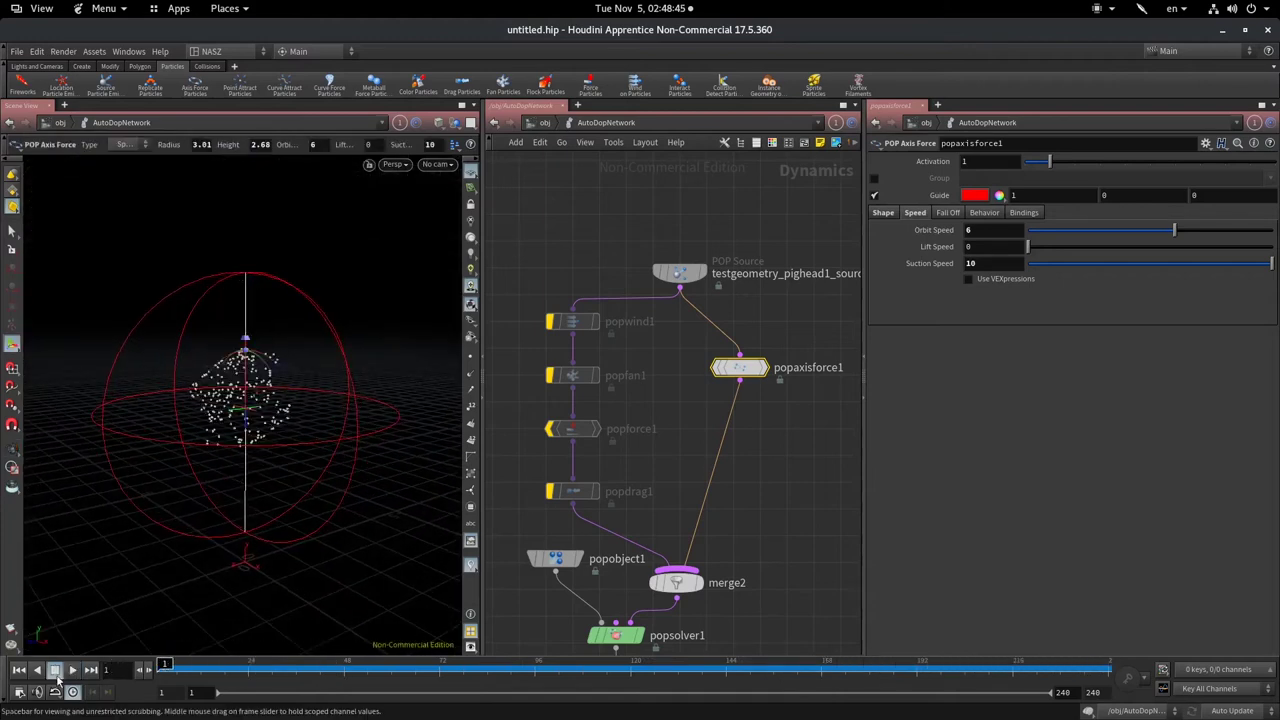
pyautogui.moveTo(740, 368)
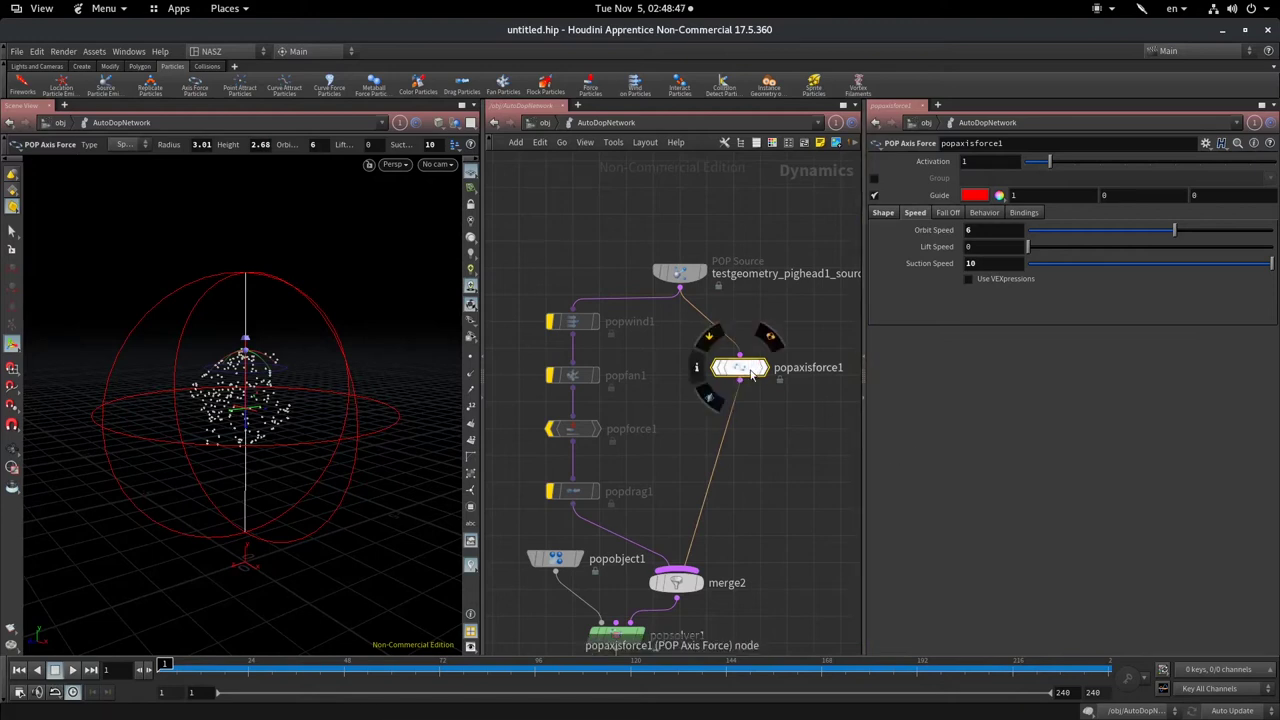
# - Move popaxisforce1 higher and change the axis force shape to Torus
pyautogui.moveTo(751, 373); pyautogui.dragTo(745, 326)
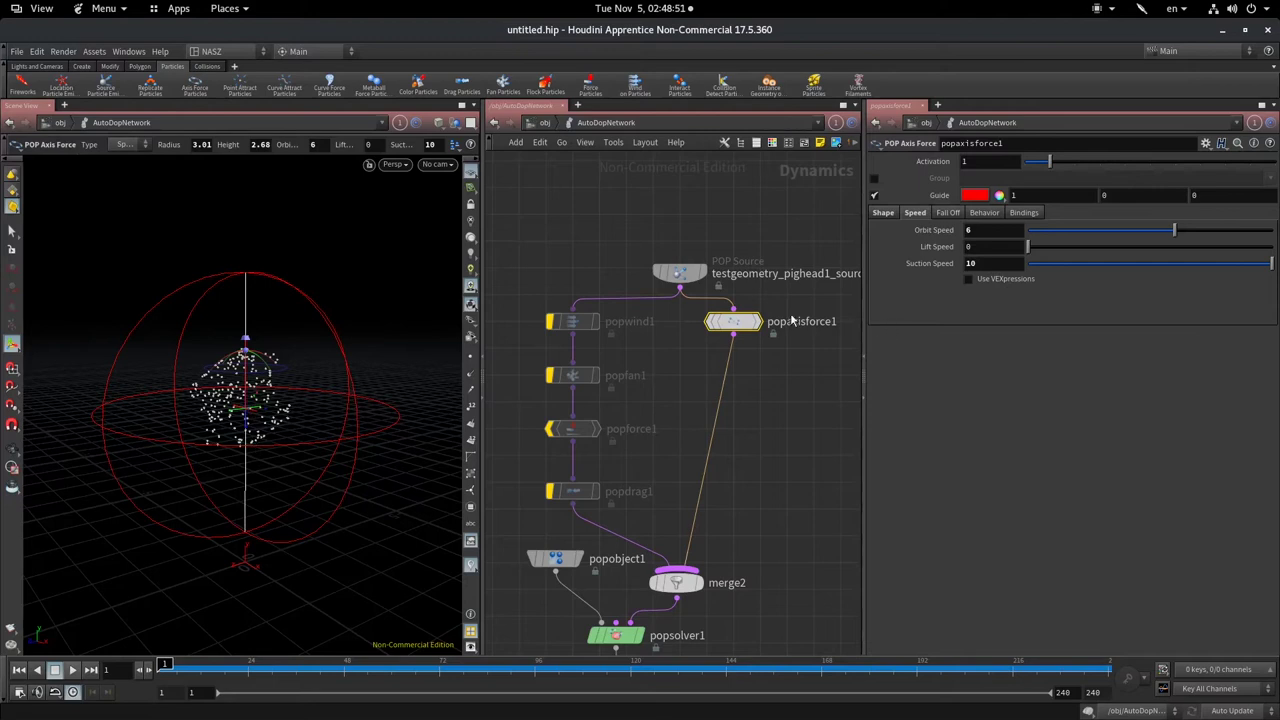
pyautogui.click(886, 213)
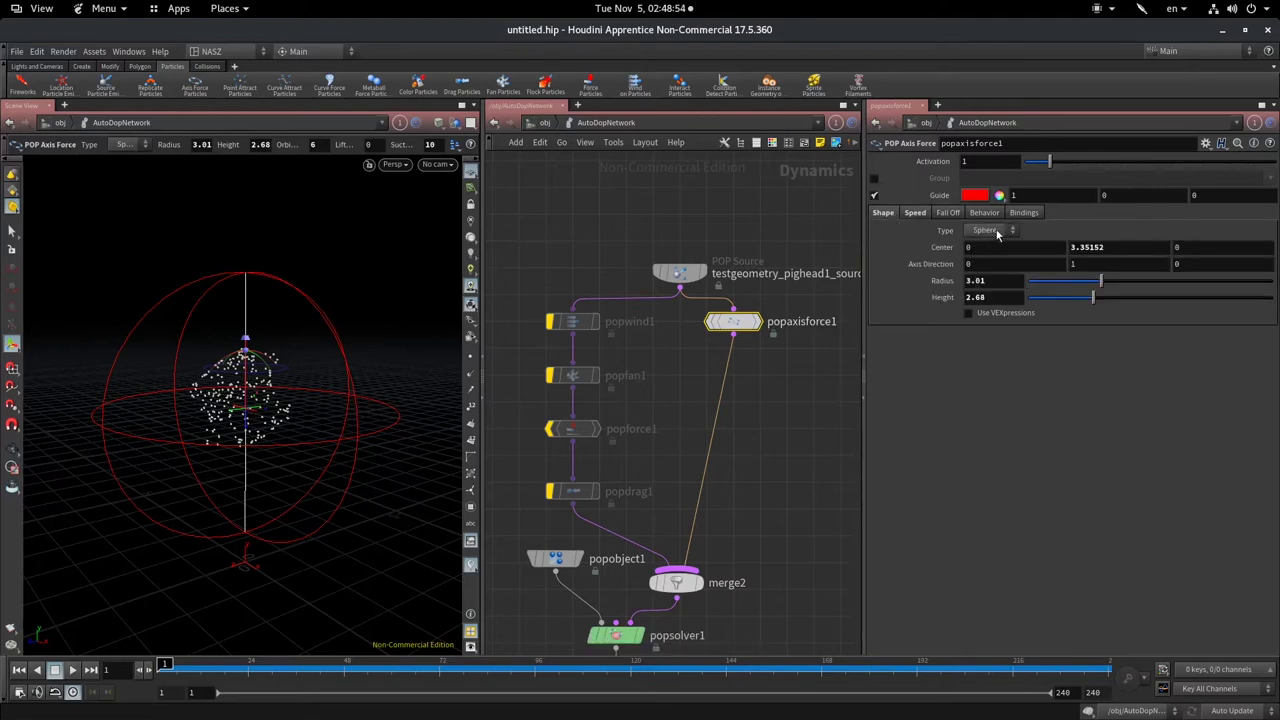
pyautogui.click(997, 231)
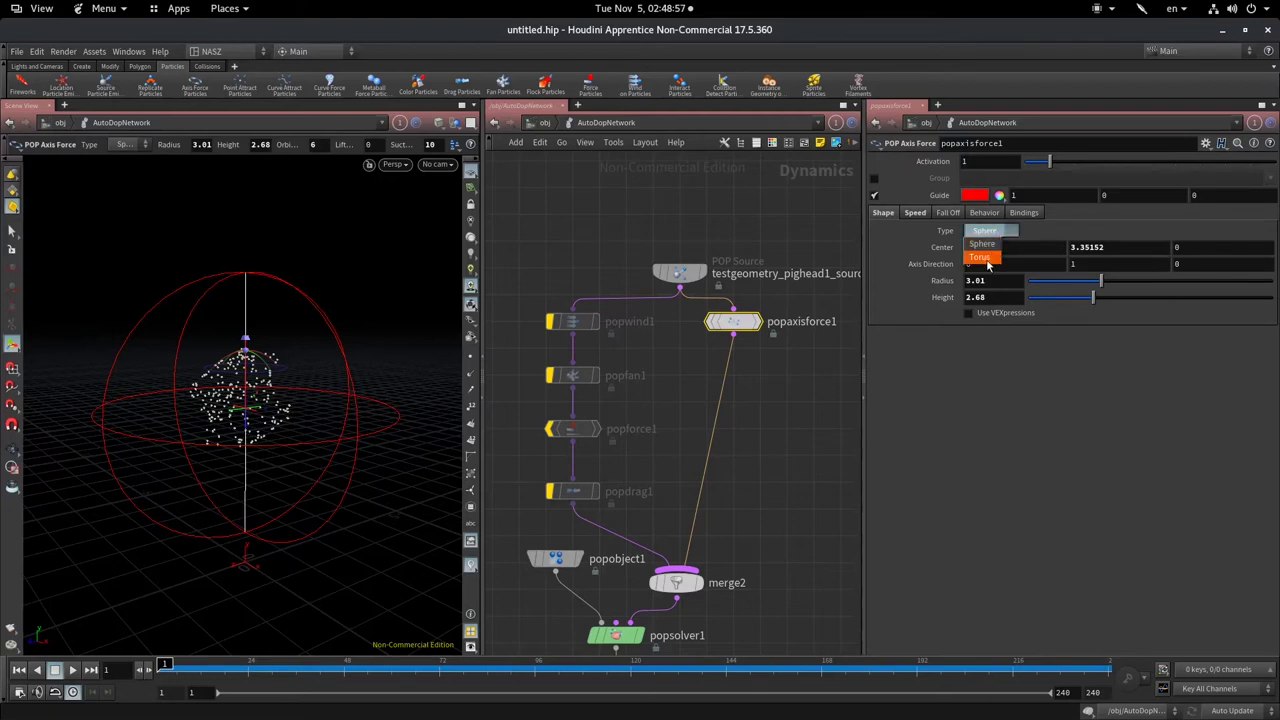
pyautogui.click(990, 262)
pyautogui.press('Escape')
pyautogui.moveTo(214, 345)
pyautogui.mouseDown()
pyautogui.moveTo(323, 320)
pyautogui.moveTo(200, 371)
pyautogui.moveTo(177, 417)
pyautogui.moveTo(200, 430)
pyautogui.moveTo(437, 320)
pyautogui.mouseUp()
pyautogui.press('Return')
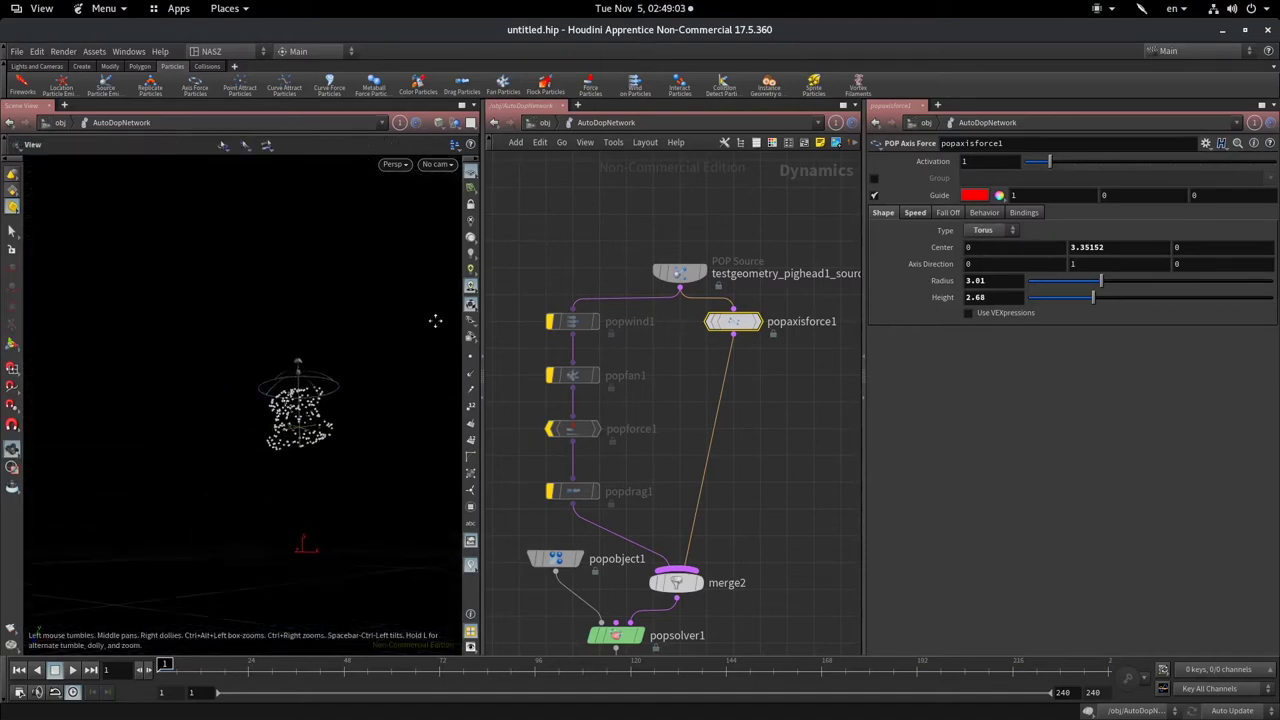
# - Preview the torus-shaped force, then stop and rewind to frame 1
pyautogui.click(71, 671)
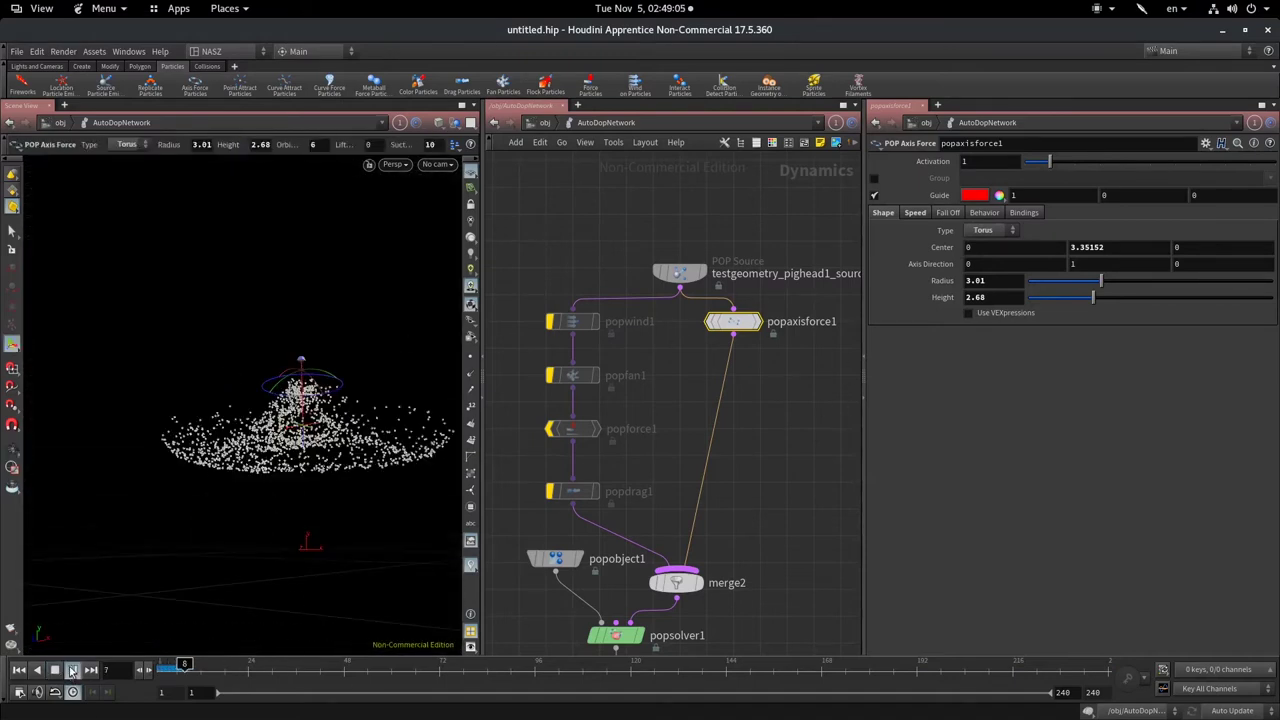
pyautogui.press('Escape')
pyautogui.moveTo(250, 500)
pyautogui.mouseDown()
pyautogui.moveTo(354, 436)
pyautogui.moveTo(330, 400)
pyautogui.mouseUp()
pyautogui.press('Return')
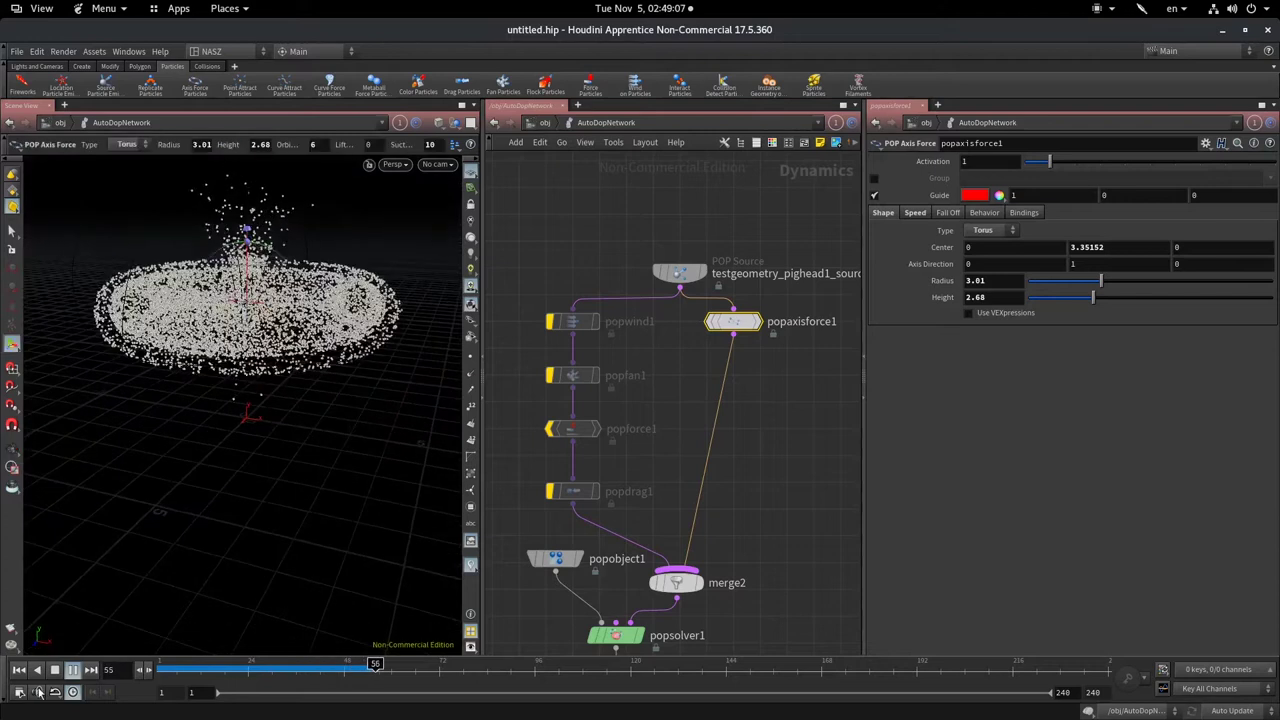
pyautogui.click(55, 669)
pyautogui.click(17, 670)
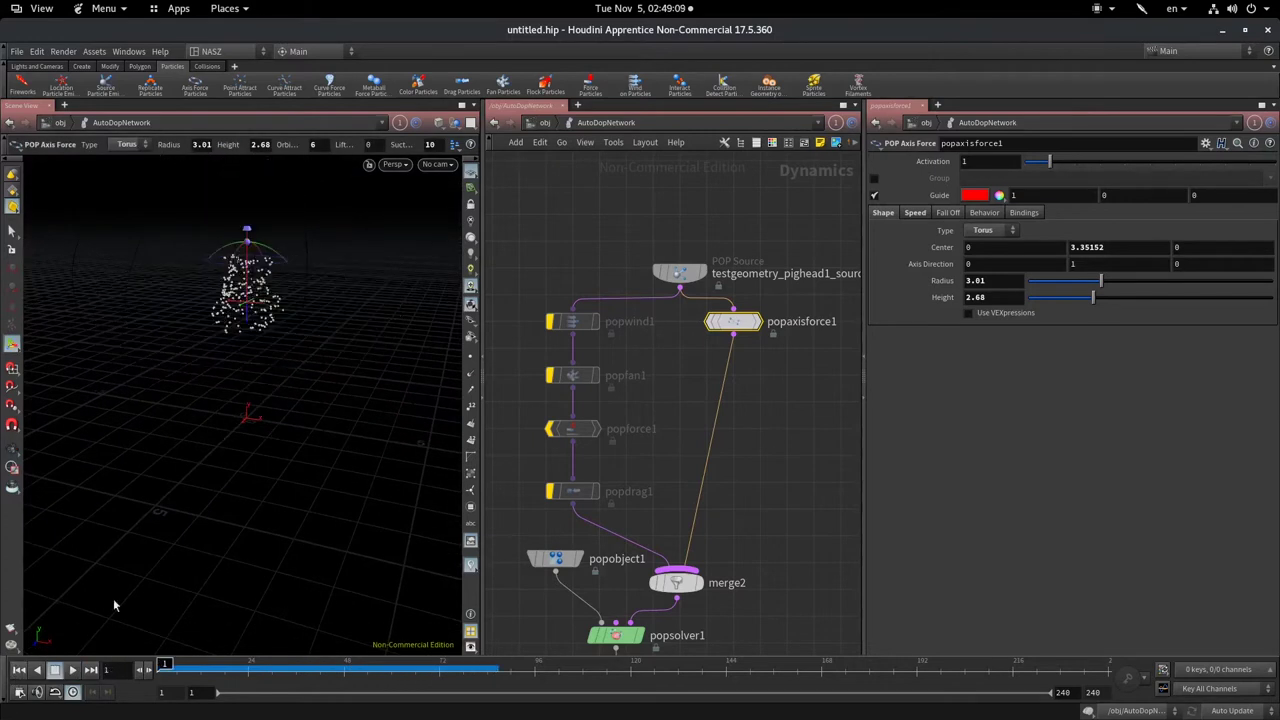
# - Review the Fall Off and Behavior settings, then set the force shape back to Sphere
pyautogui.click(948, 213)
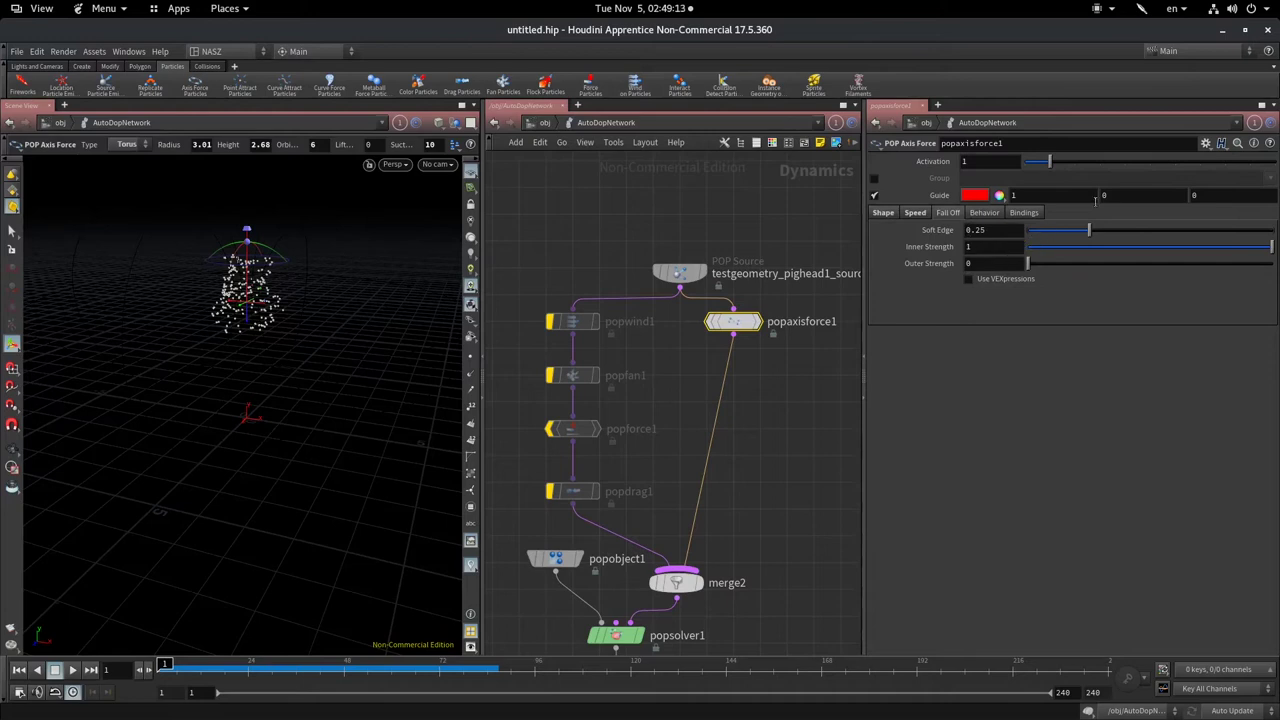
pyautogui.click(985, 213)
pyautogui.click(945, 213)
pyautogui.click(885, 214)
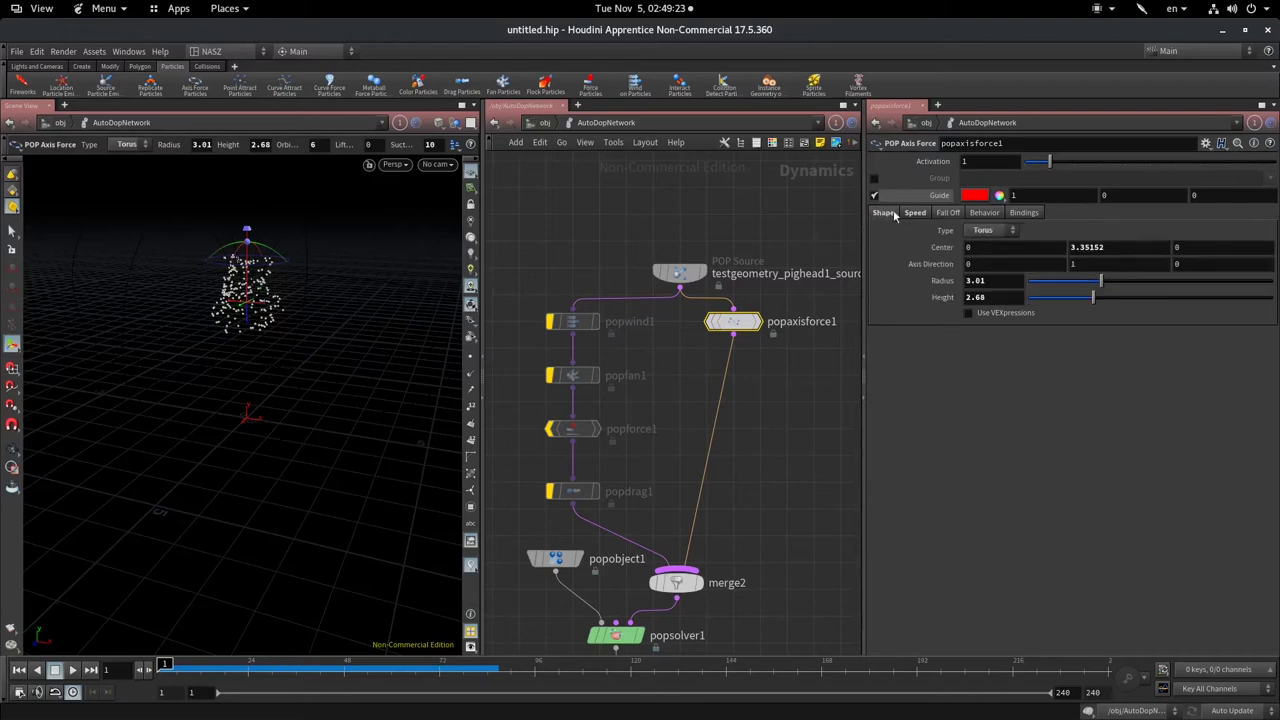
pyautogui.click(990, 230)
pyautogui.click(990, 247)
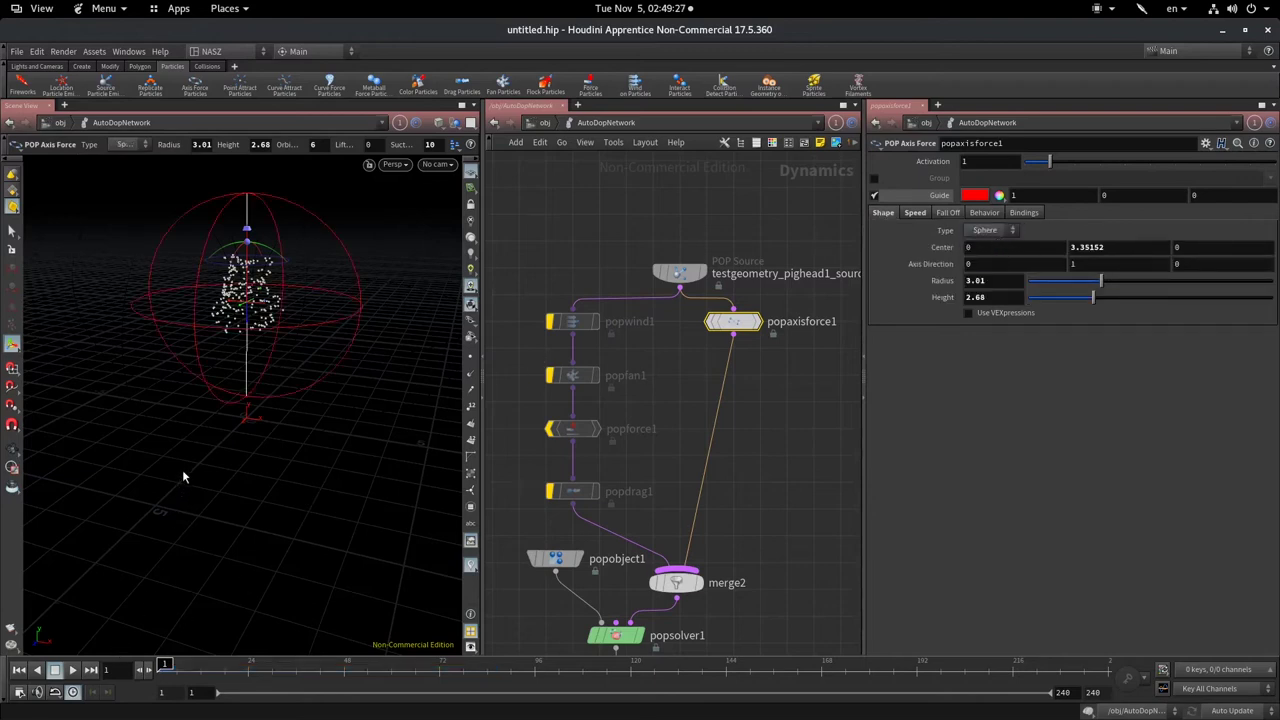
pyautogui.moveTo(733, 322)
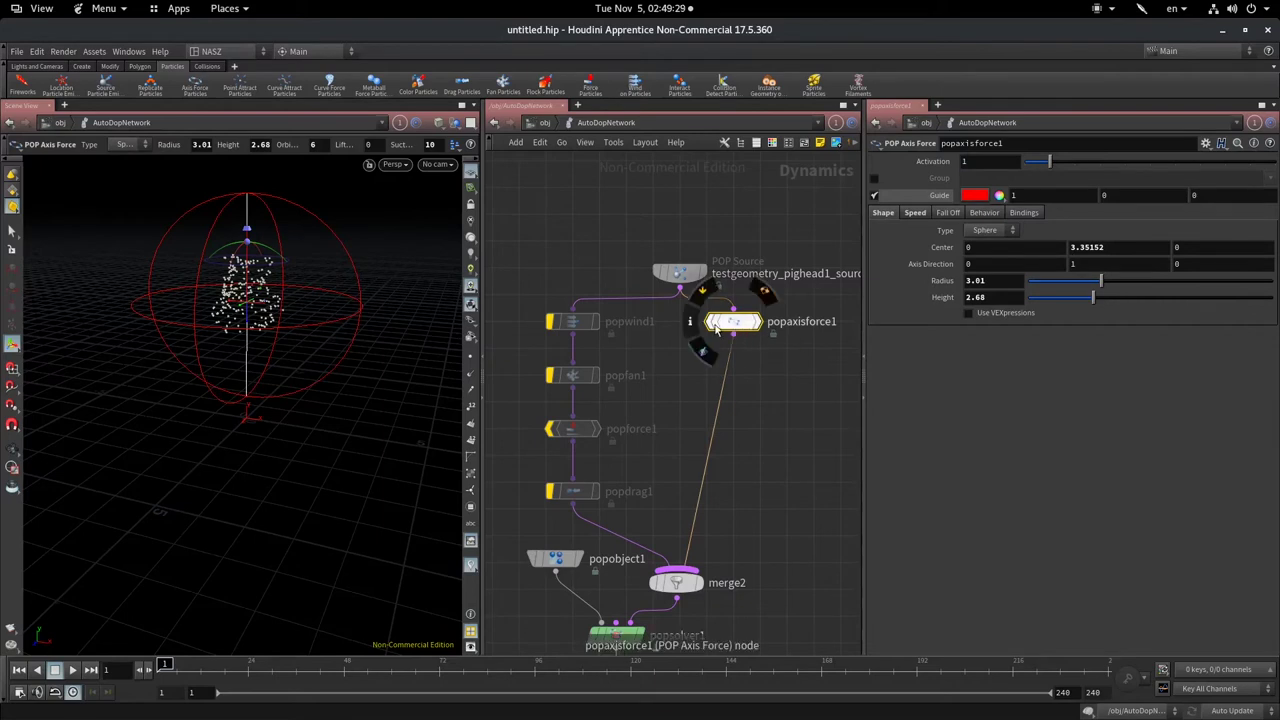
# - Wire popaxisforce1 inline, add a POP Kill node, and feed the pig-head source into popkill1
pyautogui.moveTo(712, 330); pyautogui.dragTo(688, 362)
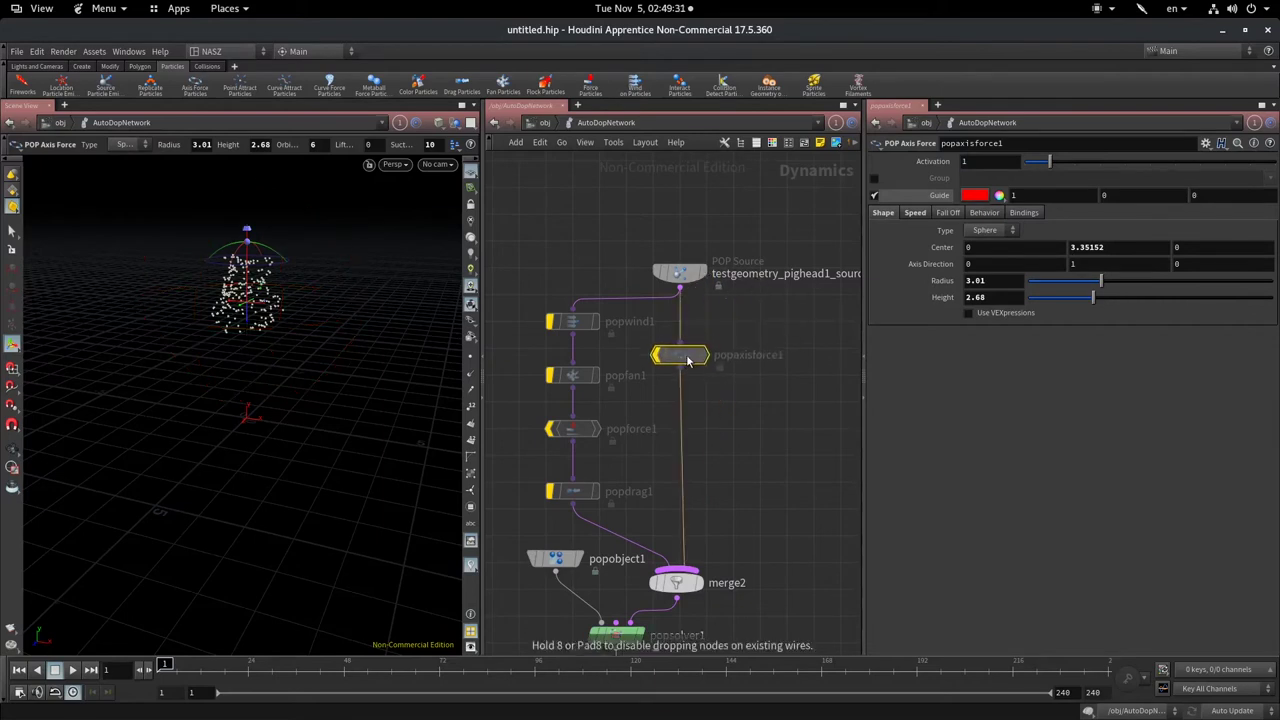
pyautogui.press('Tab')
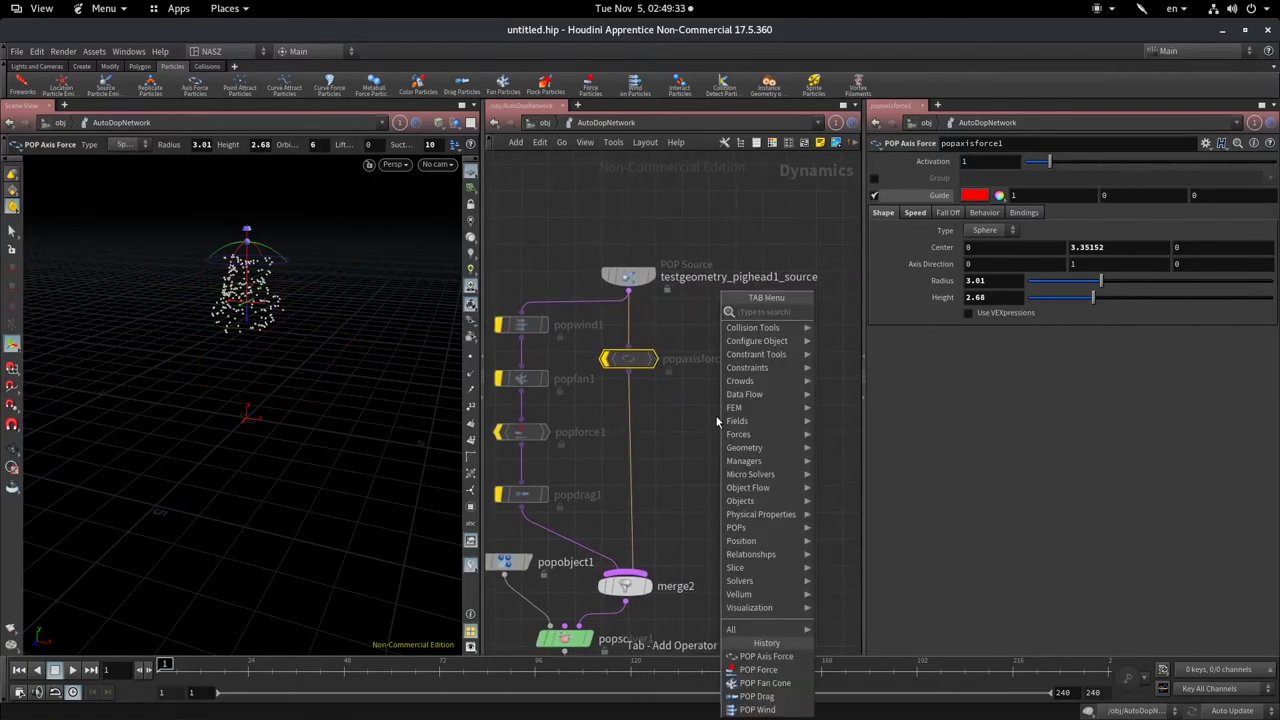
pyautogui.write('pop')
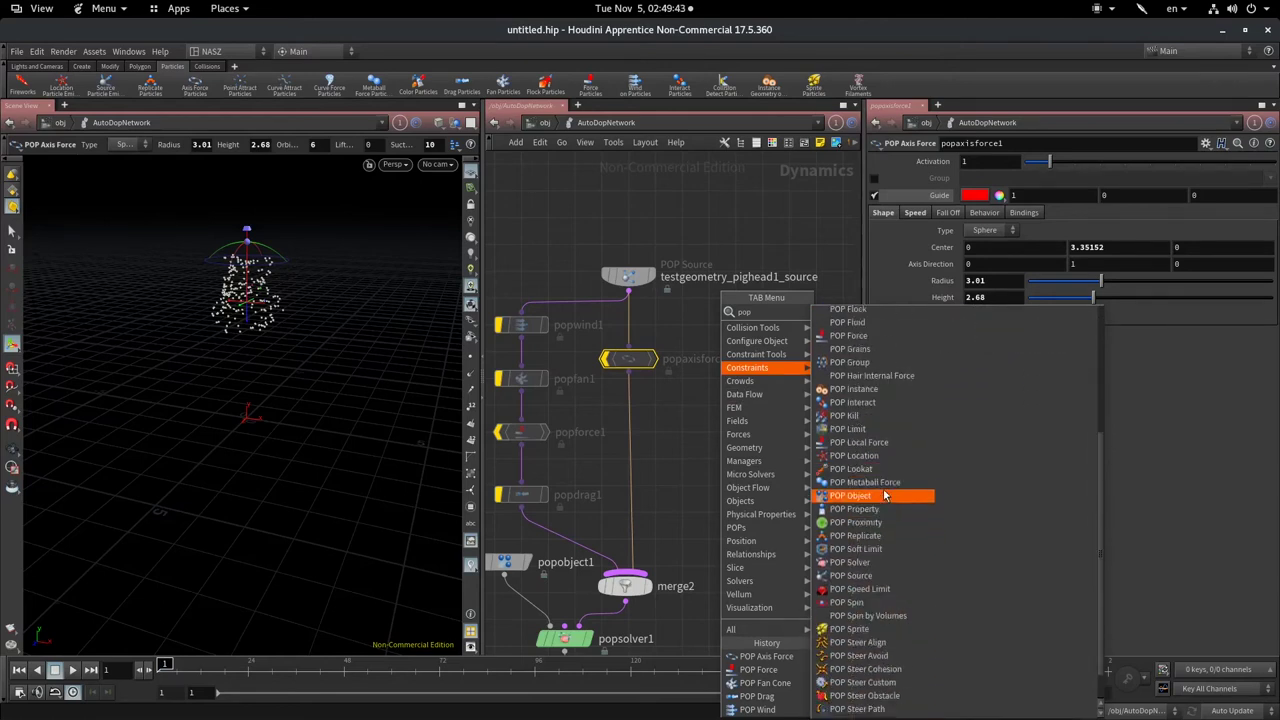
pyautogui.click(877, 413)
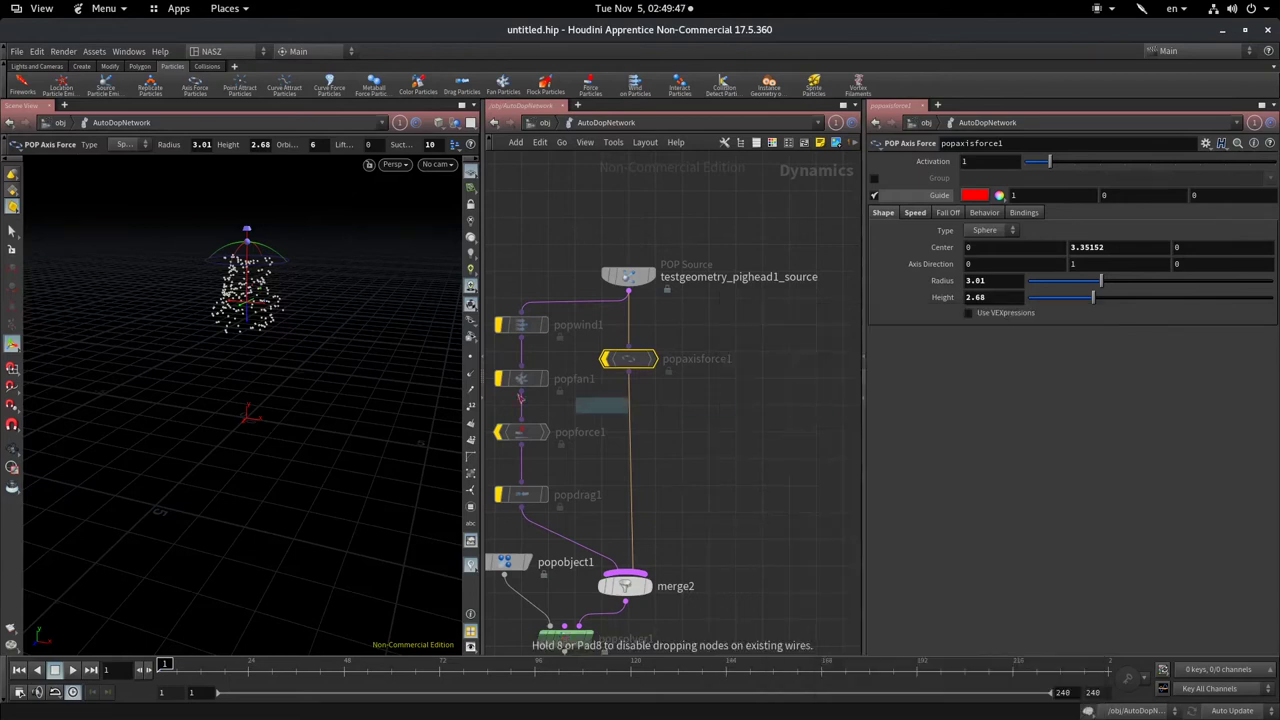
pyautogui.click(789, 365)
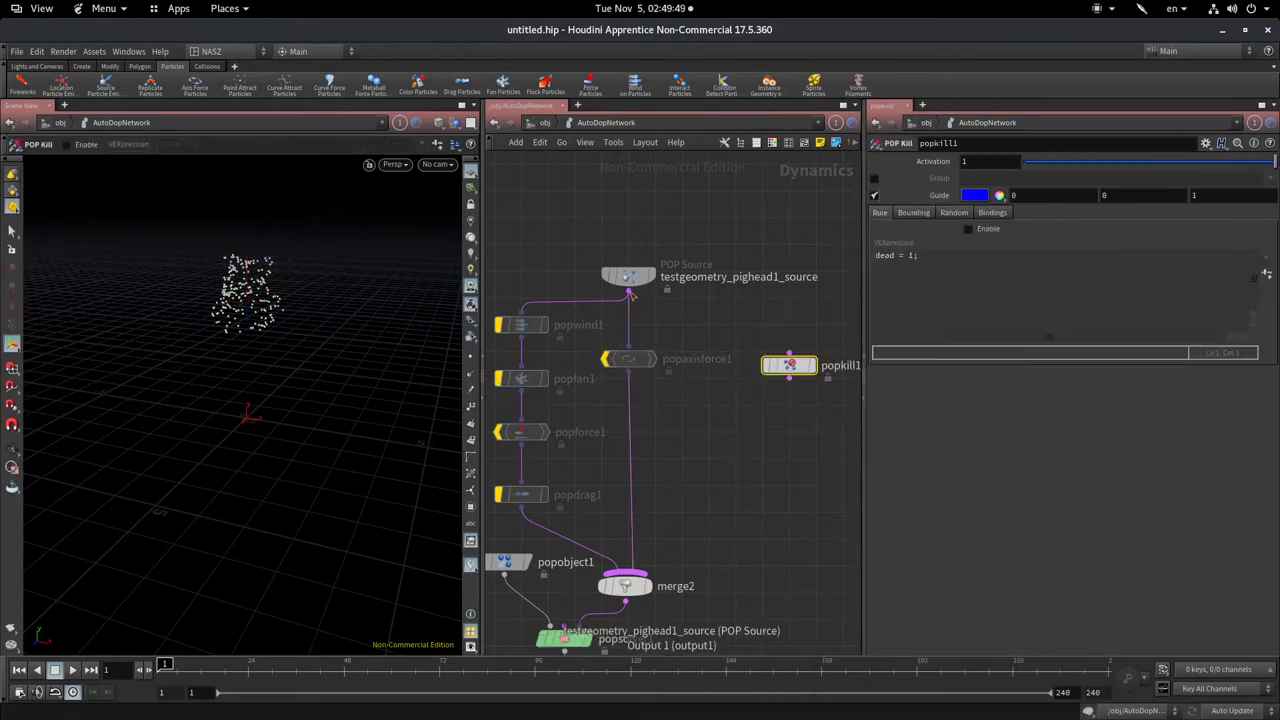
pyautogui.moveTo(629, 291)
pyautogui.mouseDown()
pyautogui.moveTo(789, 354)
pyautogui.moveTo(625, 578)
pyautogui.mouseUp()
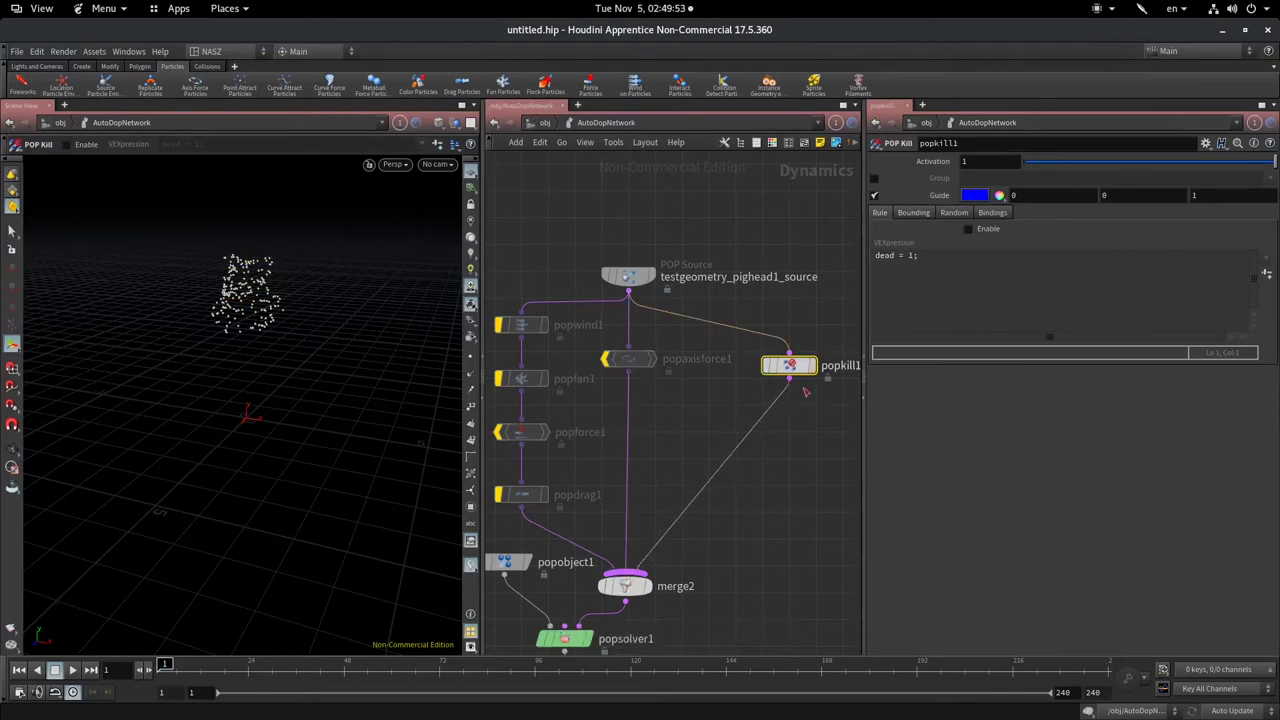
pyautogui.moveTo(789, 366)
pyautogui.moveTo(789, 367); pyautogui.dragTo(789, 380)
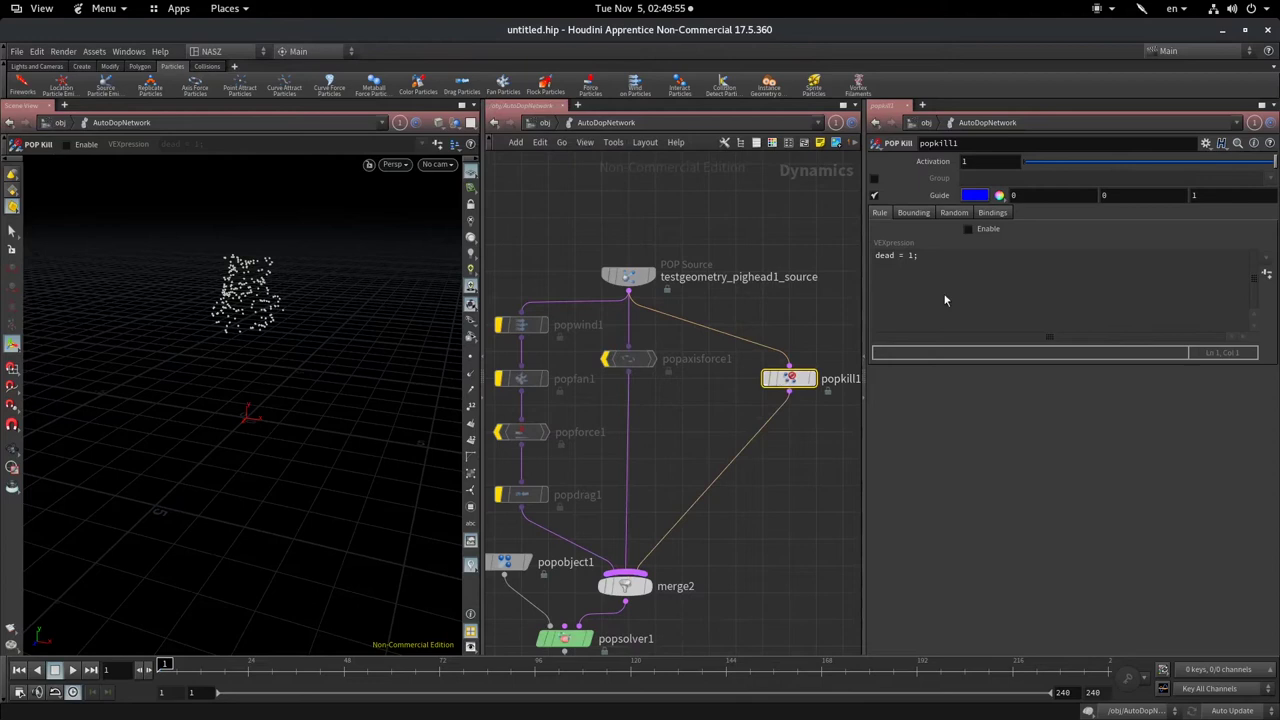
# - Enable popkill1's Bounding rule, keeping the size-1 box centred at the origin
pyautogui.click(914, 213)
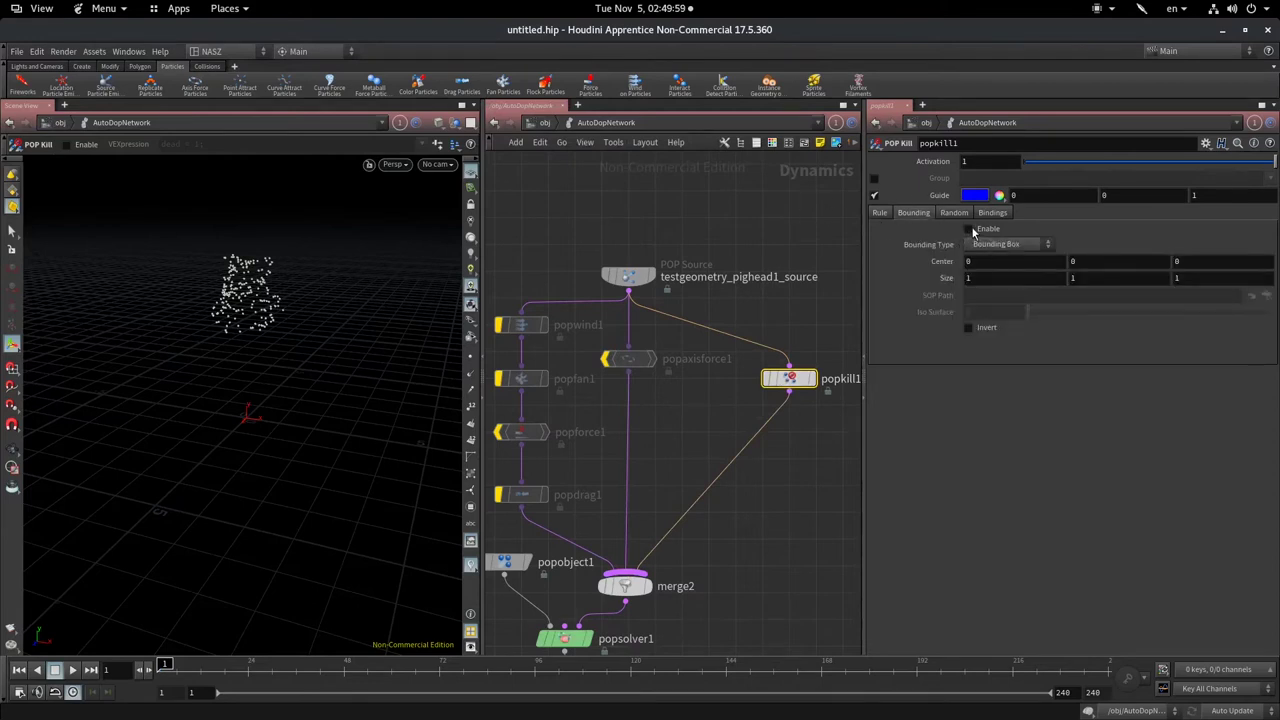
pyautogui.click(968, 229)
pyautogui.moveTo(315, 398); pyautogui.dragTo(5, 447)
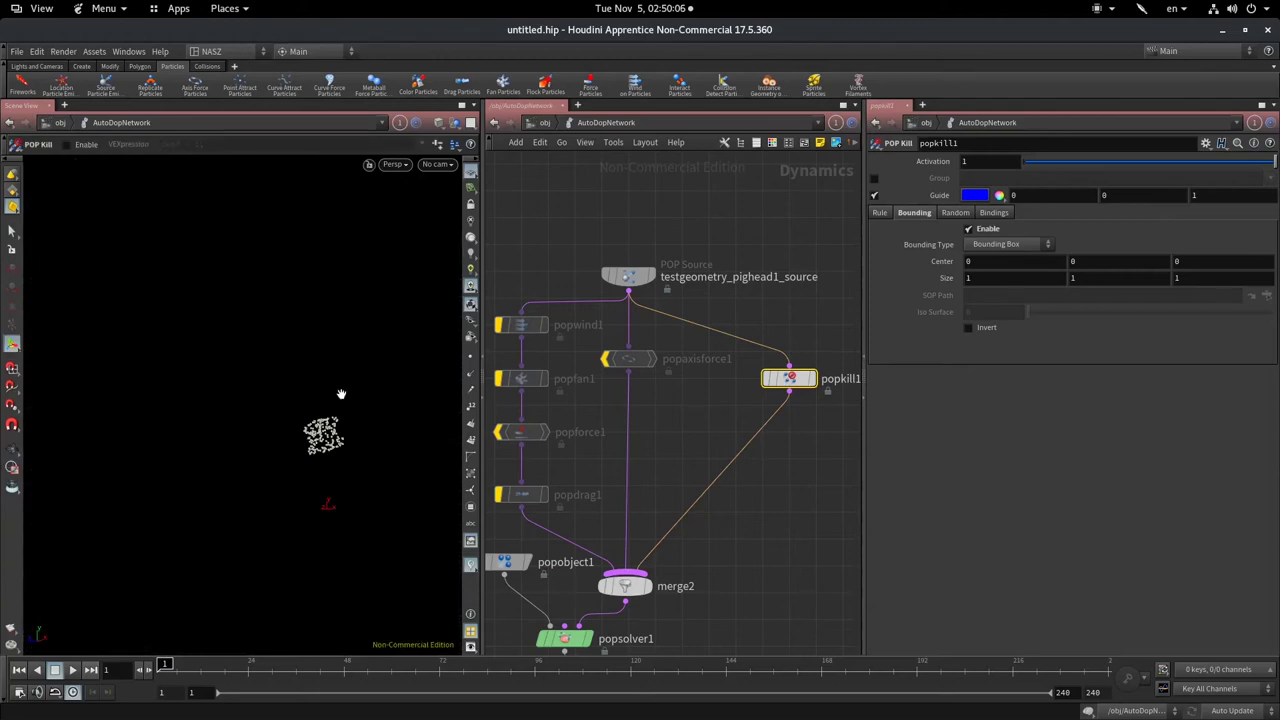
pyautogui.moveTo(341, 394); pyautogui.dragTo(395, 424)
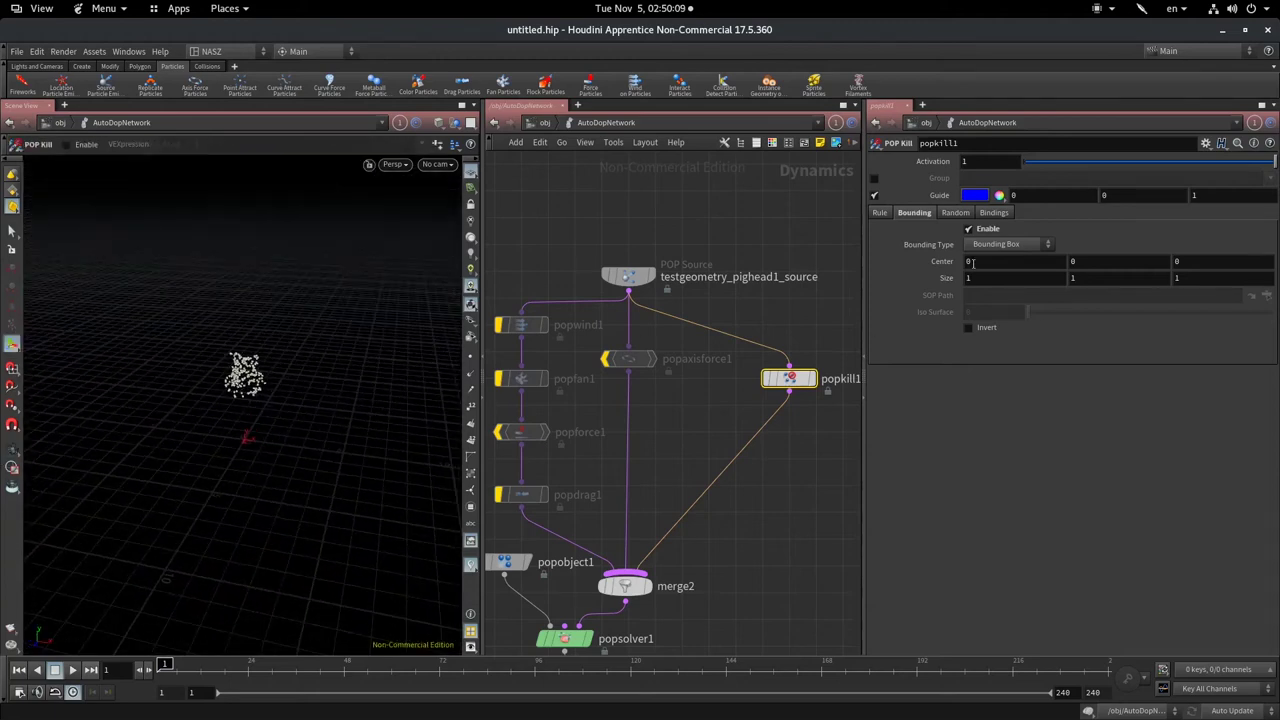
pyautogui.moveTo(938, 282); pyautogui.dragTo(940, 282, button='middle')
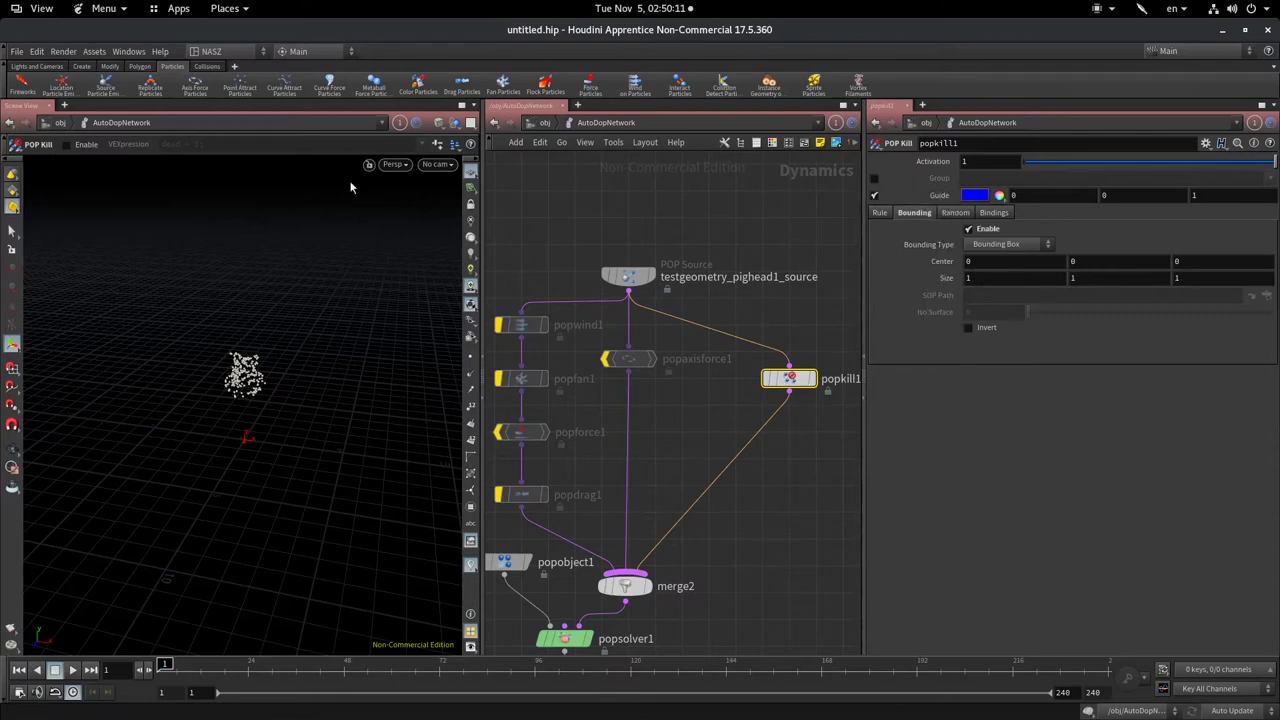
# - Briefly open a context view pane beside the scene, then play the simulation
pyautogui.click(64, 104)
pyautogui.moveTo(100, 131)
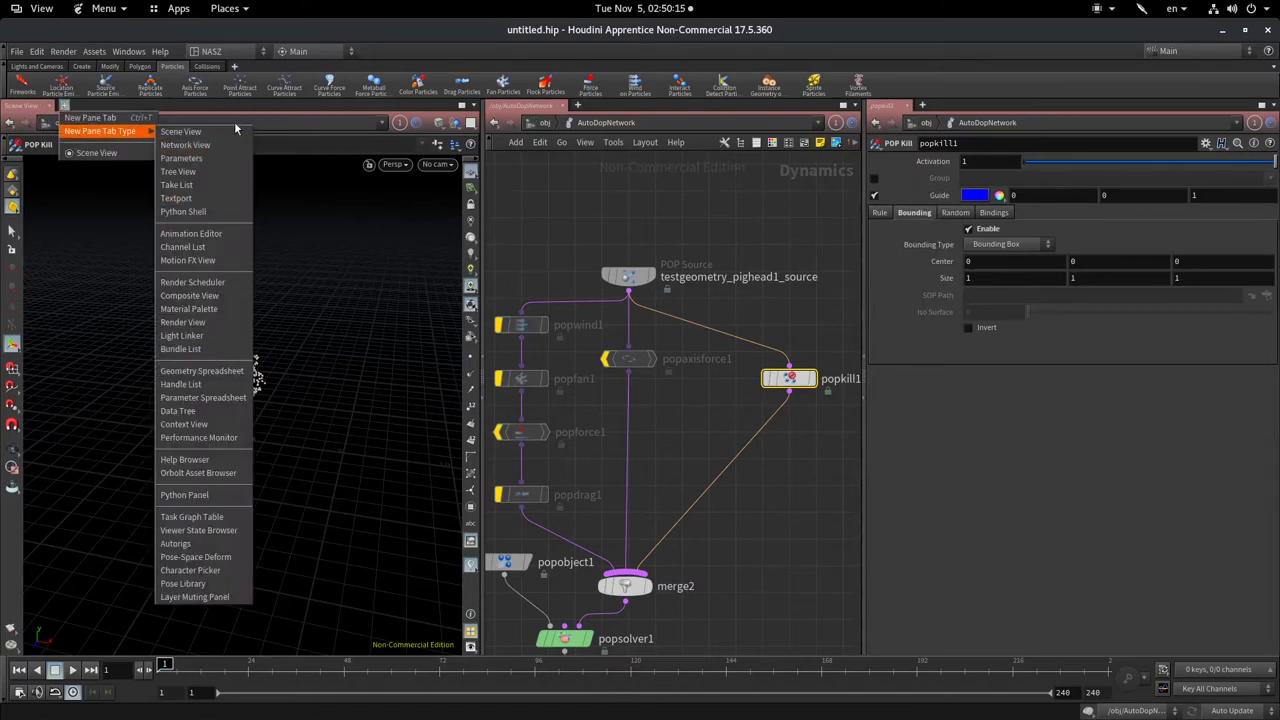
pyautogui.click(211, 424)
pyautogui.moveTo(252, 337)
pyautogui.mouseDown()
pyautogui.moveTo(266, 400)
pyautogui.moveTo(297, 374)
pyautogui.moveTo(139, 523)
pyautogui.moveTo(152, 450)
pyautogui.mouseUp()
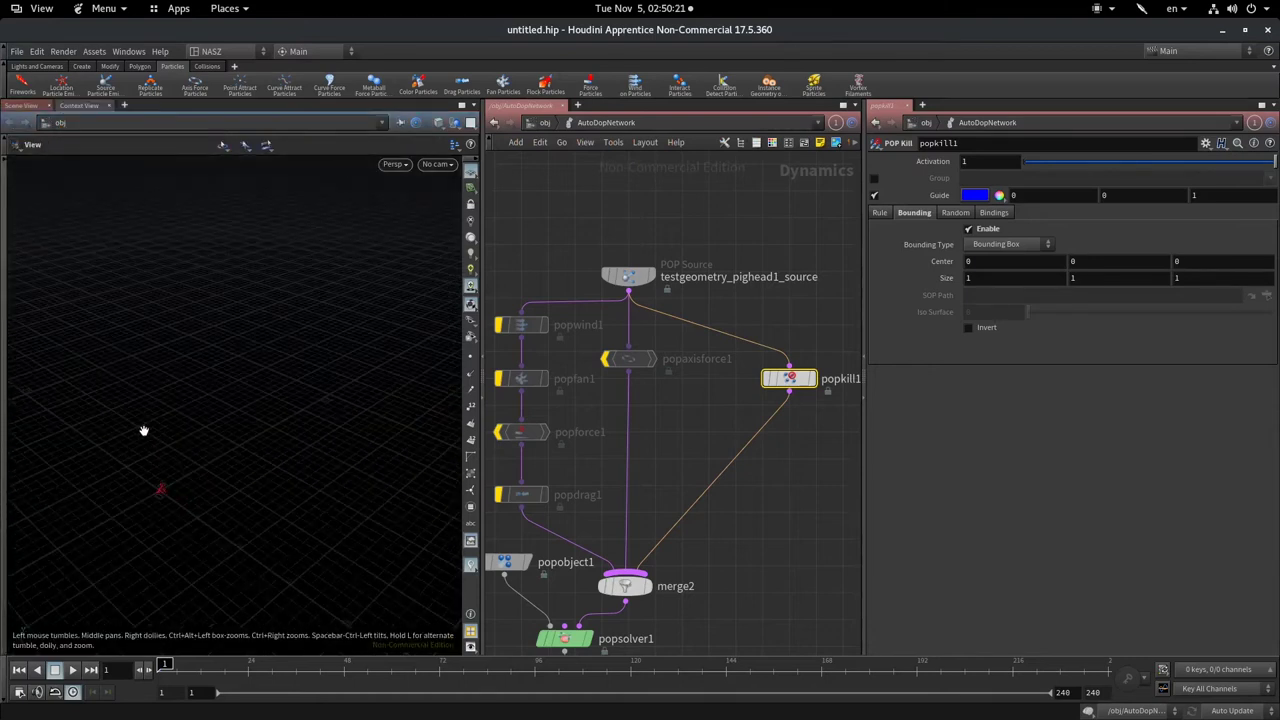
pyautogui.click(110, 106)
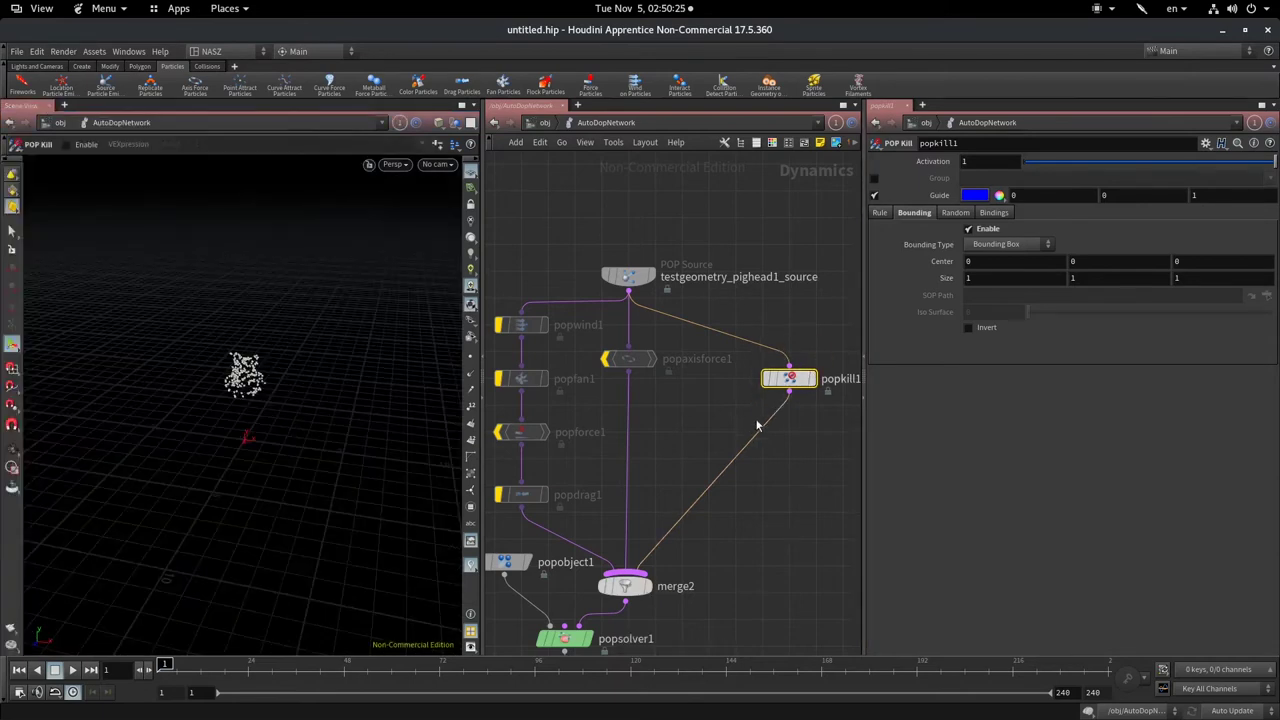
pyautogui.click(72, 670)
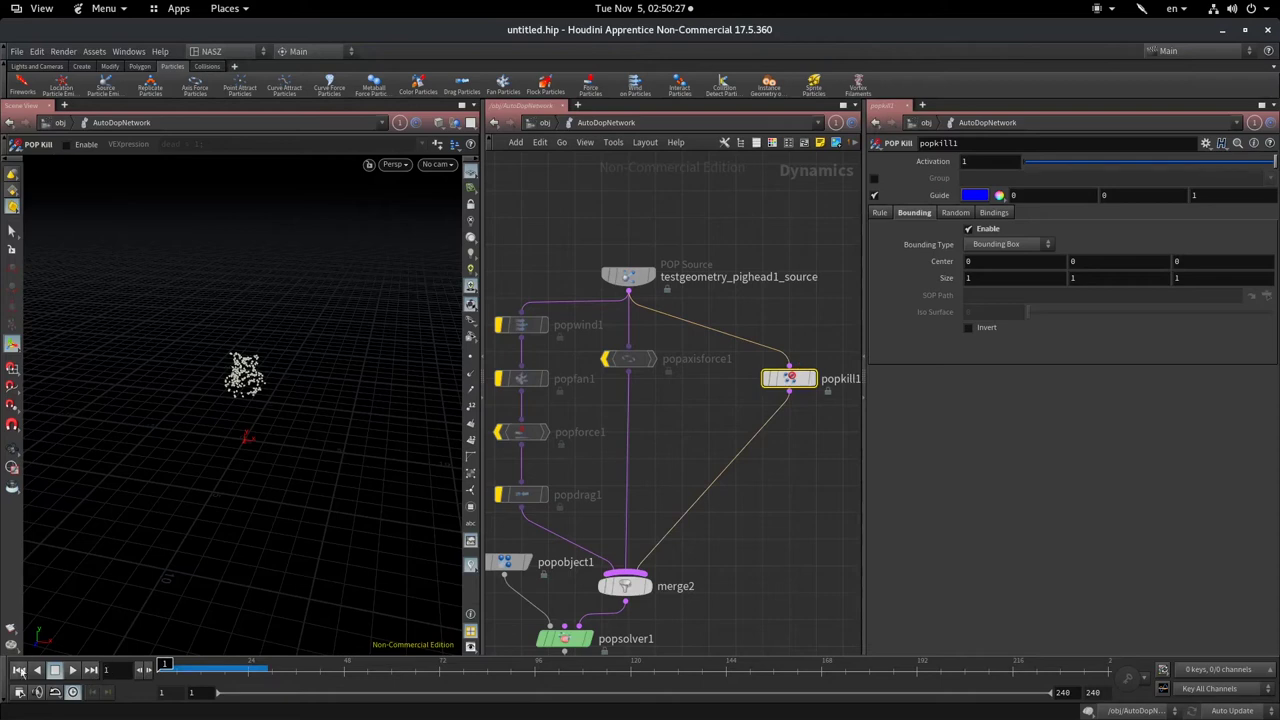
# - Play and stop the simulation, switch the kill region to a sphere, and rewind
pyautogui.click(73, 671)
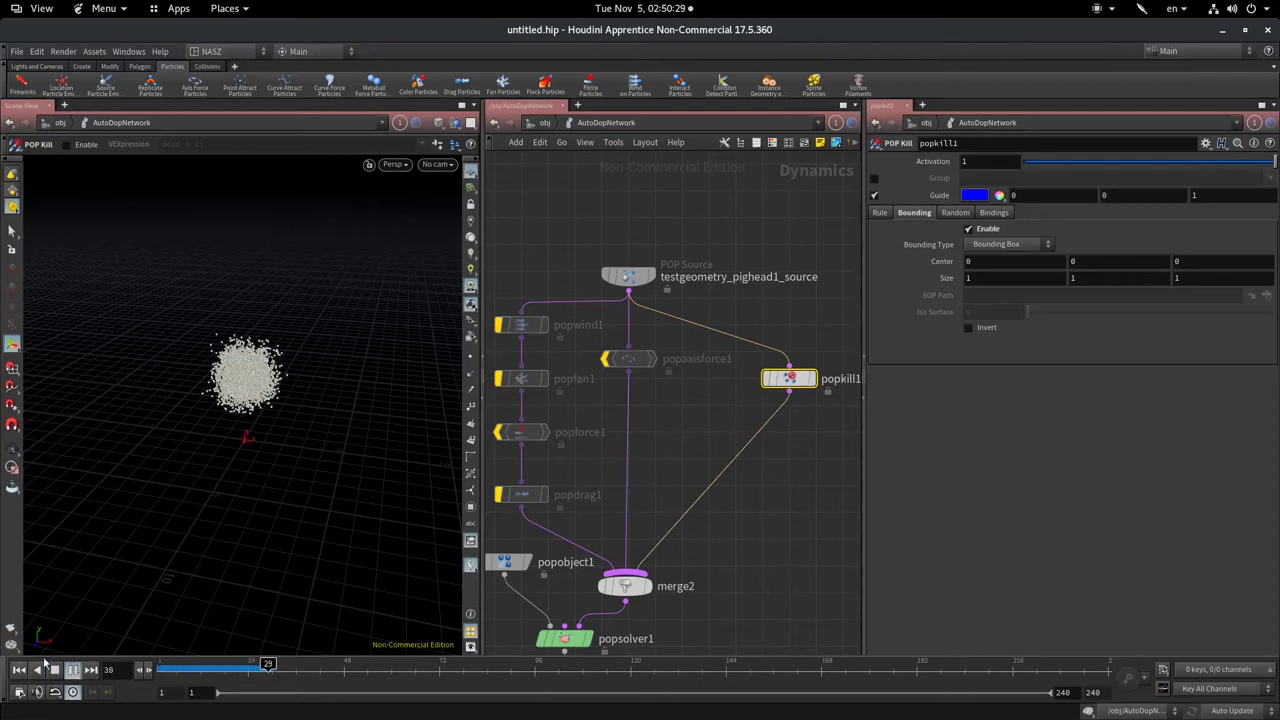
pyautogui.click(54, 671)
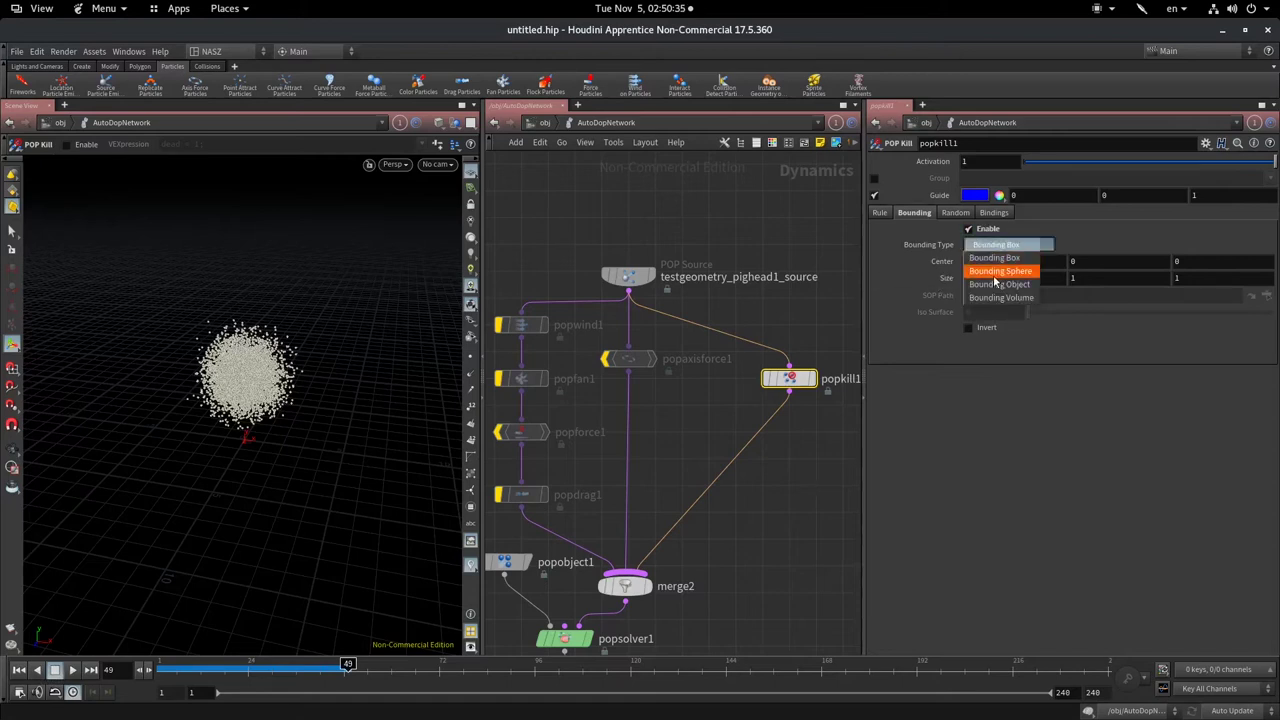
pyautogui.click(1000, 271)
pyautogui.click(18, 671)
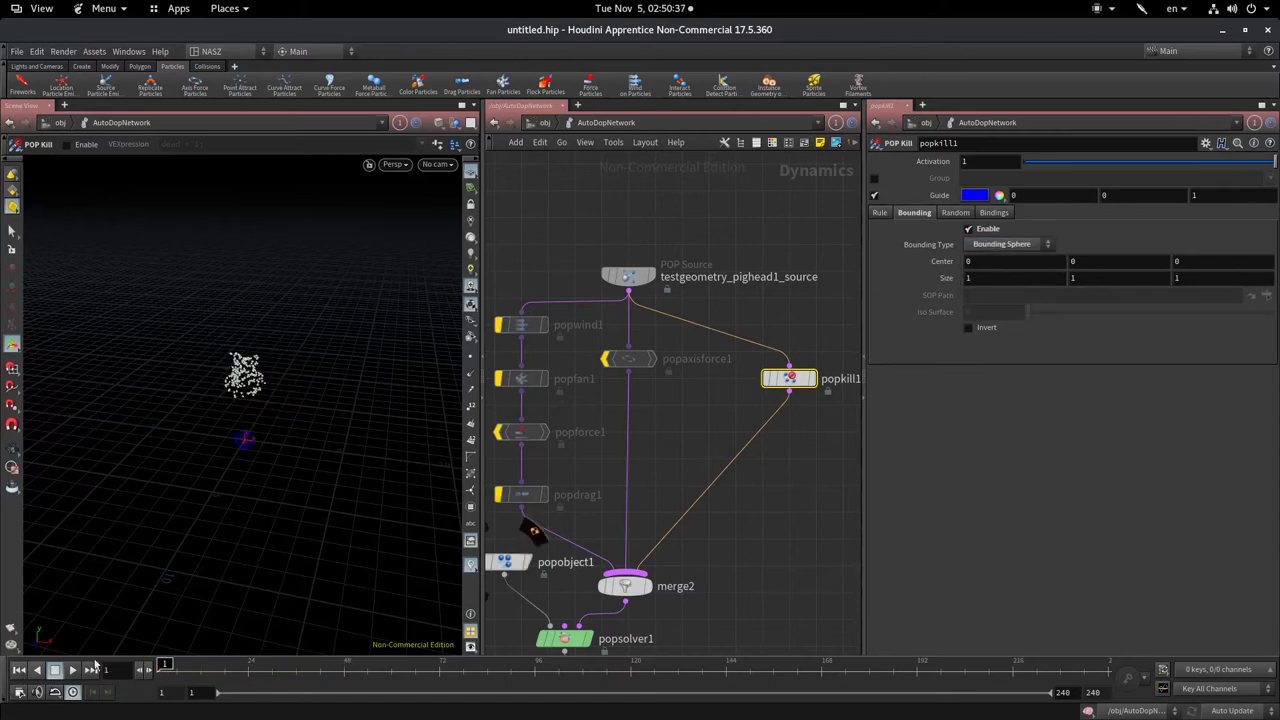
# - Try the Box and Object bounding types, then settle back on Bounding Sphere
pyautogui.click(1008, 245)
pyautogui.click(1006, 262)
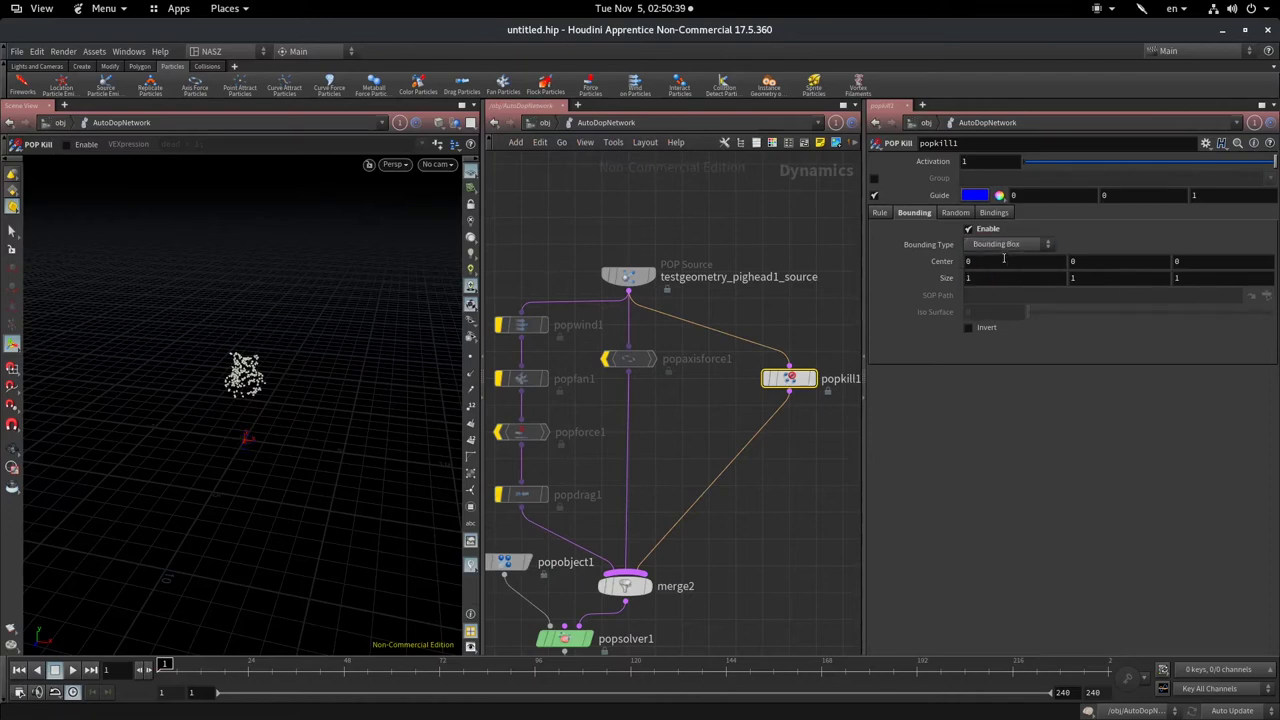
pyautogui.click(1008, 245)
pyautogui.click(1000, 285)
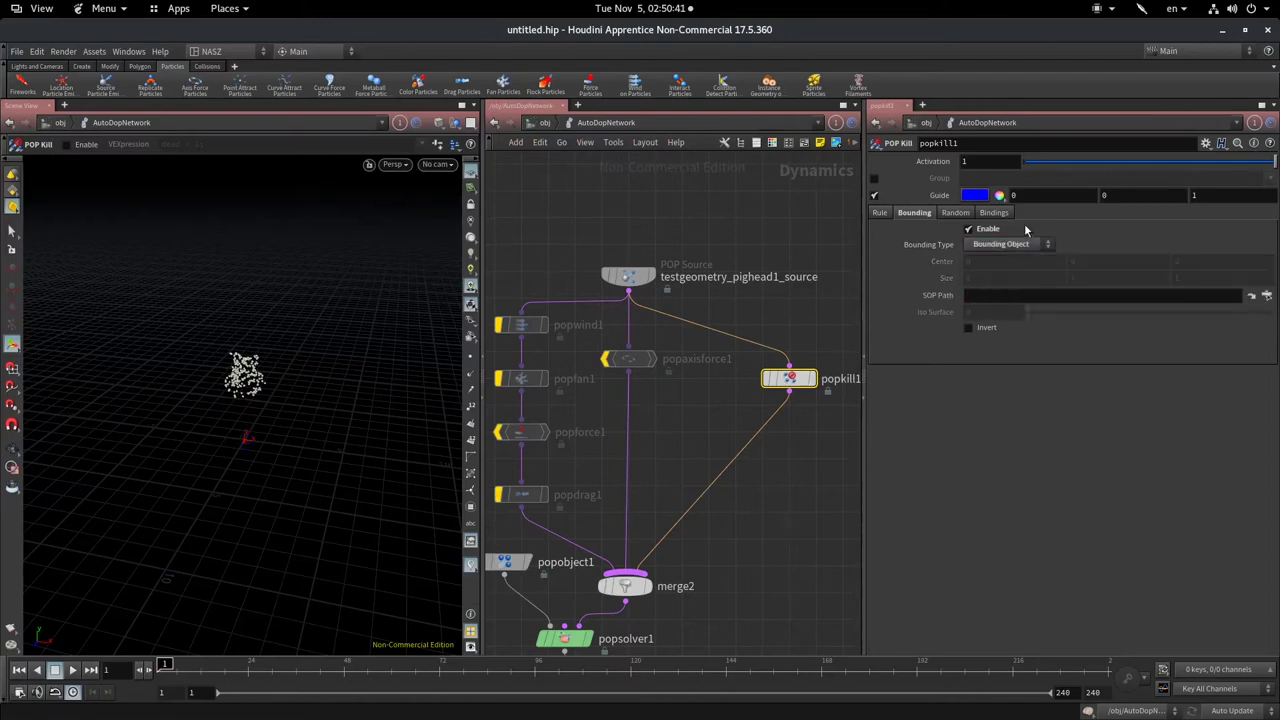
pyautogui.click(1020, 251)
pyautogui.click(1020, 276)
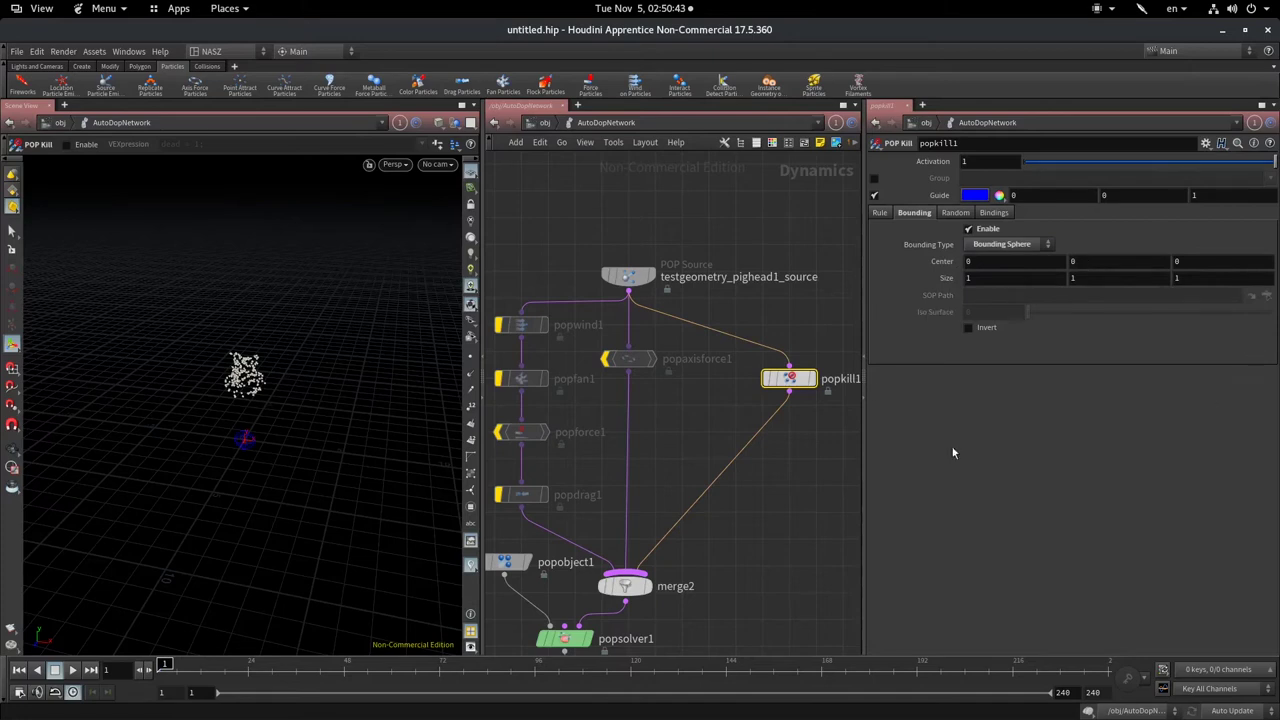
pyautogui.press('Escape')
pyautogui.moveTo(203, 426); pyautogui.dragTo(246, 425)
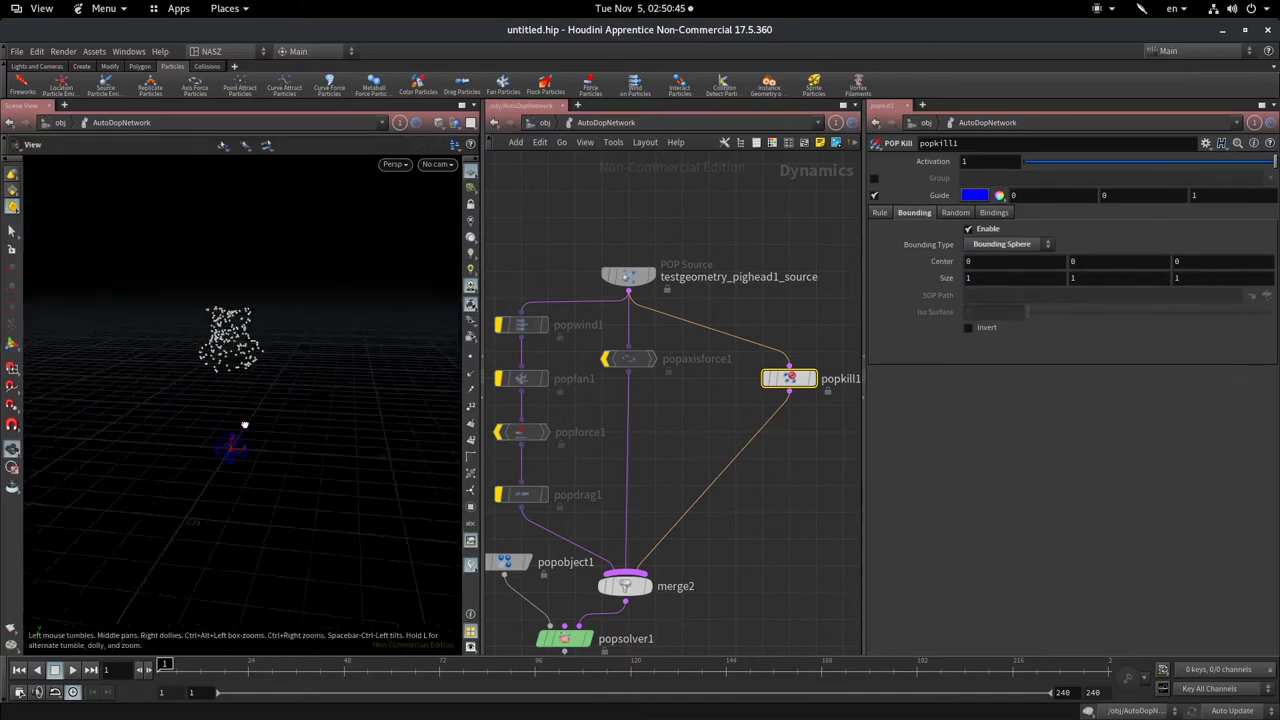
pyautogui.press('Return')
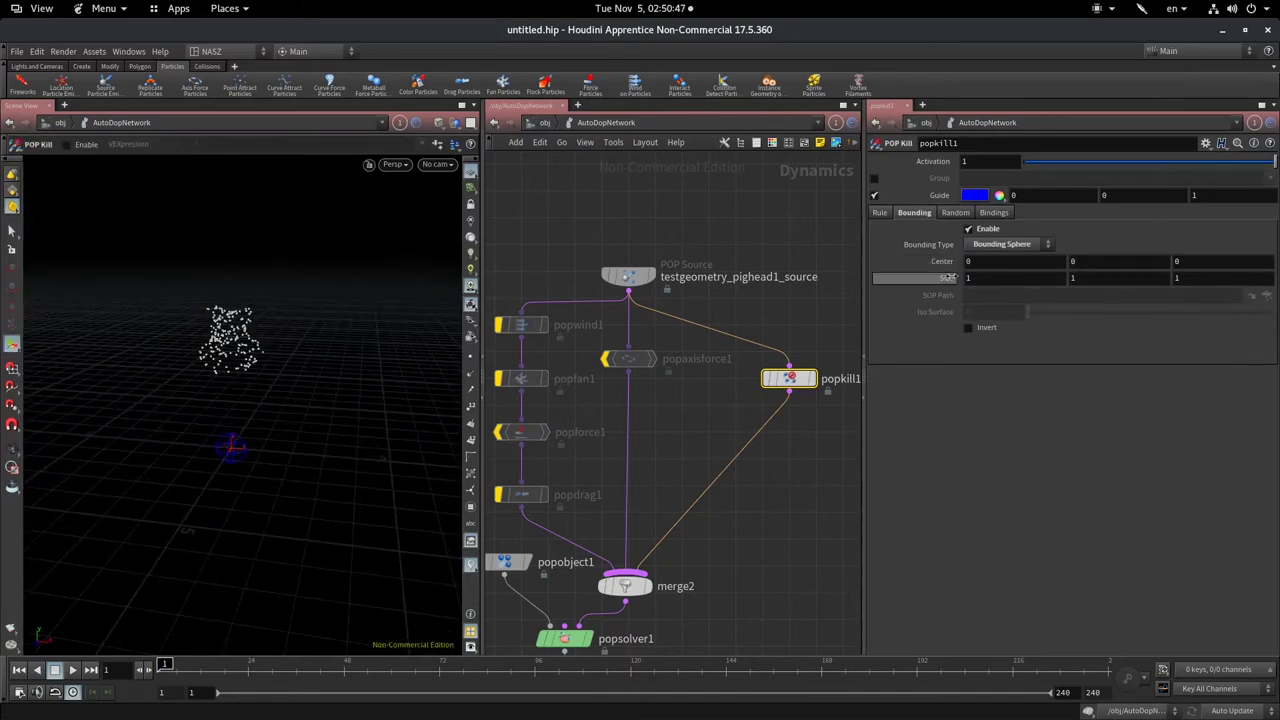
# - Enlarge the kill sphere to size 8 and orbit to see it
pyautogui.middleClick(957, 277)
pyautogui.moveTo(957, 270); pyautogui.dragTo(1003, 250, button='middle')
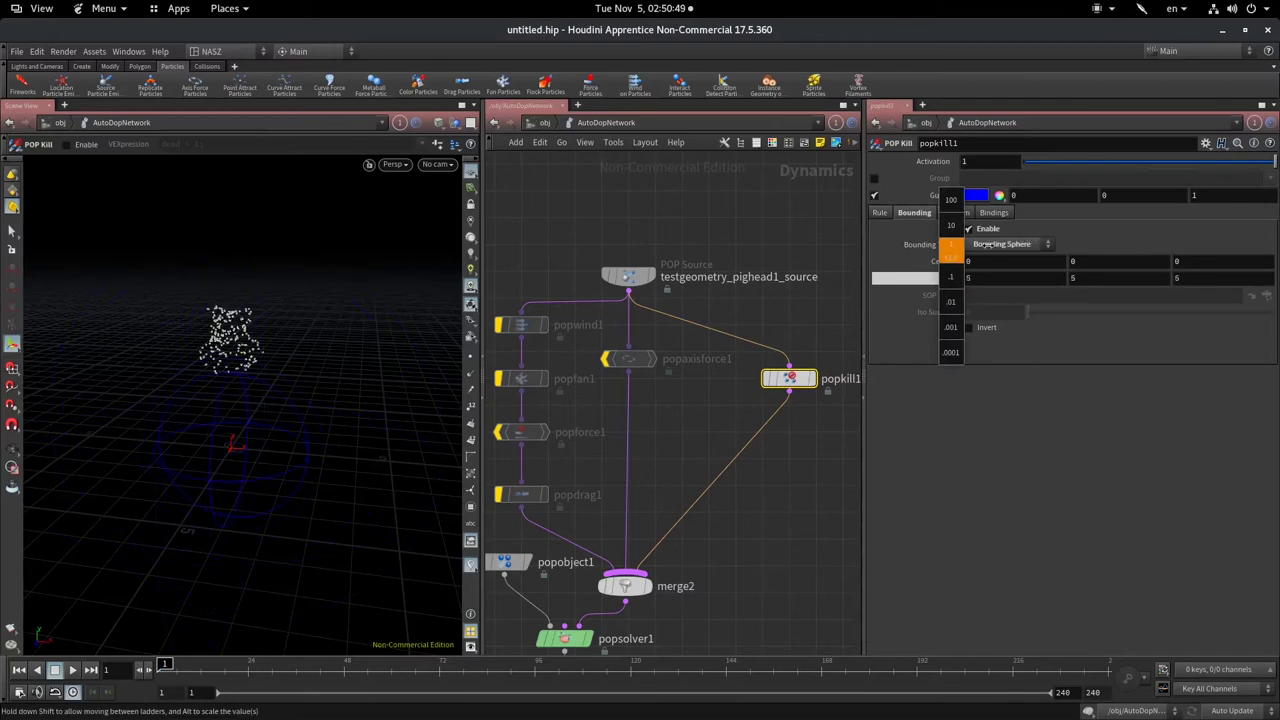
pyautogui.moveTo(294, 400)
pyautogui.keyDown('alt'); pyautogui.mouseDown()
pyautogui.moveTo(386, 391)
pyautogui.moveTo(276, 393)
pyautogui.mouseUp(); pyautogui.keyUp('alt')
pyautogui.moveTo(163, 417)
pyautogui.keyDown('alt'); pyautogui.mouseDown()
pyautogui.moveTo(57, 417)
pyautogui.moveTo(198, 519)
pyautogui.mouseUp(); pyautogui.keyUp('alt')
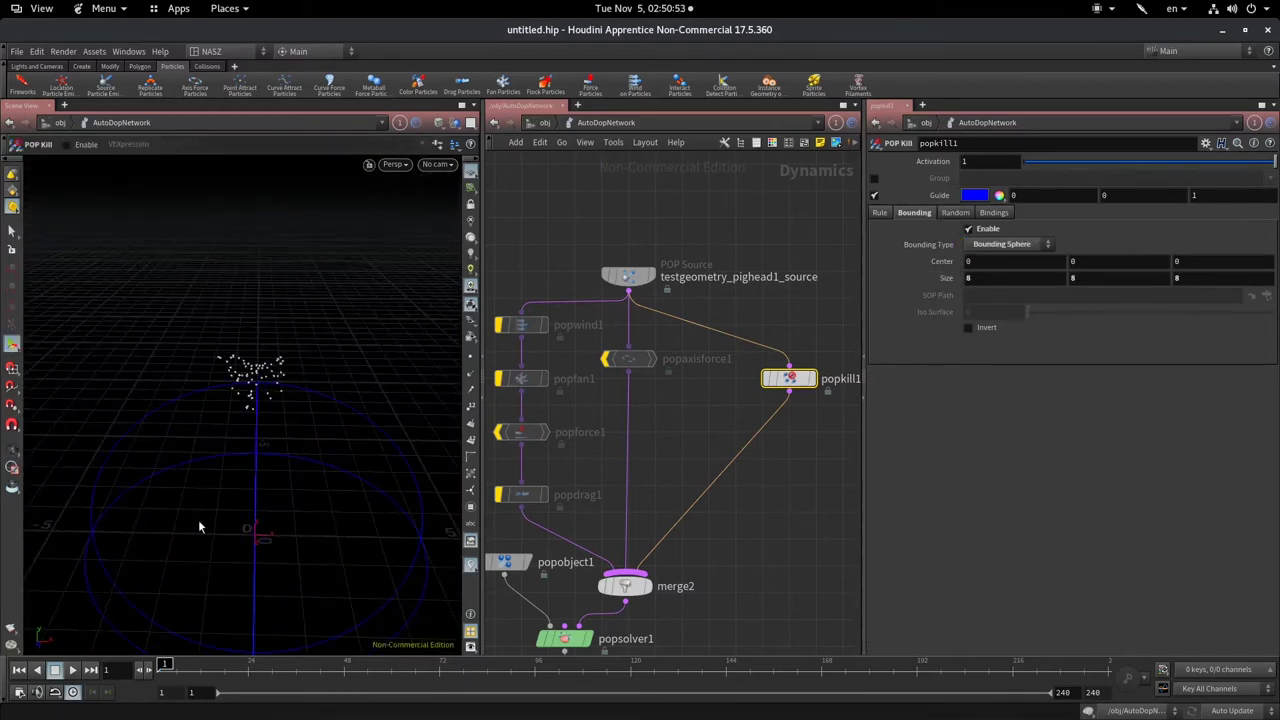
# - Play the simulation to test the size-8 kill sphere, then rewind to frame 1
pyautogui.click(74, 670)
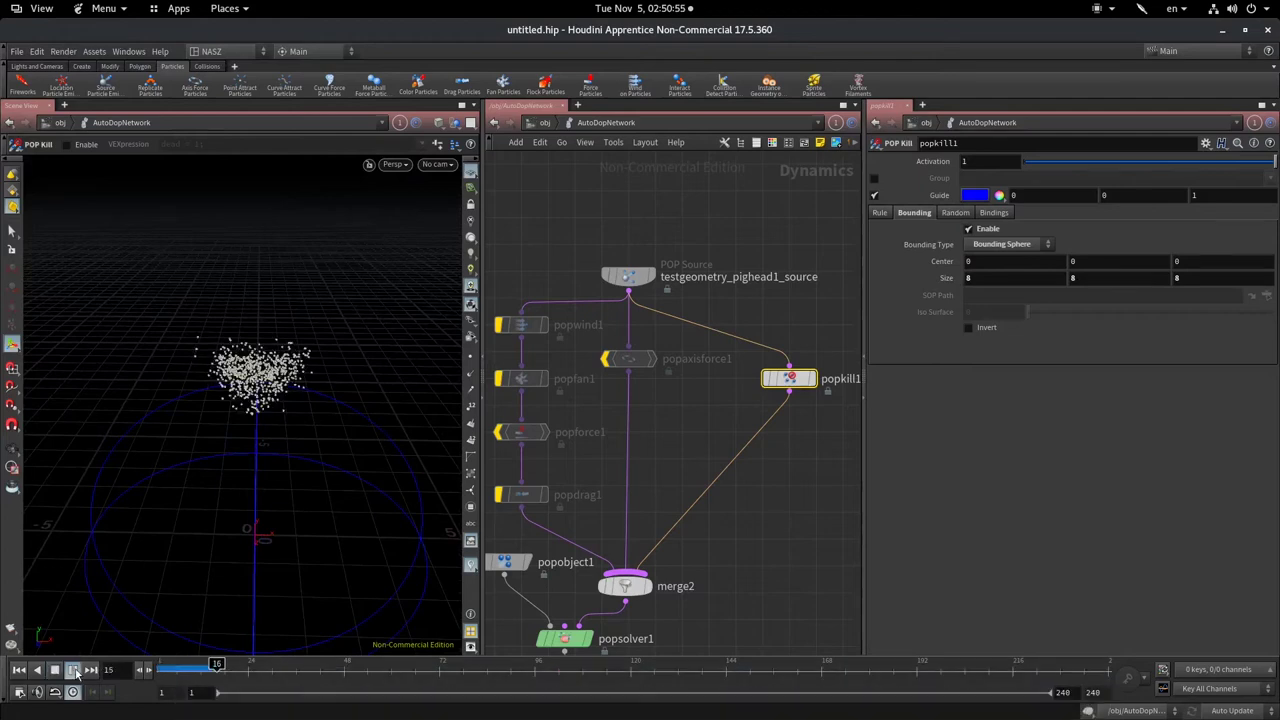
pyautogui.moveTo(329, 386)
pyautogui.keyDown('alt'); pyautogui.mouseDown()
pyautogui.moveTo(357, 351)
pyautogui.moveTo(166, 457)
pyautogui.moveTo(217, 290)
pyautogui.mouseUp(); pyautogui.keyUp('alt')
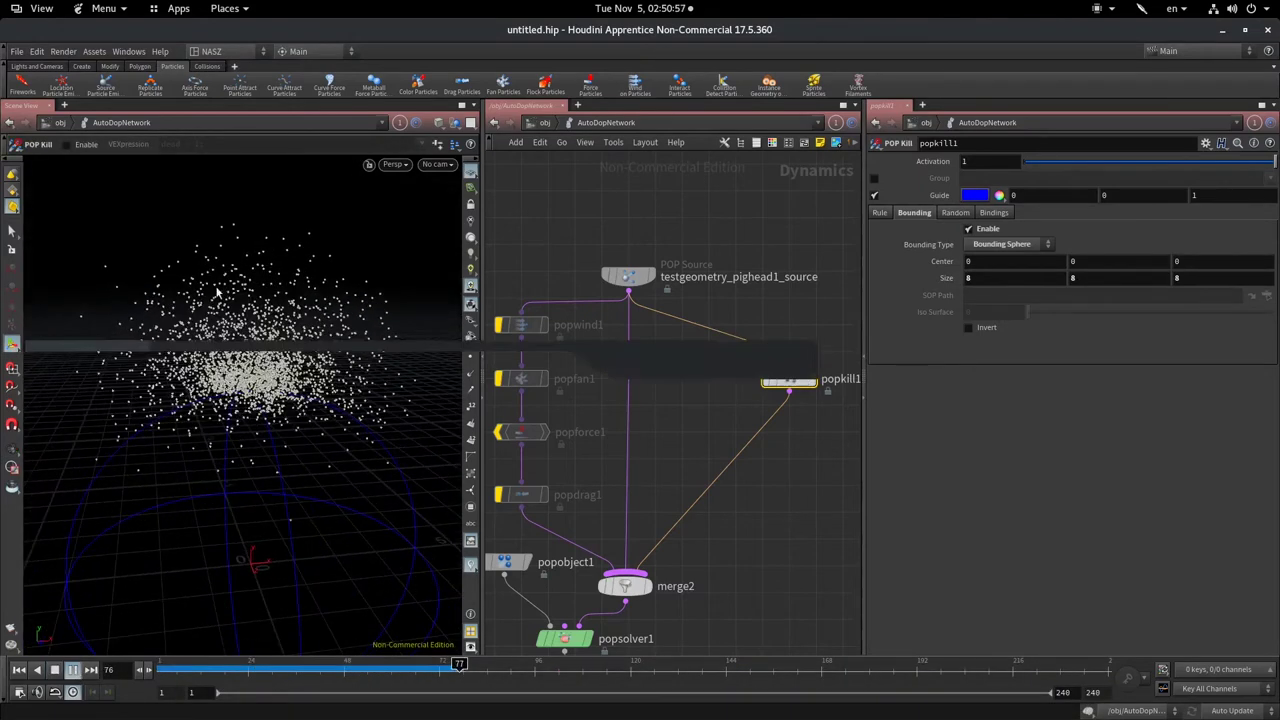
pyautogui.click(55, 670)
pyautogui.click(19, 670)
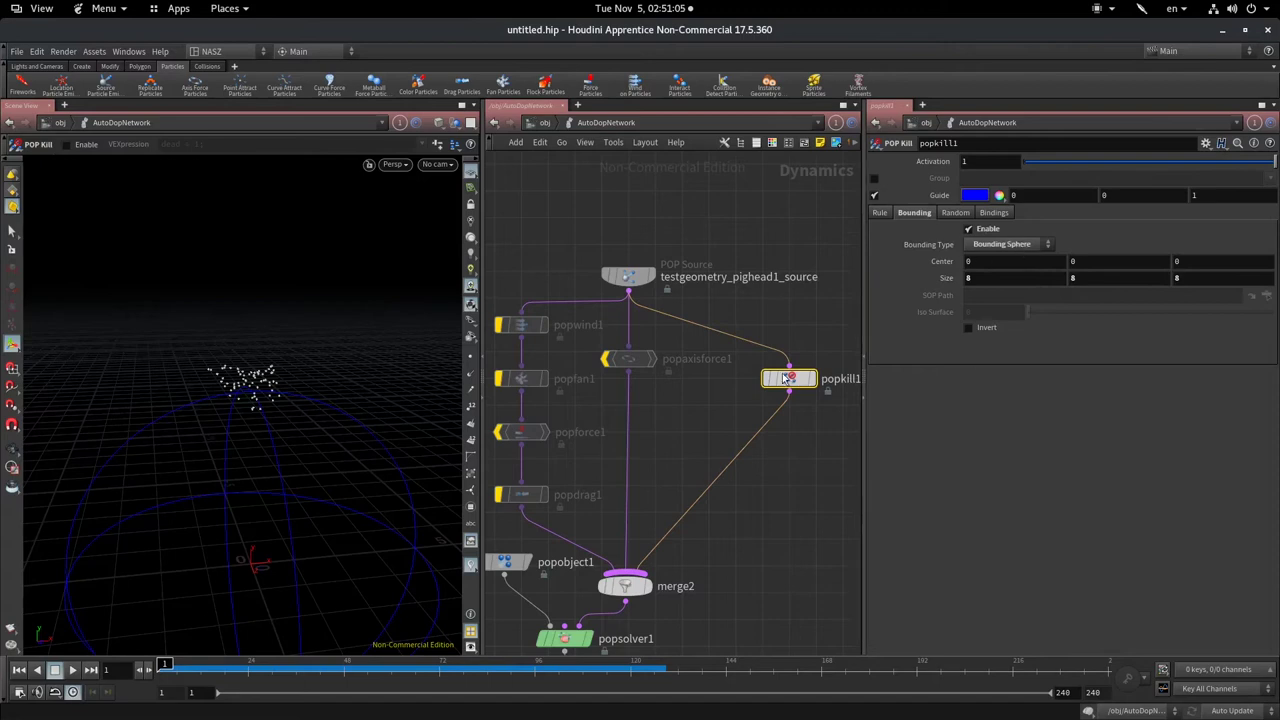
# - Switch the kill region to a Bounding Box and shrink its size to 7.4
pyautogui.click(1010, 247)
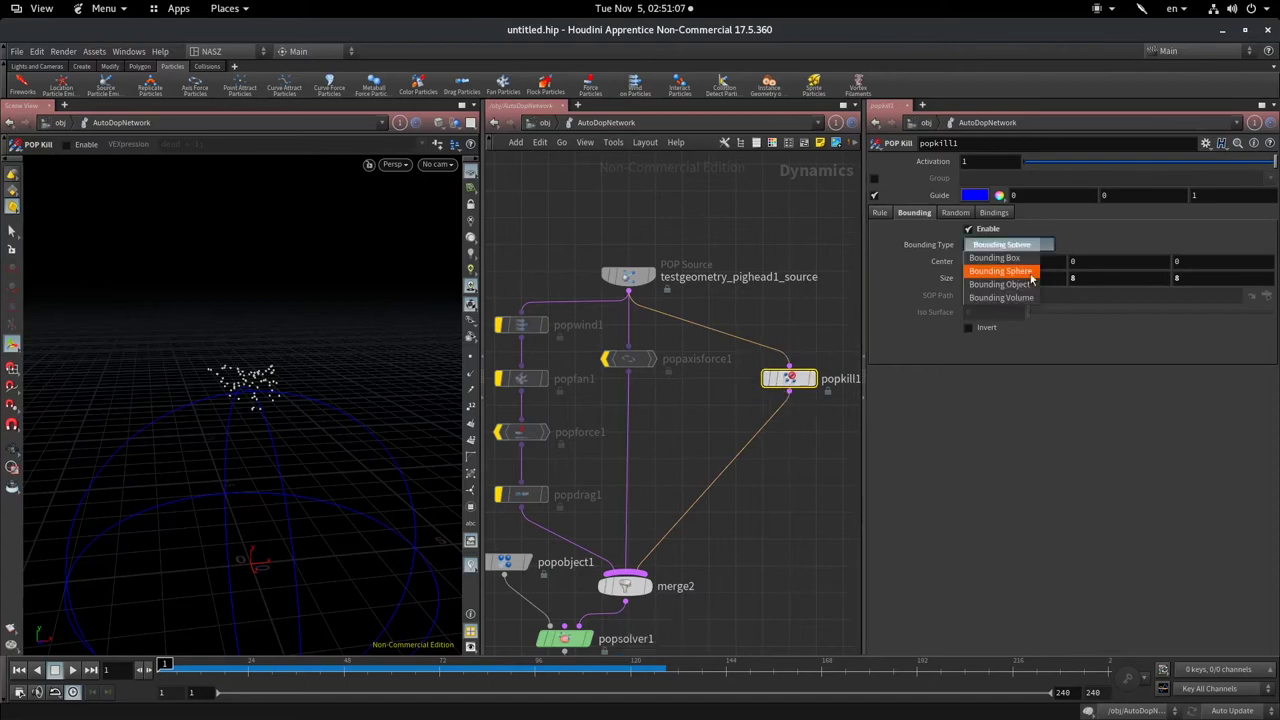
pyautogui.click(1020, 260)
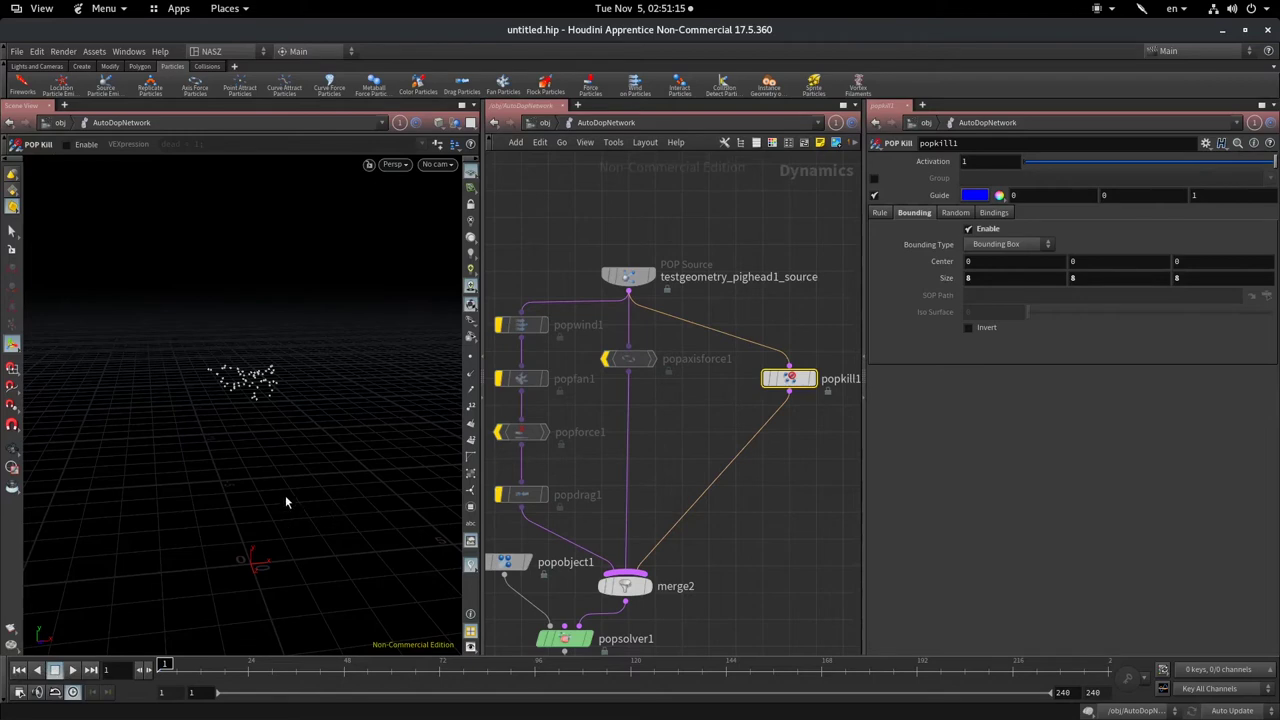
pyautogui.moveTo(285, 502); pyautogui.dragTo(334, 443)
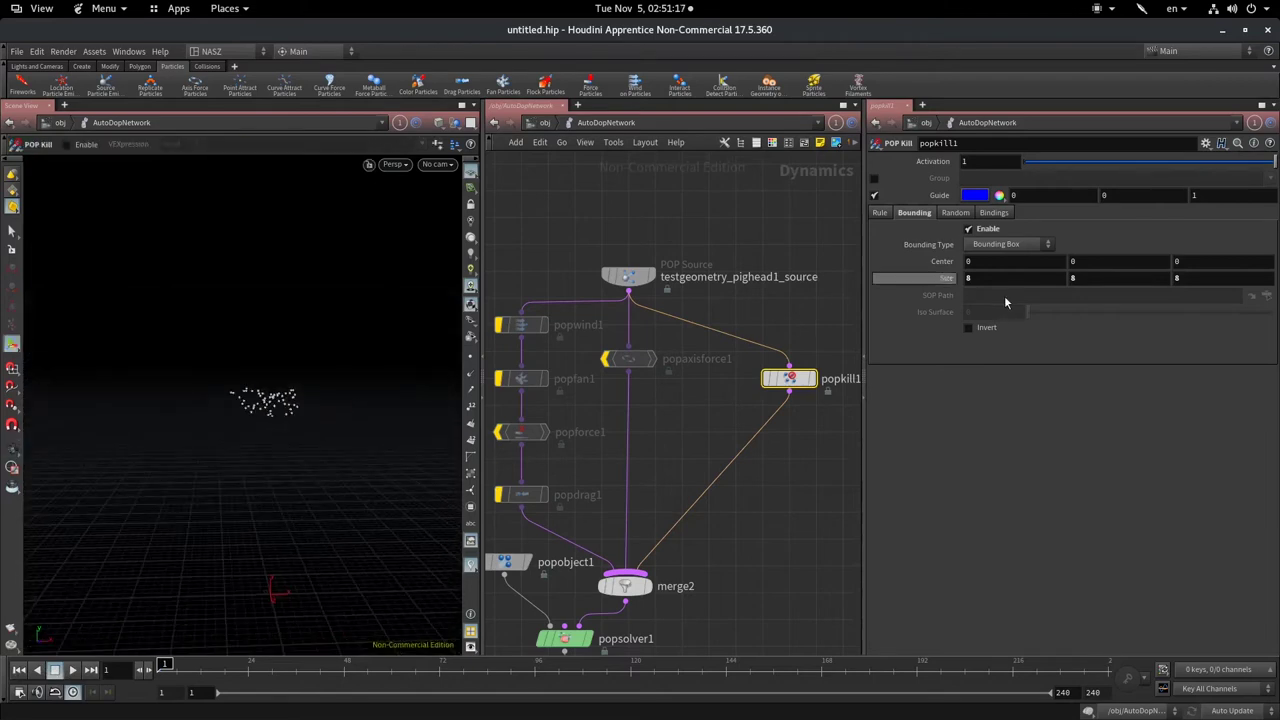
pyautogui.moveTo(944, 278); pyautogui.dragTo(897, 280, button='middle')
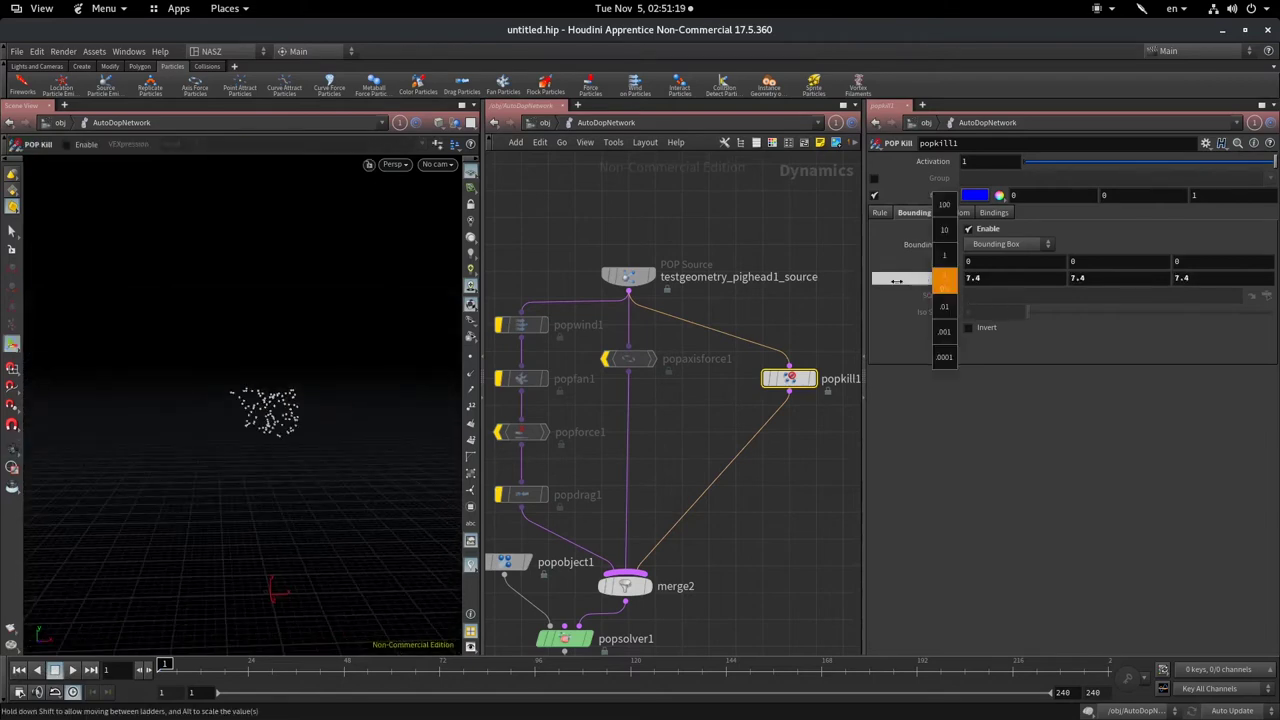
# - Change the bounding type to Bounding Sphere, then to Bounding Object
pyautogui.click(995, 244)
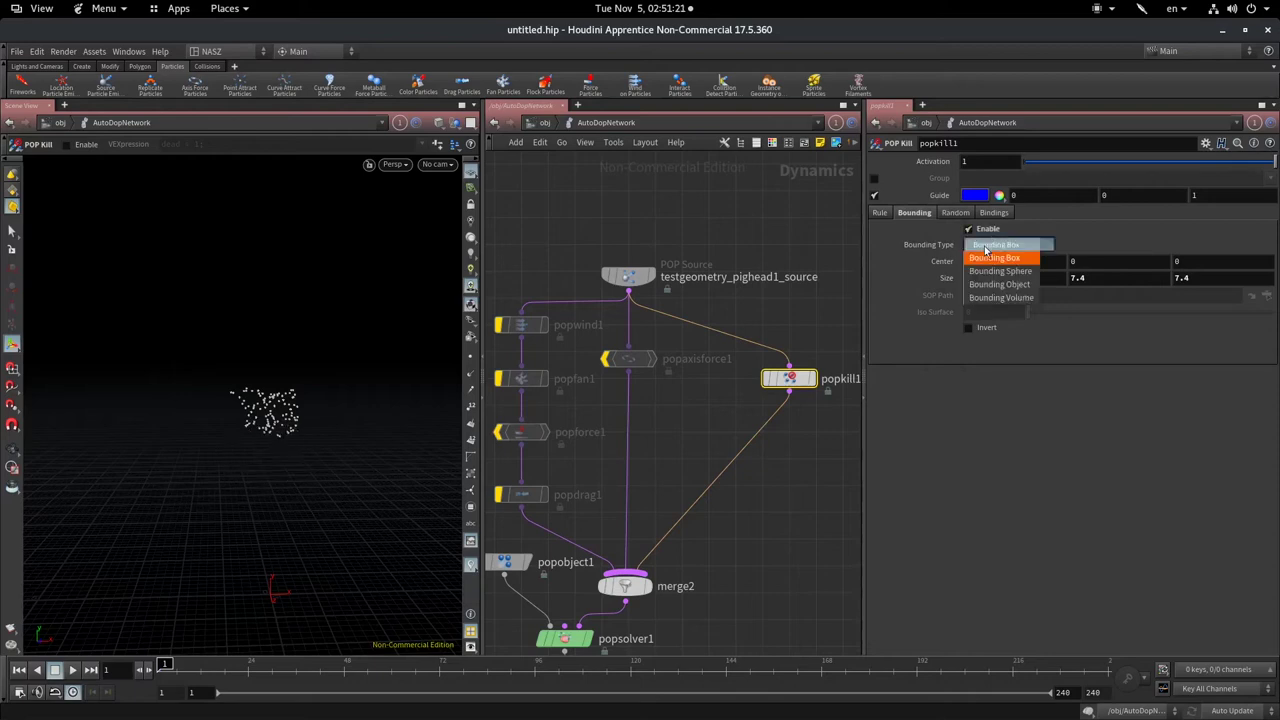
pyautogui.click(1012, 272)
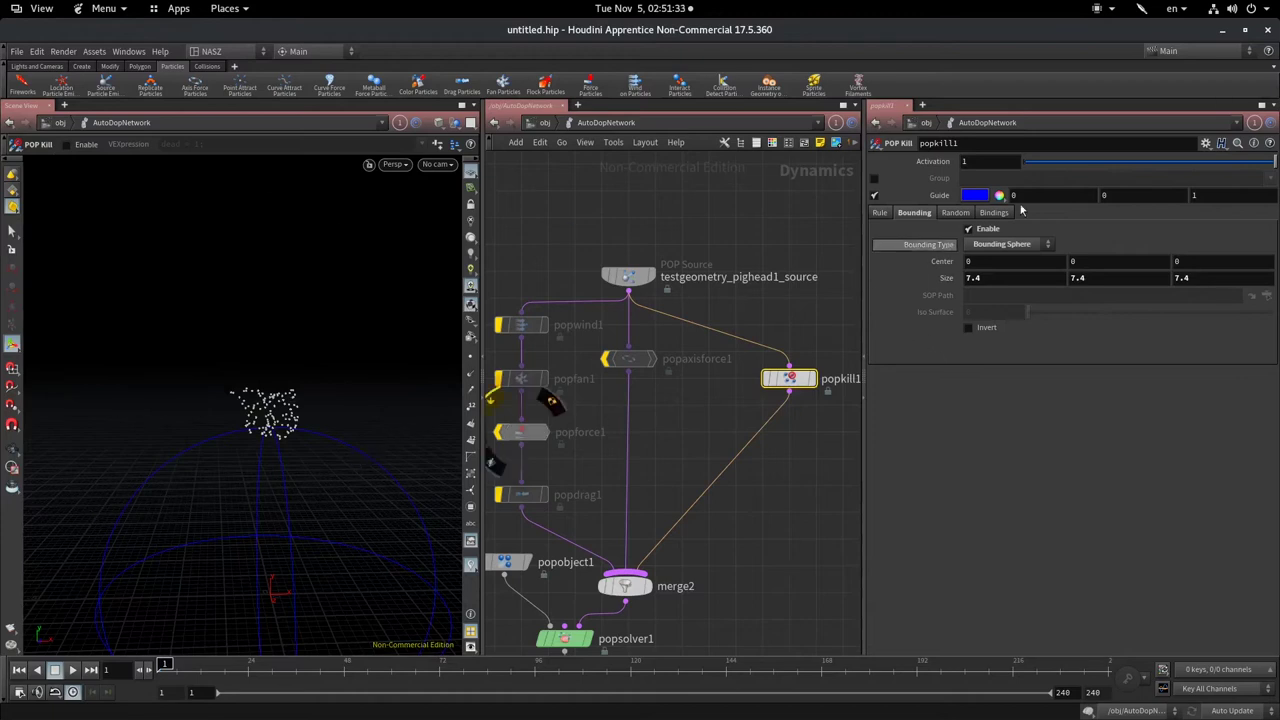
pyautogui.click(1005, 244)
pyautogui.click(1020, 285)
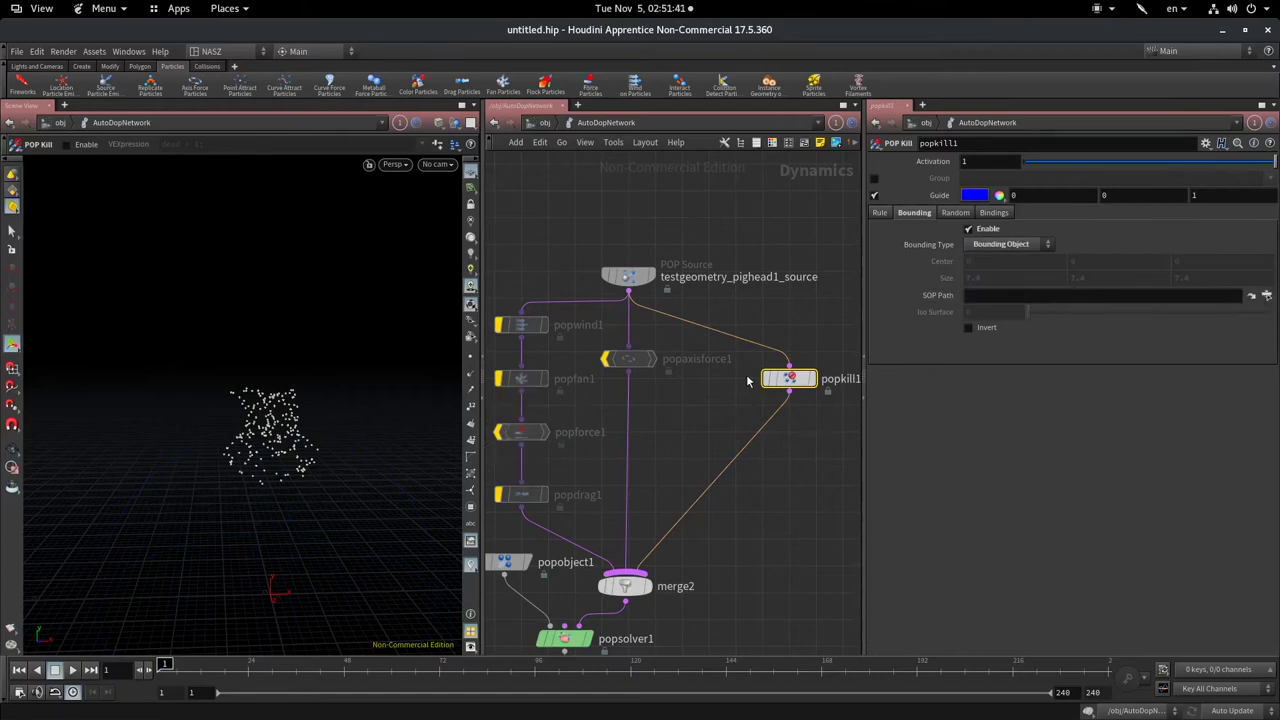
# - Move popkill1 aside, add a POP Color node, and feed the pig-head source into it
pyautogui.moveTo(783, 383); pyautogui.dragTo(756, 363)
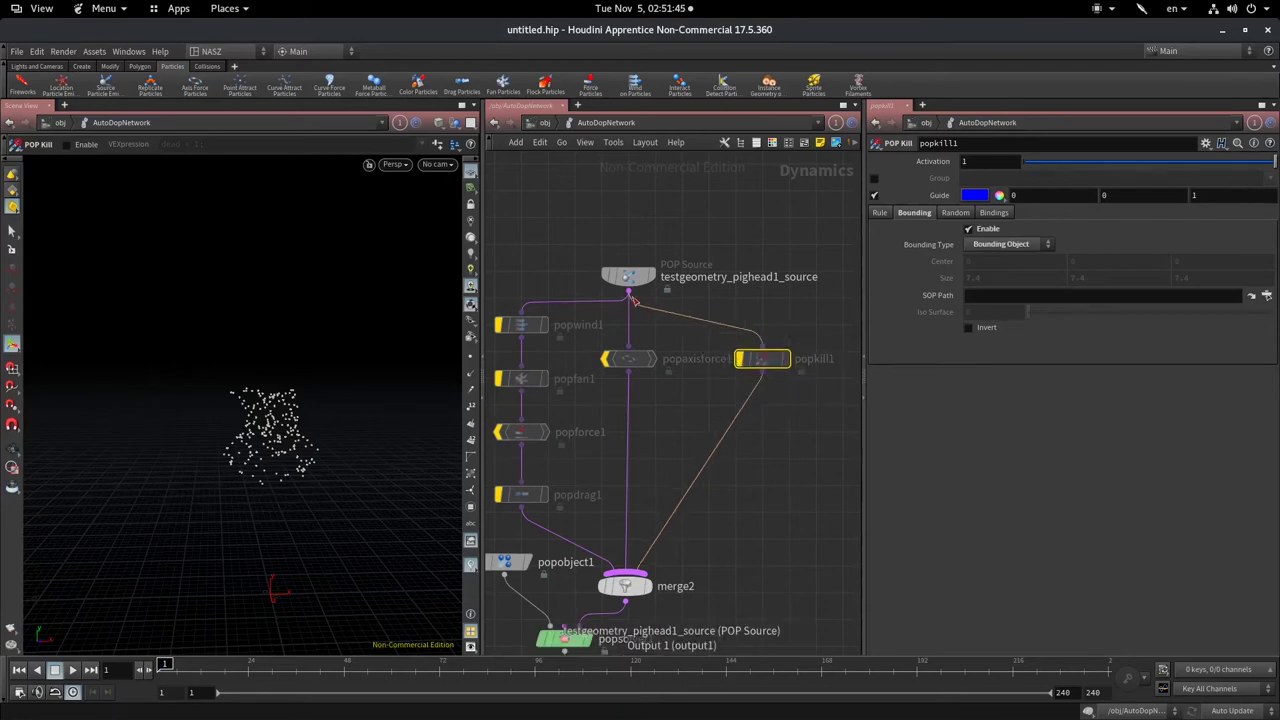
pyautogui.press('Tab')
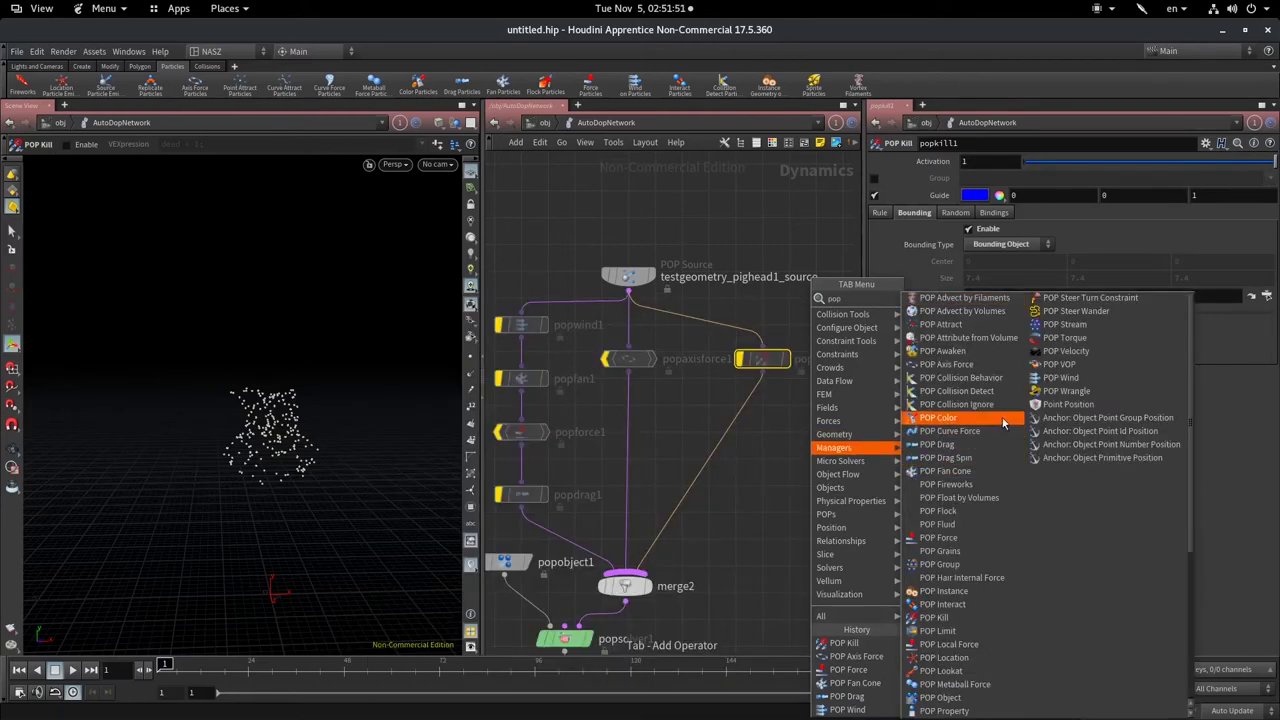
pyautogui.click(1003, 424)
pyautogui.click(805, 435)
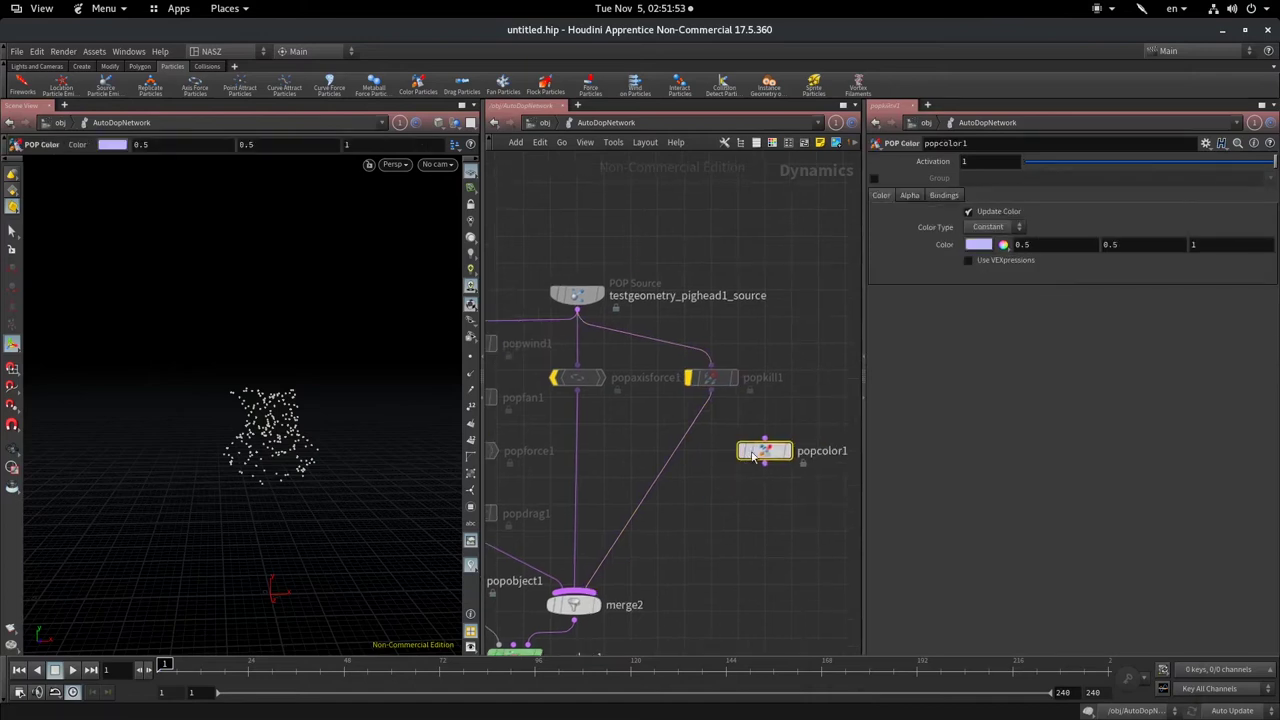
pyautogui.click(766, 439)
pyautogui.click(577, 311)
# - Connect popcolor1's output into merge2 and display the final output node
pyautogui.click(788, 450)
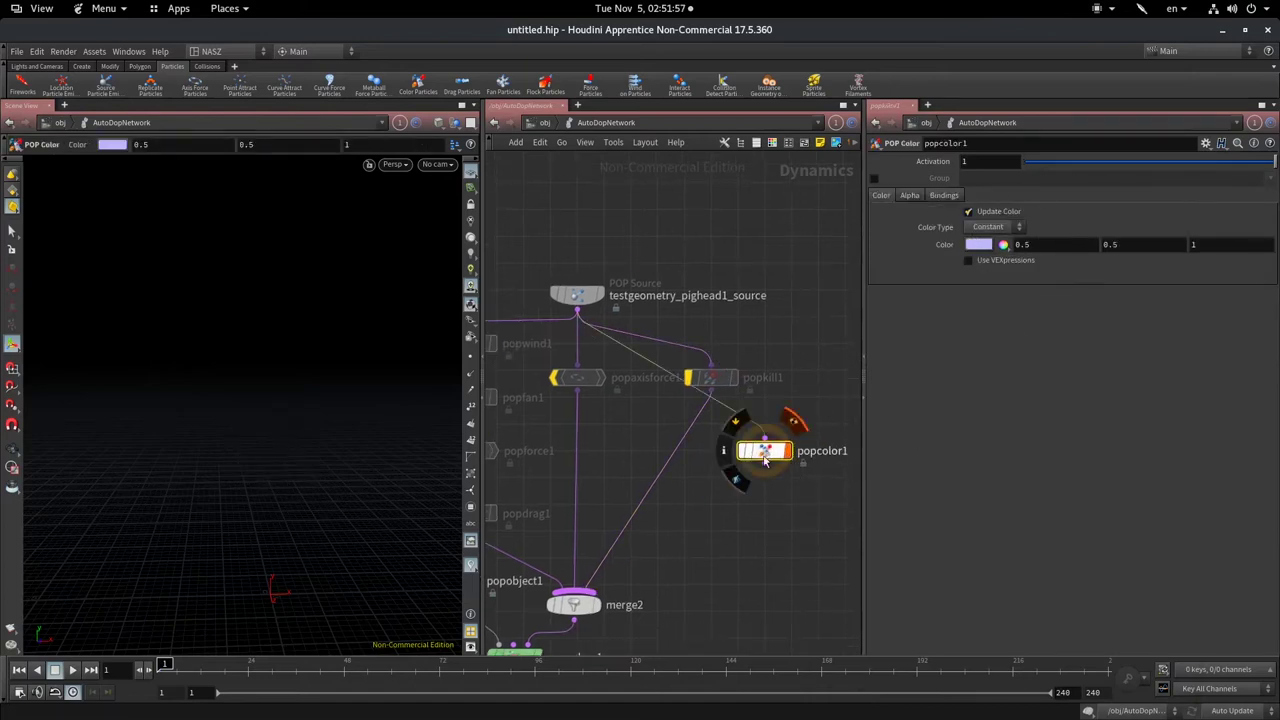
pyautogui.moveTo(771, 474); pyautogui.dragTo(806, 381, button='middle')
pyautogui.moveTo(799, 372); pyautogui.dragTo(612, 497)
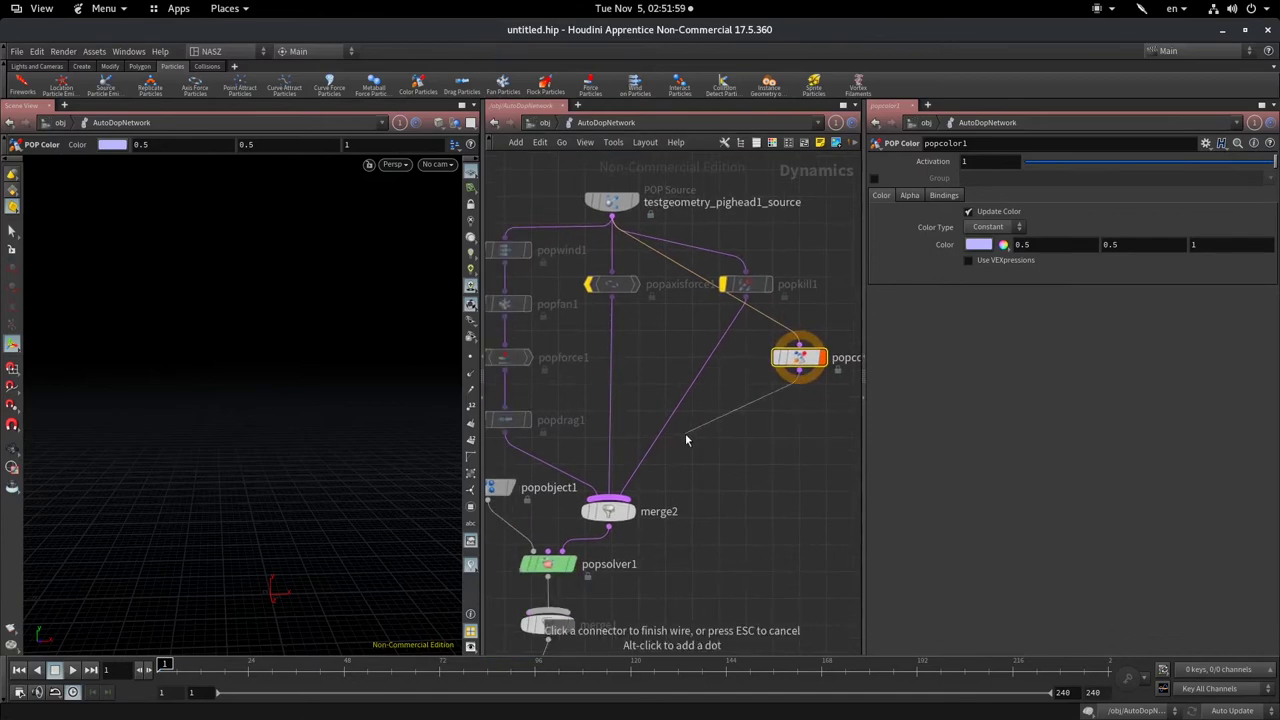
pyautogui.moveTo(717, 600); pyautogui.dragTo(762, 443, button='middle')
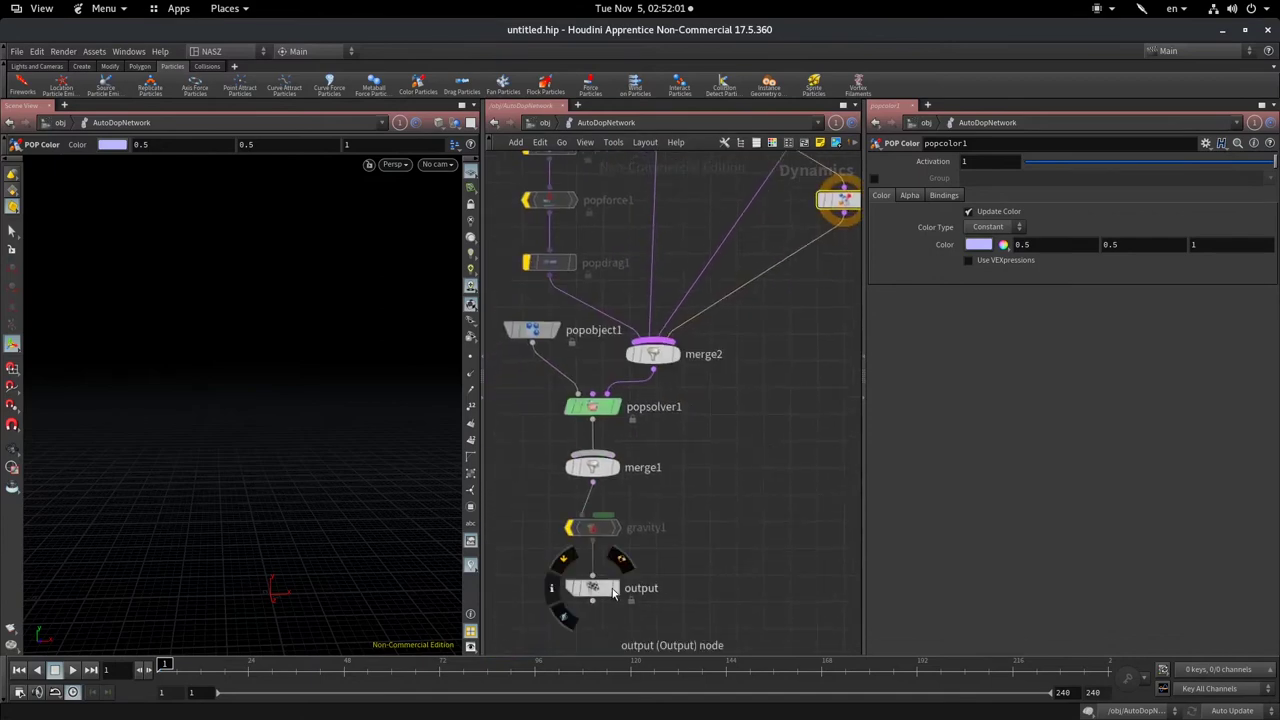
pyautogui.click(612, 588)
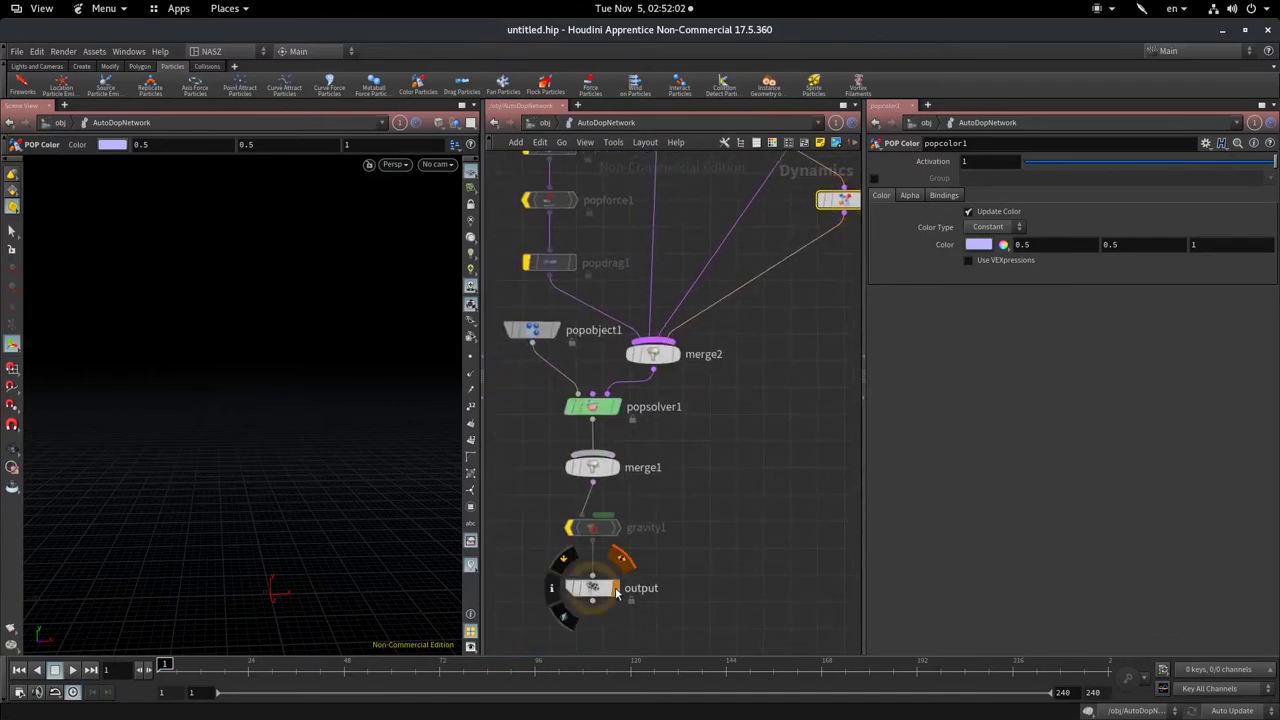
# - Set popcolor1's colour to red, insert it before merge2, then delete it
pyautogui.click(986, 247)
pyautogui.click(1004, 112)
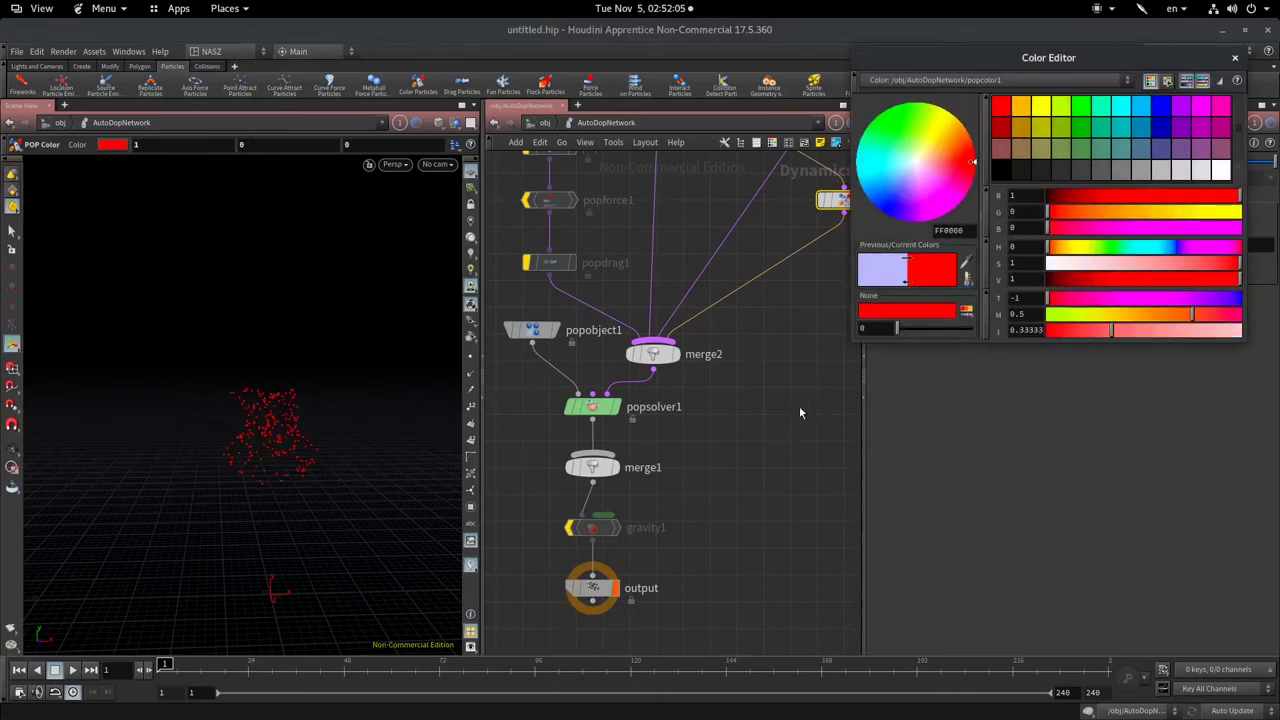
pyautogui.click(1235, 58)
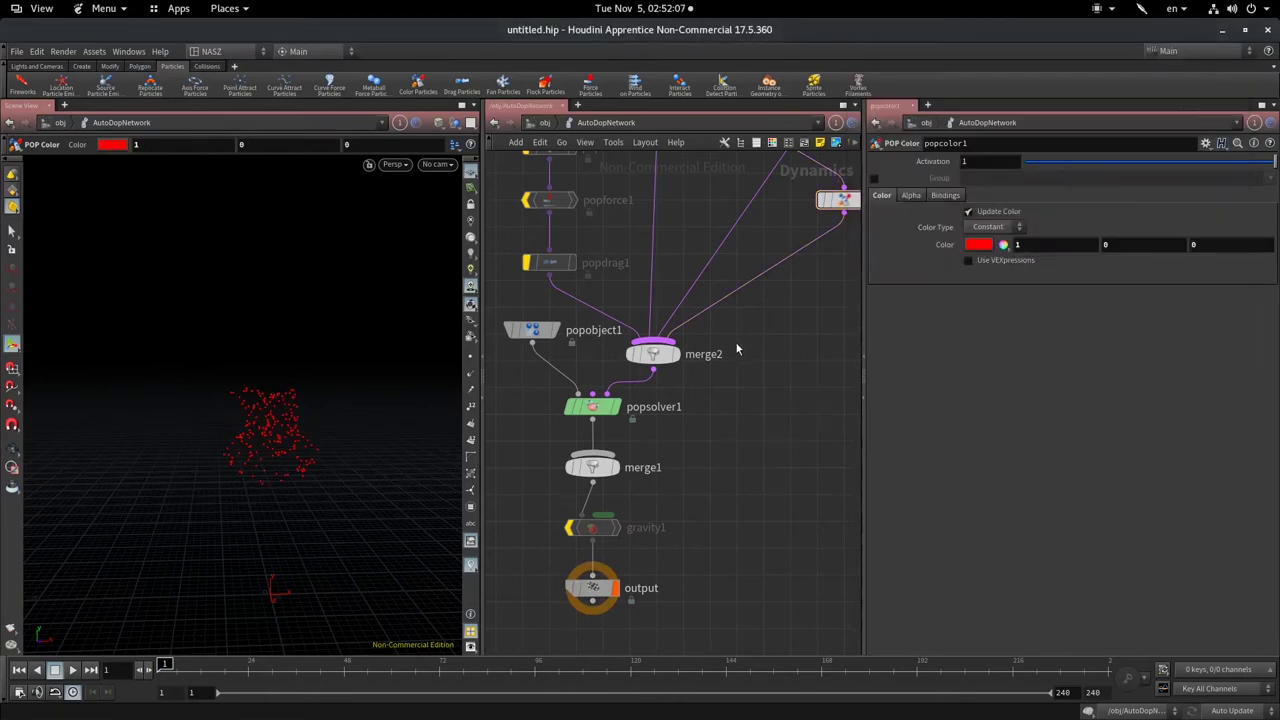
pyautogui.moveTo(737, 351); pyautogui.dragTo(583, 527, button='middle')
pyautogui.moveTo(656, 405); pyautogui.dragTo(515, 378)
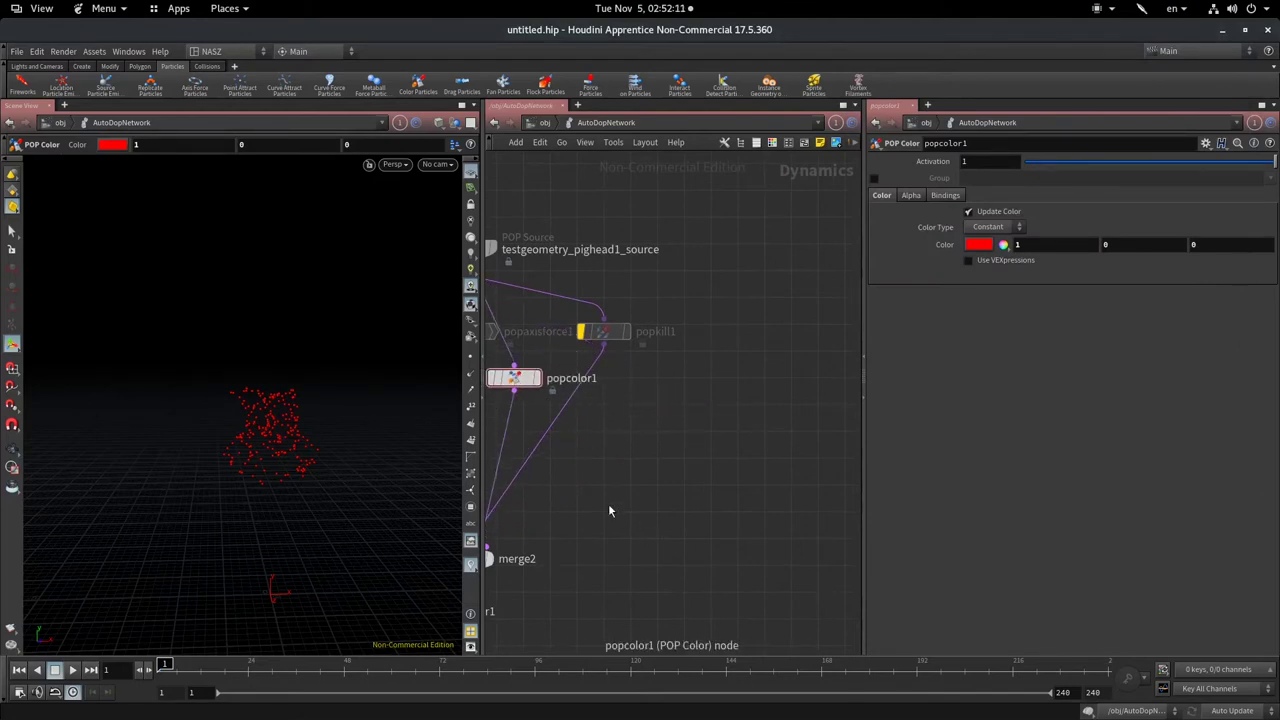
pyautogui.moveTo(516, 378); pyautogui.dragTo(509, 388)
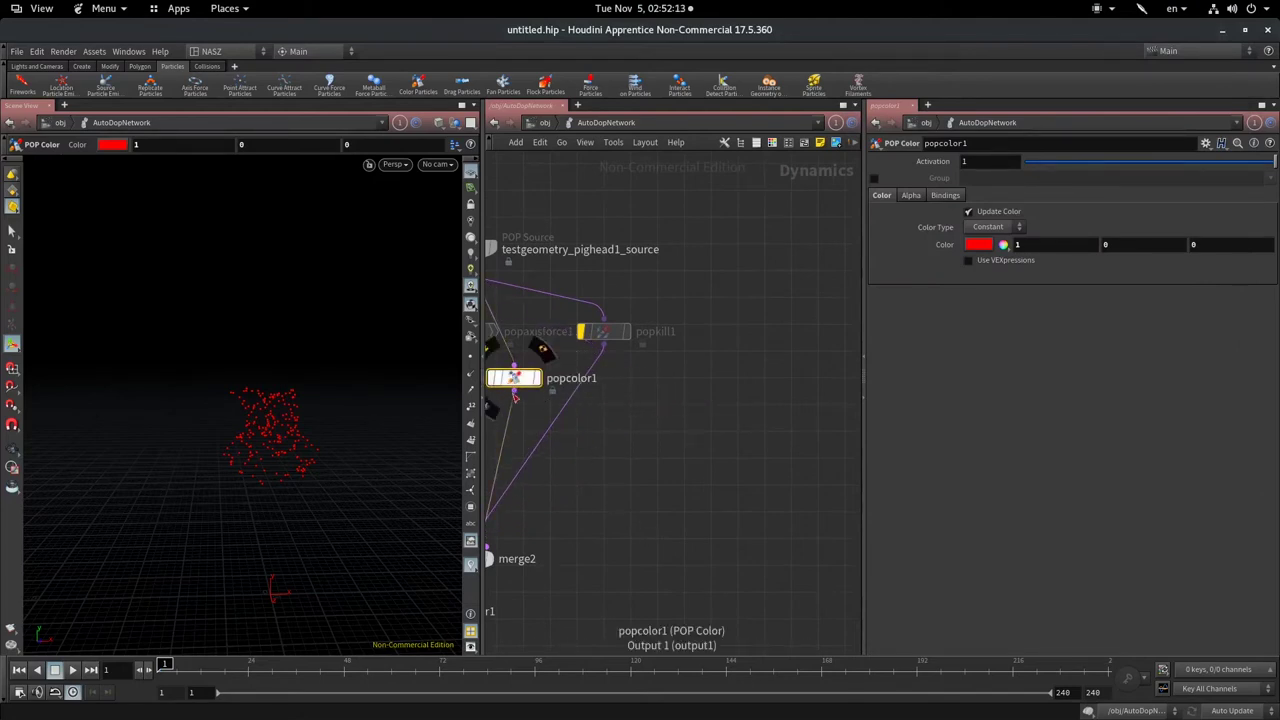
pyautogui.press('Delete')
# - Add a POP Curve Force node to the particle network
pyautogui.moveTo(637, 475); pyautogui.dragTo(695, 506, button='middle')
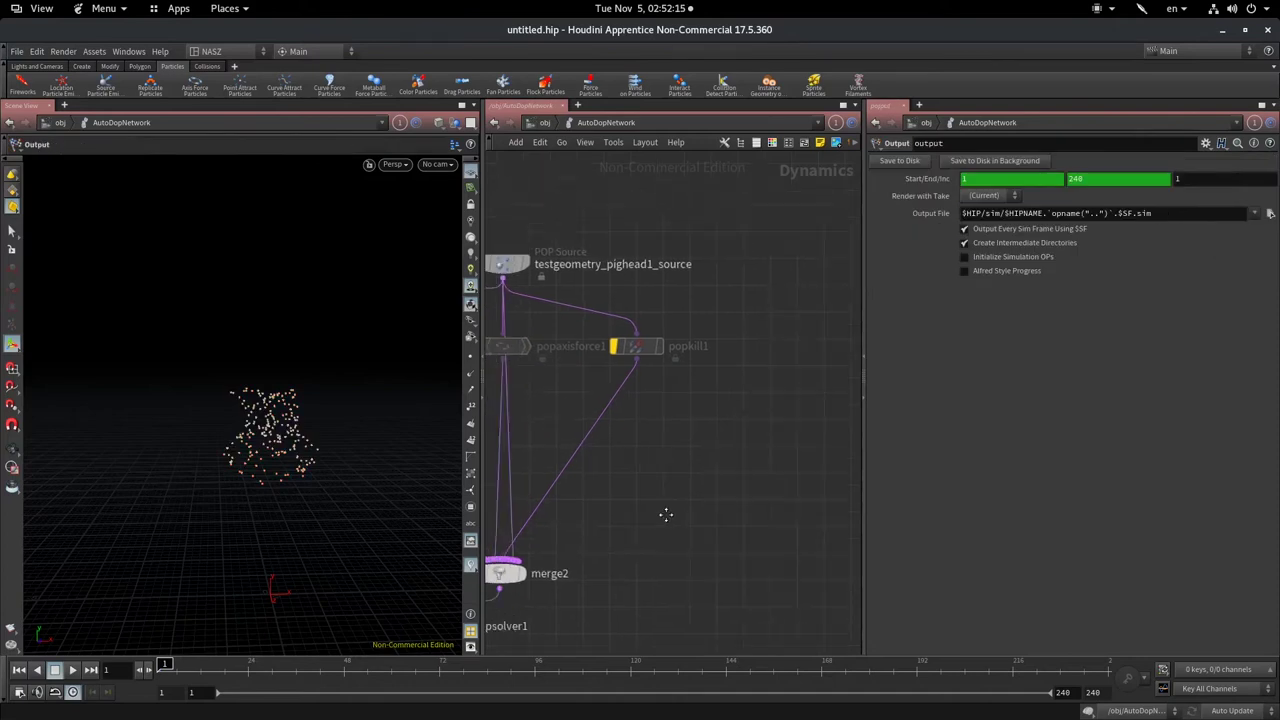
pyautogui.press('Tab')
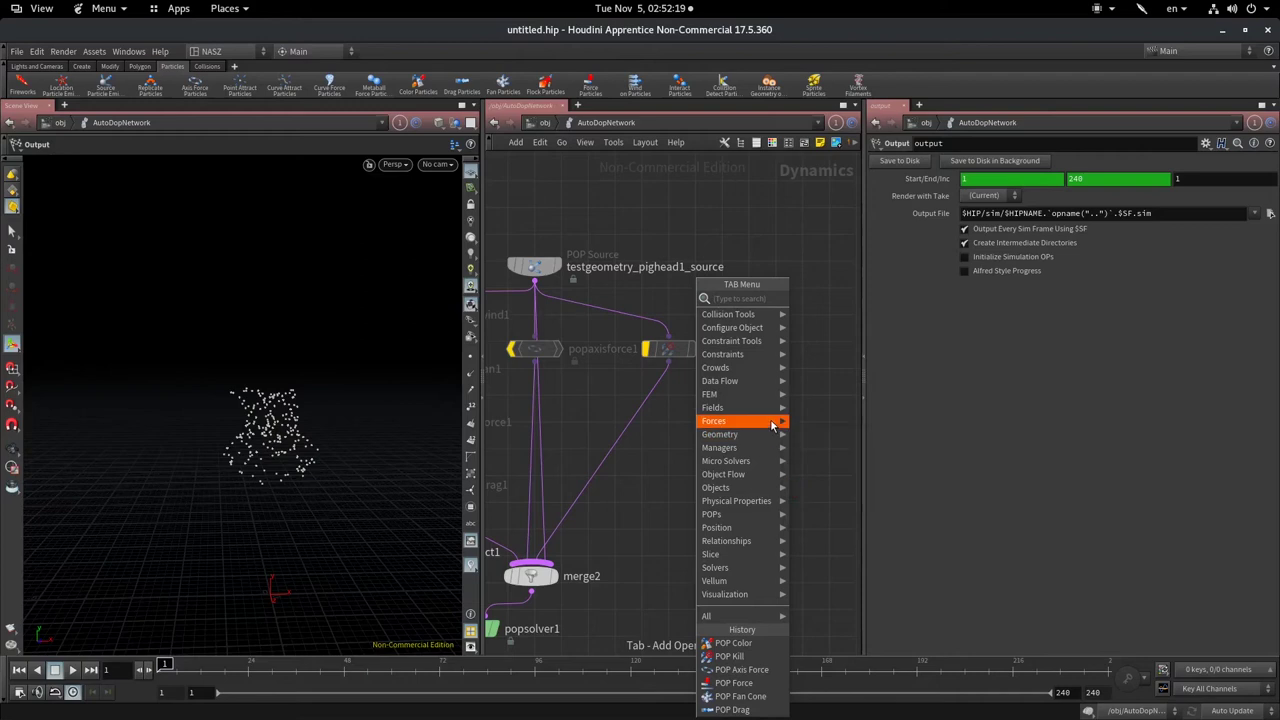
pyautogui.moveTo(740, 421)
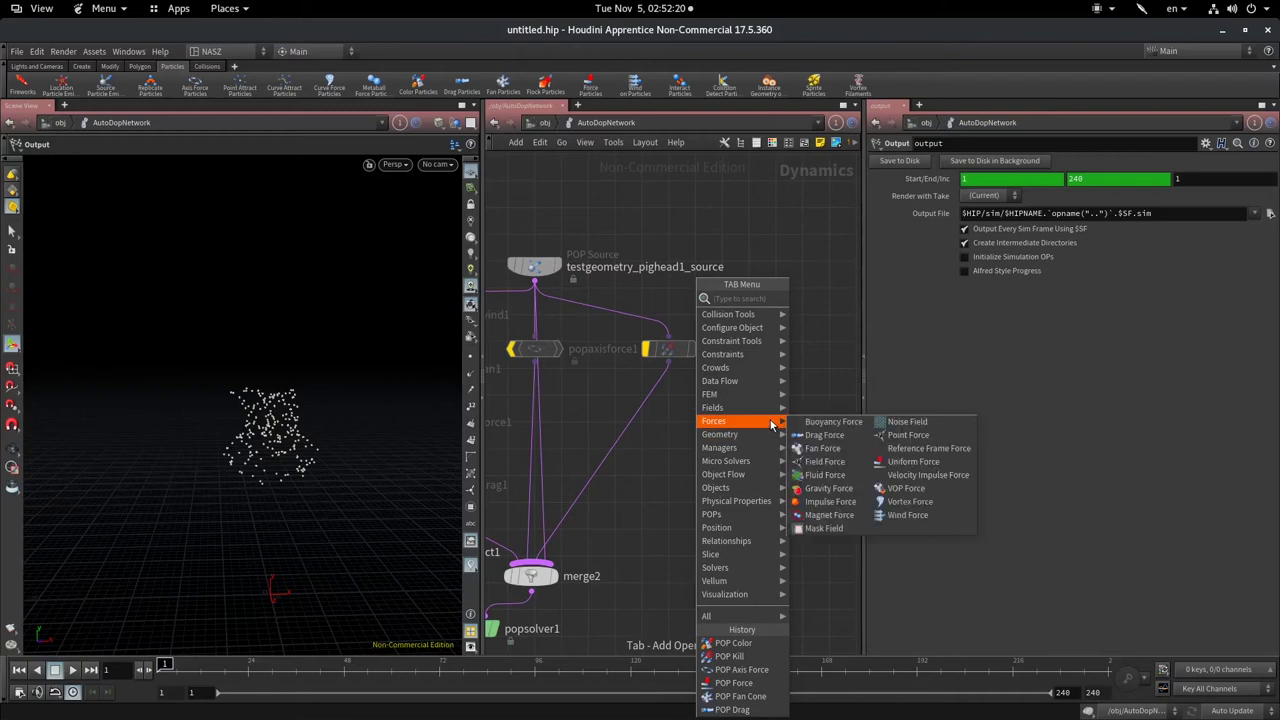
pyautogui.write('pop')
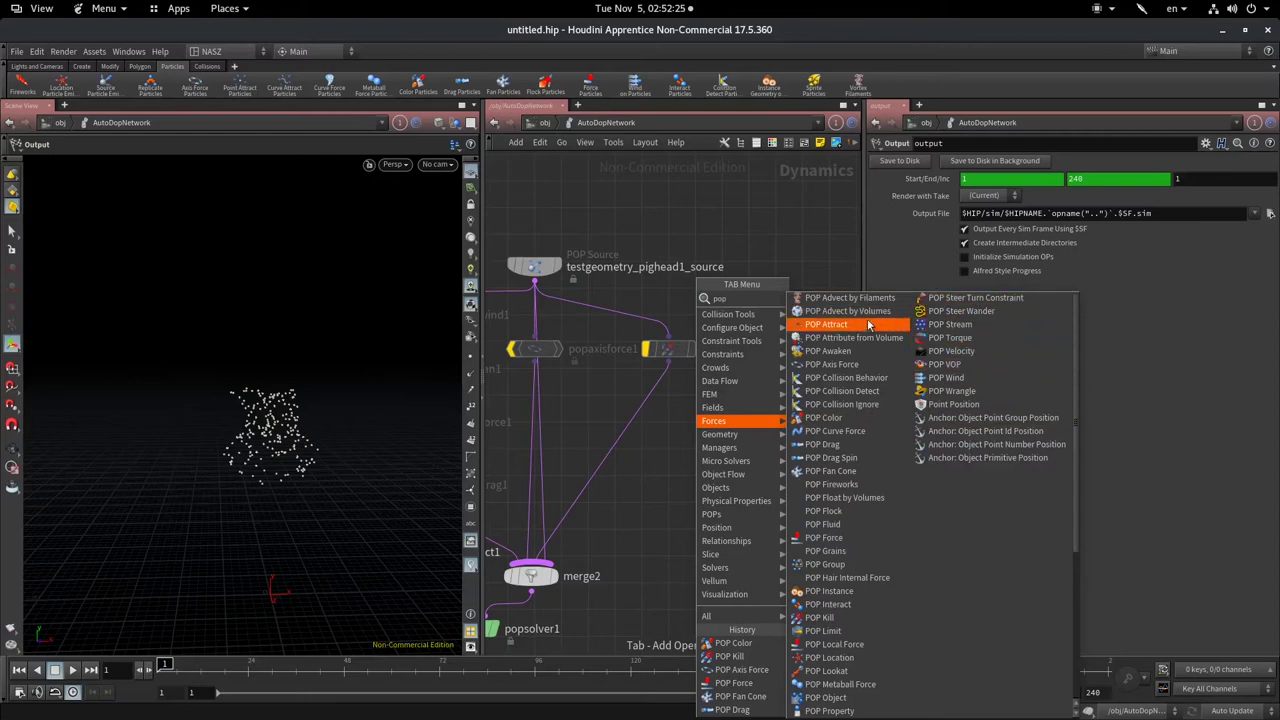
pyautogui.click(873, 431)
pyautogui.click(775, 437)
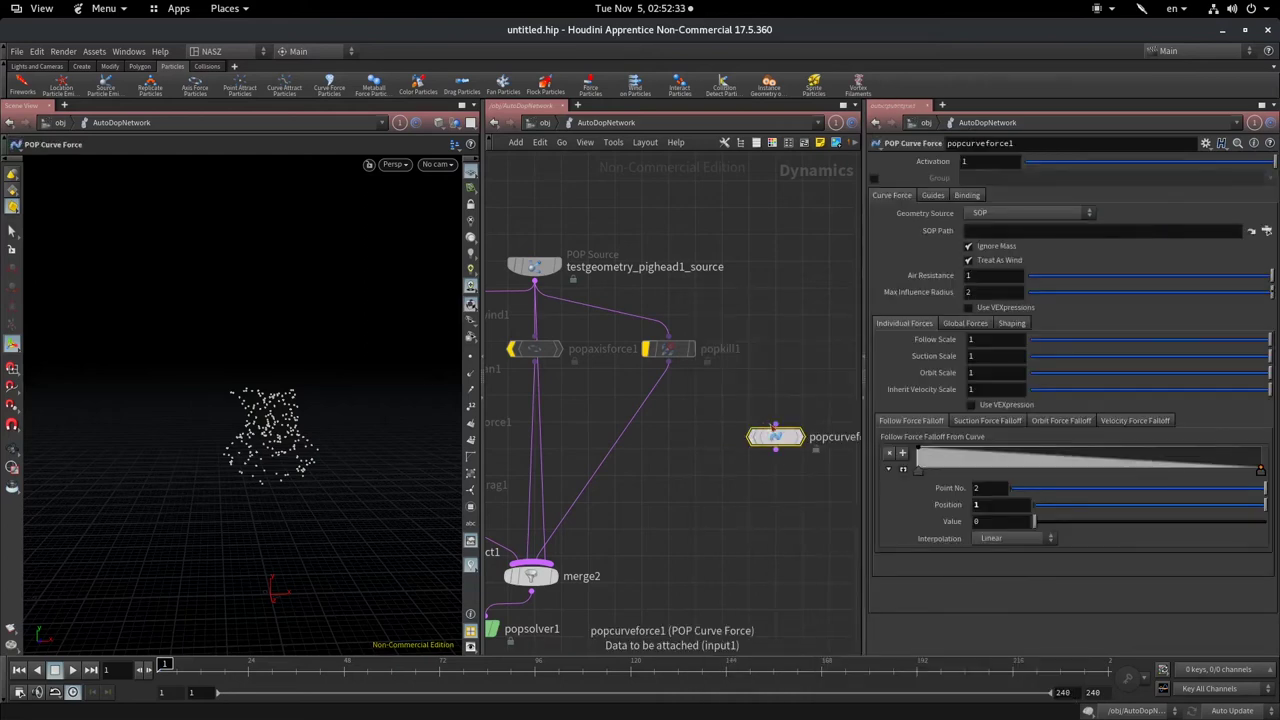
# - Wire popkill1 through popcurveforce1 into merge2 and delete merge2's old input wires
pyautogui.click(776, 427)
pyautogui.click(535, 285)
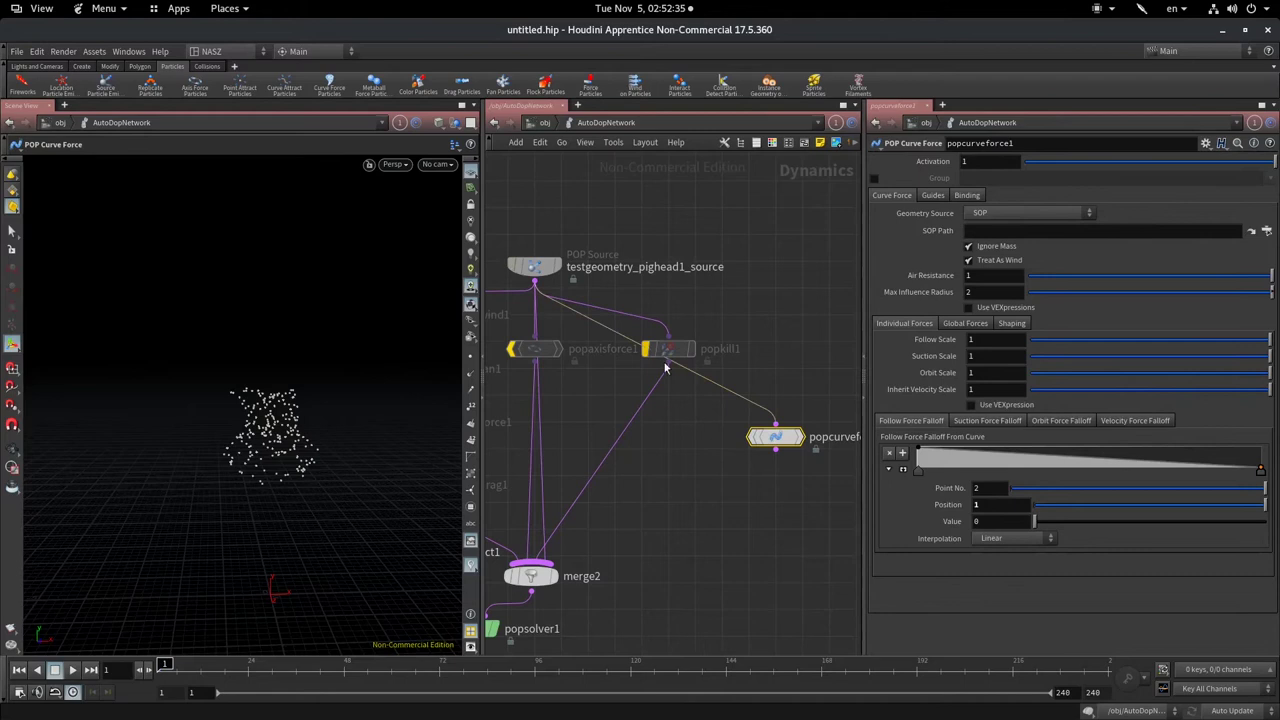
pyautogui.click(776, 452)
pyautogui.click(533, 562)
pyautogui.moveTo(690, 412); pyautogui.dragTo(486, 490)
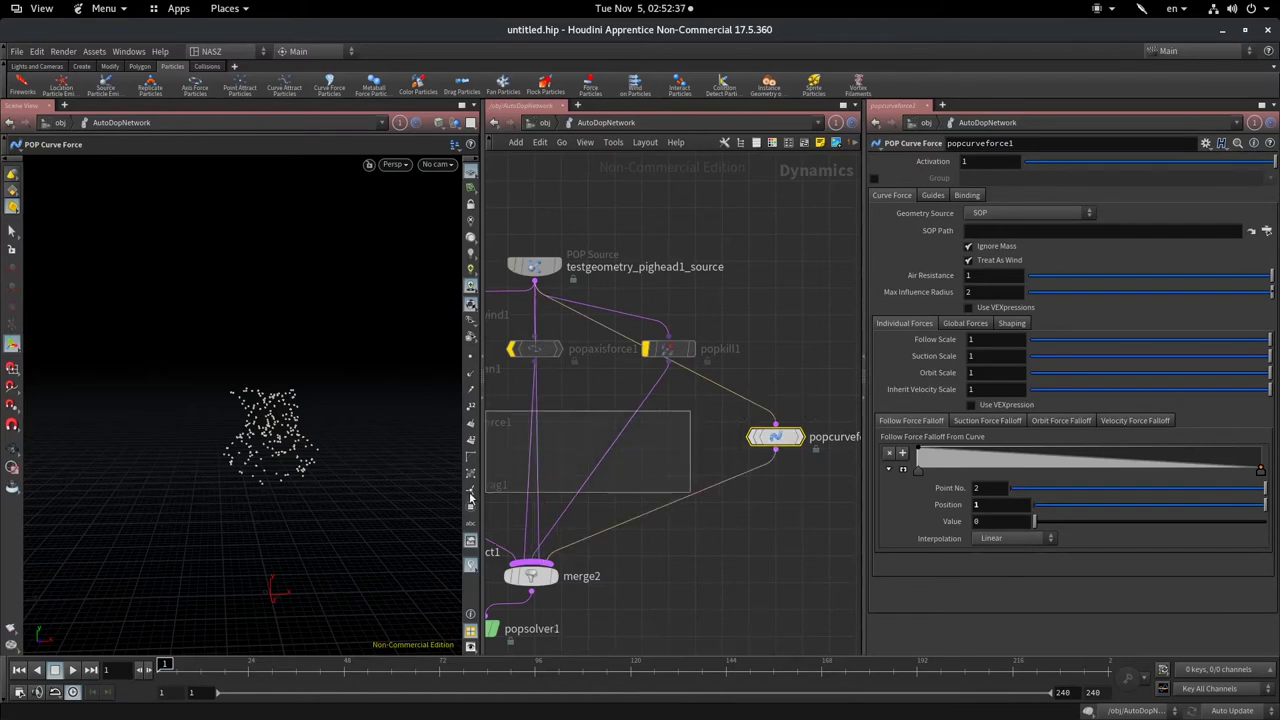
pyautogui.moveTo(600, 417); pyautogui.dragTo(695, 357, button='middle')
pyautogui.moveTo(786, 398)
pyautogui.mouseDown()
pyautogui.moveTo(584, 466)
pyautogui.moveTo(585, 487)
pyautogui.mouseUp()
pyautogui.press('Delete')
pyautogui.press('Delete')
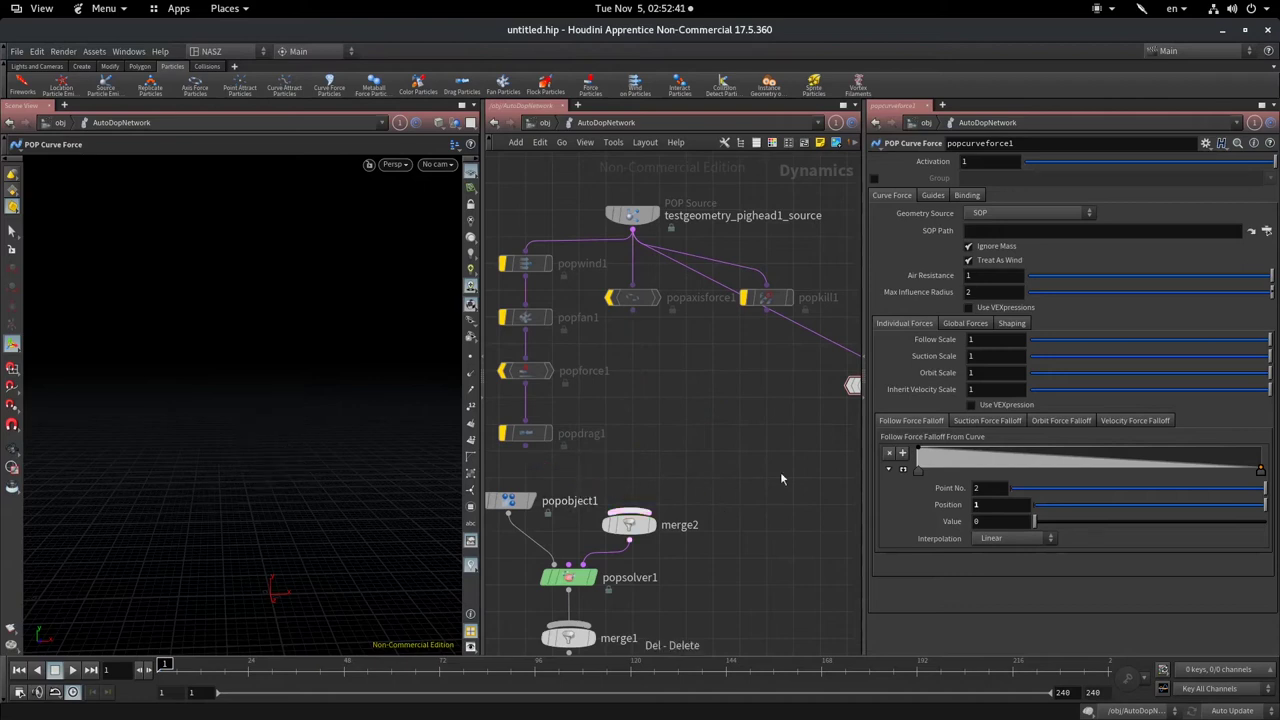
# - Reconnect popcurveforce1 to merge2's input and orbit around the particles
pyautogui.moveTo(744, 491); pyautogui.dragTo(748, 406, button='middle')
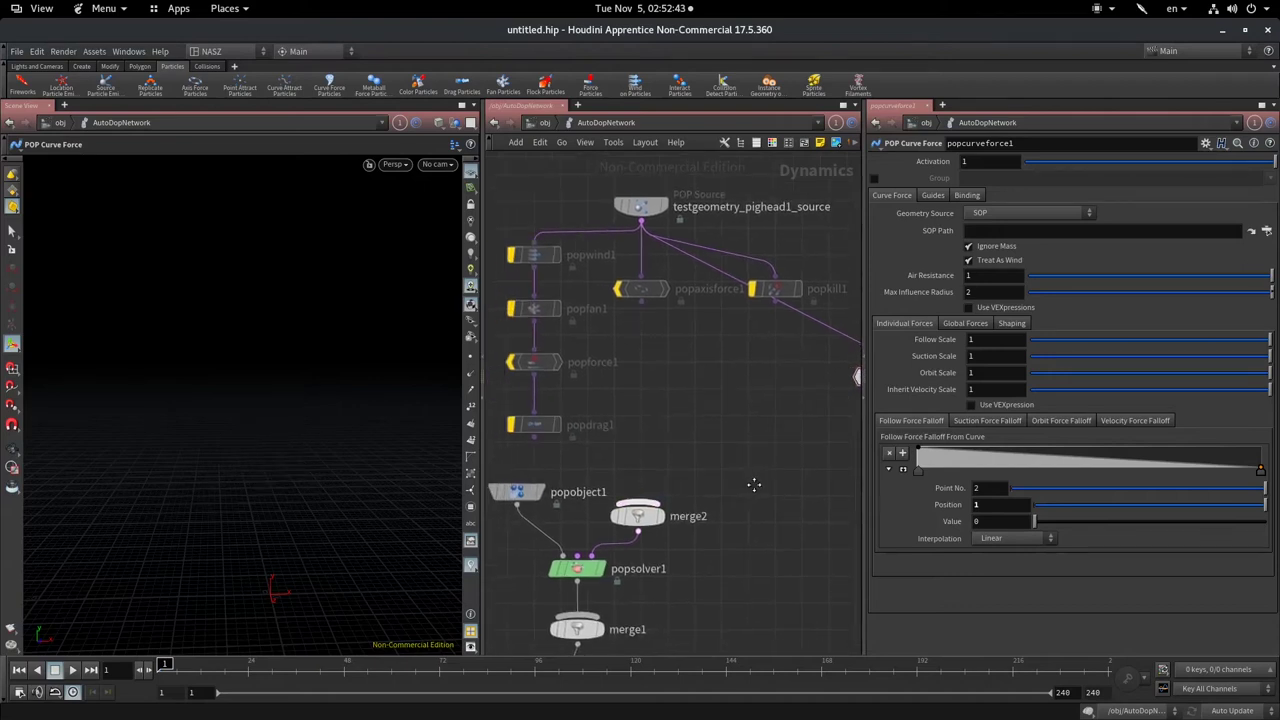
pyautogui.click(829, 366)
pyautogui.click(586, 476)
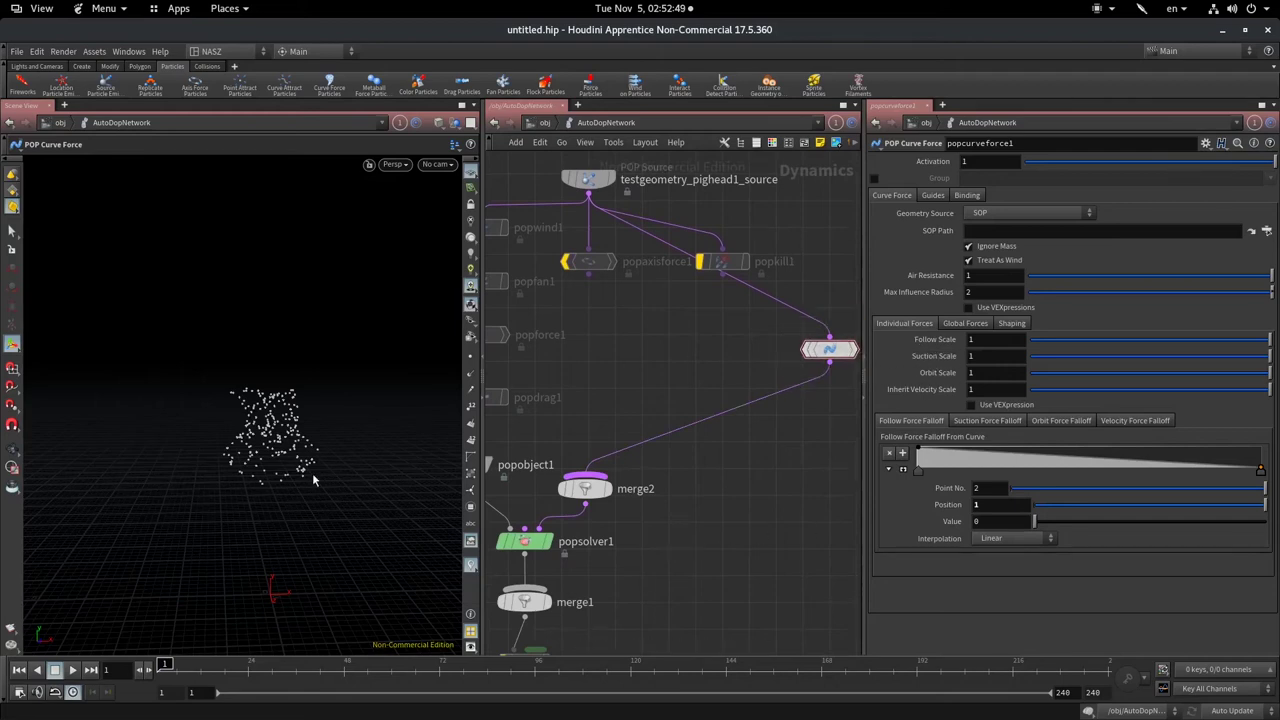
pyautogui.press('Escape')
pyautogui.moveTo(312, 480); pyautogui.dragTo(708, 318)
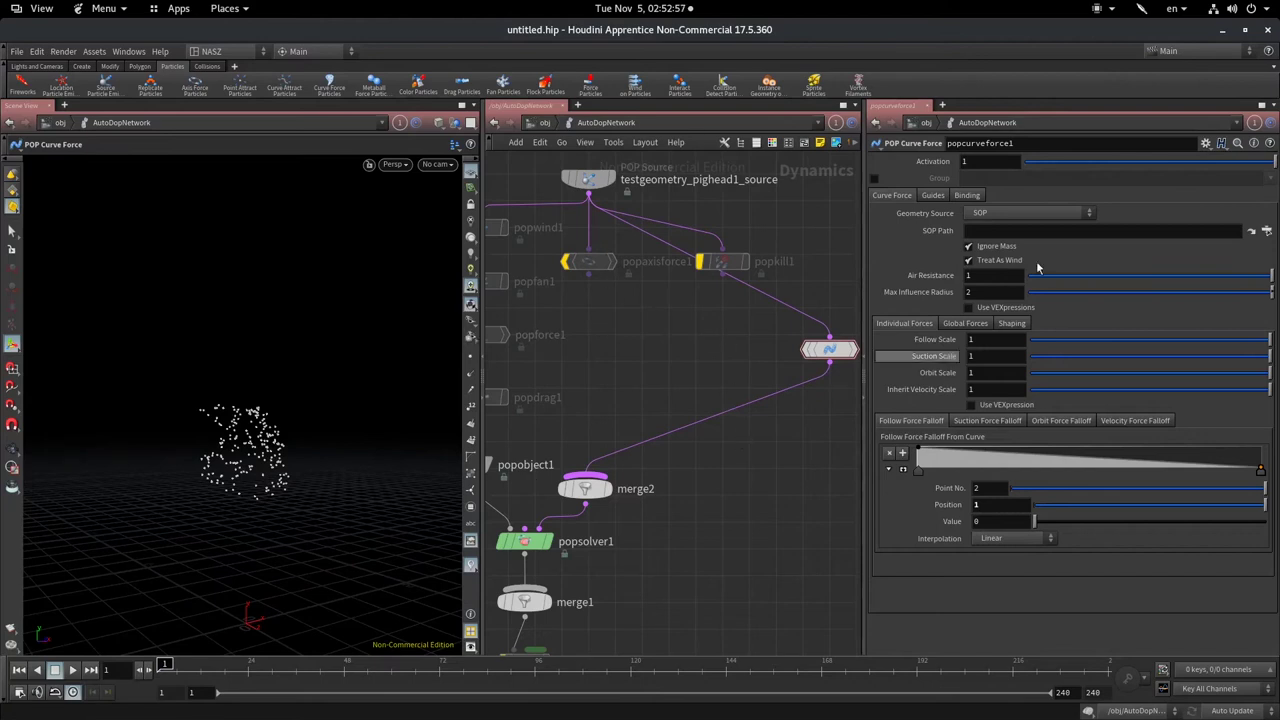
# - Keep SOP as the Geometry Source and go up to the obj level
pyautogui.click(982, 215)
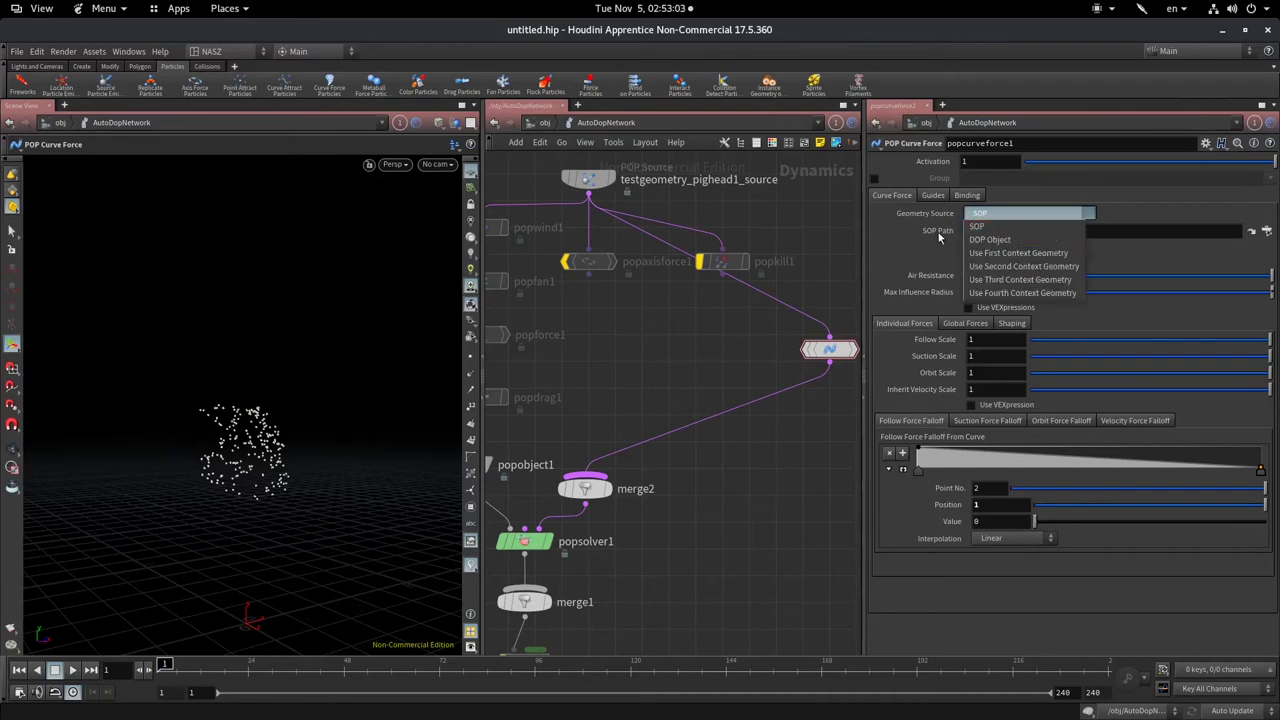
pyautogui.click(998, 227)
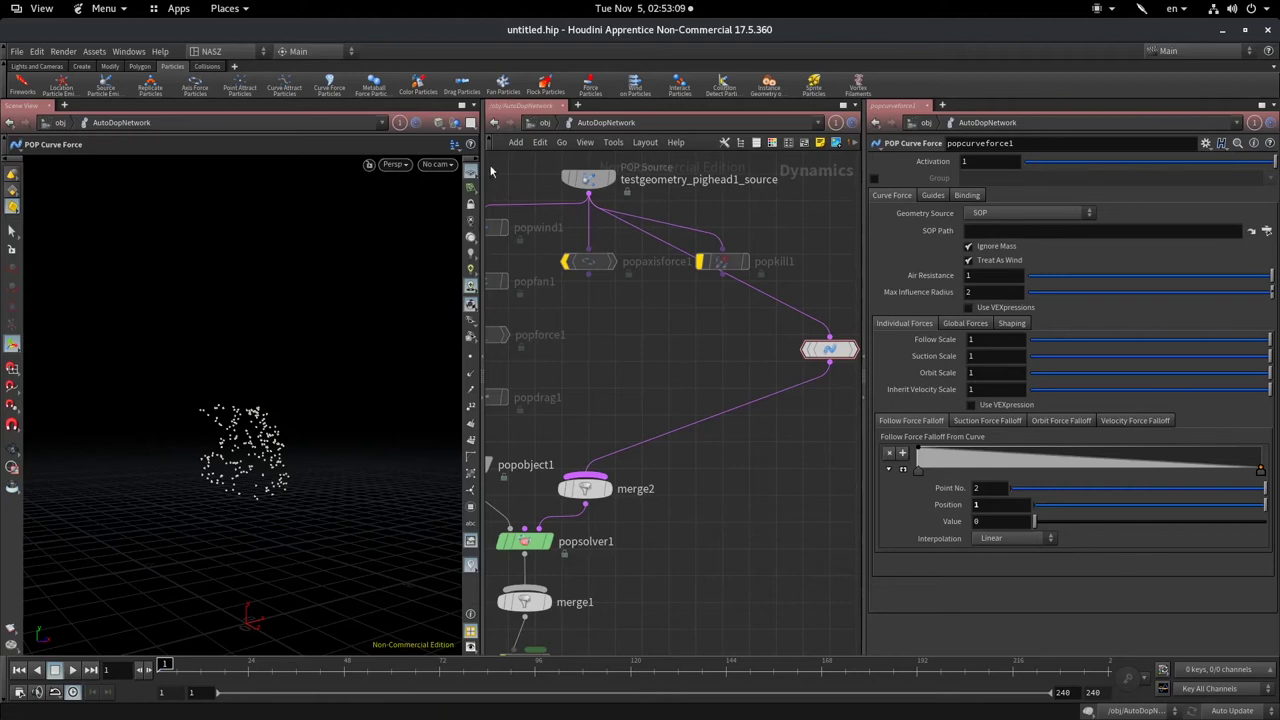
pyautogui.click(544, 123)
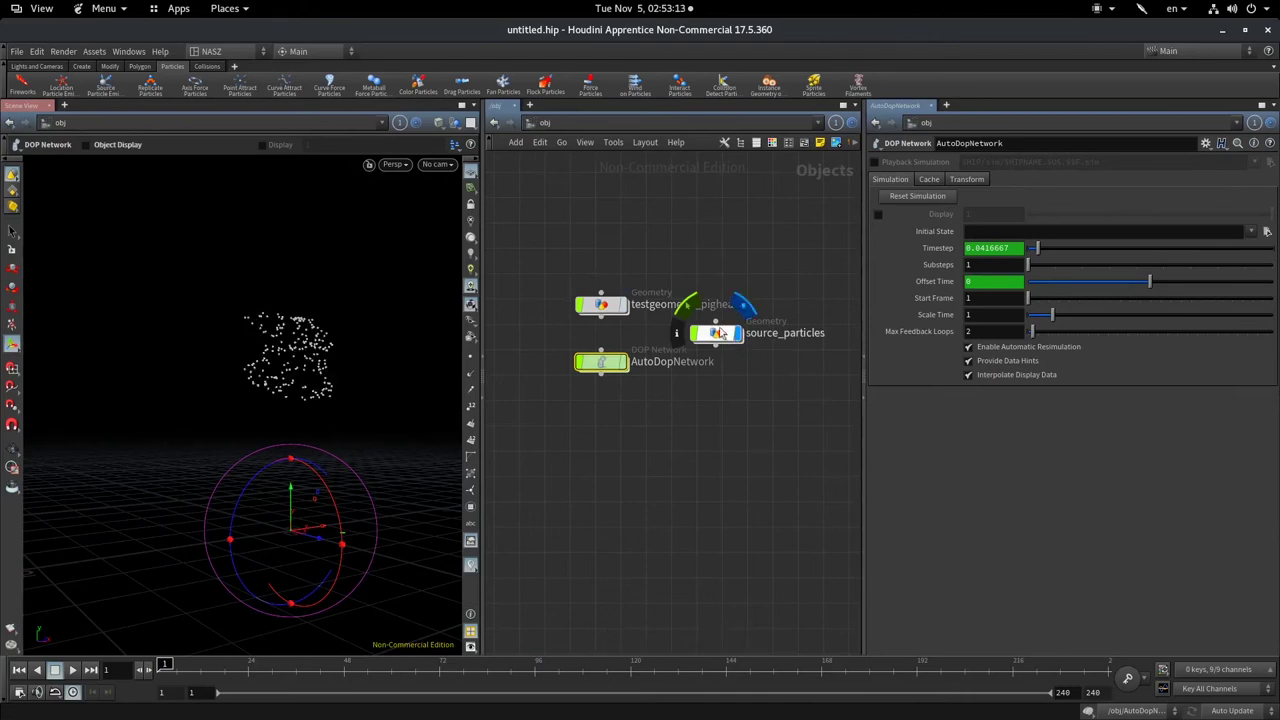
# - Orbit the camera to look down on the particles
pyautogui.press('Escape')
pyautogui.moveTo(320, 423)
pyautogui.mouseDown()
pyautogui.moveTo(168, 421)
pyautogui.moveTo(200, 414)
pyautogui.mouseUp()
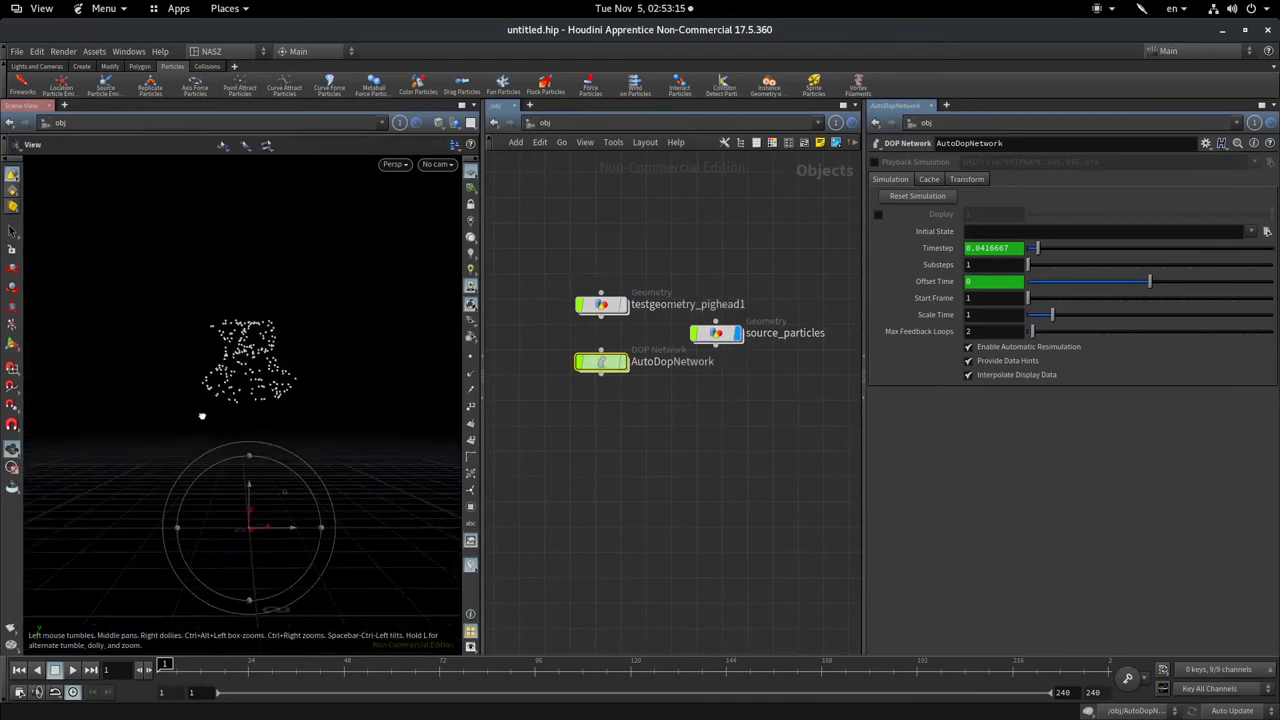
pyautogui.moveTo(297, 426)
pyautogui.mouseDown()
pyautogui.moveTo(303, 371)
pyautogui.moveTo(279, 473)
pyautogui.moveTo(329, 360)
pyautogui.mouseUp()
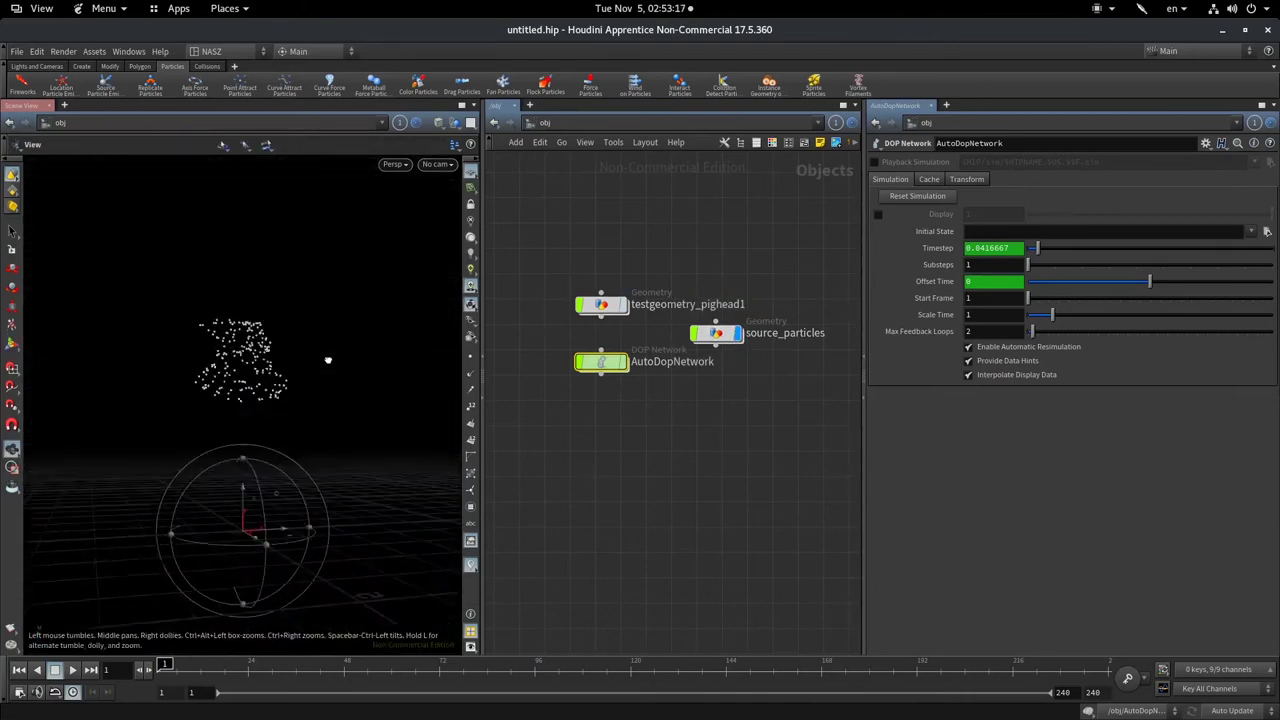
pyautogui.press('Return')
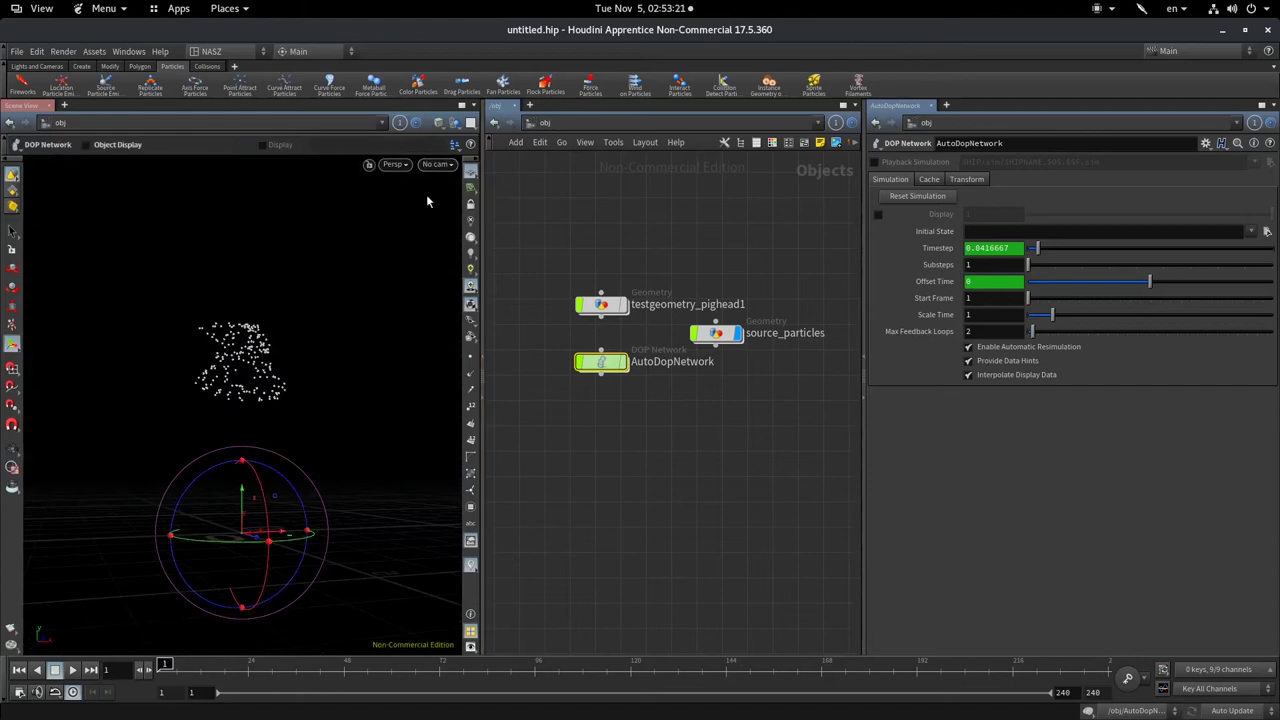
# - Switch to the orthographic Right view, frame the particles, and turn on grid snapping
pyautogui.click(438, 164)
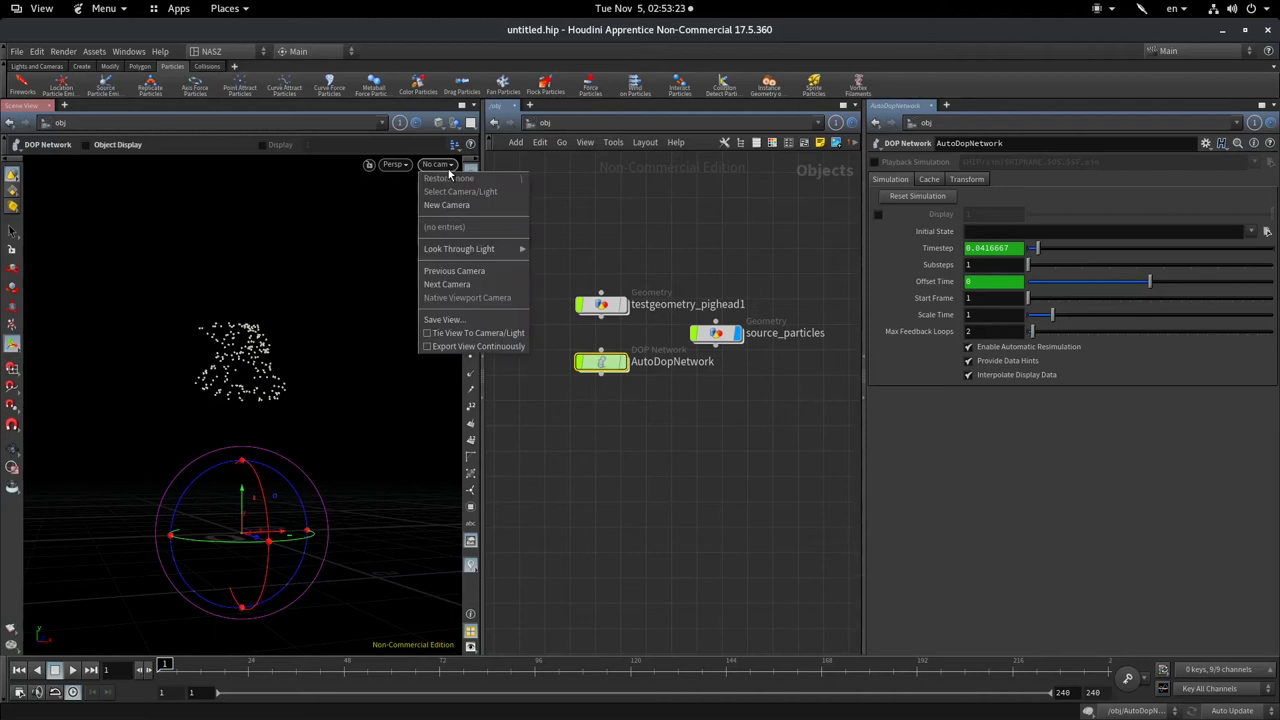
pyautogui.click(395, 164)
pyautogui.click(395, 164)
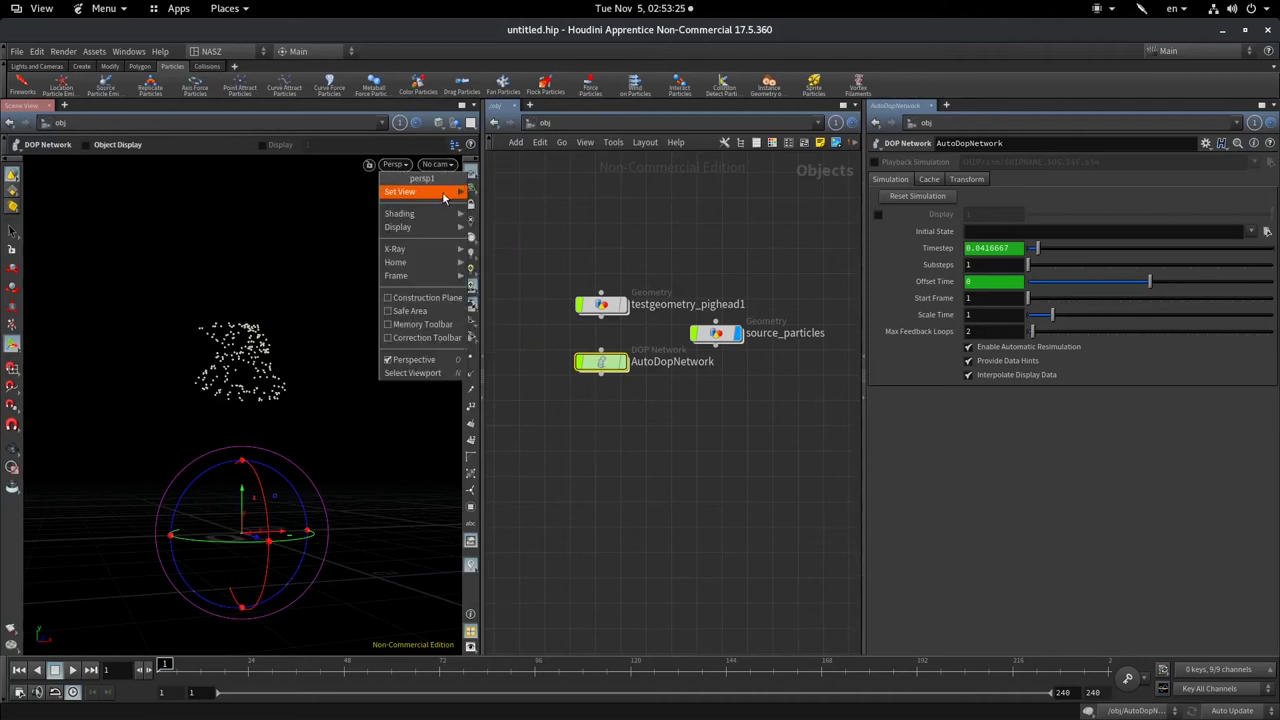
pyautogui.moveTo(418, 191)
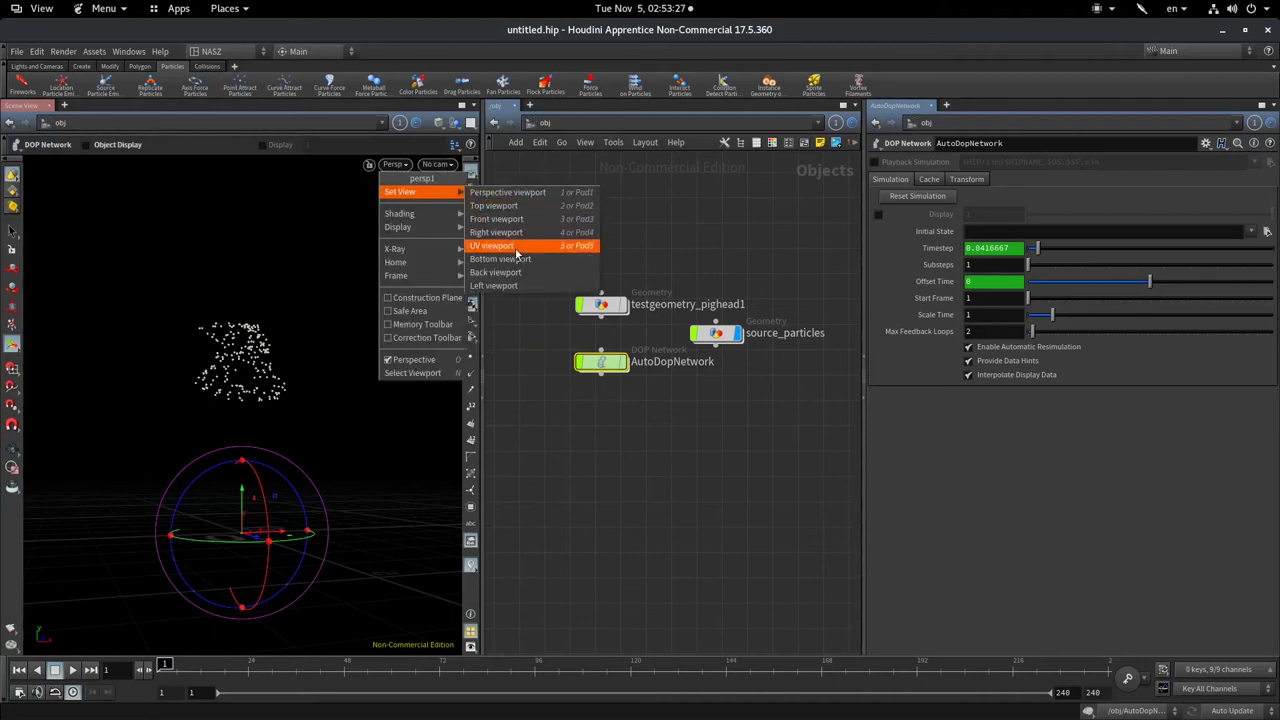
pyautogui.click(519, 241)
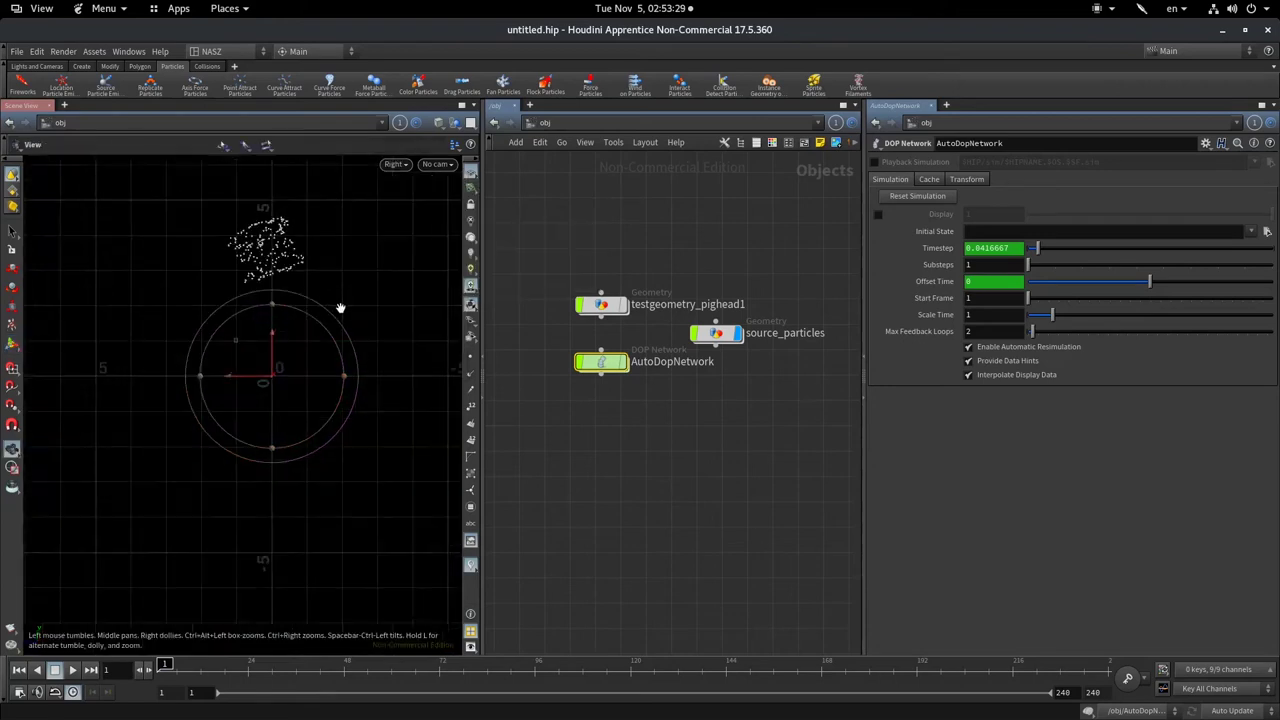
pyautogui.moveTo(343, 306); pyautogui.dragTo(320, 557, button='middle')
pyautogui.moveTo(176, 471); pyautogui.dragTo(206, 350, button='middle')
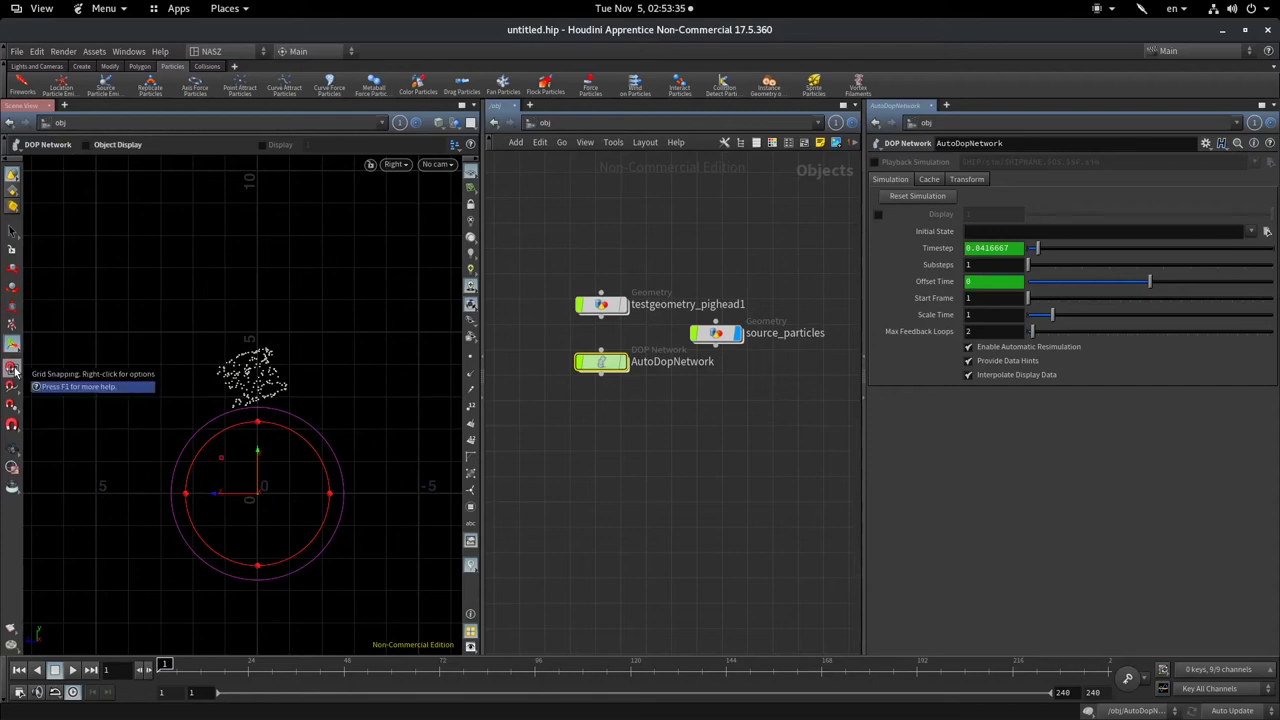
pyautogui.click(14, 370)
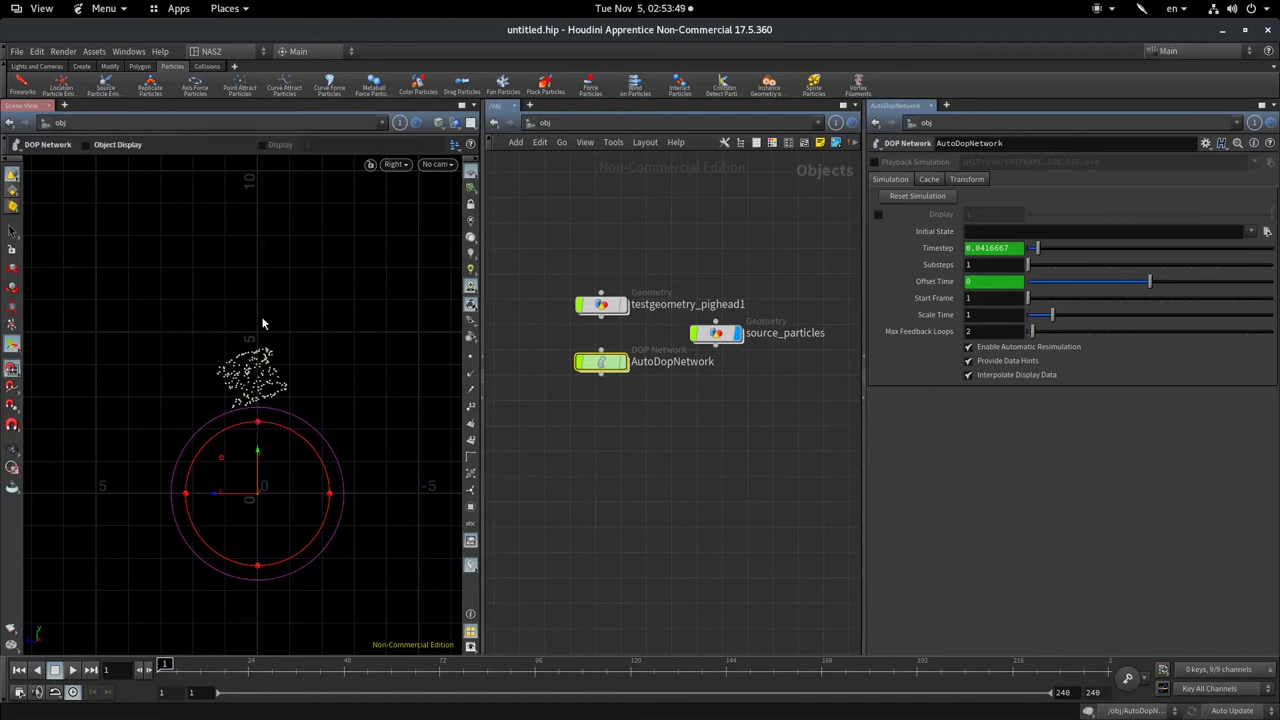
# - Draw a new seven-point hook-shaped curve object rising from the particle cloud in the Right view
pyautogui.press('Tab')
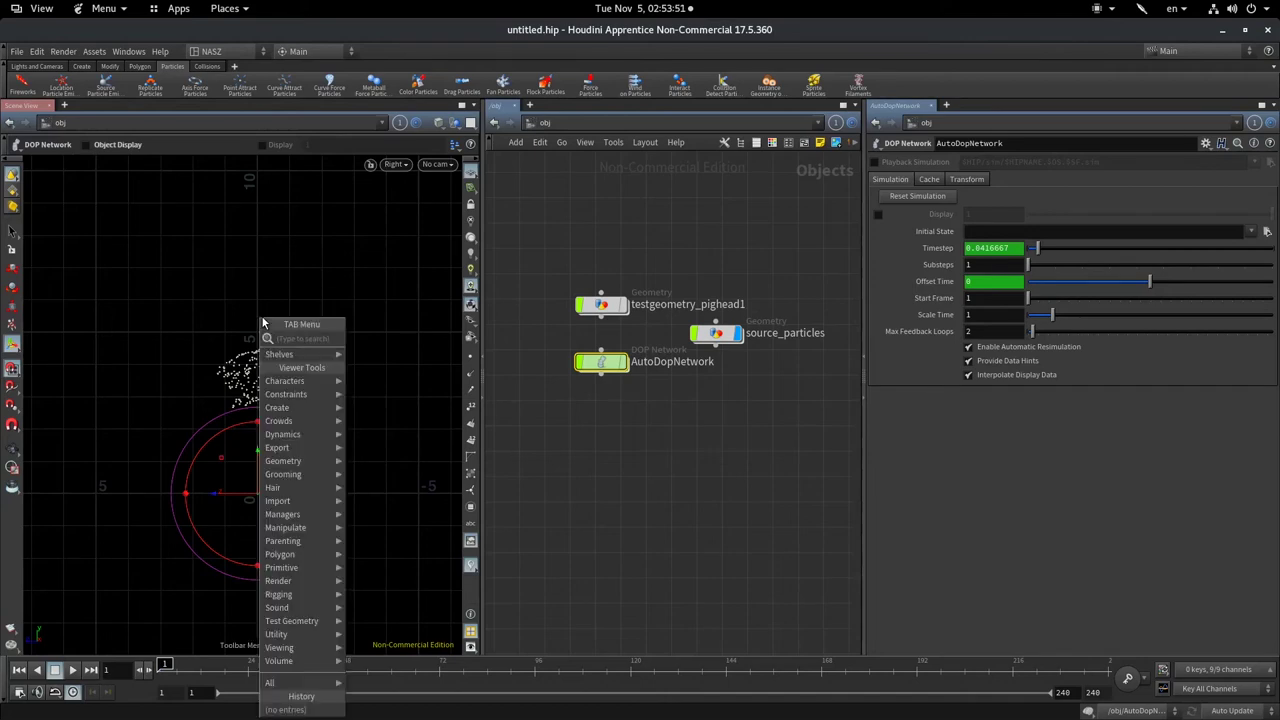
pyautogui.write('cur')
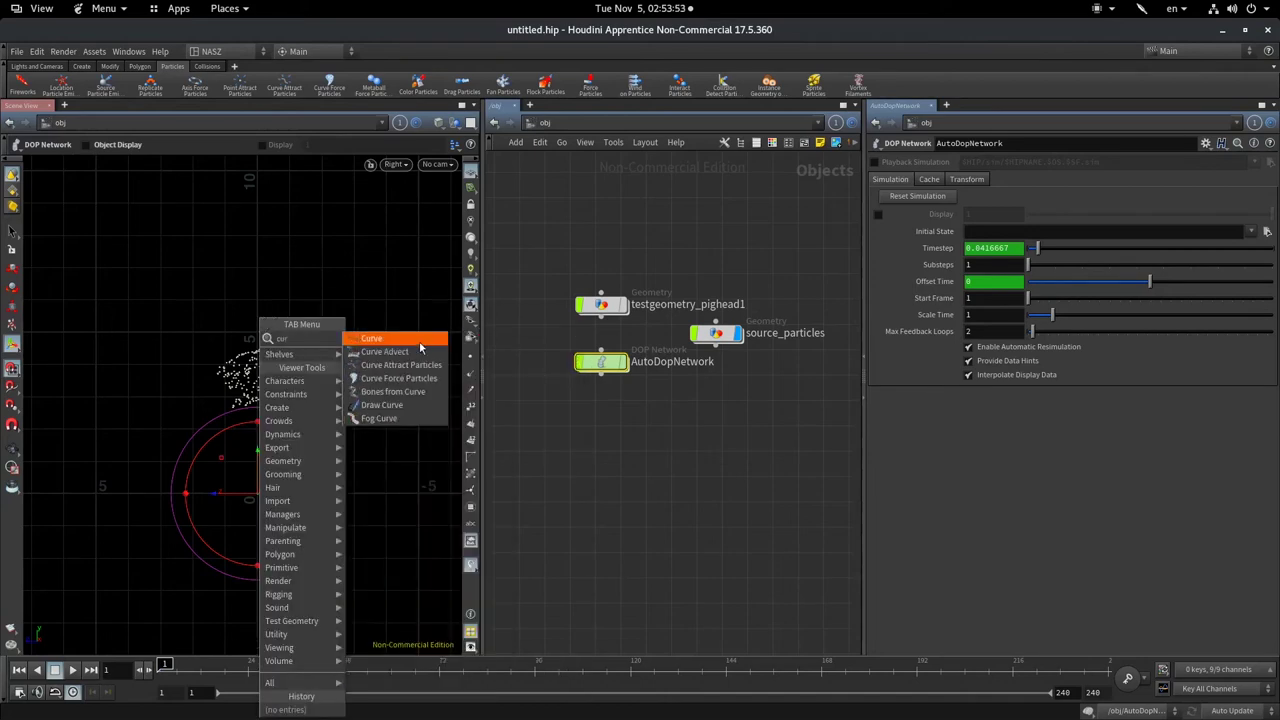
pyautogui.click(420, 342)
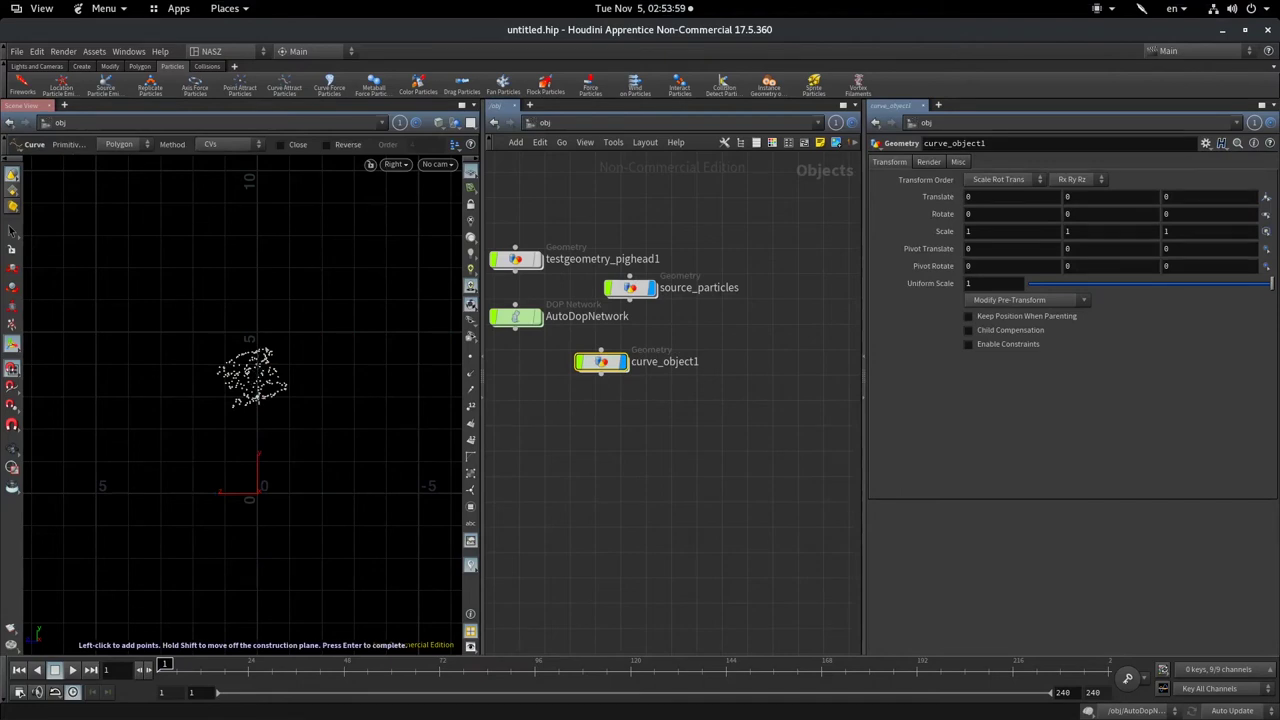
pyautogui.click(226, 298)
pyautogui.click(290, 237)
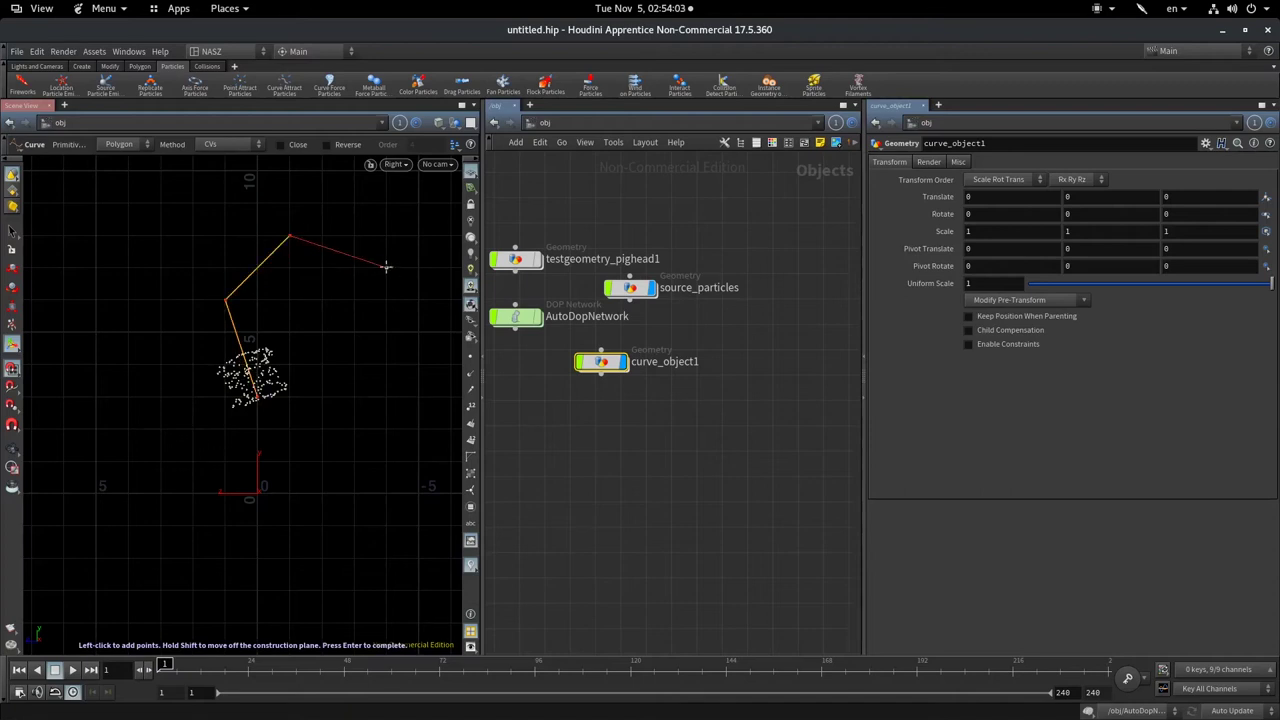
pyautogui.click(386, 267)
pyautogui.moveTo(451, 204); pyautogui.dragTo(421, 334, button='middle')
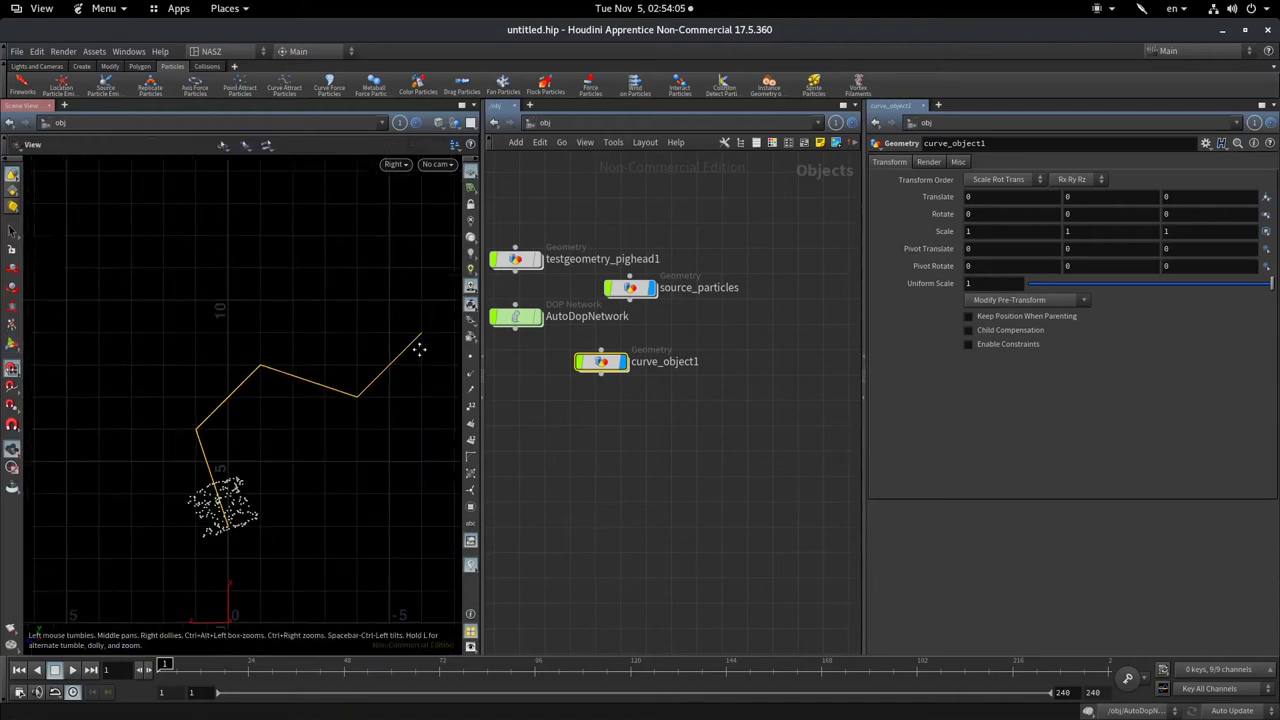
pyautogui.click(421, 334)
pyautogui.click(389, 267)
pyautogui.click(325, 234)
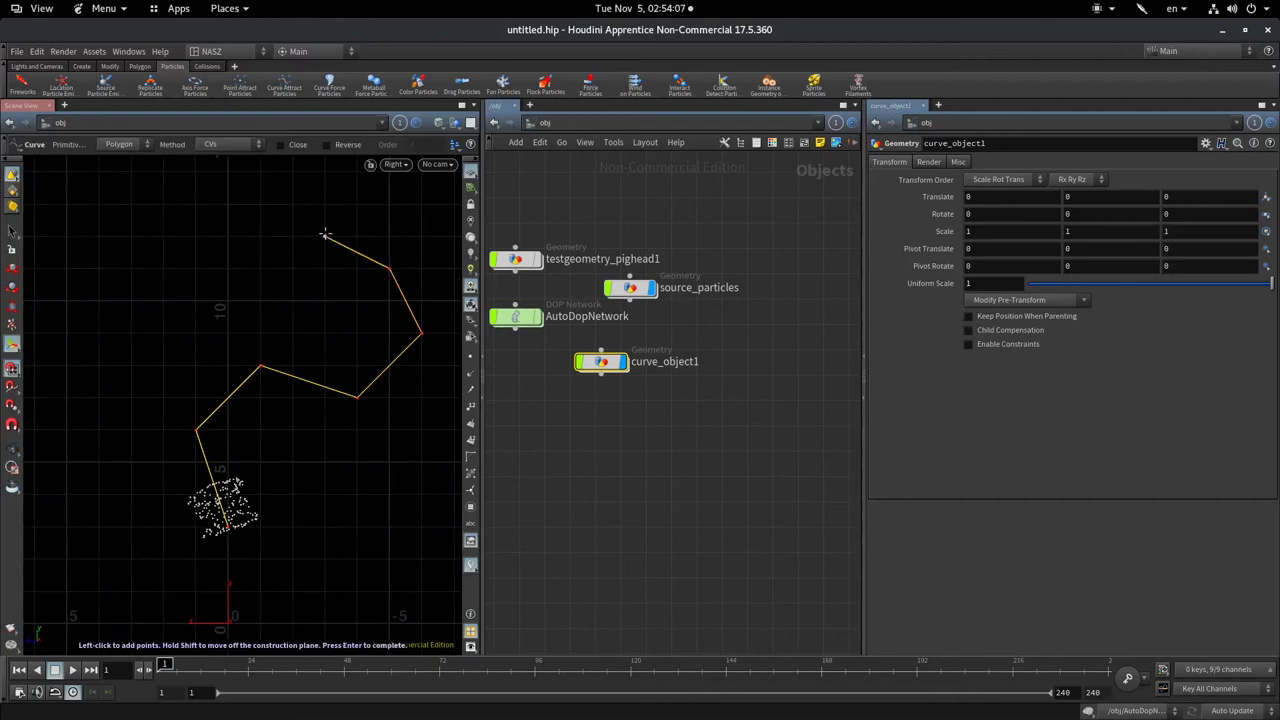
pyautogui.click(261, 205)
pyautogui.press('Return')
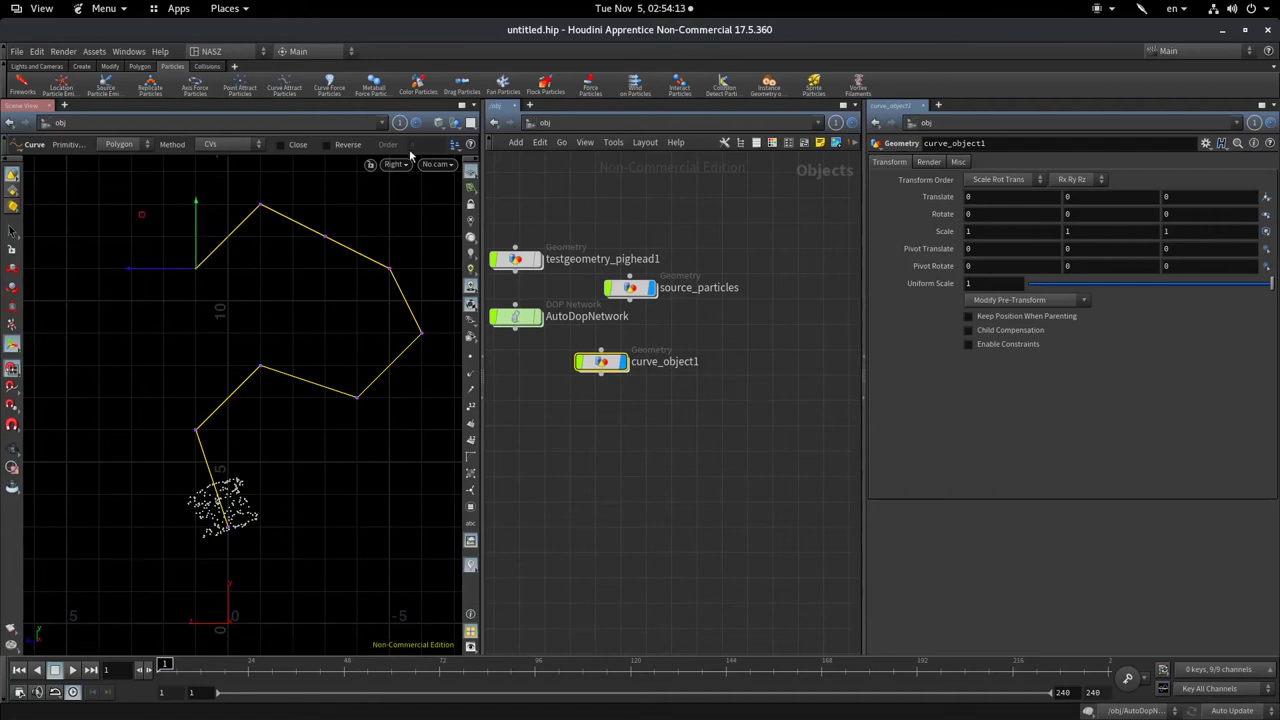
# - Switch the viewport to Perspective and orbit to see the curve in 3D
pyautogui.click(407, 170)
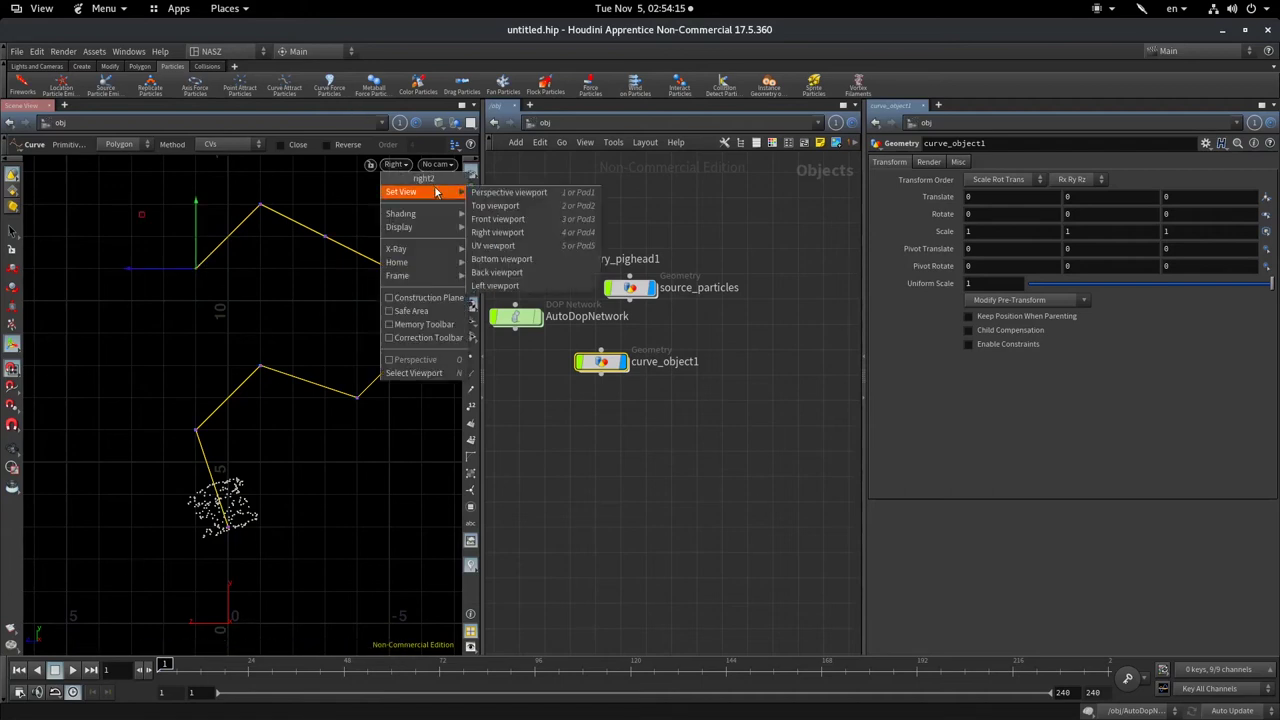
pyautogui.click(490, 196)
pyautogui.press('Escape')
pyautogui.moveTo(328, 328); pyautogui.dragTo(264, 520)
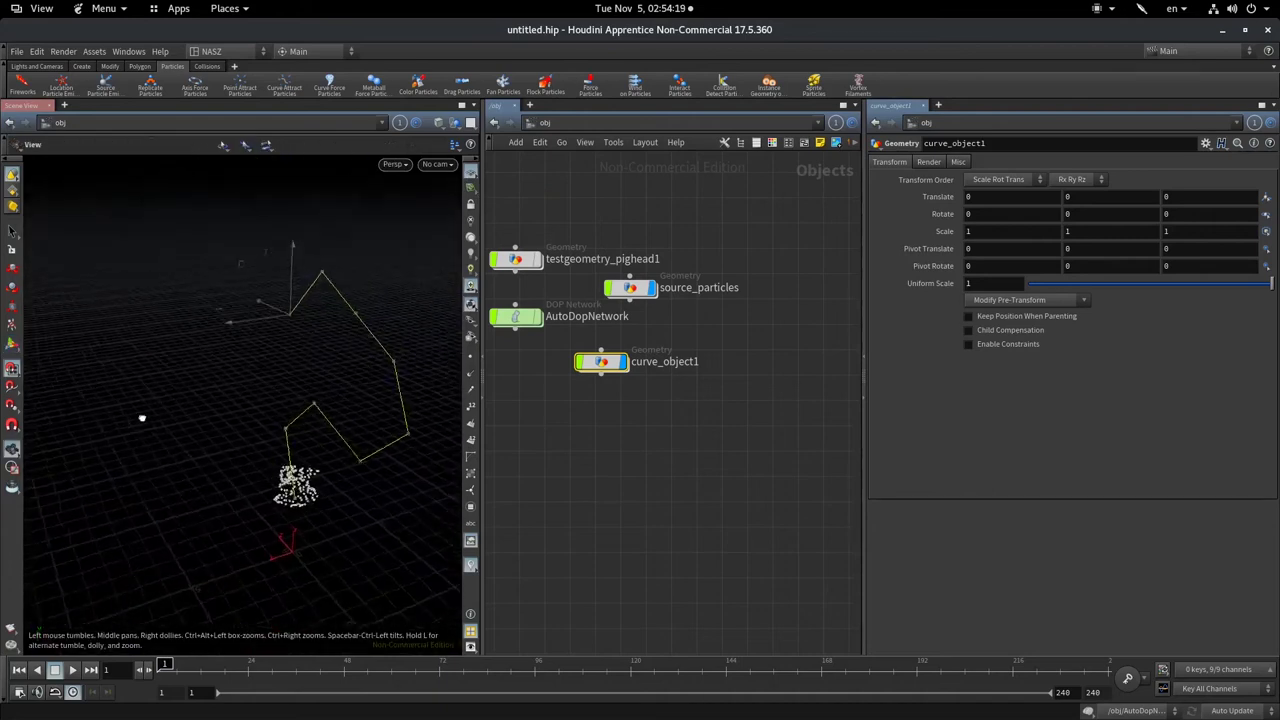
pyautogui.press('Return')
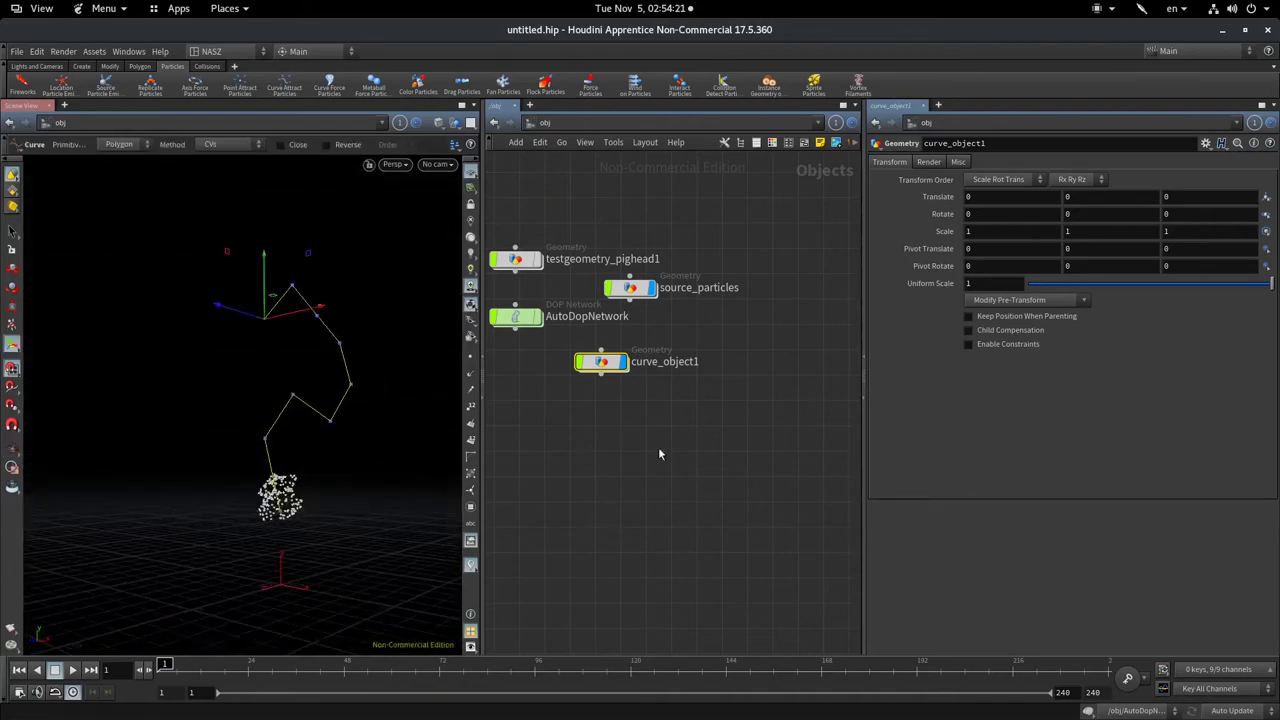
# - Inside curve_object1, try the NURBS primitive type on curve1, then revert to Polygon
pyautogui.moveTo(601, 361)
pyautogui.doubleClick(611, 364)
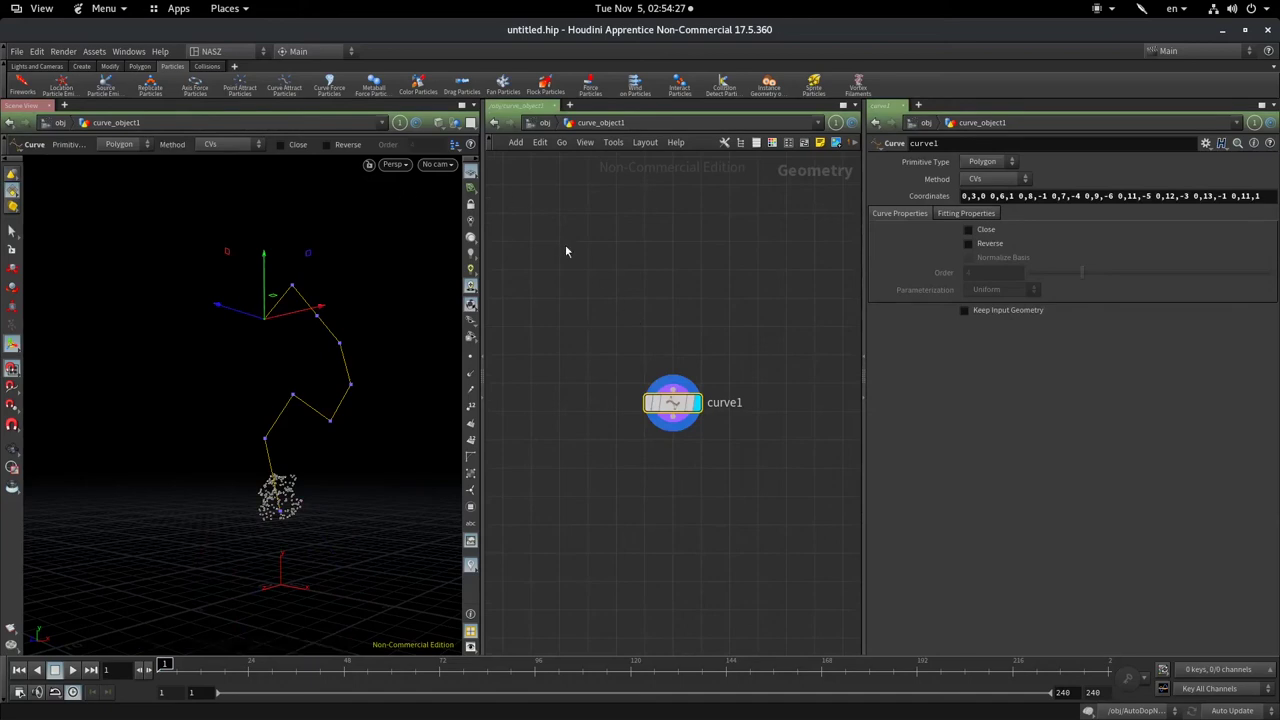
pyautogui.moveTo(266, 414)
pyautogui.mouseDown()
pyautogui.moveTo(243, 341)
pyautogui.moveTo(268, 416)
pyautogui.mouseUp()
pyautogui.press('Return')
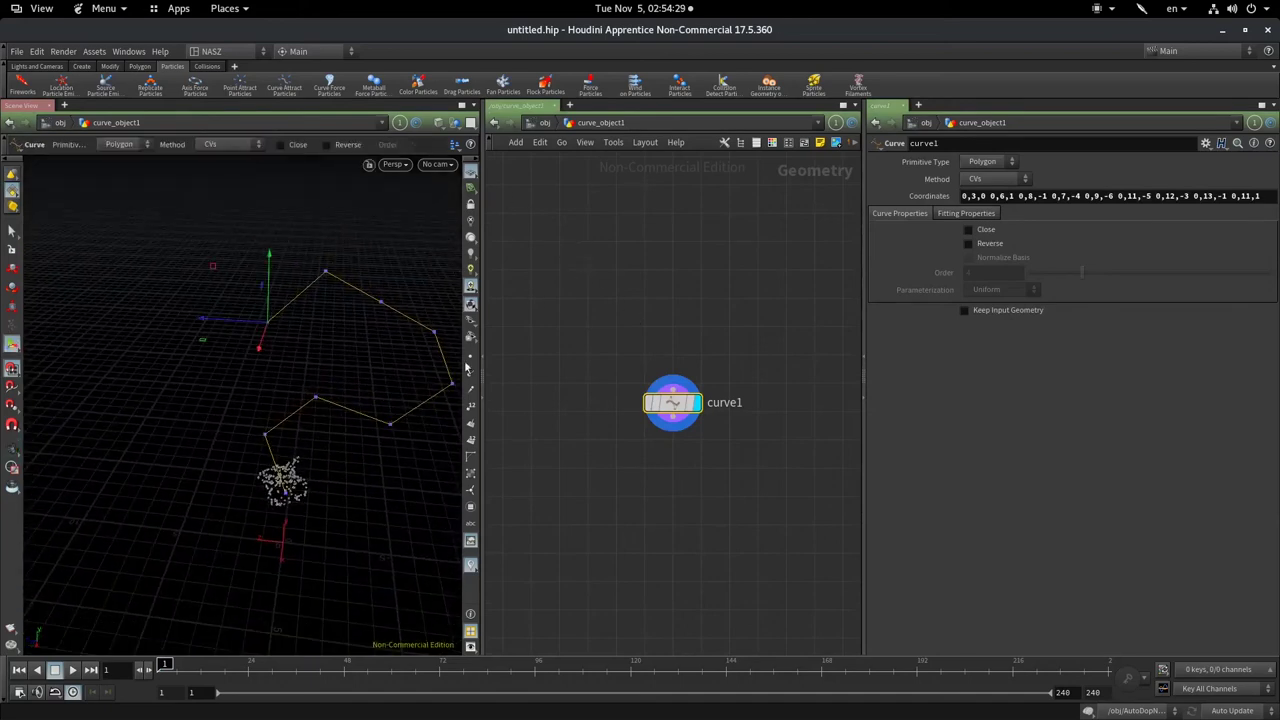
pyautogui.click(1008, 182)
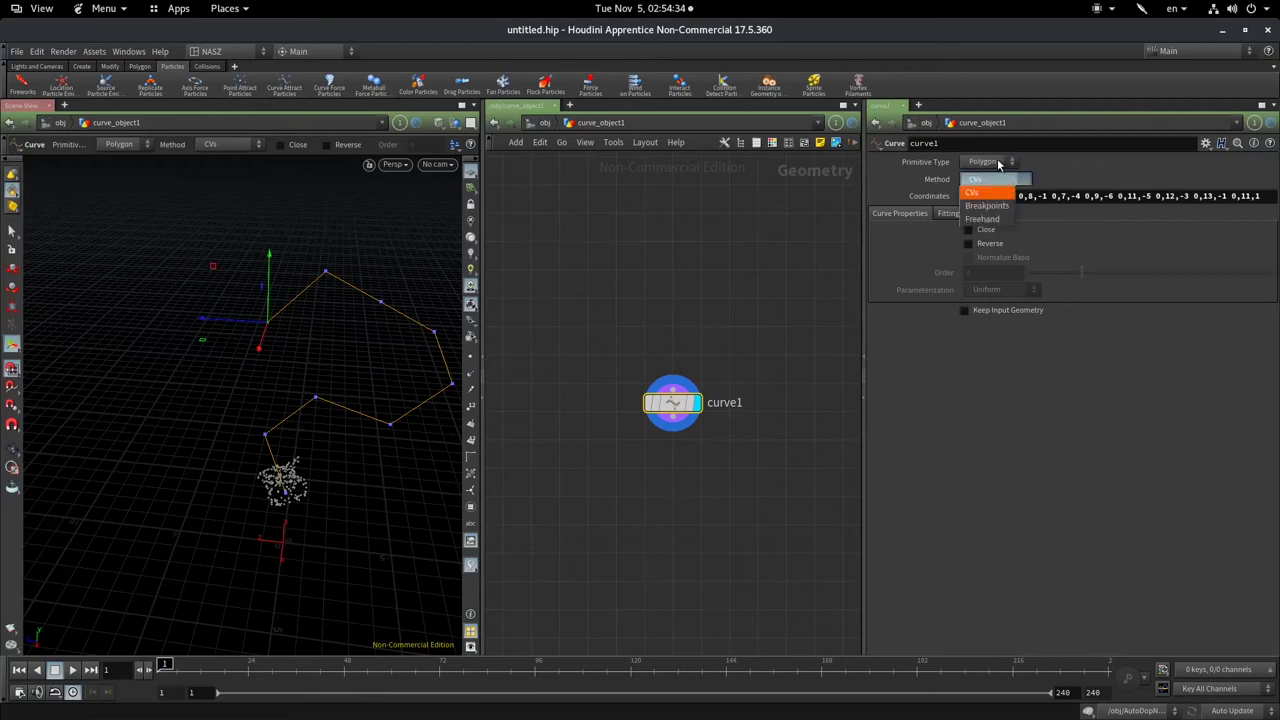
pyautogui.click(998, 165)
pyautogui.click(990, 163)
pyautogui.click(979, 188)
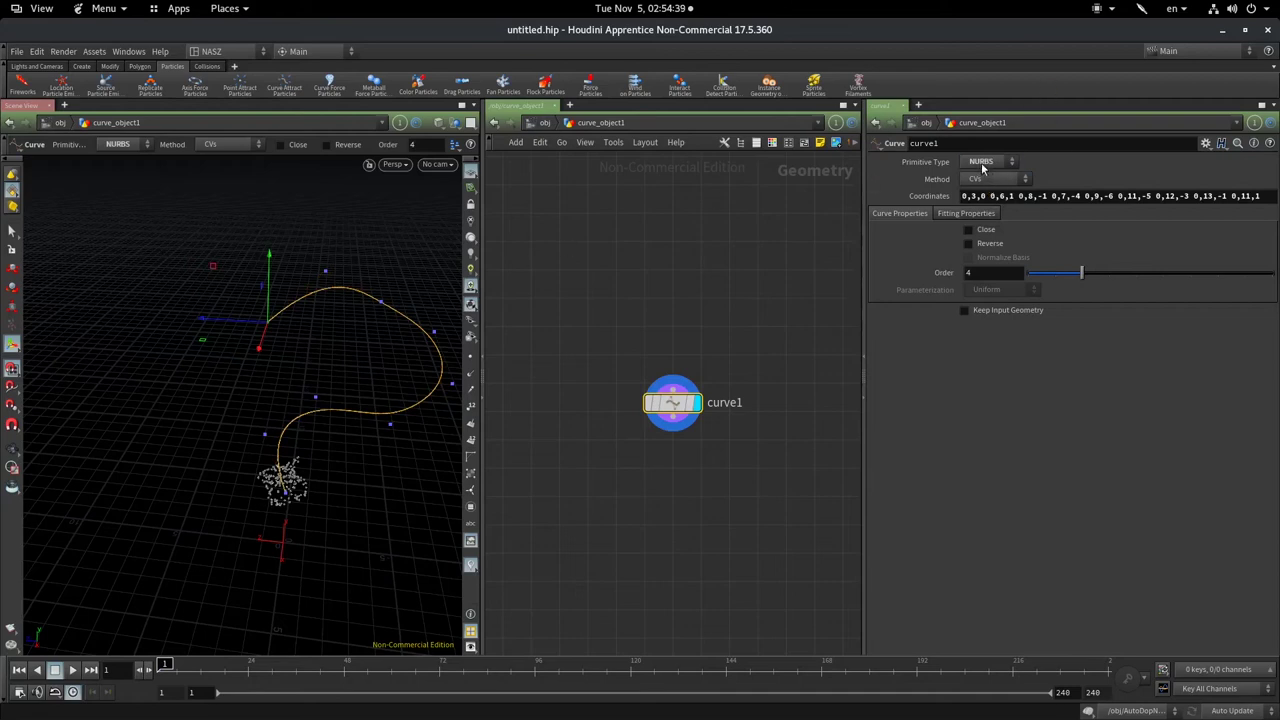
pyautogui.click(983, 165)
pyautogui.click(984, 169)
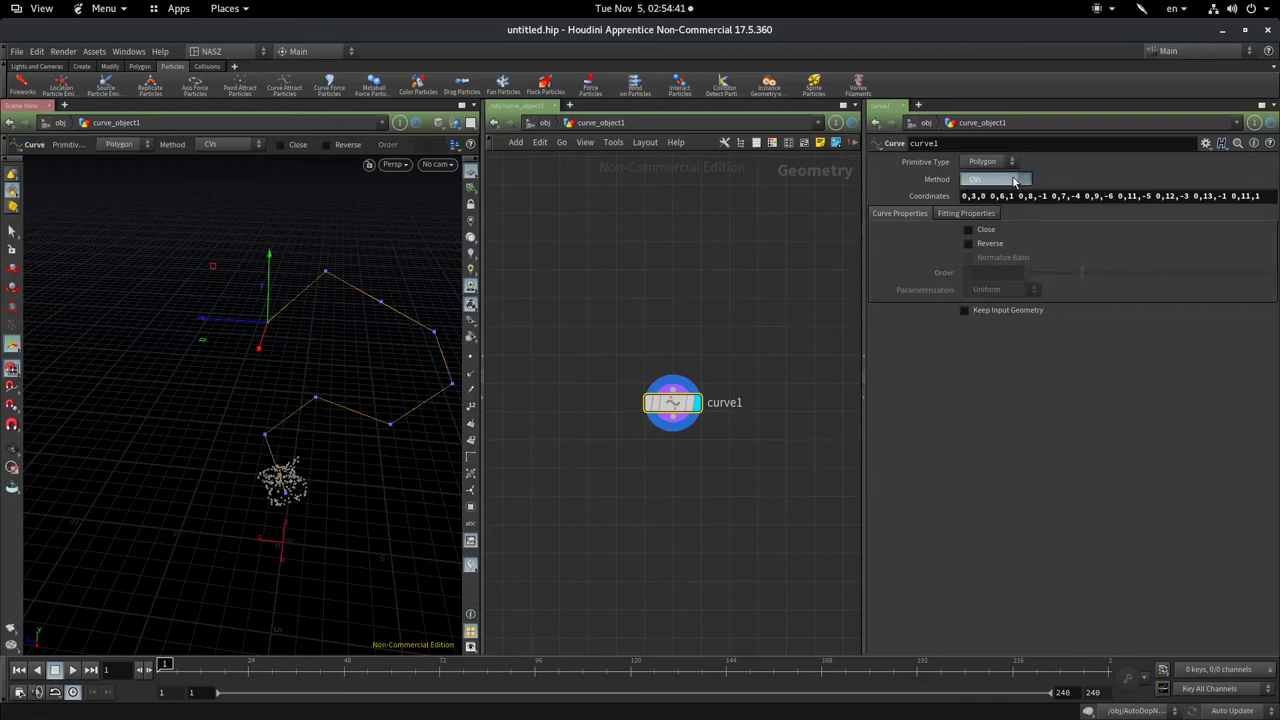
# - Try the Freehand and Breakpoints construction methods, then settle back on CVs
pyautogui.click(1013, 180)
pyautogui.click(993, 218)
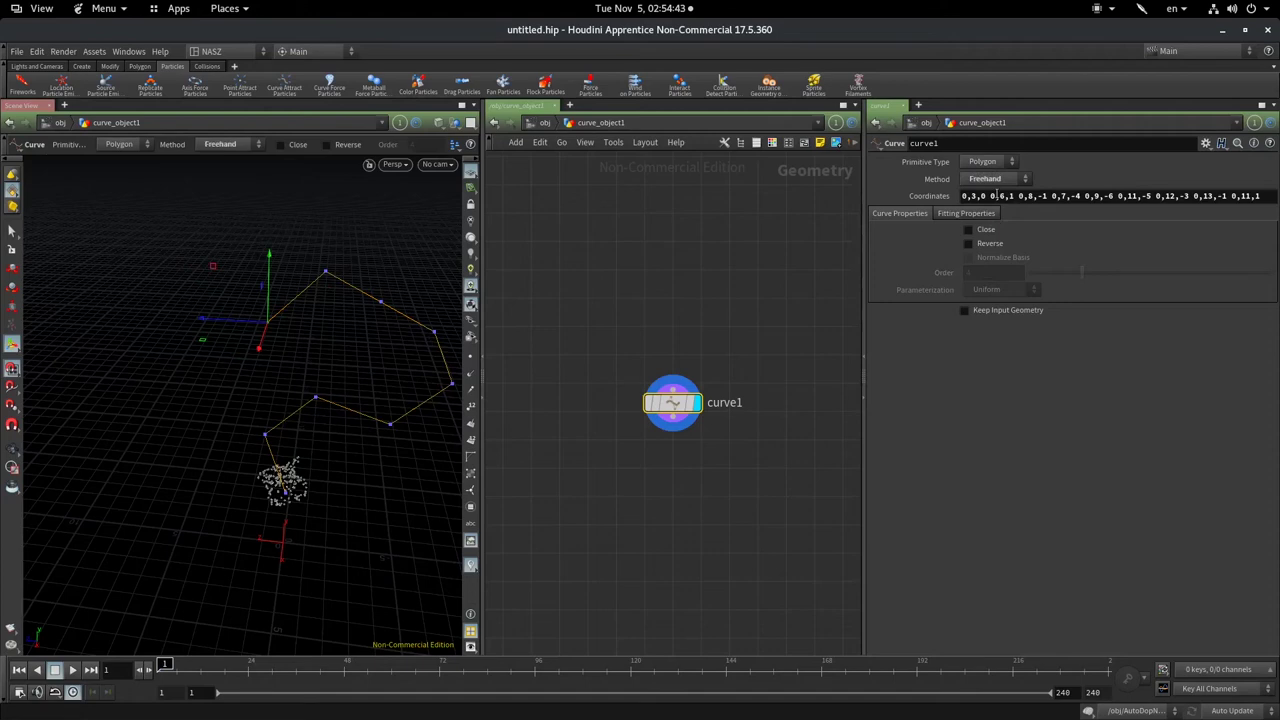
pyautogui.click(1000, 179)
pyautogui.click(987, 205)
pyautogui.click(1005, 181)
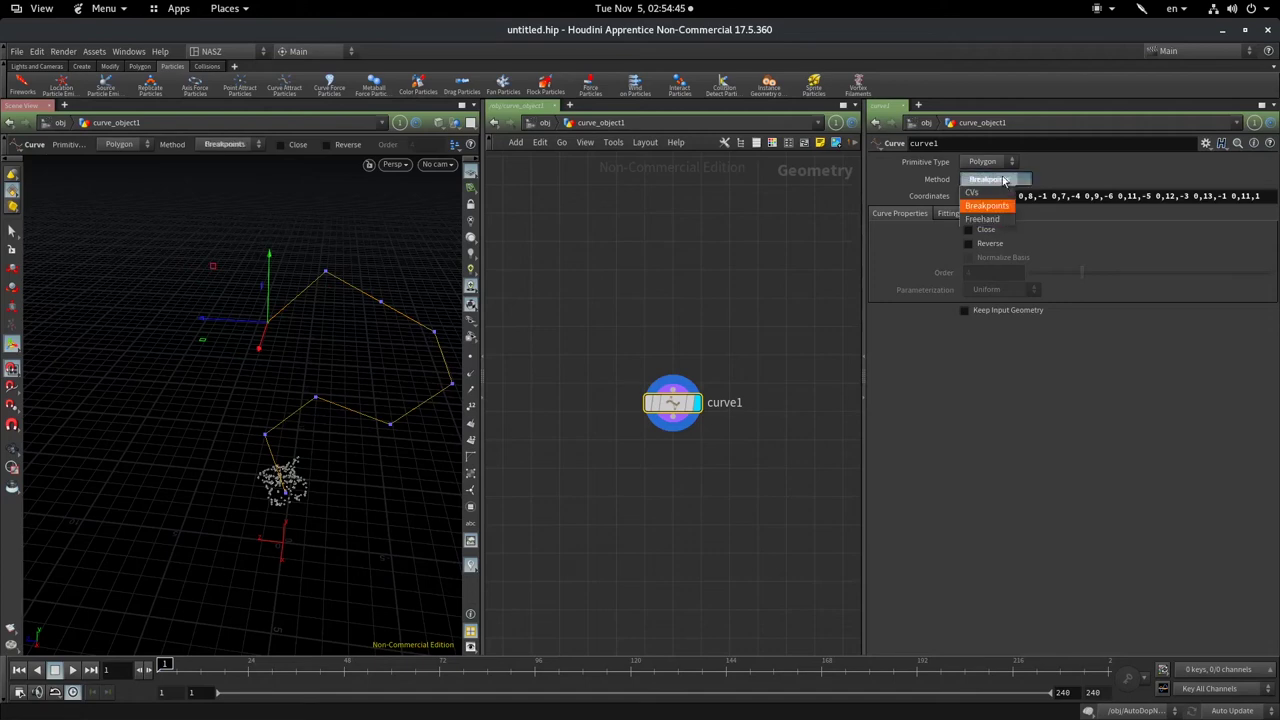
pyautogui.click(995, 191)
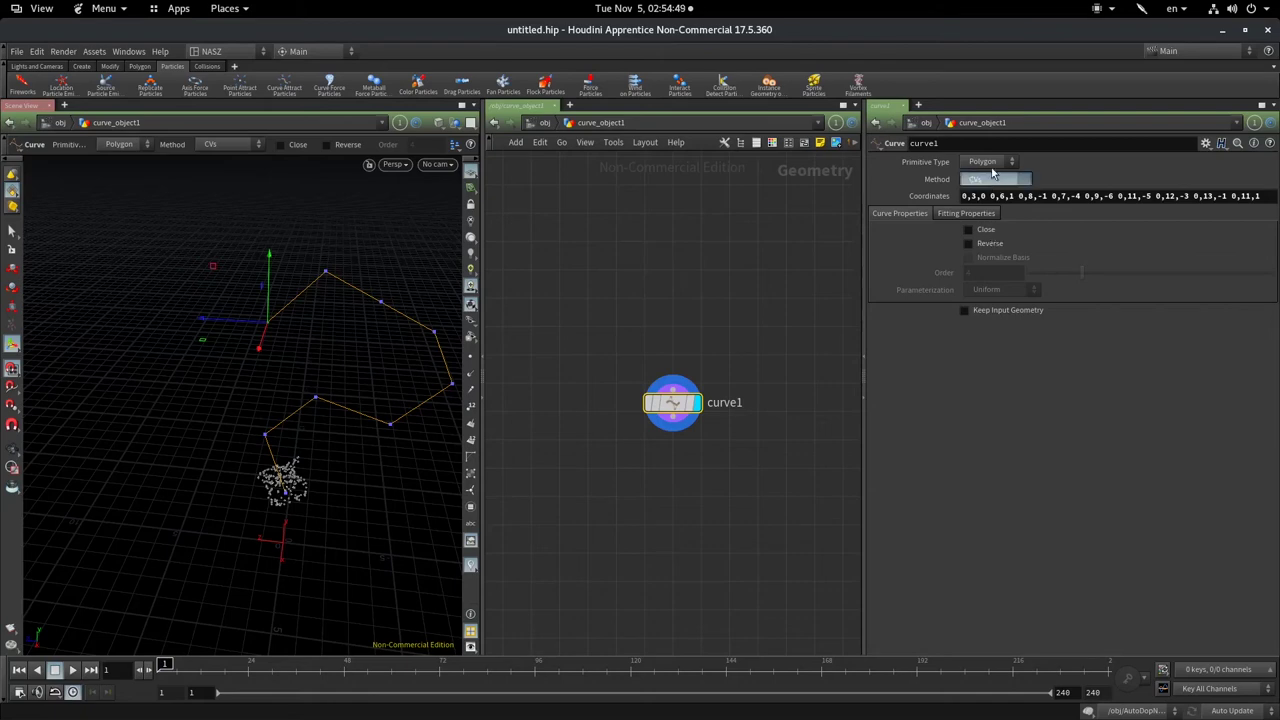
pyautogui.click(996, 178)
pyautogui.click(995, 180)
# - Make curve1 a NURBS curve, orbit to inspect it, and return to /obj
pyautogui.click(991, 162)
pyautogui.click(978, 188)
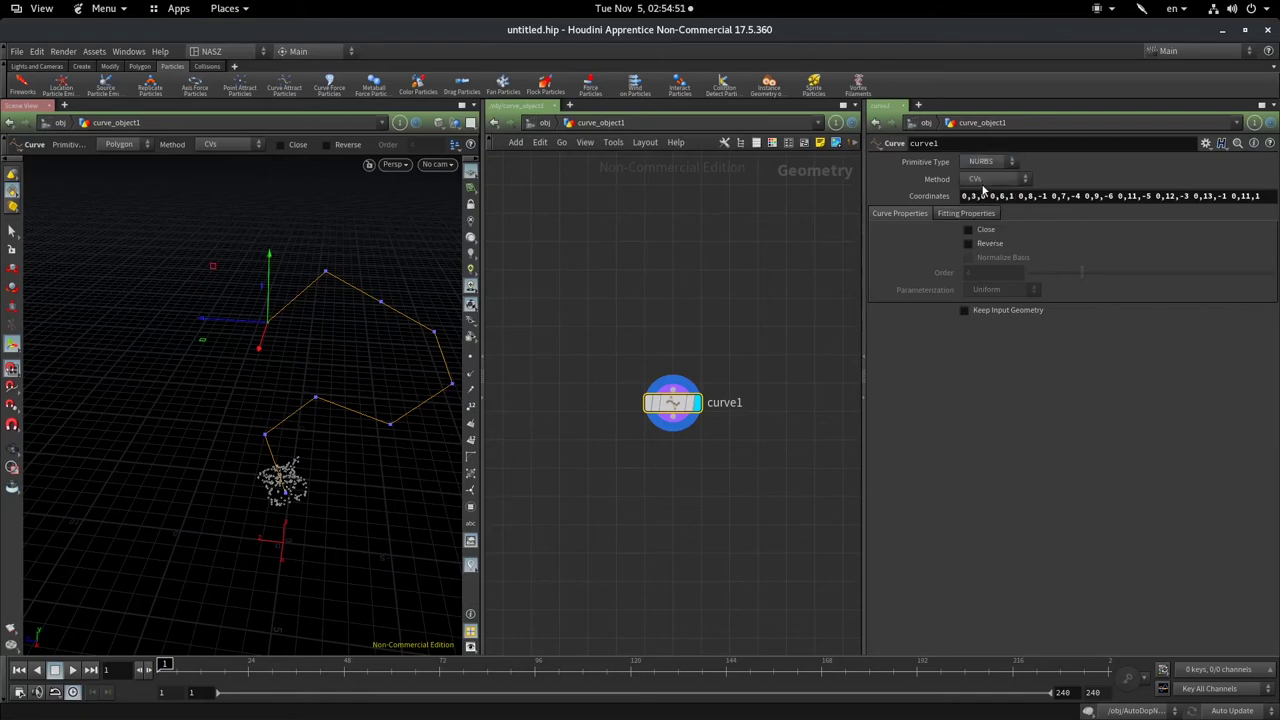
pyautogui.moveTo(305, 394)
pyautogui.mouseDown()
pyautogui.moveTo(409, 380)
pyautogui.moveTo(417, 361)
pyautogui.moveTo(306, 349)
pyautogui.moveTo(391, 337)
pyautogui.mouseUp()
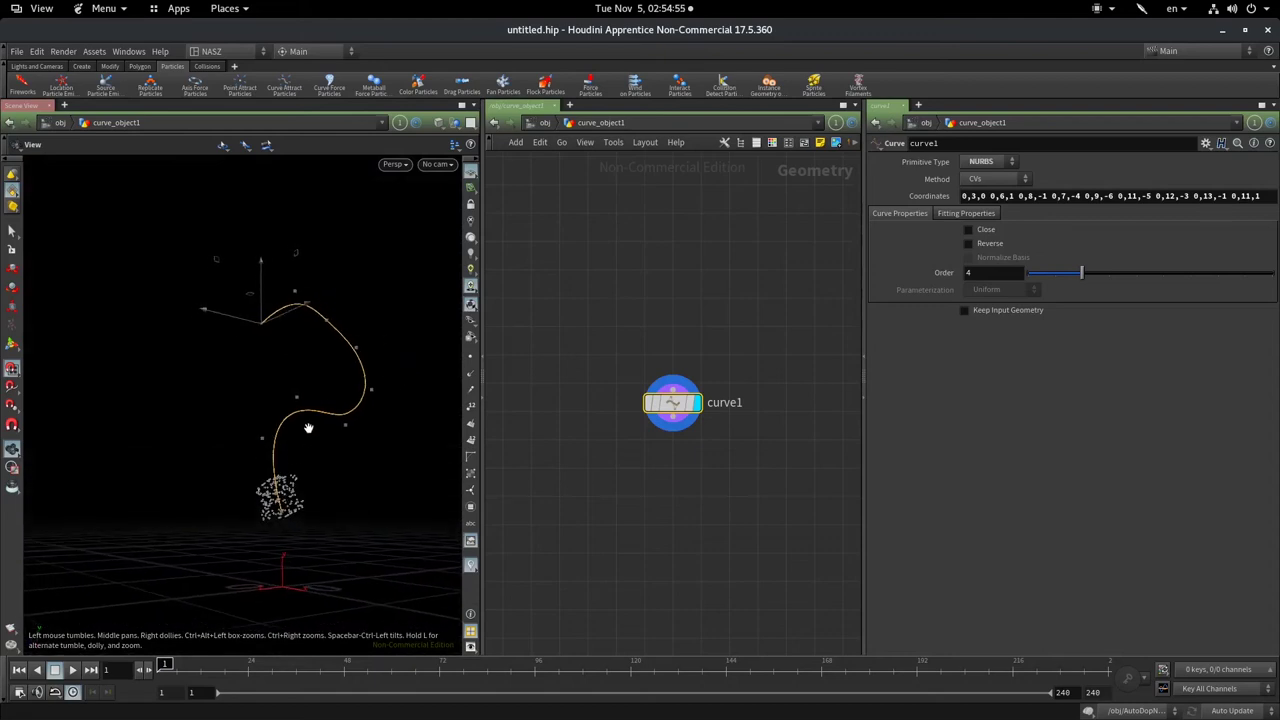
pyautogui.moveTo(308, 428)
pyautogui.mouseDown()
pyautogui.moveTo(257, 449)
pyautogui.moveTo(280, 460)
pyautogui.mouseUp()
pyautogui.press('Return')
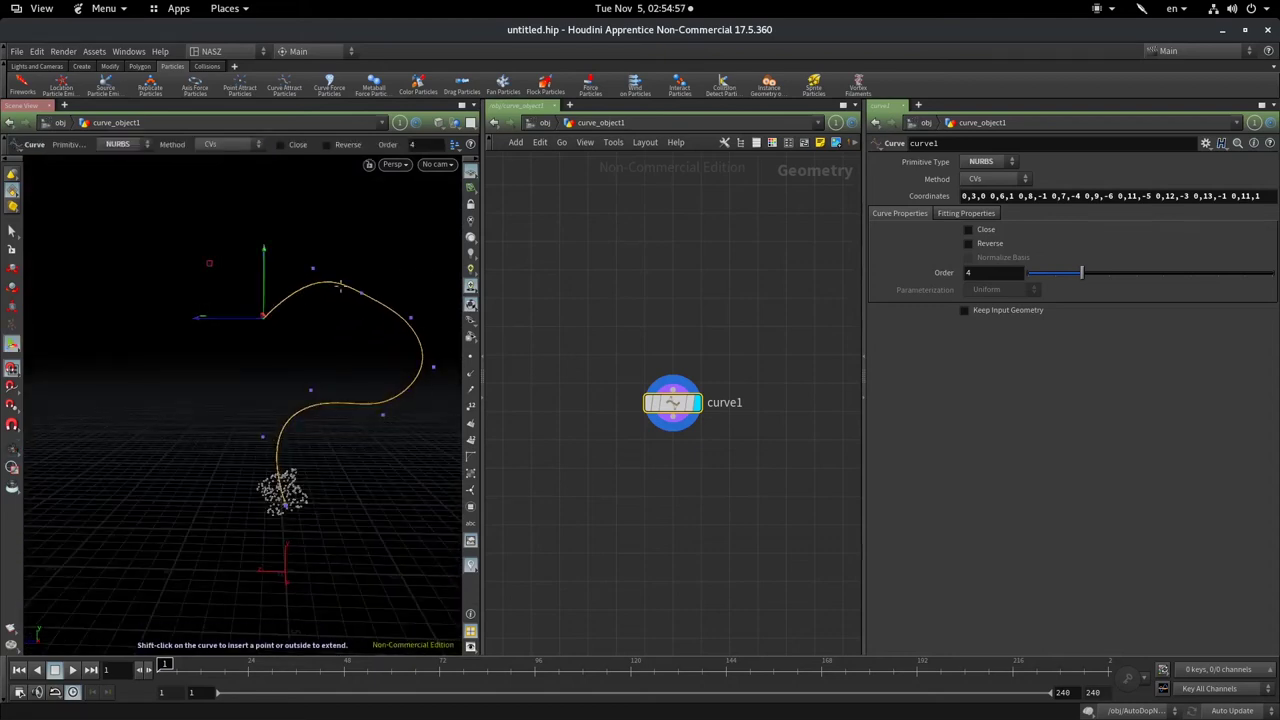
pyautogui.click(546, 124)
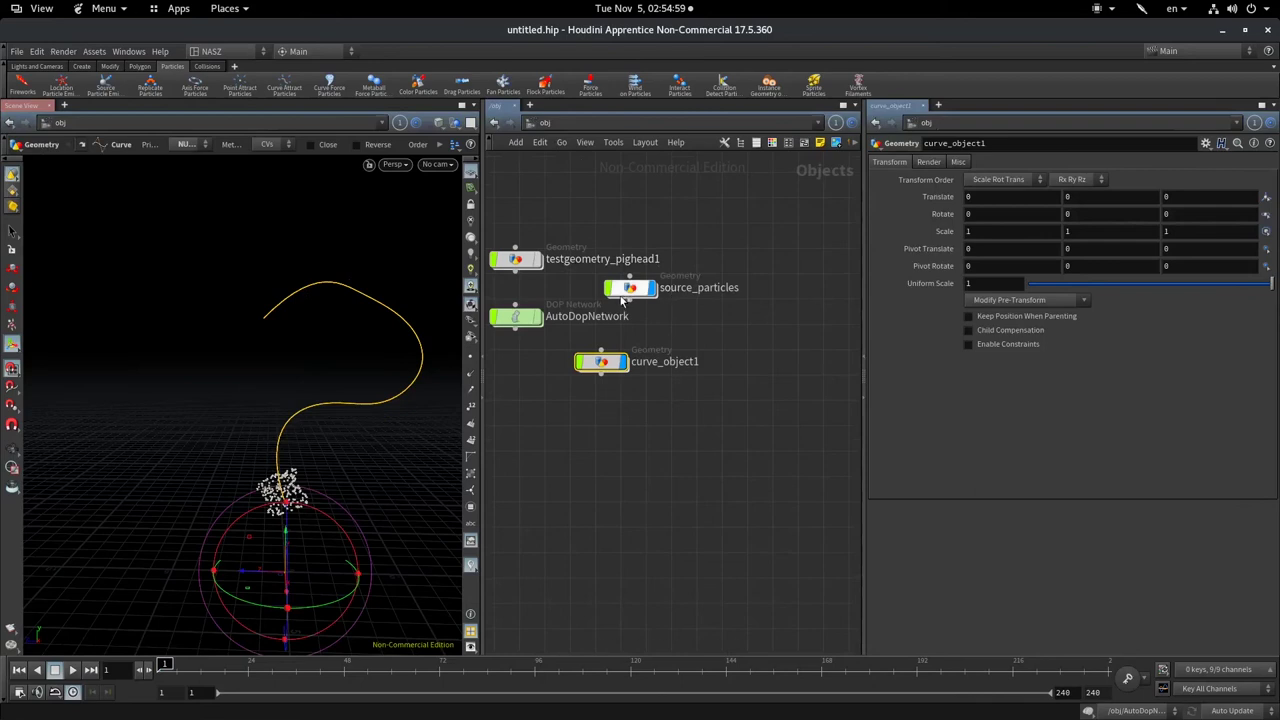
# - In AutoDopNetwork, point popcurveforce1's SOP Path at /obj/curve_object1/curve1
pyautogui.doubleClick(515, 320)
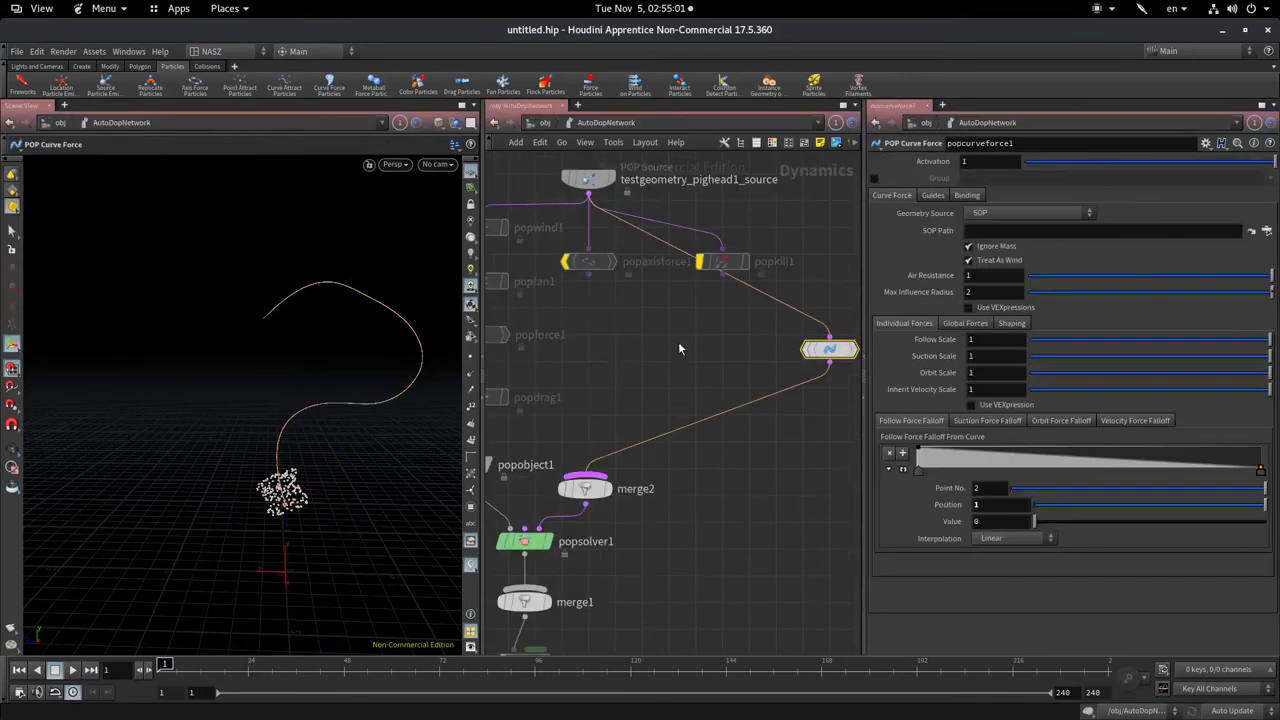
pyautogui.press('f')
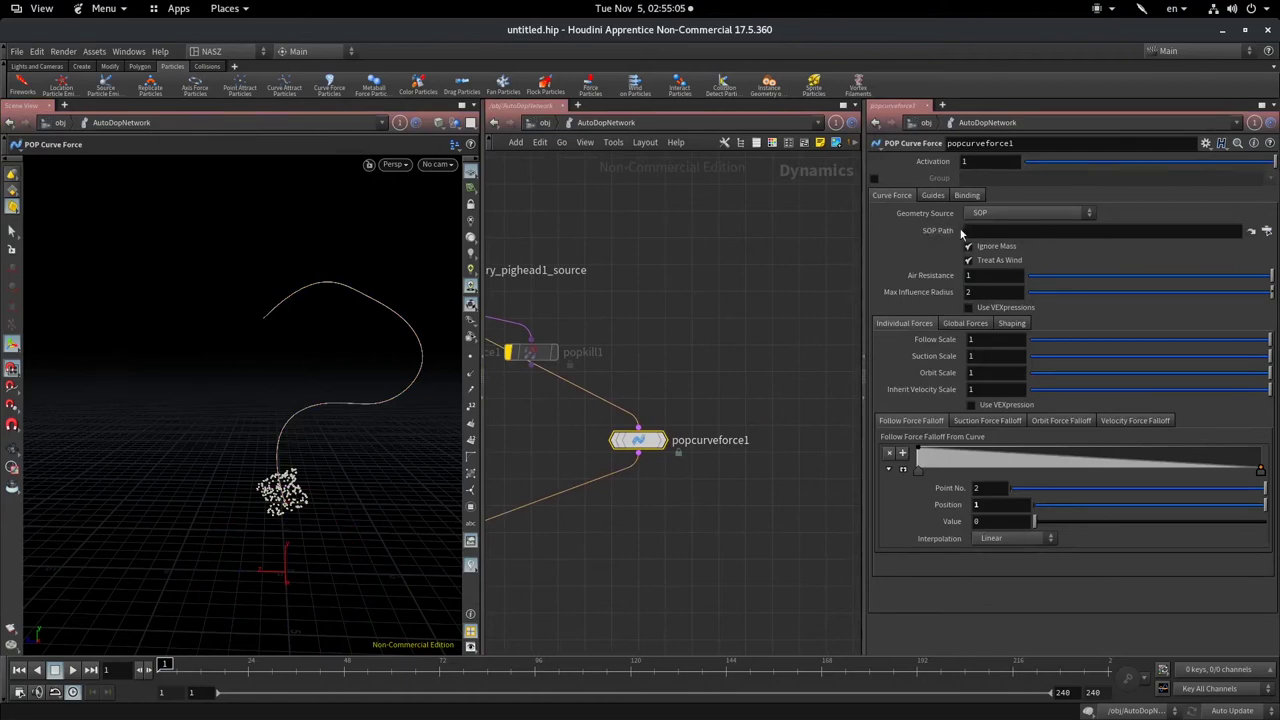
pyautogui.click(1266, 231)
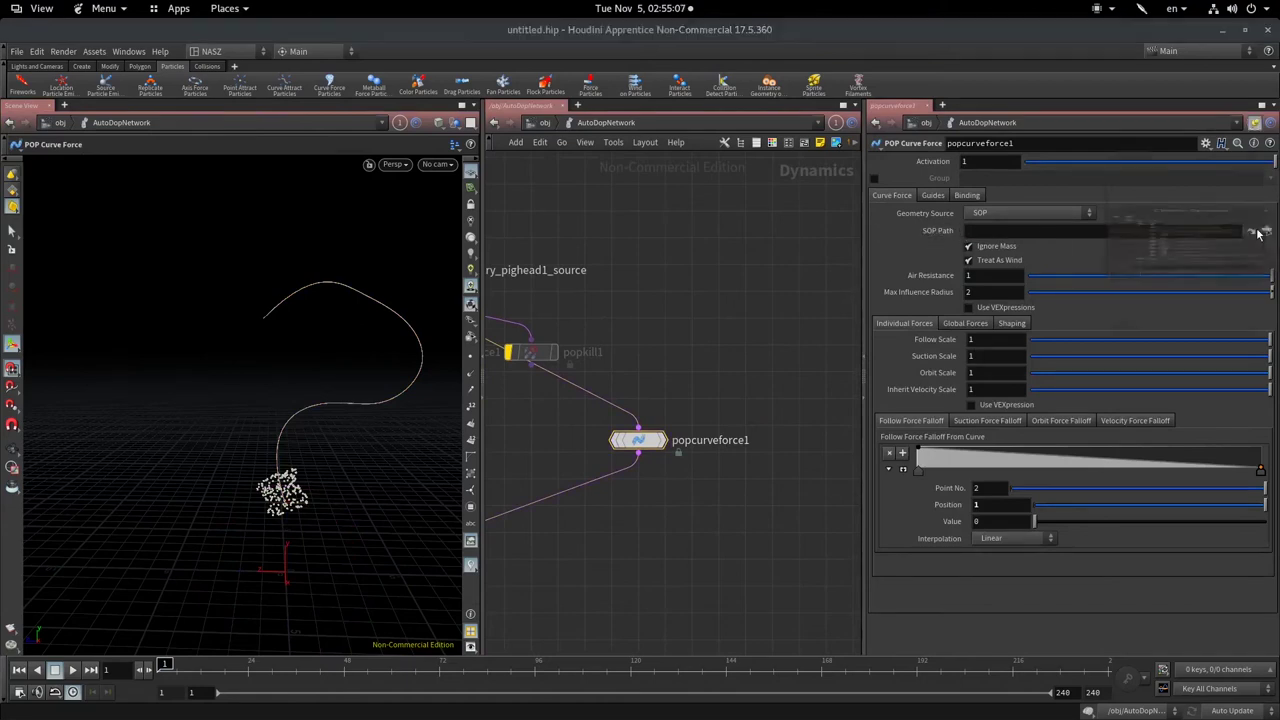
pyautogui.scroll(-1, 1148, 285)
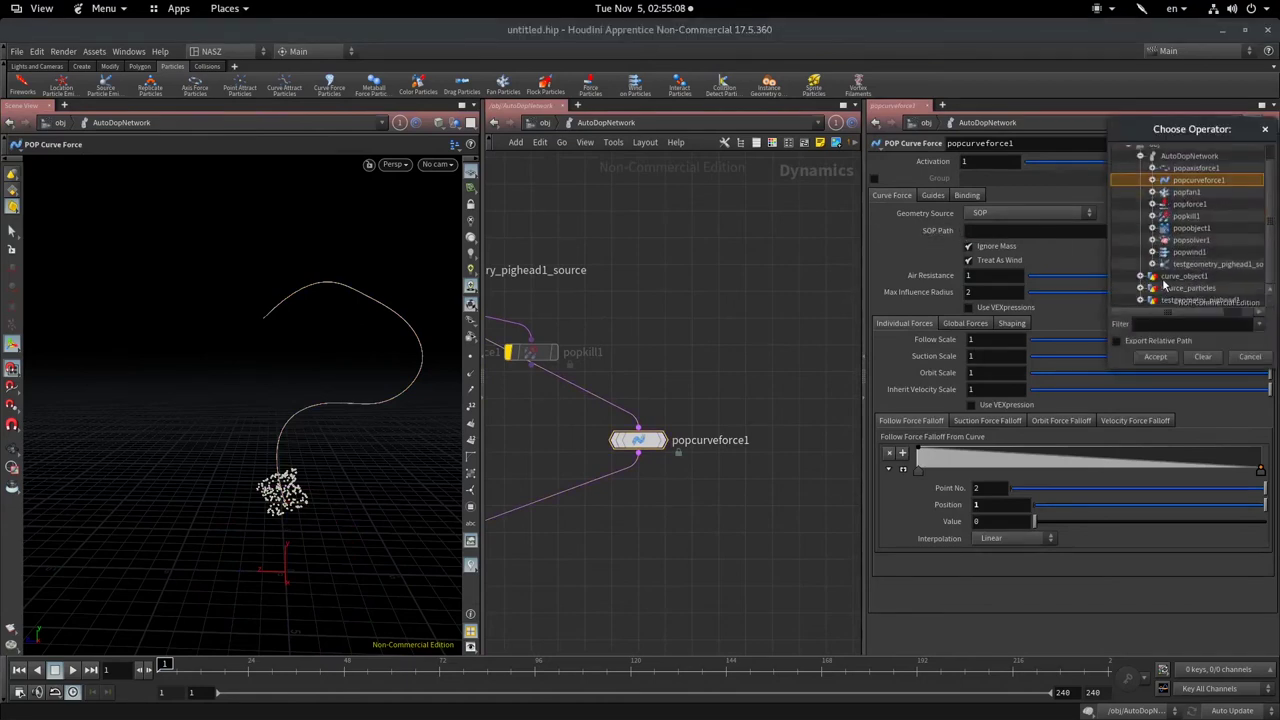
pyautogui.click(1141, 276)
pyautogui.click(1178, 277)
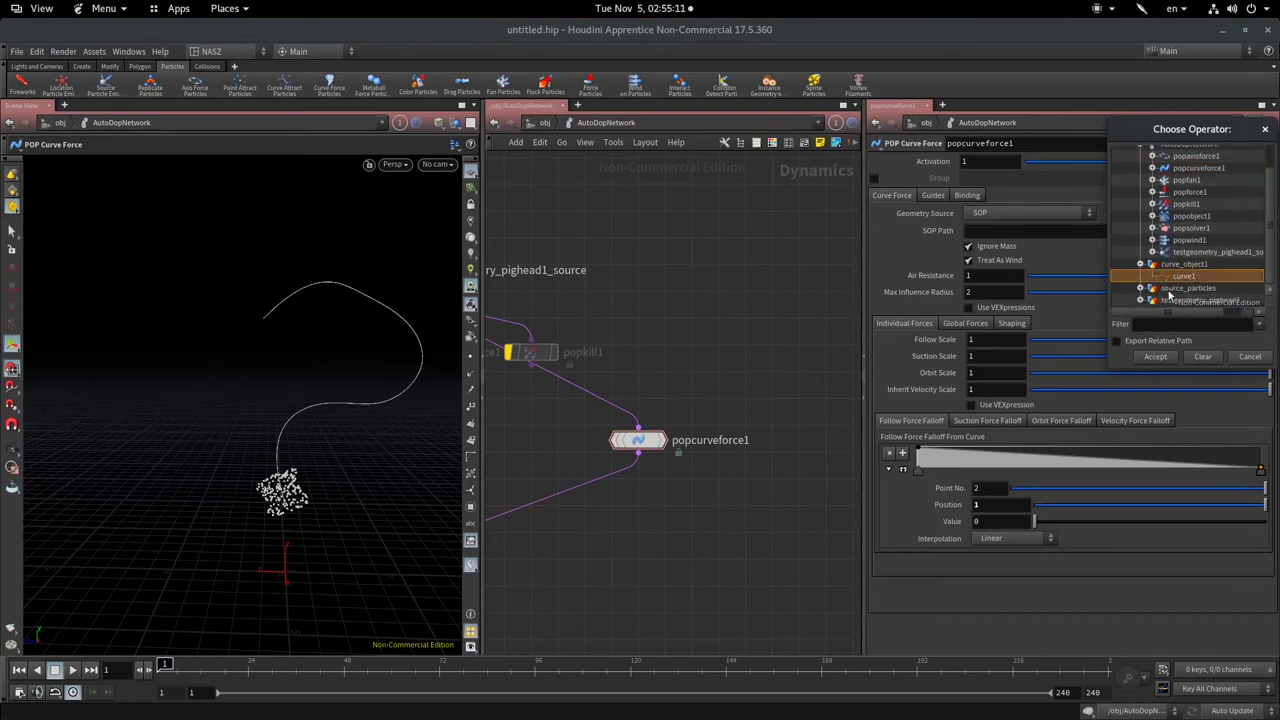
pyautogui.click(1158, 357)
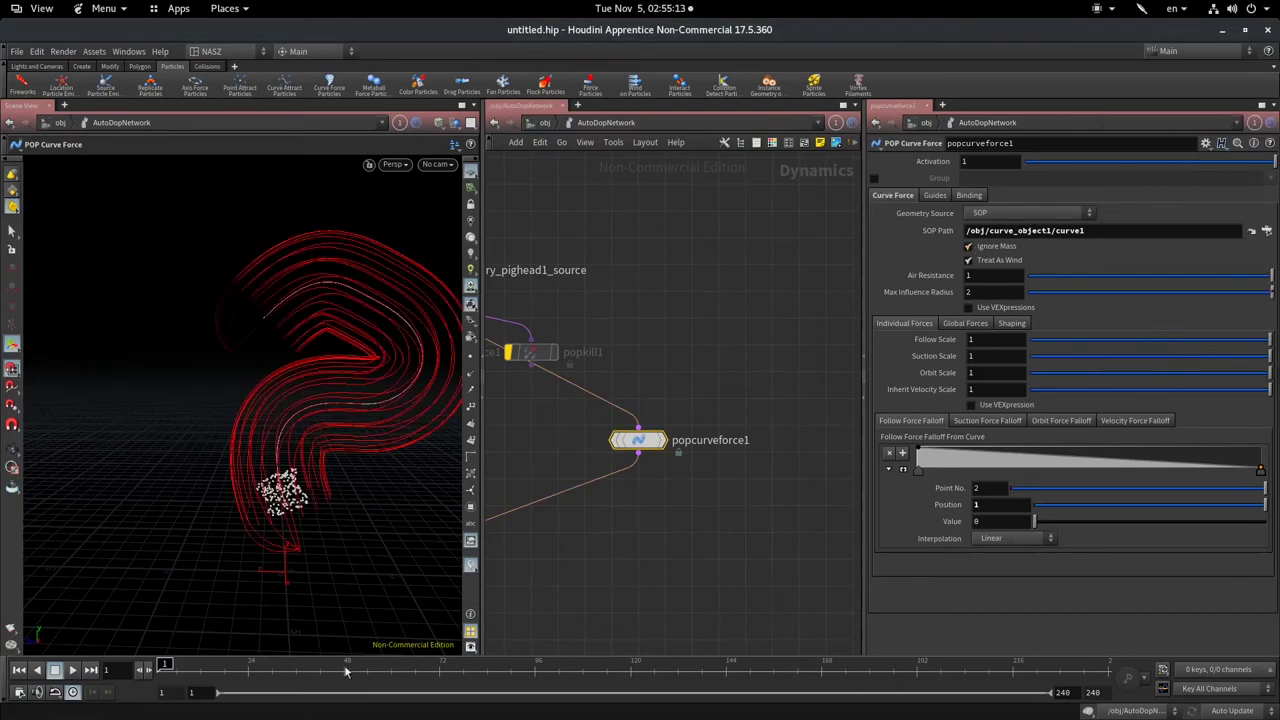
# - Play the simulation, orbit to watch particles follow the hook, then rewind to frame 1
pyautogui.press('Escape')
pyautogui.moveTo(363, 440)
pyautogui.mouseDown()
pyautogui.moveTo(299, 366)
pyautogui.moveTo(443, 371)
pyautogui.moveTo(320, 390)
pyautogui.mouseUp()
pyautogui.press('Return')
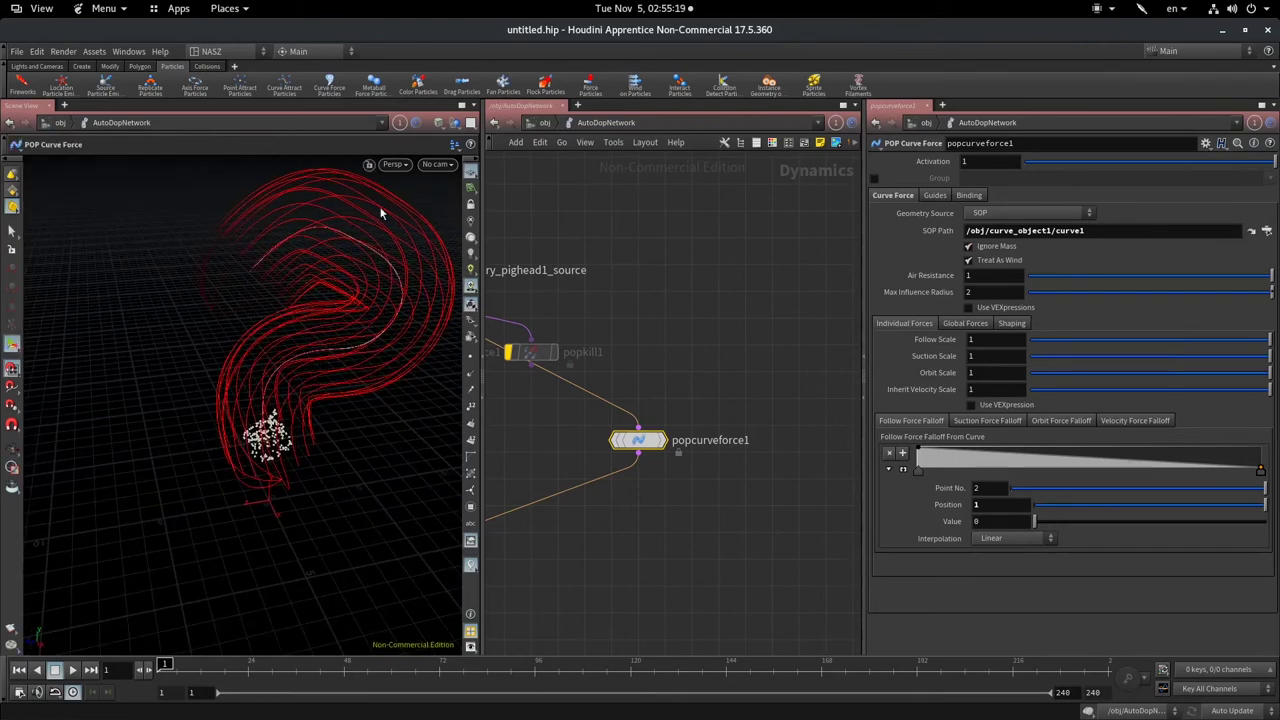
pyautogui.click(73, 669)
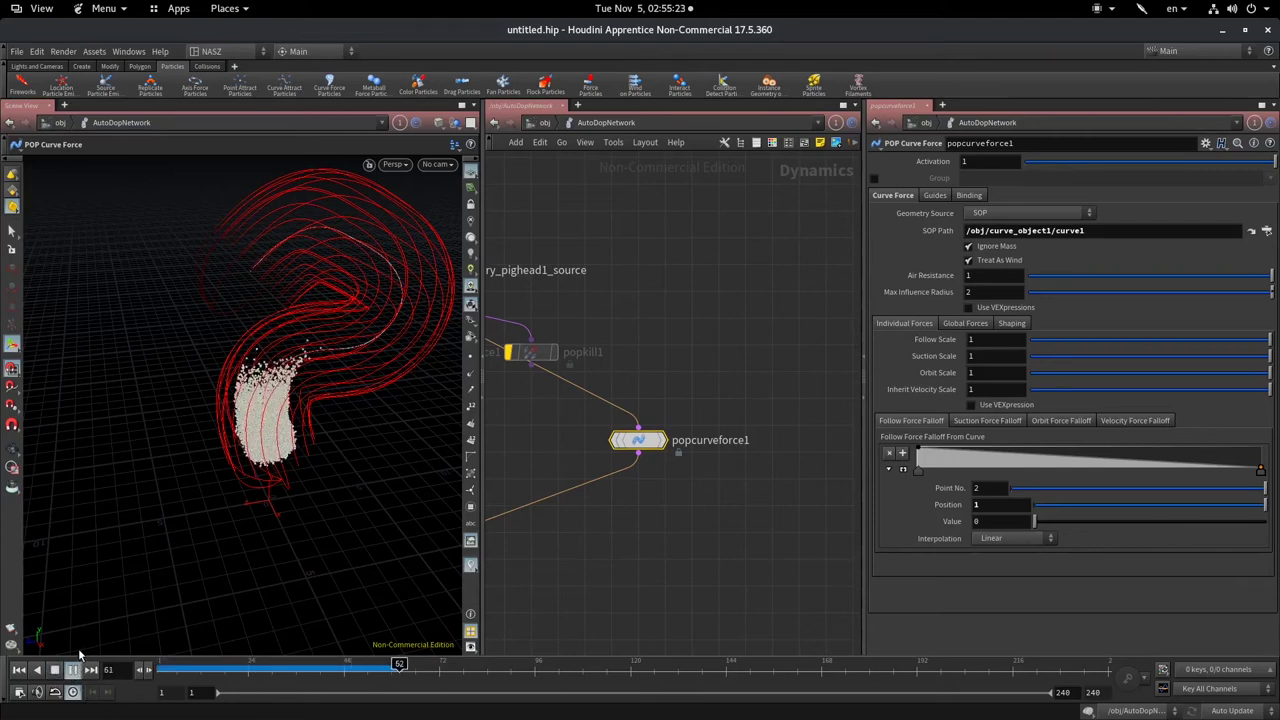
pyautogui.press('Escape')
pyautogui.moveTo(337, 437)
pyautogui.mouseDown()
pyautogui.moveTo(294, 400)
pyautogui.moveTo(366, 334)
pyautogui.mouseUp()
pyautogui.press('Return')
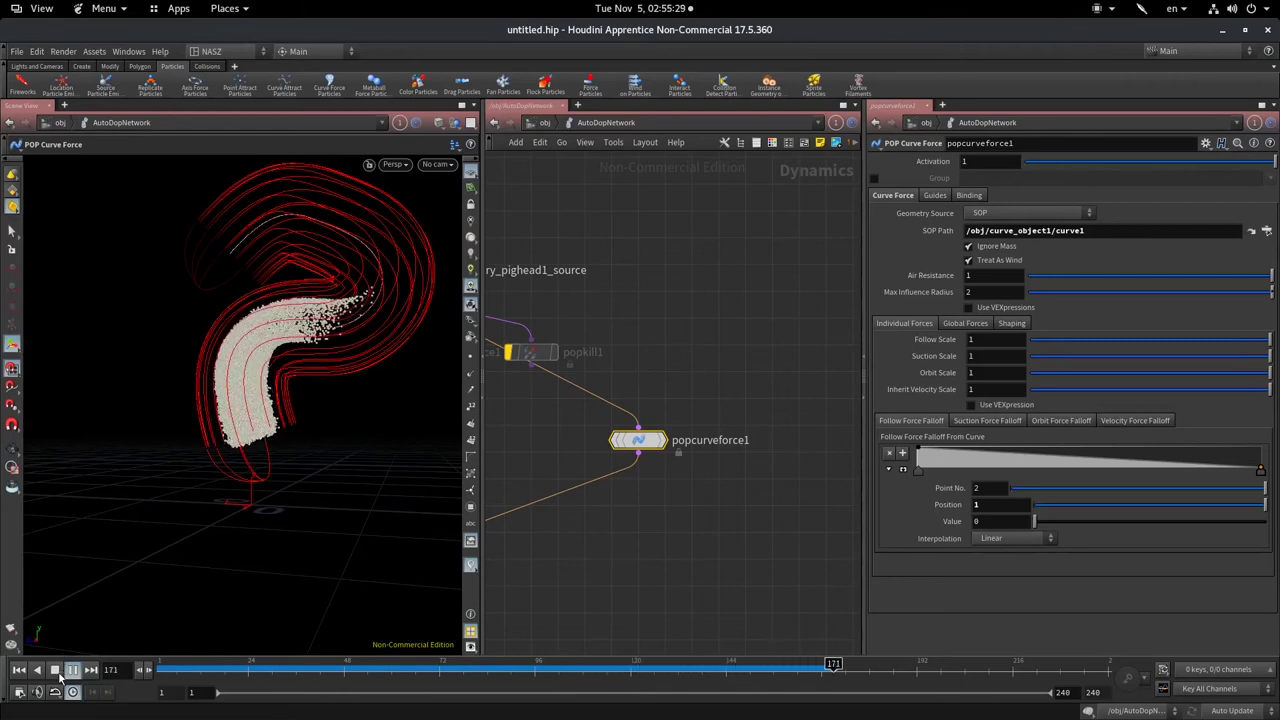
pyautogui.moveTo(245, 665); pyautogui.dragTo(176, 671)
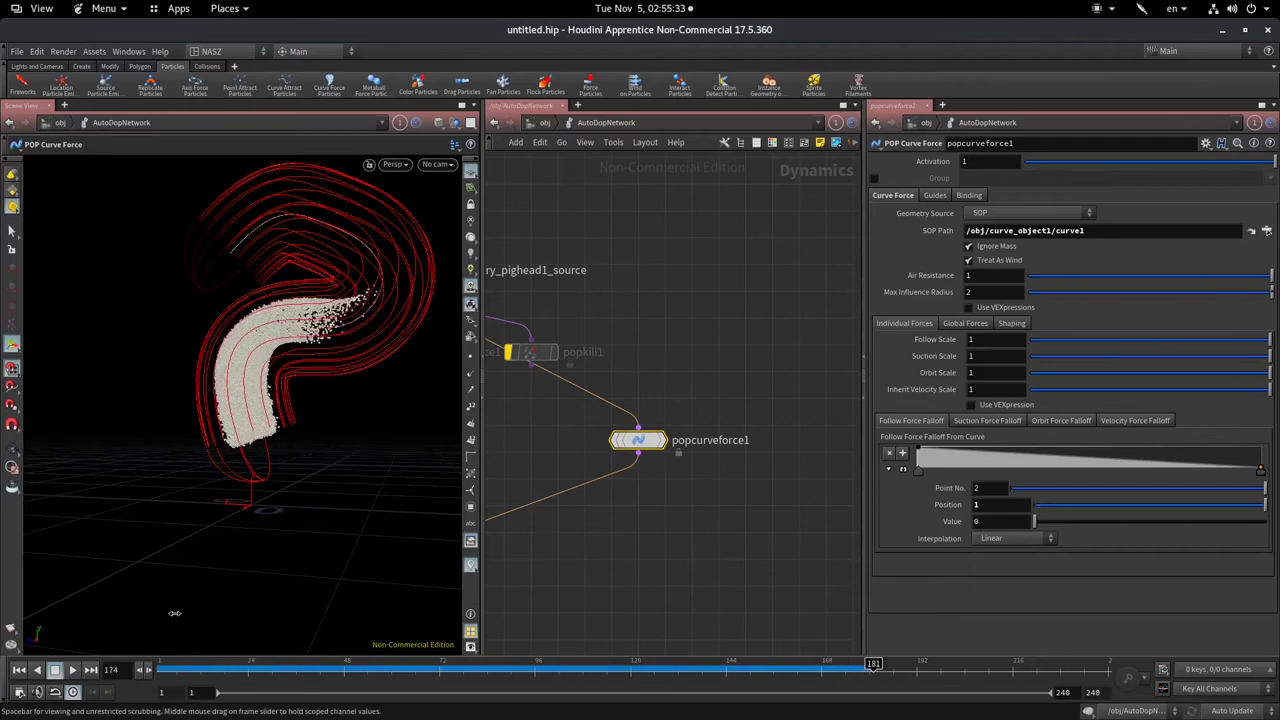
pyautogui.hotkey('ctrl', 'Up')
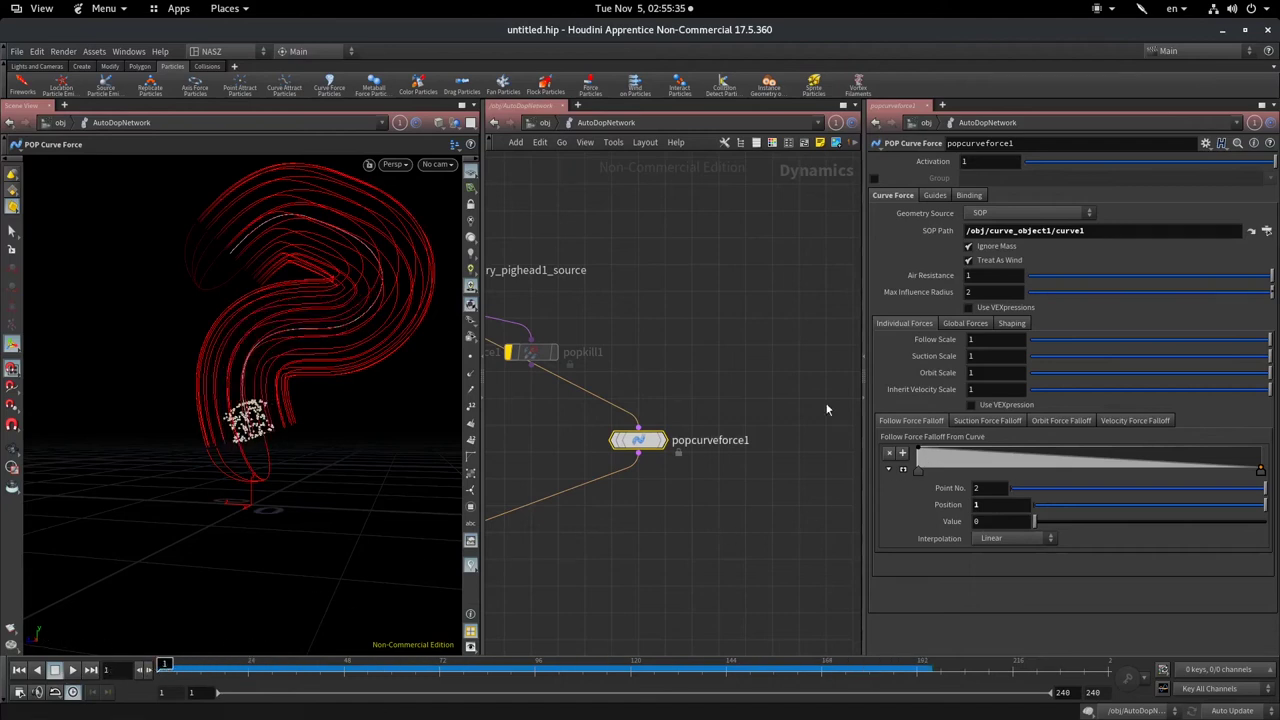
# - Set Follow Scale to 5, play to frame 161 and orbit to inspect the stream
pyautogui.click(987, 340)
pyautogui.write('5')
pyautogui.press('Return')
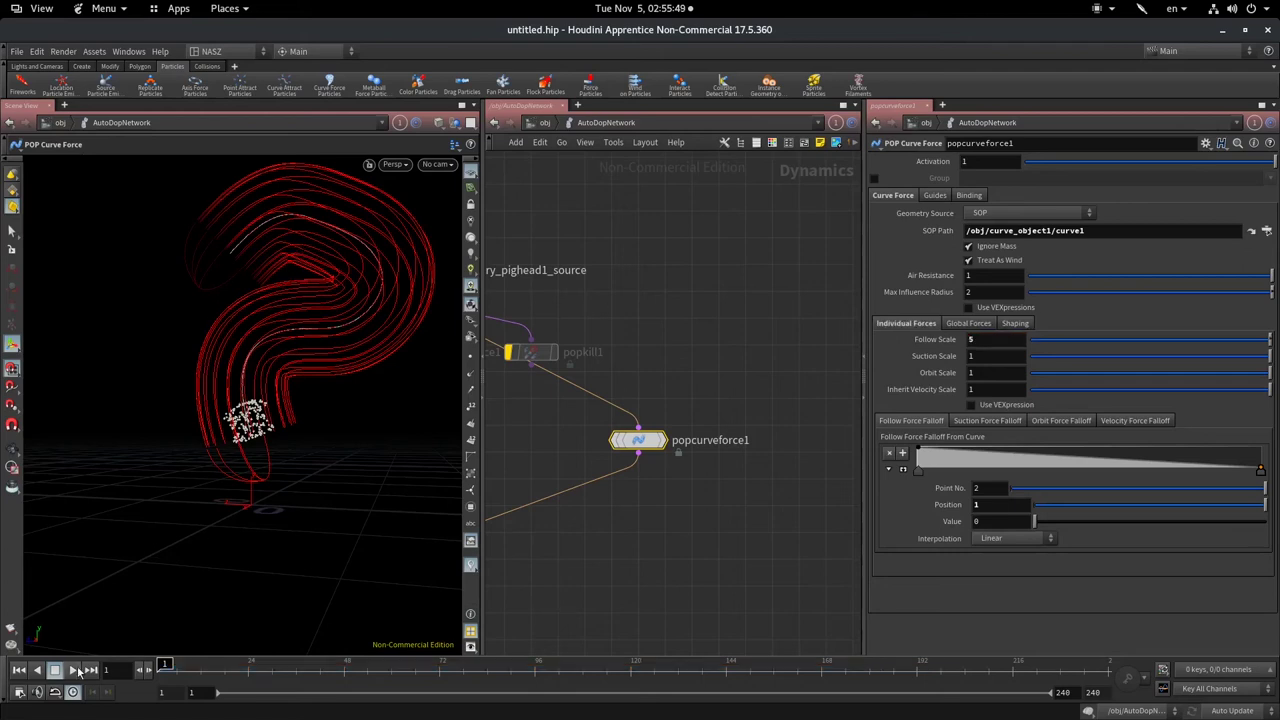
pyautogui.click(78, 671)
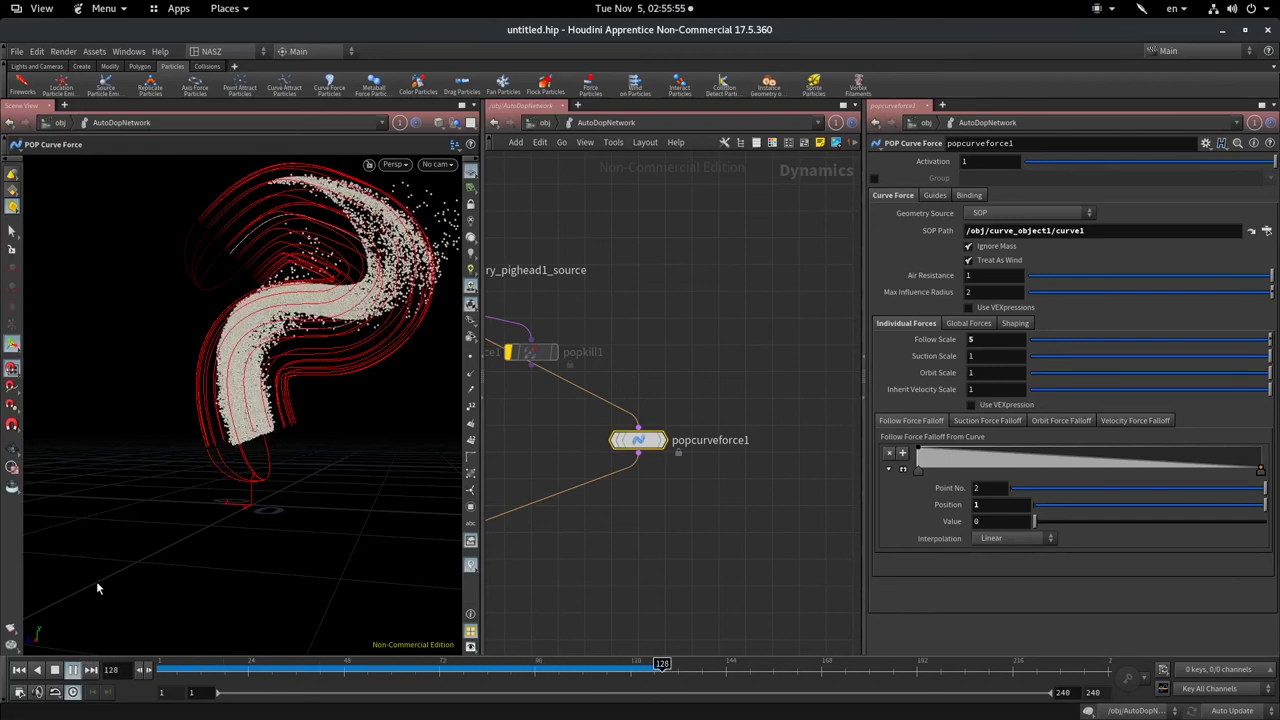
pyautogui.click(72, 670)
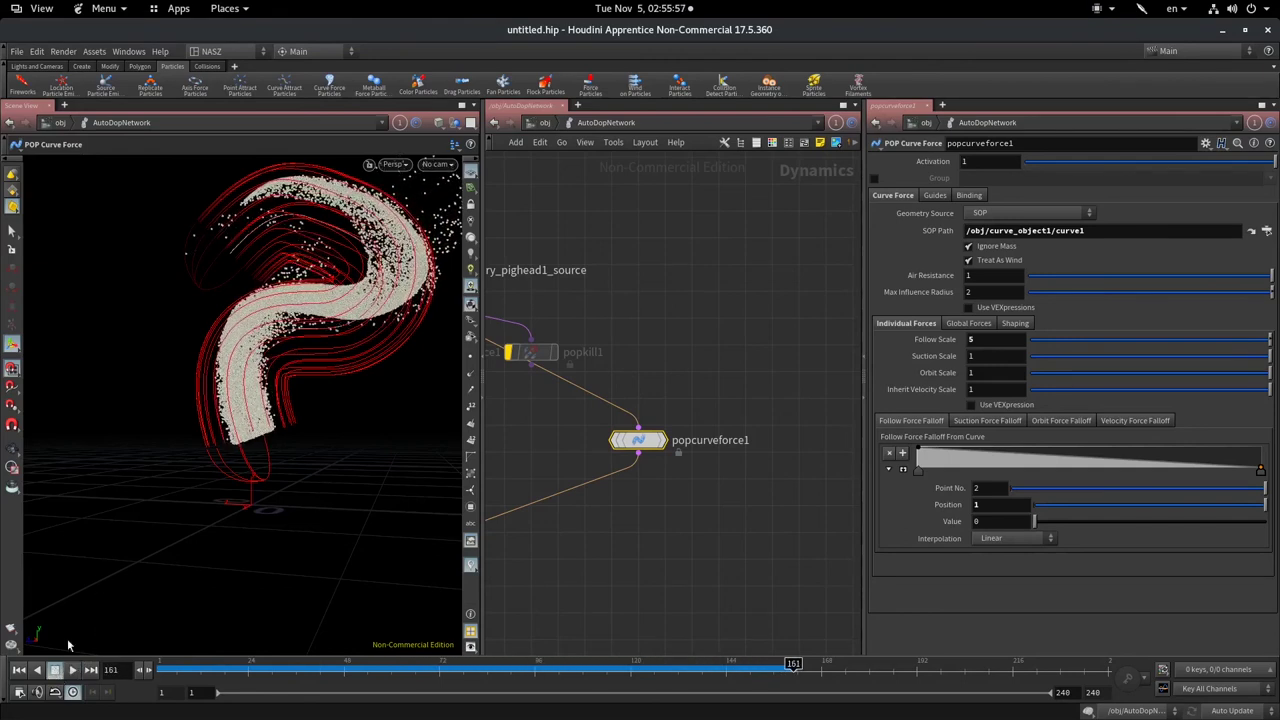
pyautogui.press('Escape')
pyautogui.moveTo(68, 645)
pyautogui.mouseDown()
pyautogui.moveTo(376, 396)
pyautogui.moveTo(281, 456)
pyautogui.moveTo(94, 486)
pyautogui.moveTo(171, 443)
pyautogui.mouseUp()
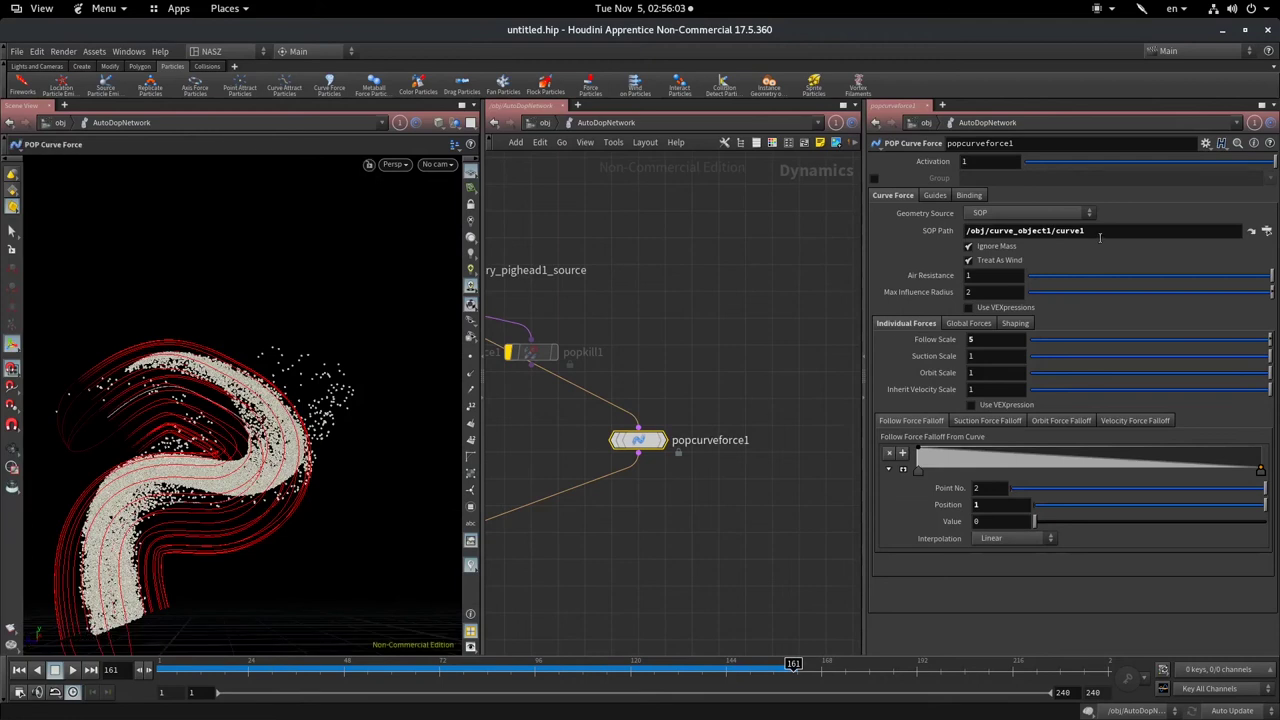
# - Set popcurveforce1's Suction Scale to 3
pyautogui.click(990, 359)
pyautogui.moveTo(611, 303); pyautogui.dragTo(750, 266, button='middle')
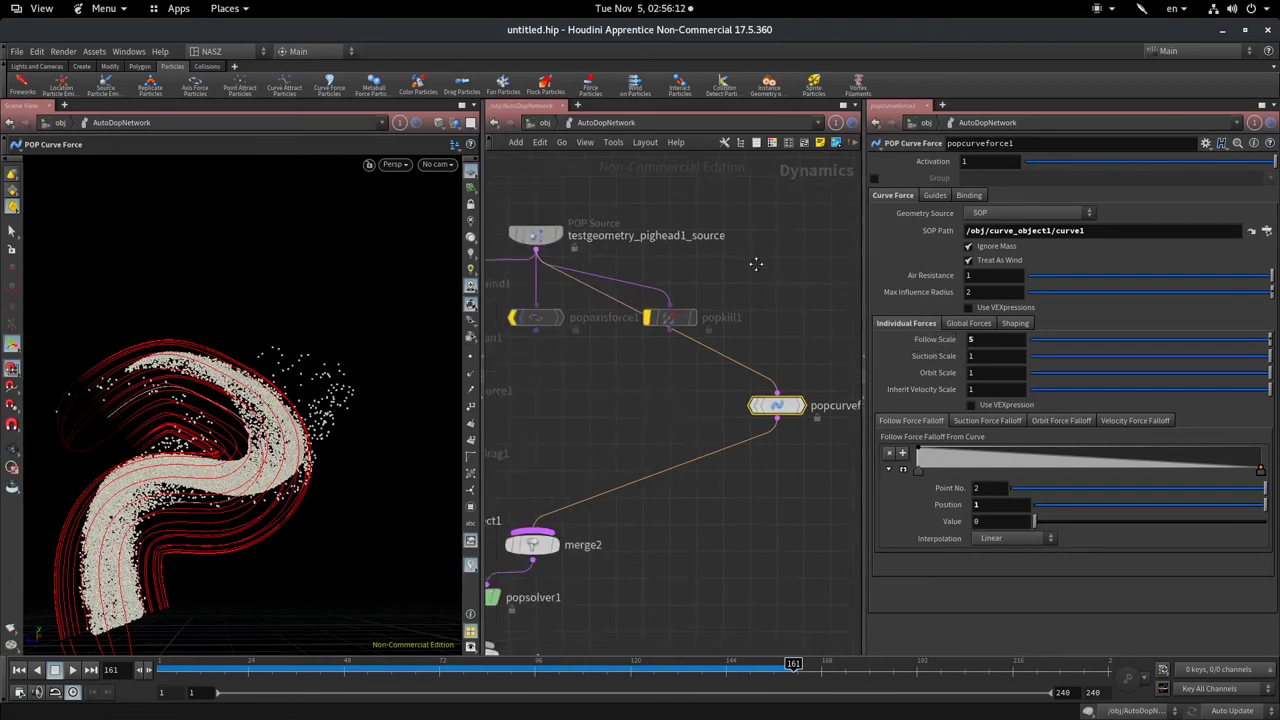
pyautogui.click(1006, 359)
pyautogui.moveTo(666, 315)
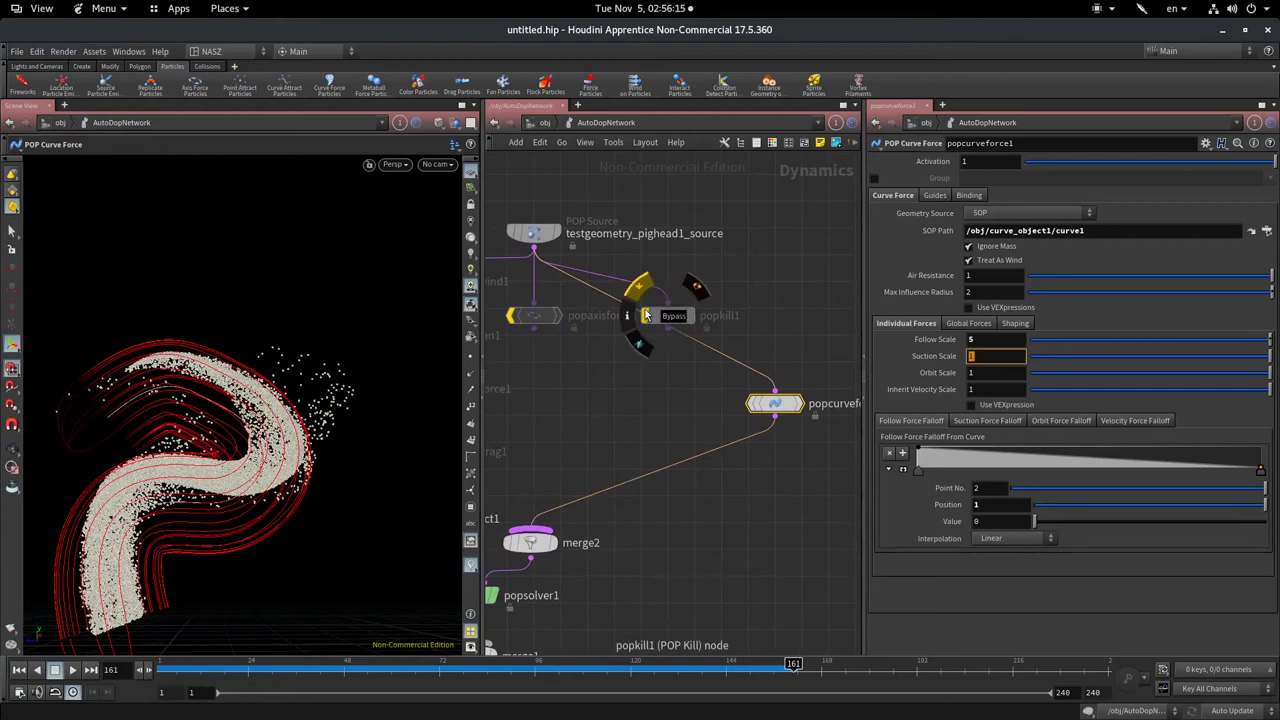
pyautogui.write('3')
pyautogui.press('Return')
pyautogui.click(646, 315)
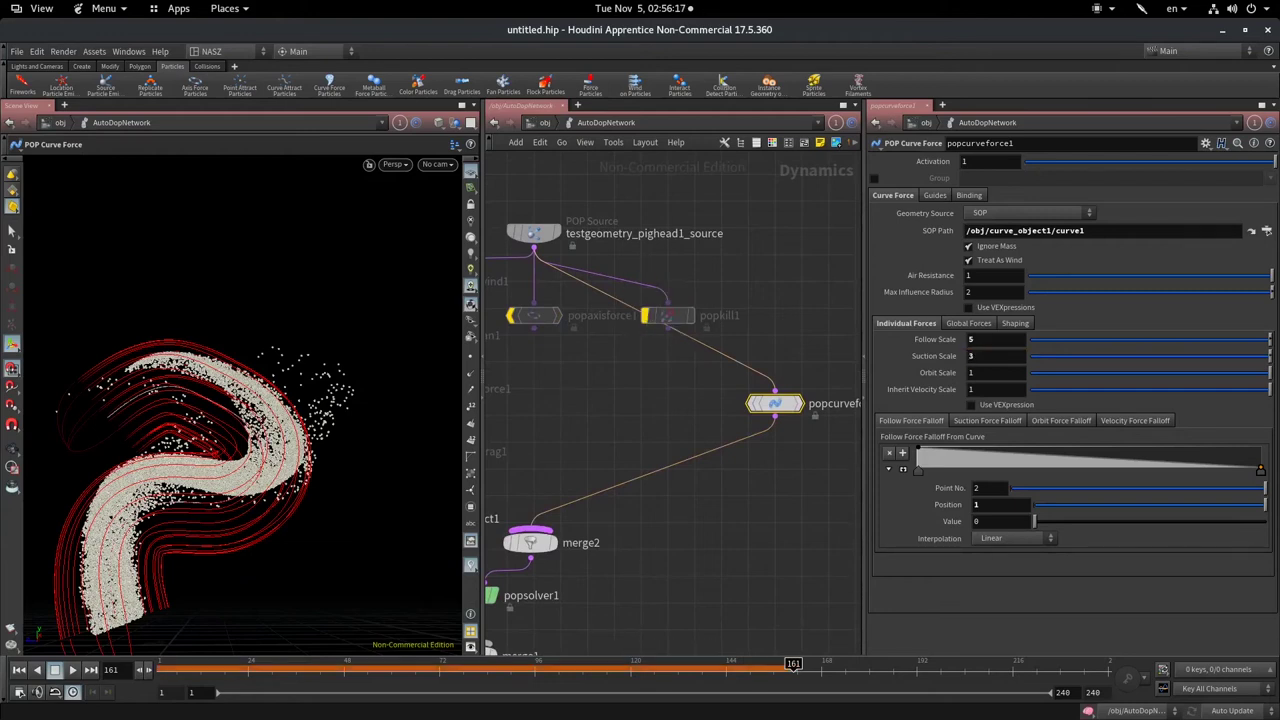
# - Replay the simulation from the start, orbit to follow the particles, then reset to frame 1
pyautogui.click(26, 673)
pyautogui.click(72, 670)
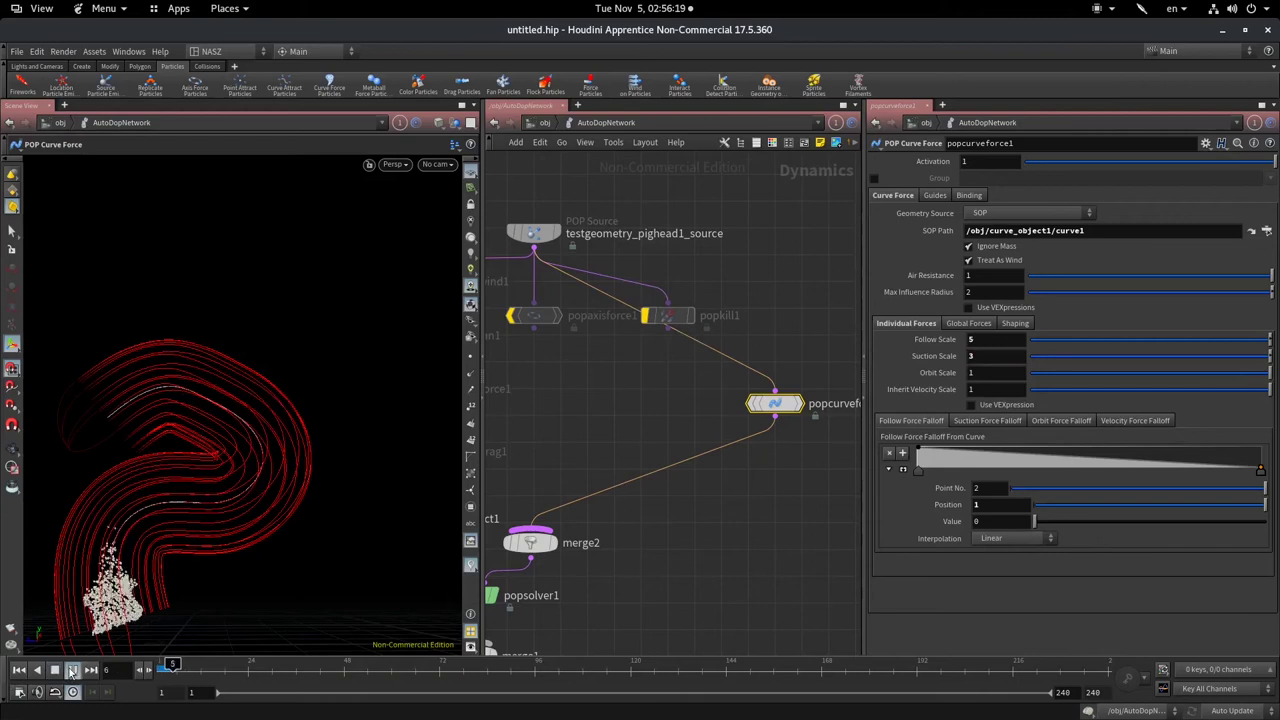
pyautogui.press('Escape')
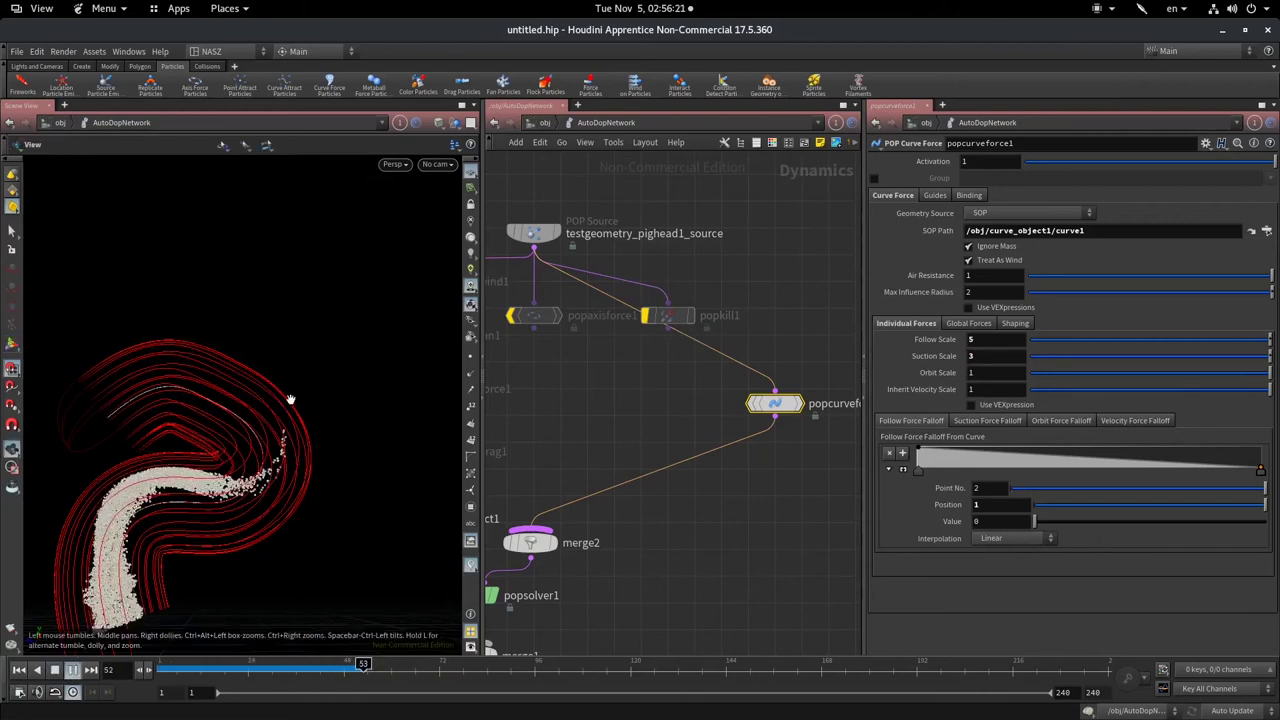
pyautogui.moveTo(291, 400)
pyautogui.mouseDown()
pyautogui.moveTo(424, 509)
pyautogui.moveTo(258, 474)
pyautogui.moveTo(343, 371)
pyautogui.moveTo(190, 472)
pyautogui.moveTo(177, 509)
pyautogui.moveTo(246, 457)
pyautogui.moveTo(251, 471)
pyautogui.mouseUp()
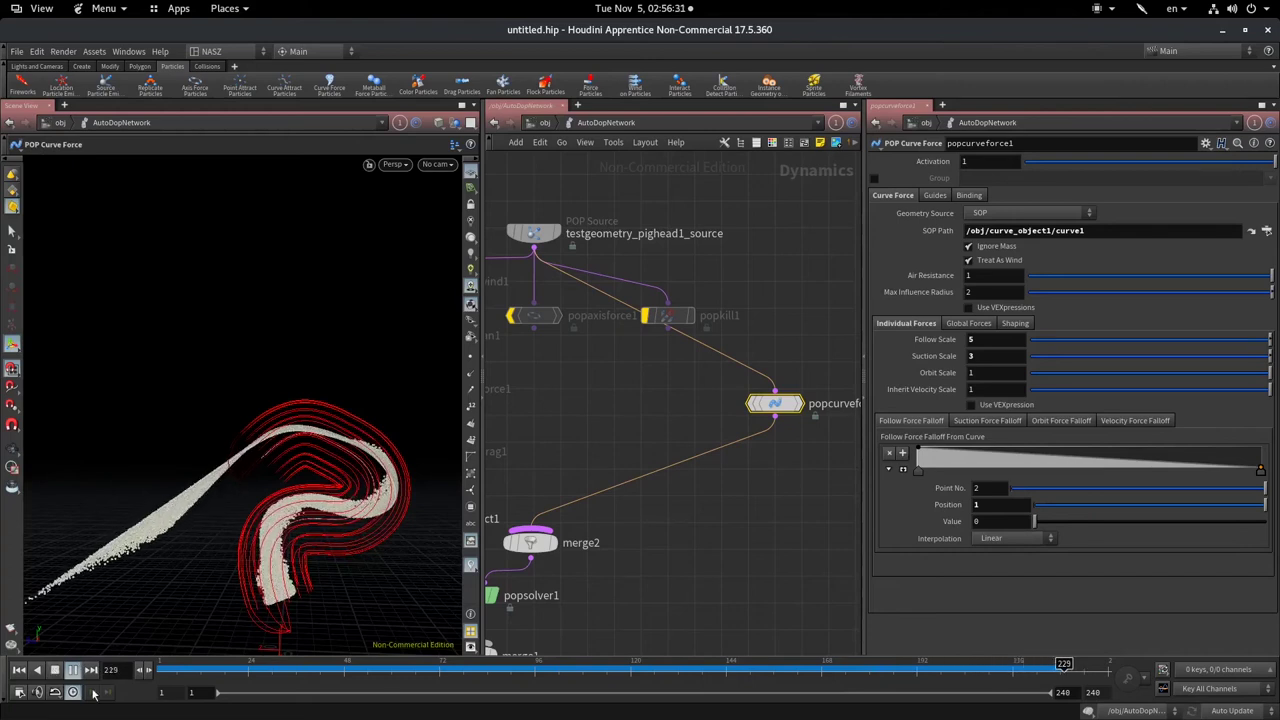
pyautogui.click(54, 674)
pyautogui.click(19, 673)
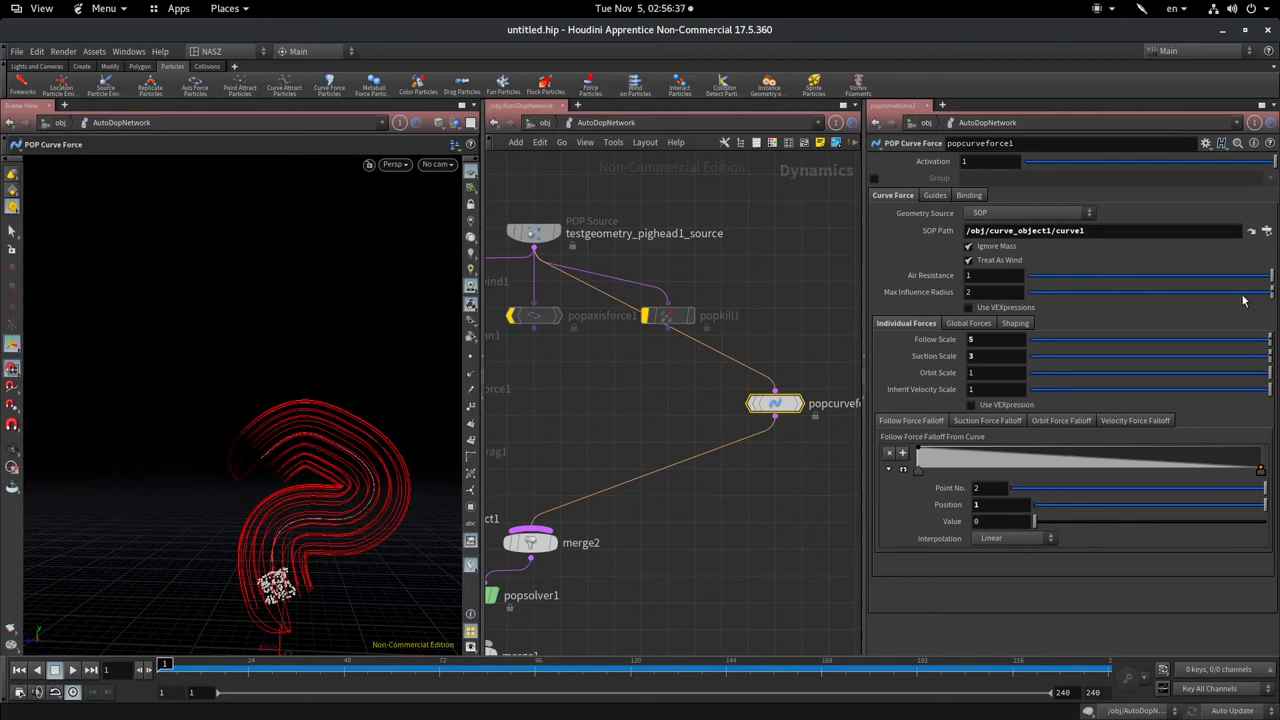
# - Lower Max Influence Radius to 1, replay, and stop at frame 158 to view the tighter stream
pyautogui.moveTo(1243, 300); pyautogui.dragTo(1275, 298)
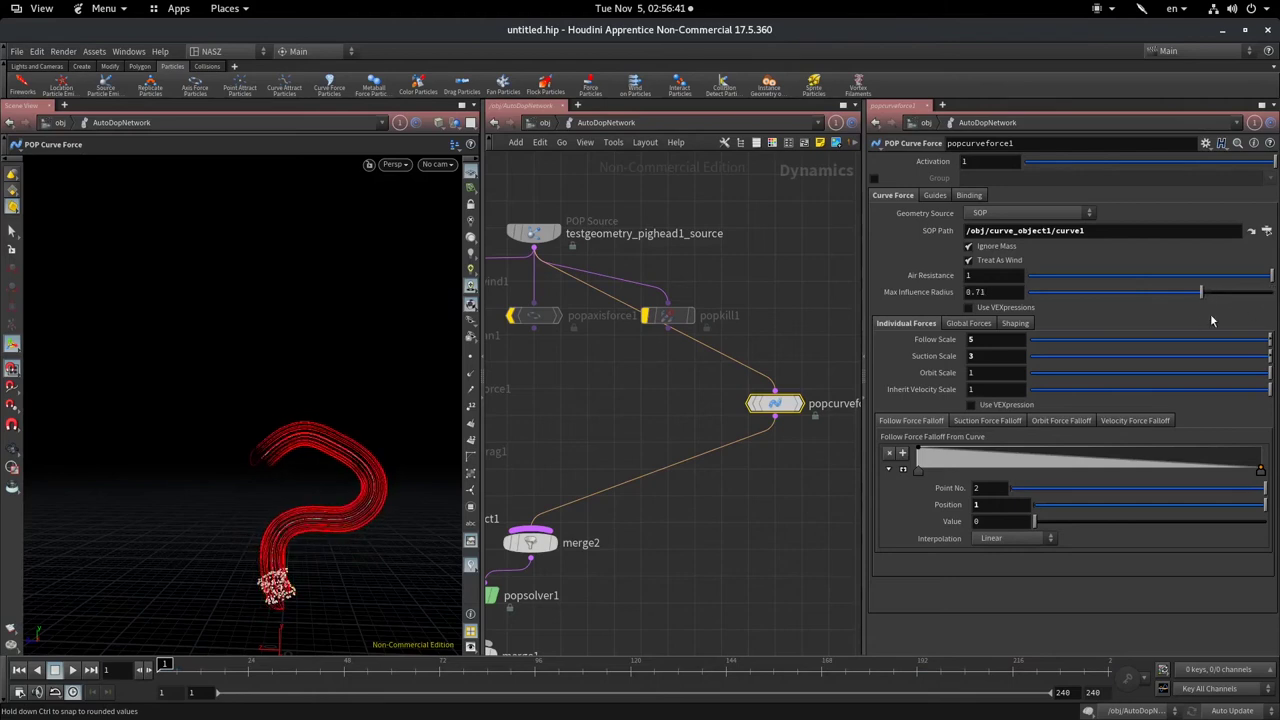
pyautogui.moveTo(250, 564)
pyautogui.mouseDown()
pyautogui.moveTo(290, 488)
pyautogui.moveTo(242, 503)
pyautogui.moveTo(369, 517)
pyautogui.moveTo(207, 593)
pyautogui.mouseUp()
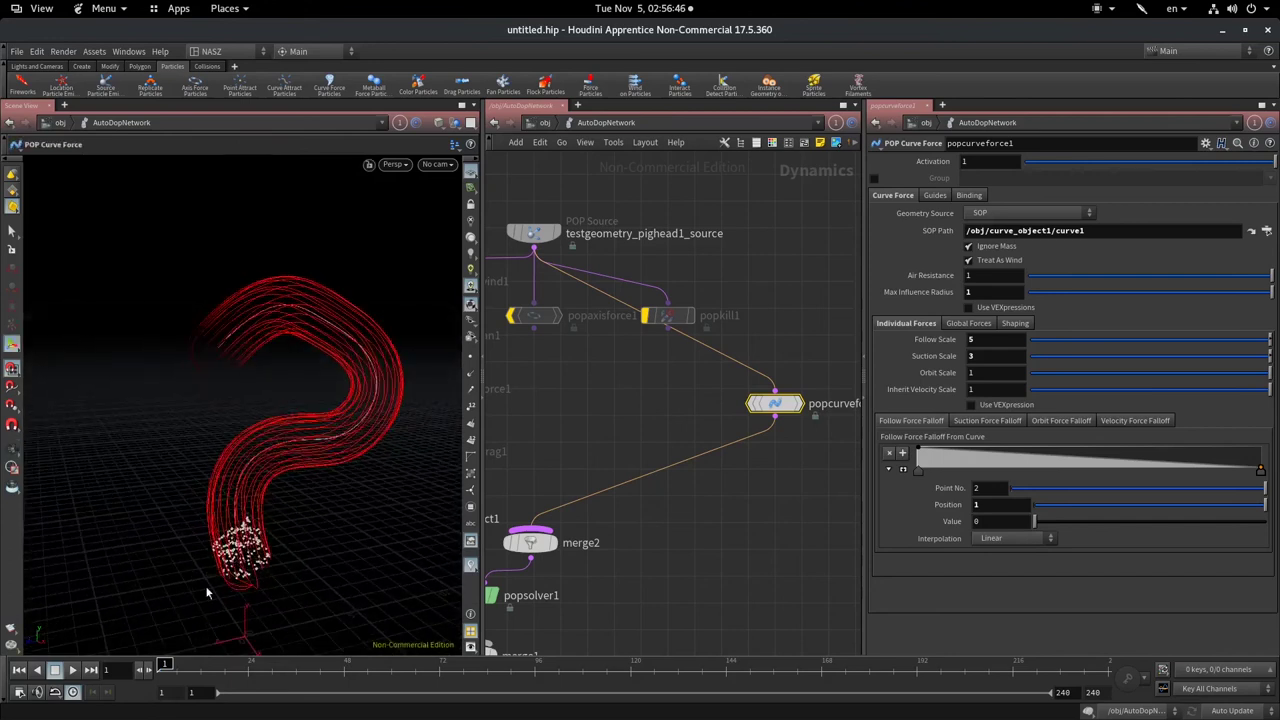
pyautogui.click(72, 670)
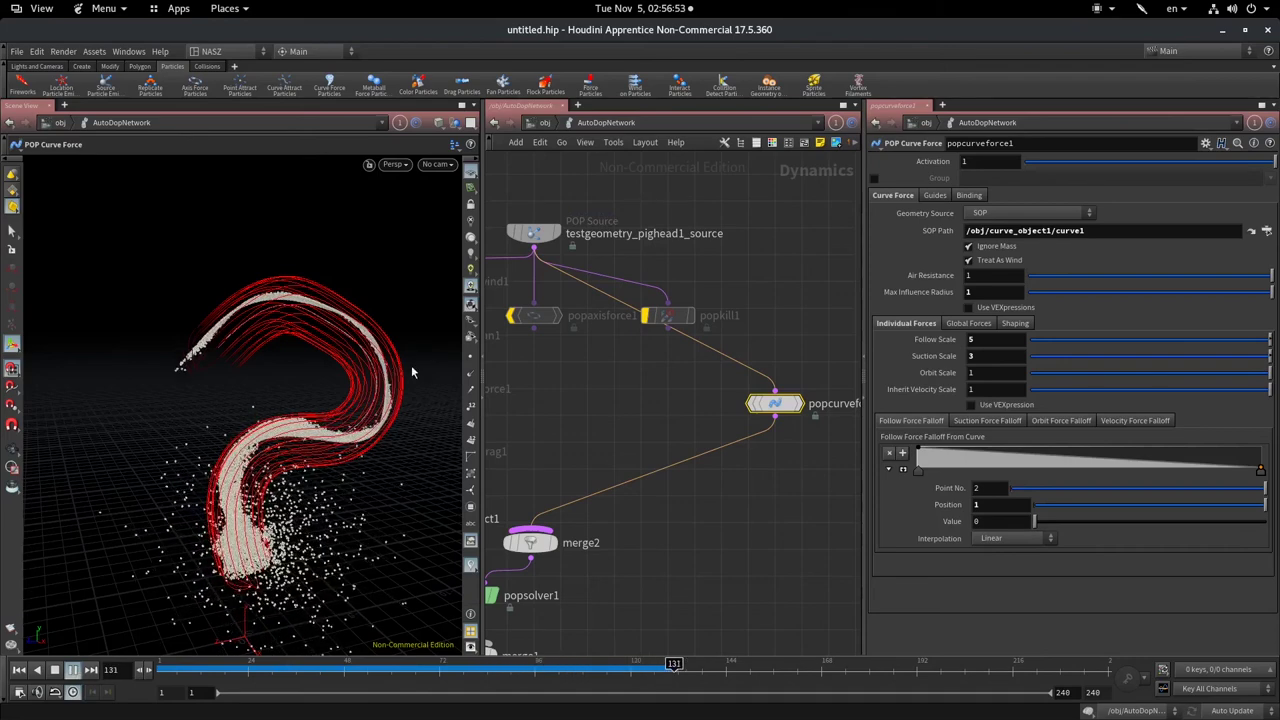
pyautogui.press('Escape')
pyautogui.moveTo(411, 372)
pyautogui.mouseDown()
pyautogui.moveTo(323, 421)
pyautogui.moveTo(400, 400)
pyautogui.mouseUp()
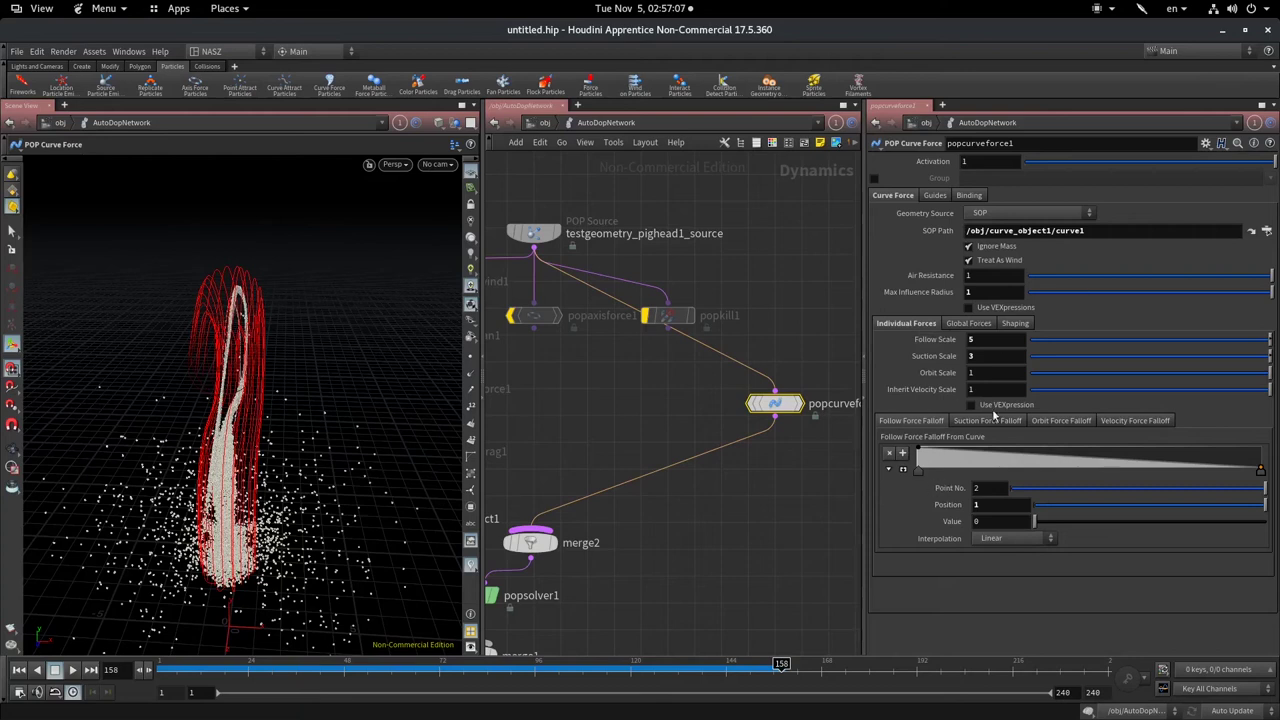
pyautogui.click(1005, 420)
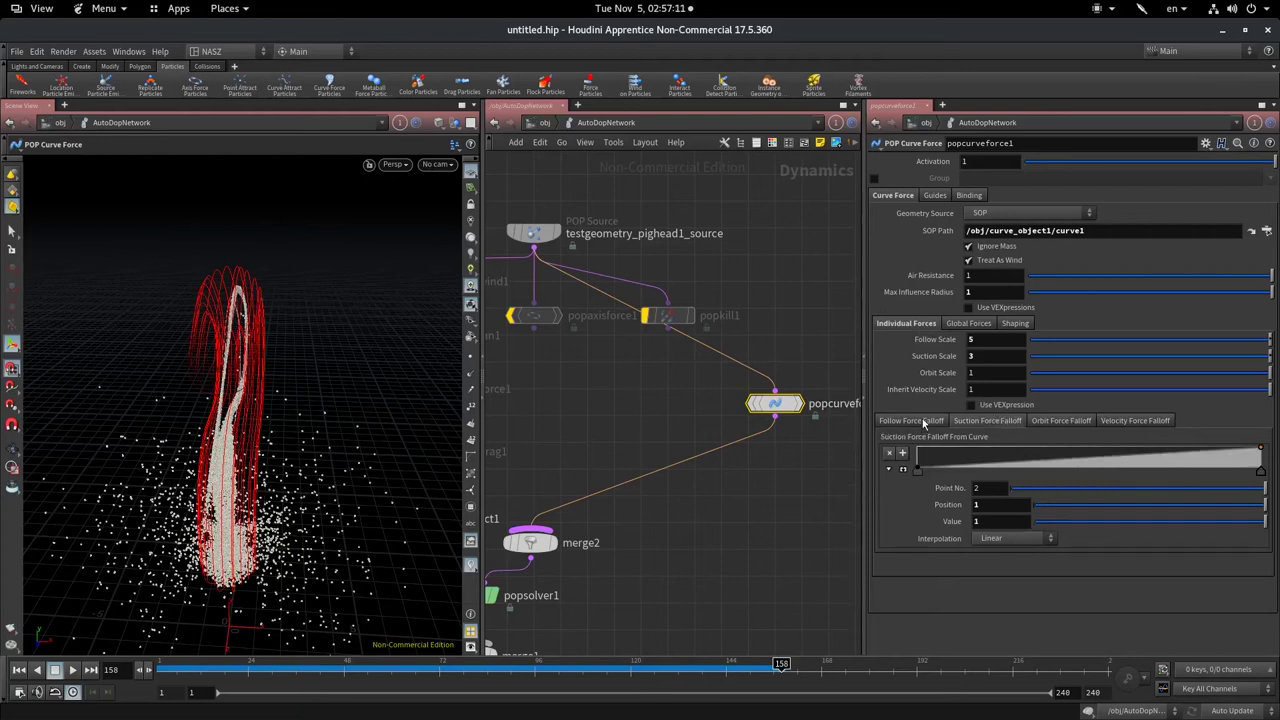
pyautogui.click(925, 421)
pyautogui.click(985, 421)
pyautogui.click(938, 421)
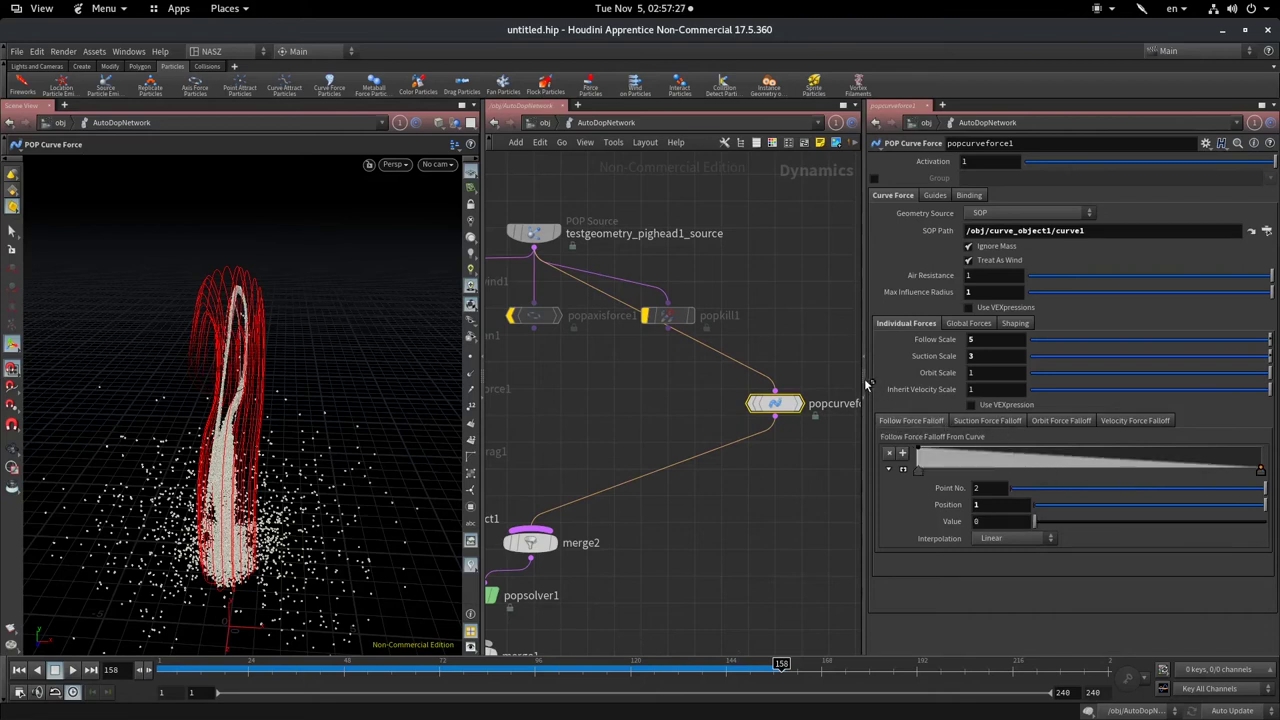
pyautogui.click(985, 324)
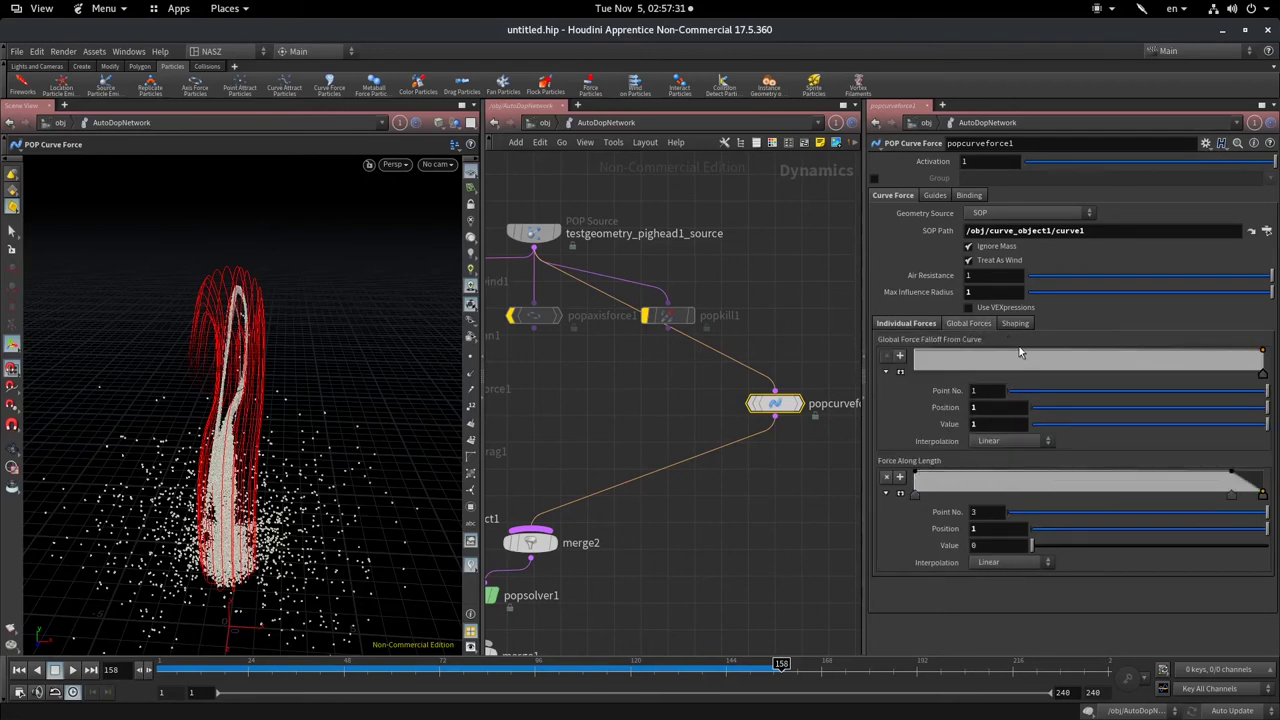
pyautogui.click(1016, 323)
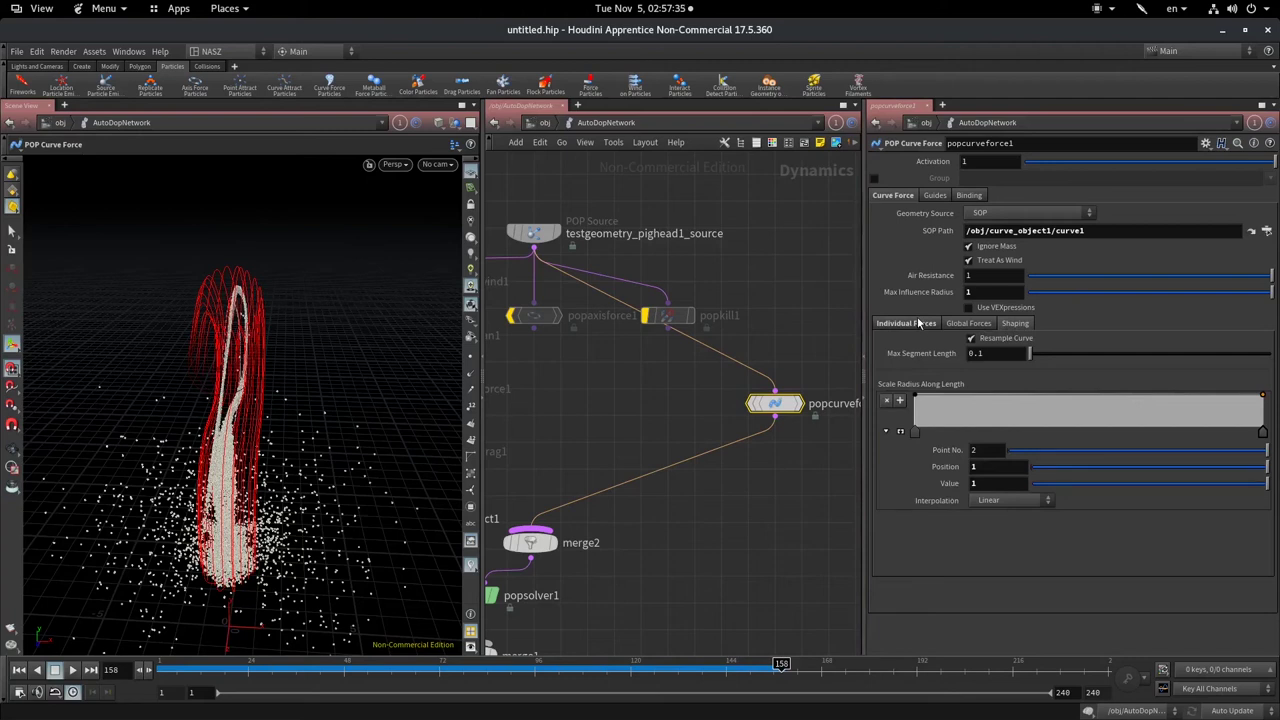
pyautogui.click(918, 325)
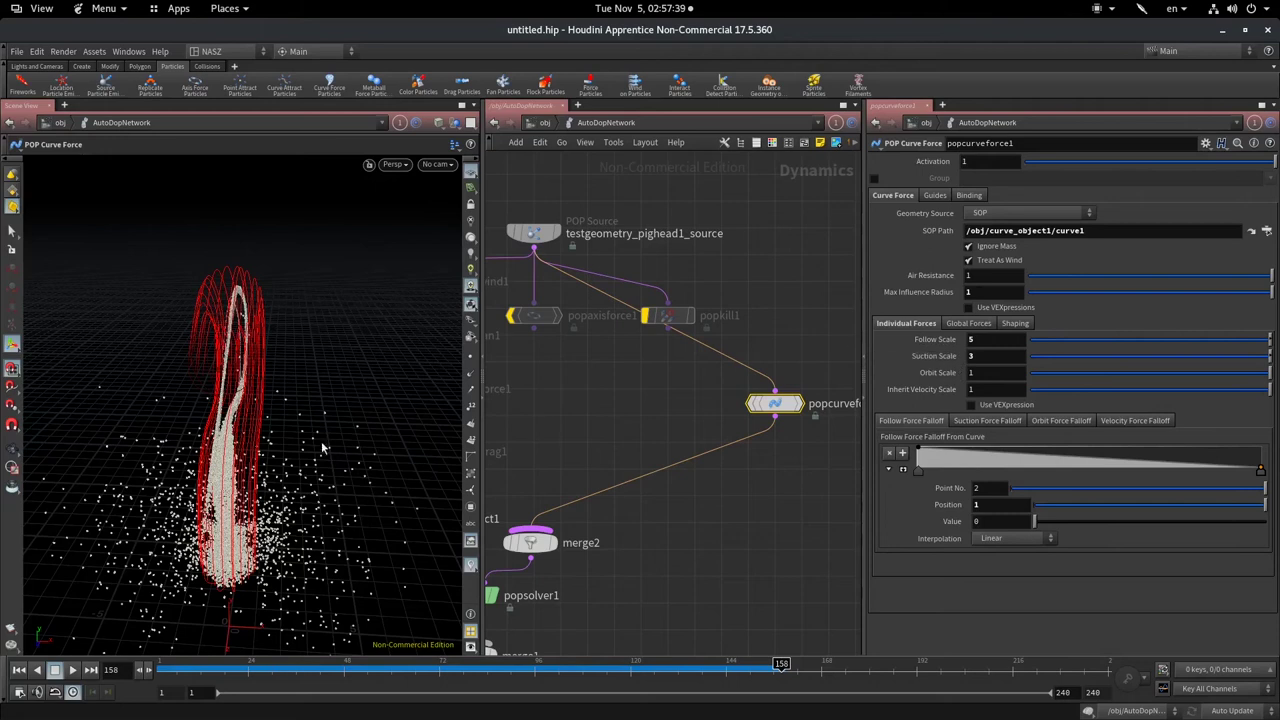
pyautogui.moveTo(312, 413); pyautogui.dragTo(297, 371)
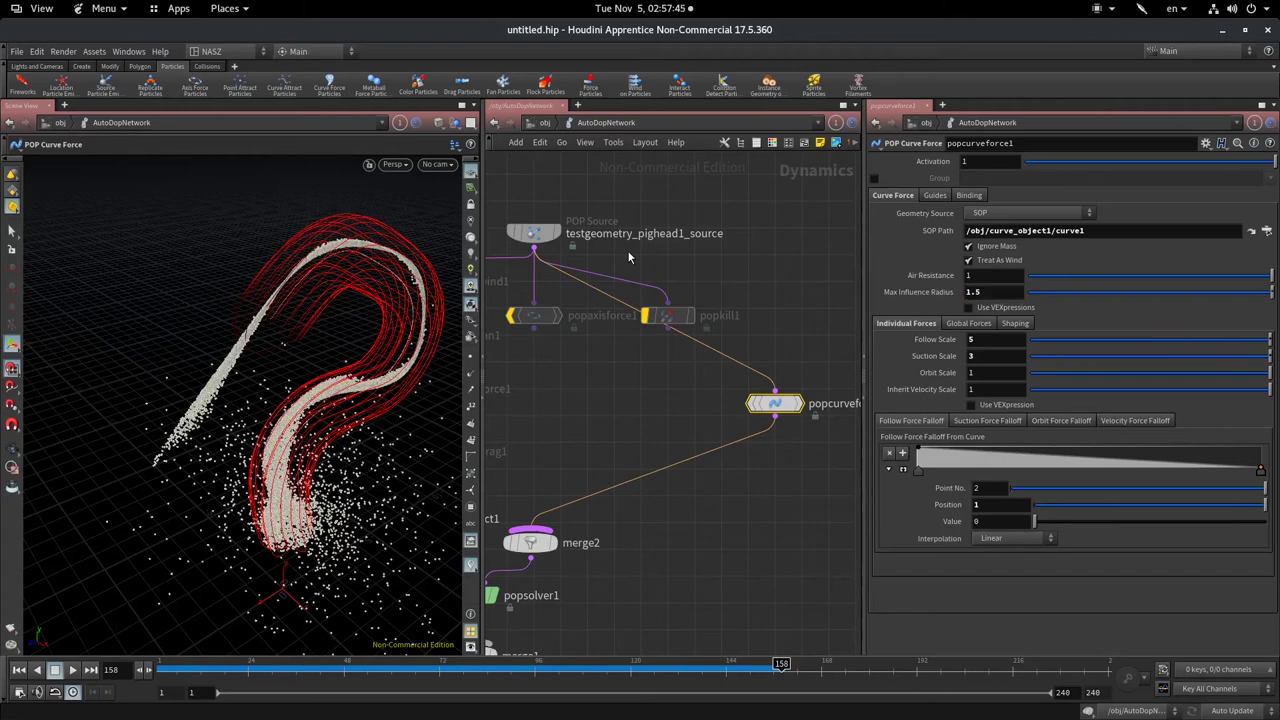
# - Replay the sim from the start to frame 146 and nudge popcurveforce1 slightly left
pyautogui.click(181, 670)
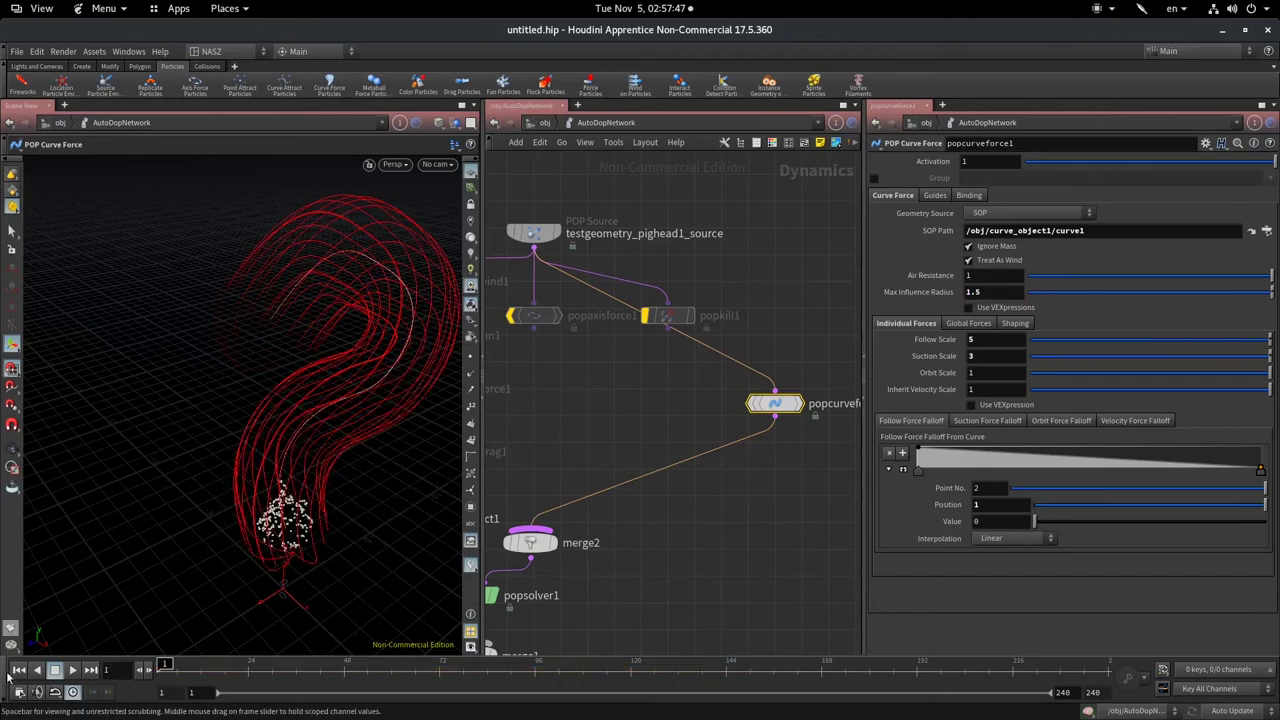
pyautogui.click(72, 670)
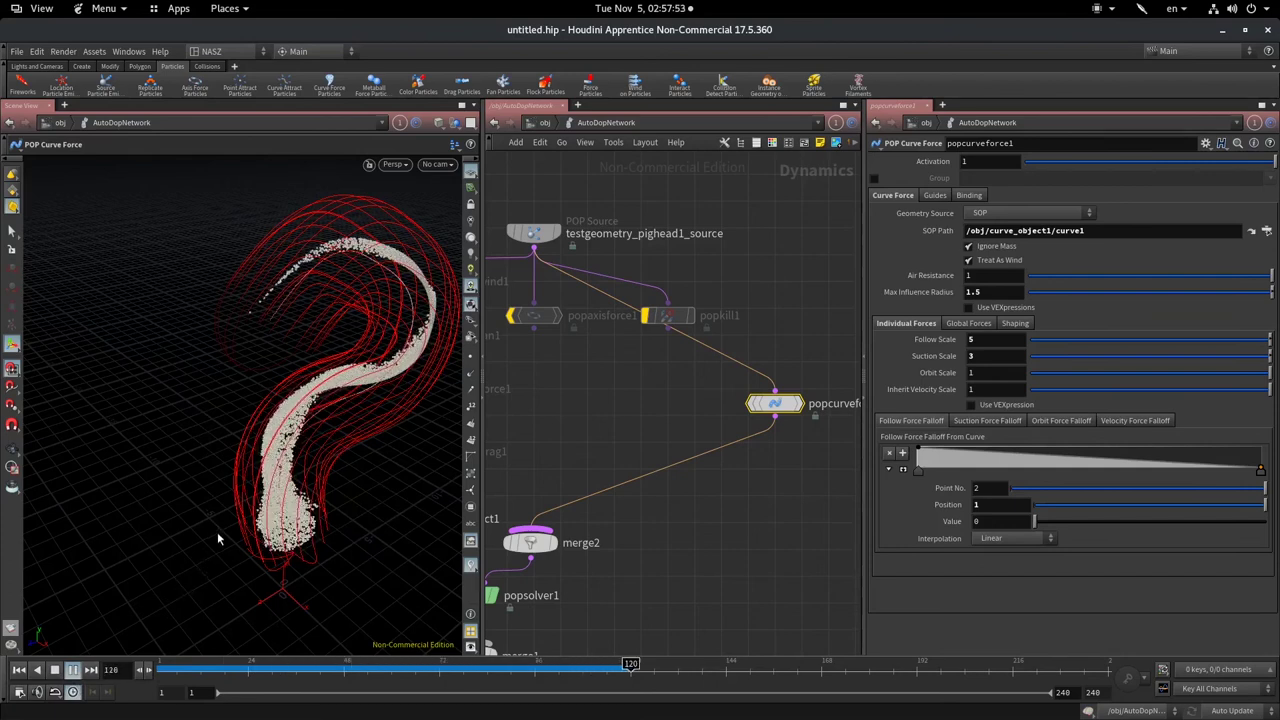
pyautogui.click(54, 670)
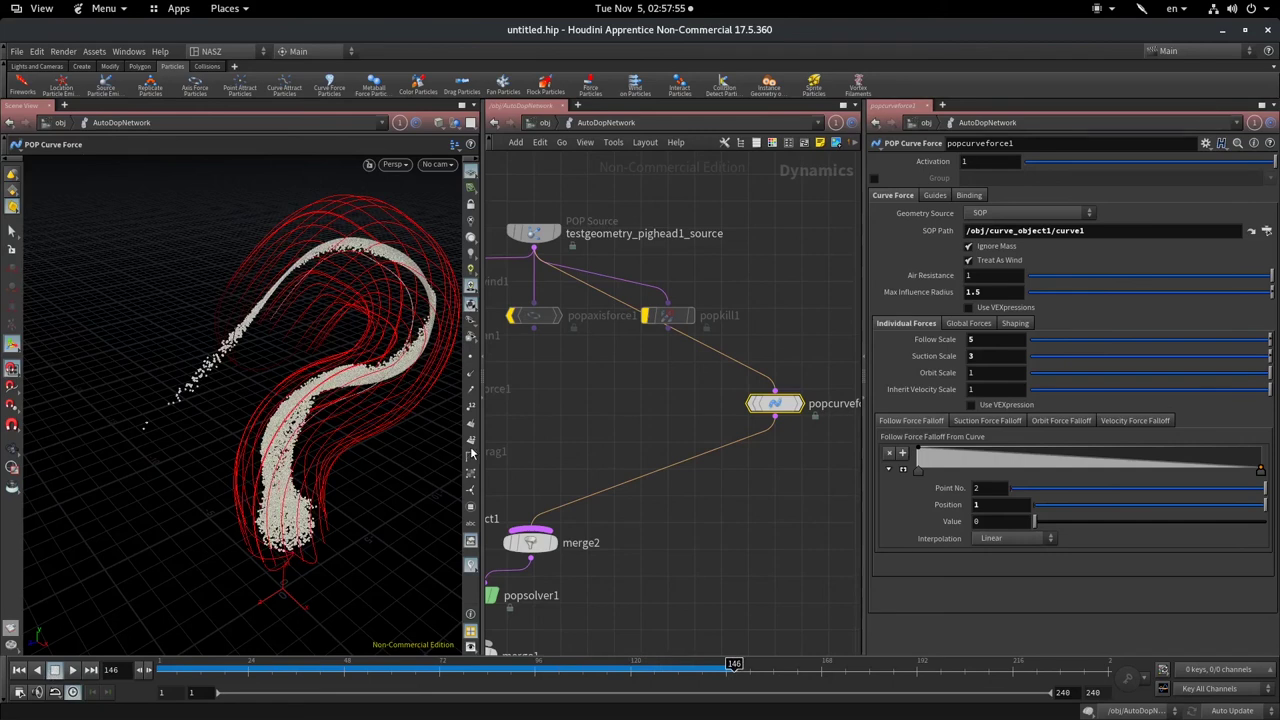
pyautogui.moveTo(758, 408)
pyautogui.mouseDown()
pyautogui.moveTo(622, 392)
pyautogui.moveTo(616, 364)
pyautogui.moveTo(614, 379)
pyautogui.mouseUp()
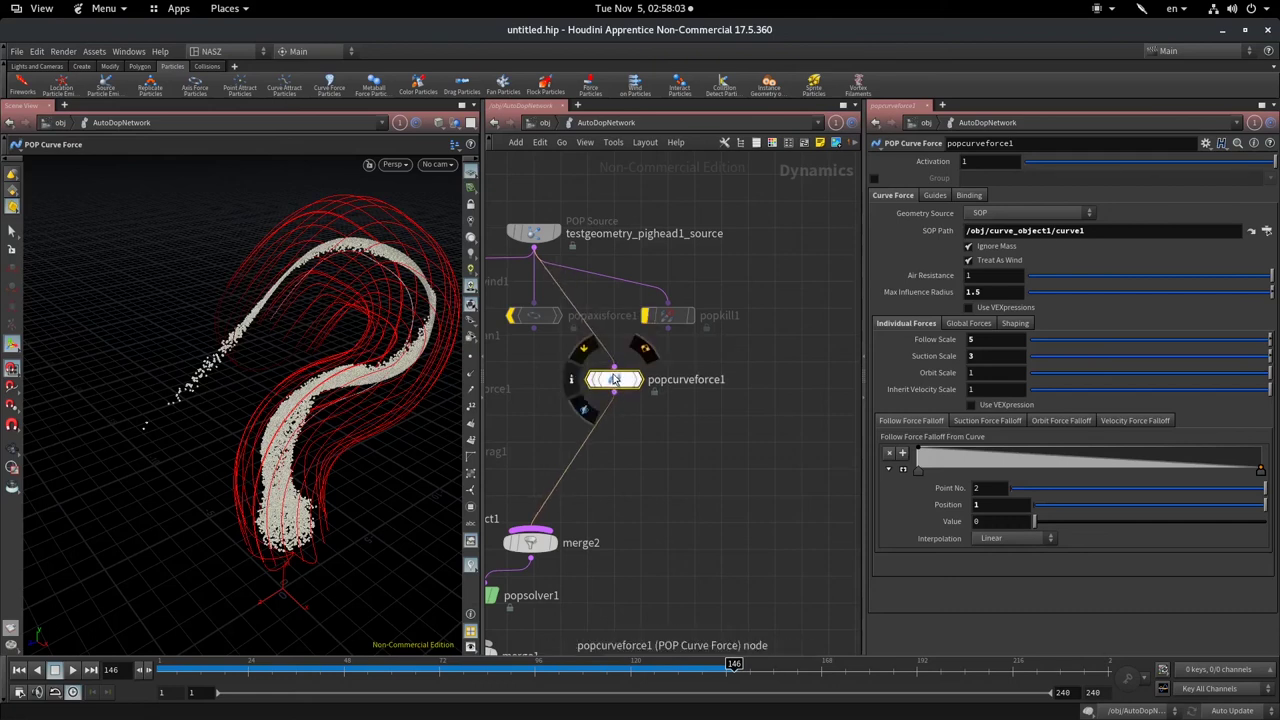
# - Browse the POP node list without adding anything, then move popcurveforce1 up beside popaxisforce1 and popkill1
pyautogui.press('Tab')
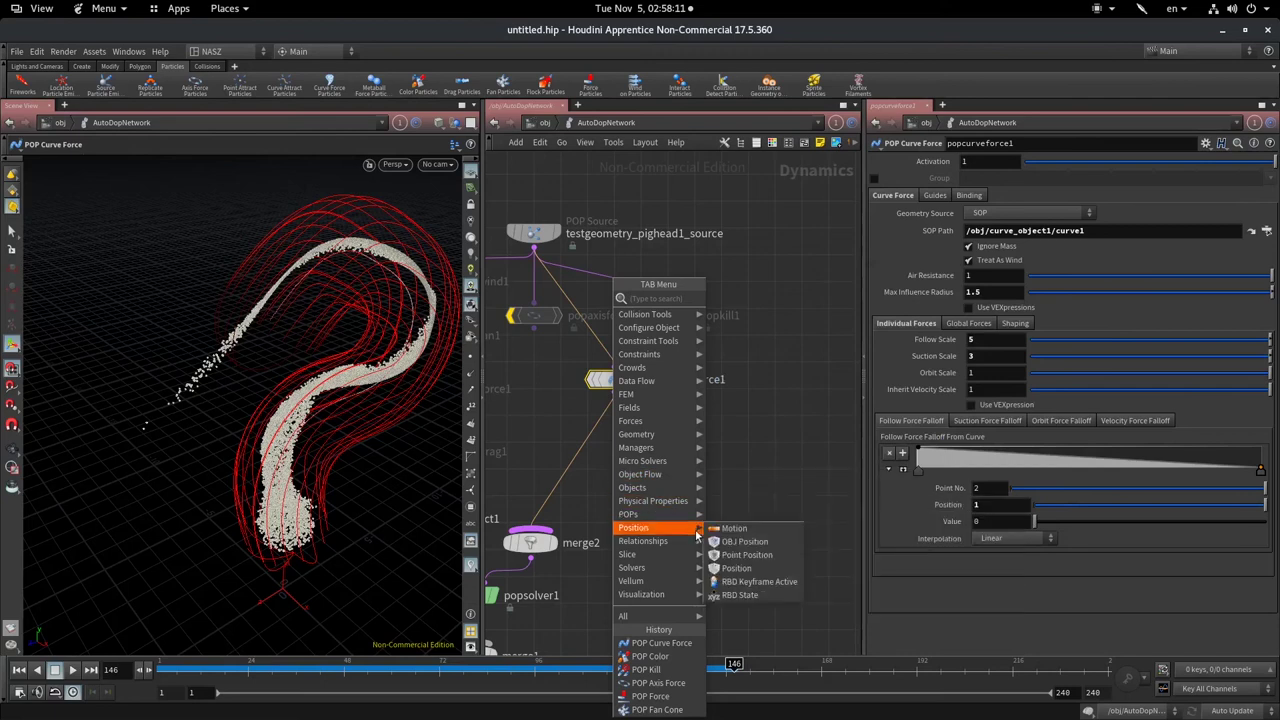
pyautogui.moveTo(630, 514)
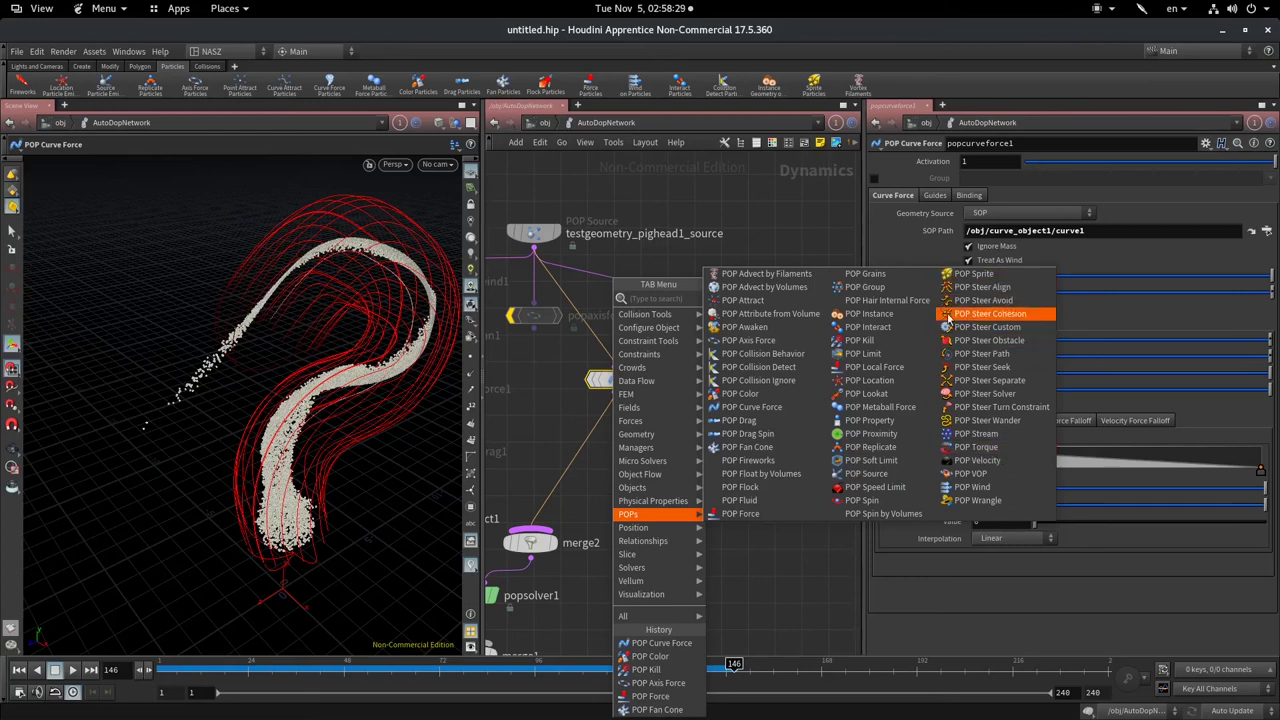
pyautogui.click(859, 340)
pyautogui.click(672, 322)
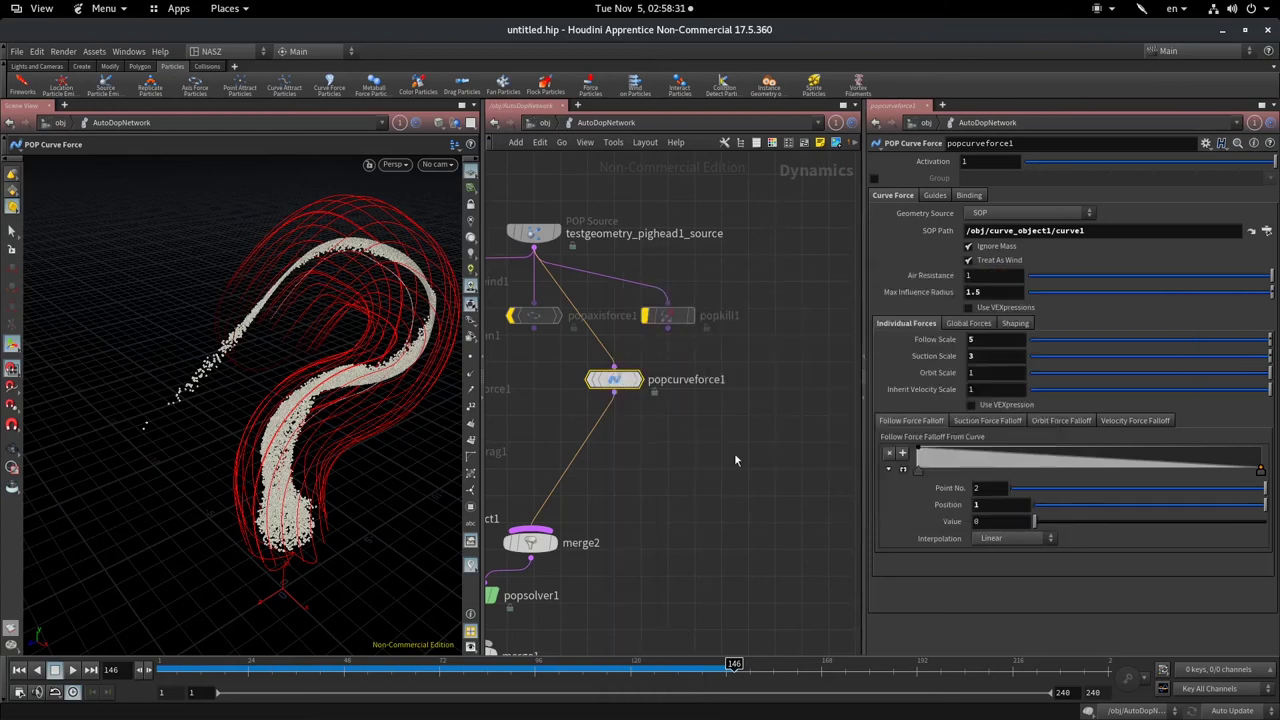
pyautogui.moveTo(726, 487); pyautogui.dragTo(830, 490, button='middle')
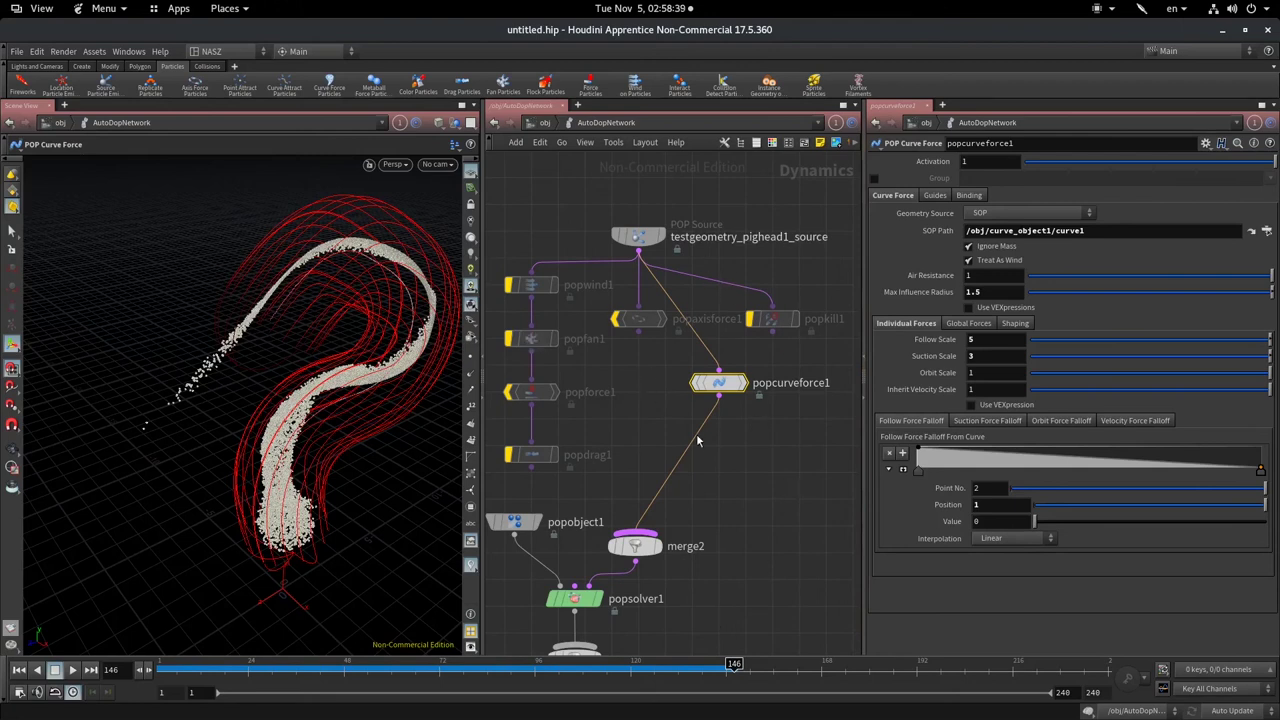
pyautogui.moveTo(719, 384); pyautogui.dragTo(705, 325)
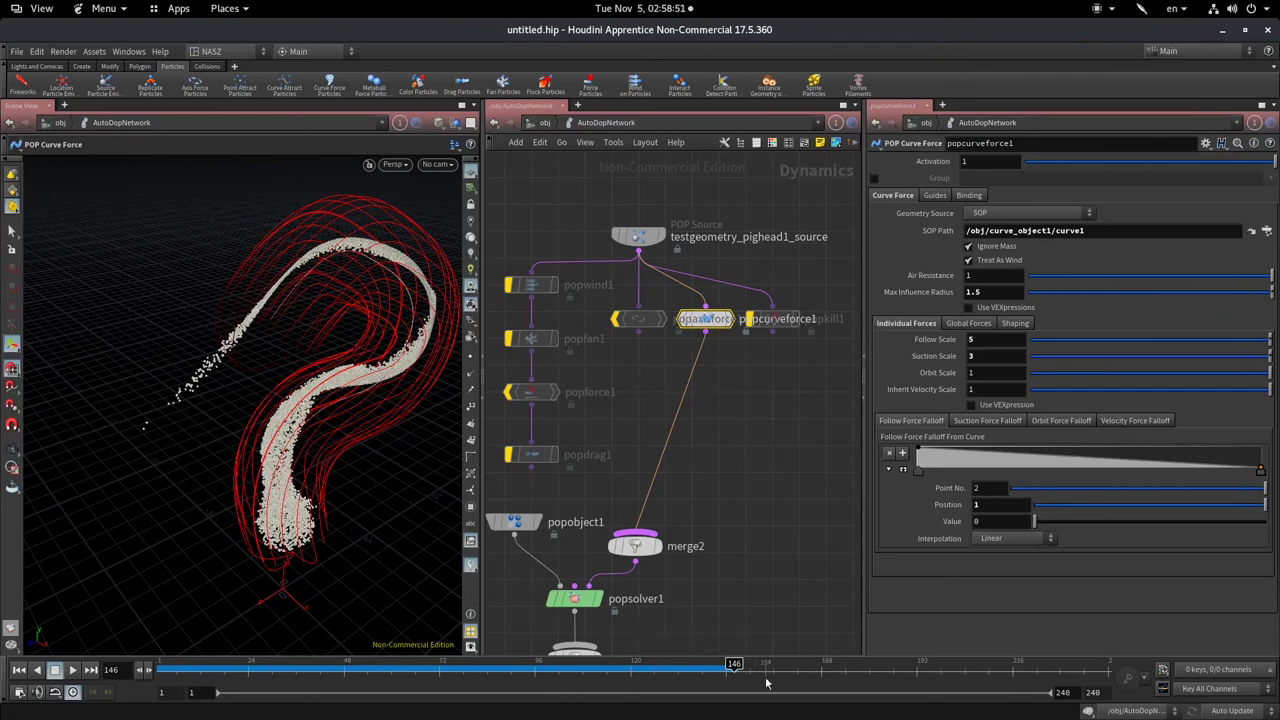
pyautogui.moveTo(750, 572); pyautogui.dragTo(786, 308, button='middle')
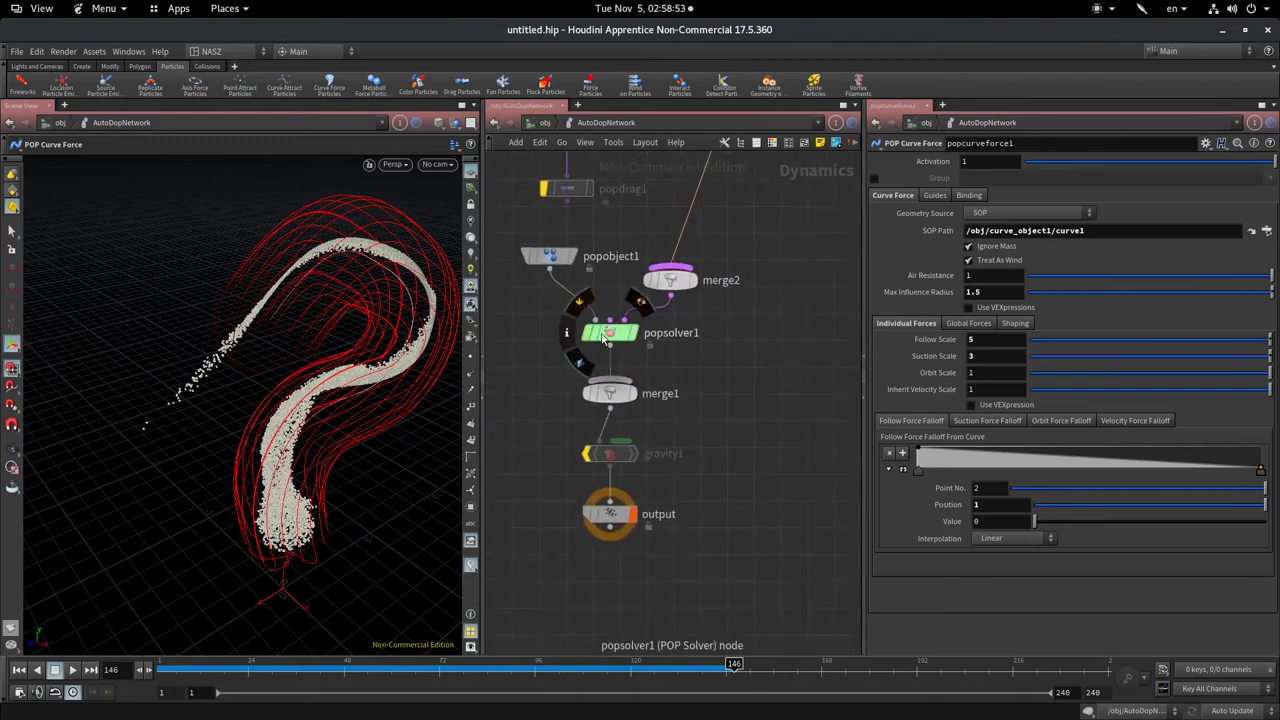
# - Wire popforce1 into merge2, leave it bypassed, and enable popwind1
pyautogui.click(607, 334)
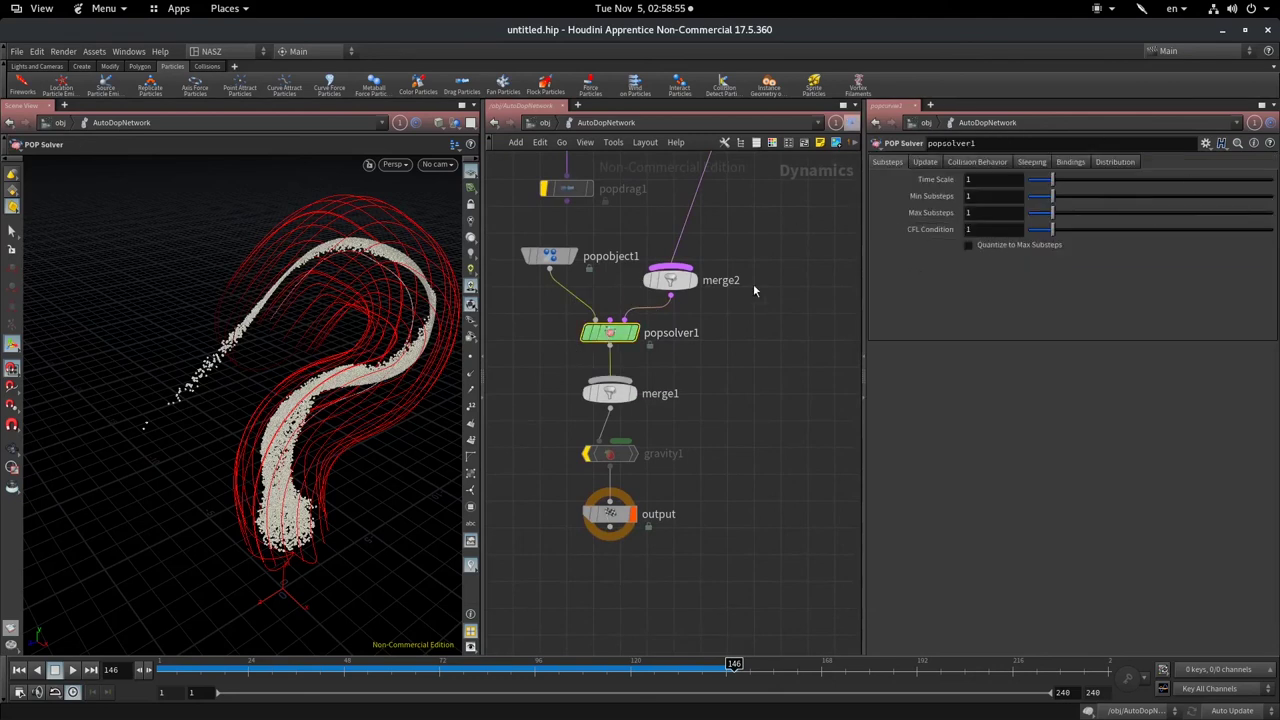
pyautogui.moveTo(678, 271); pyautogui.dragTo(696, 541, button='middle')
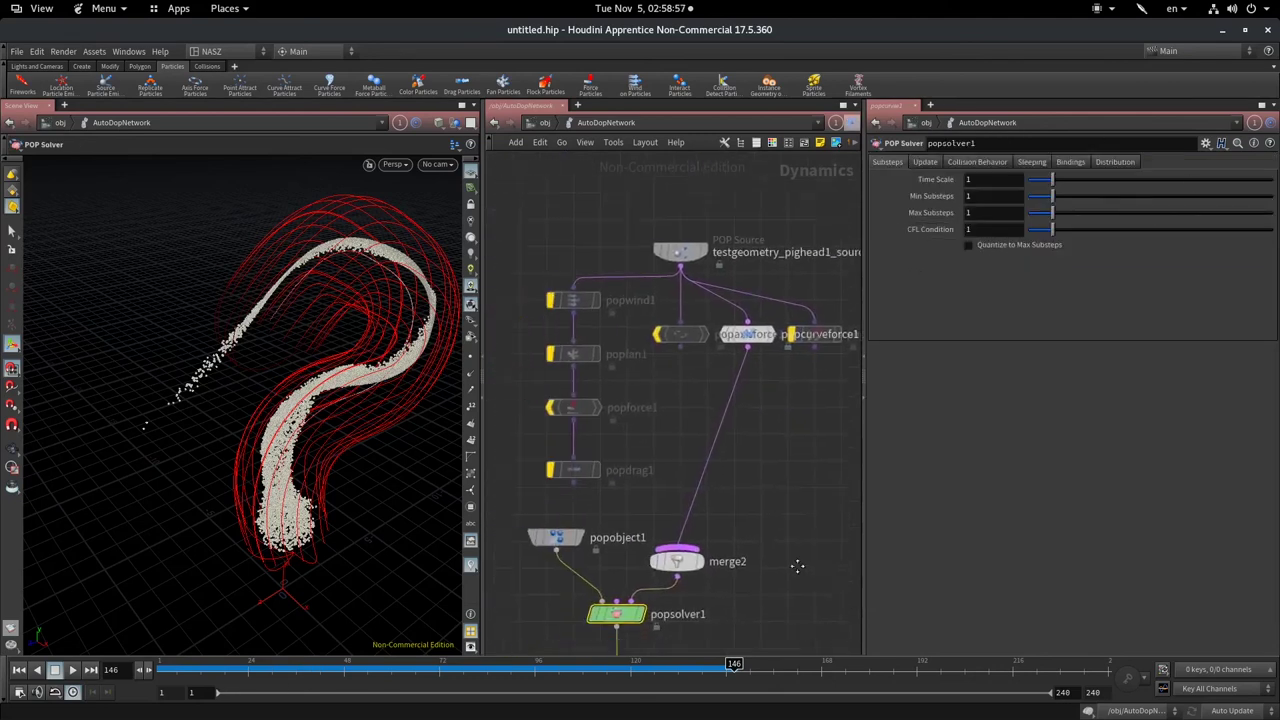
pyautogui.click(695, 540)
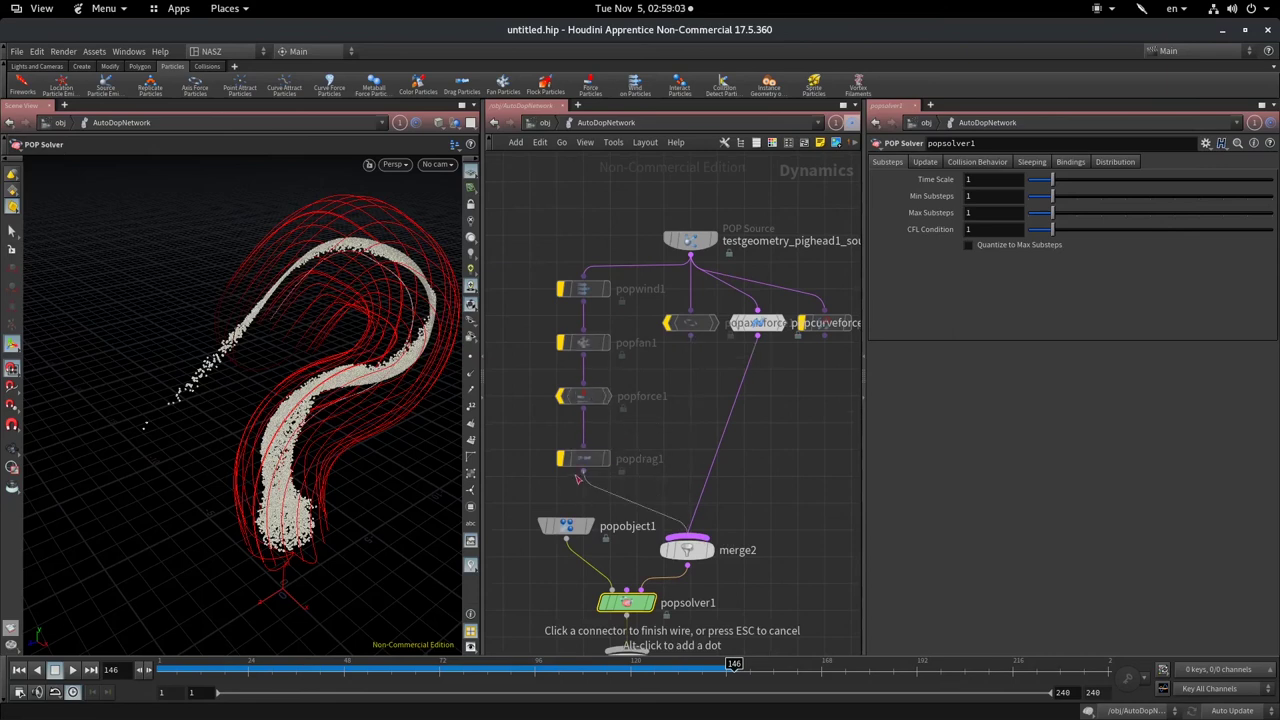
pyautogui.click(557, 398)
pyautogui.click(557, 398)
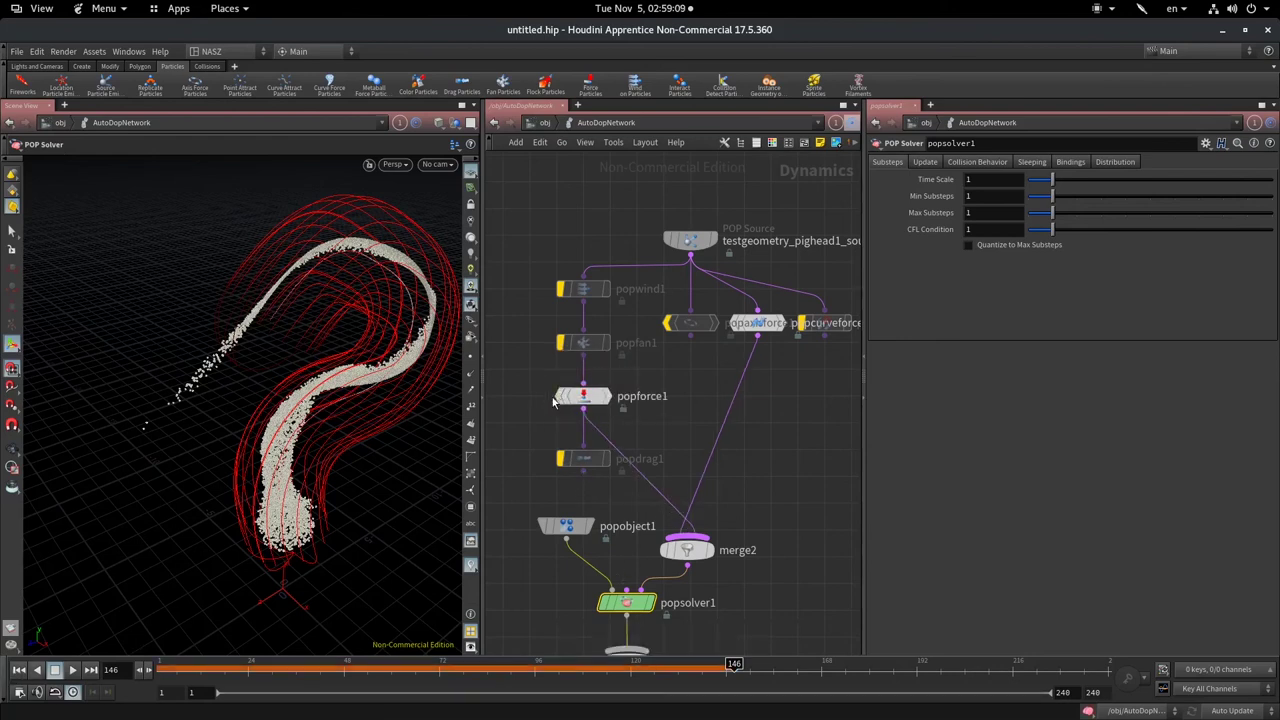
pyautogui.click(558, 396)
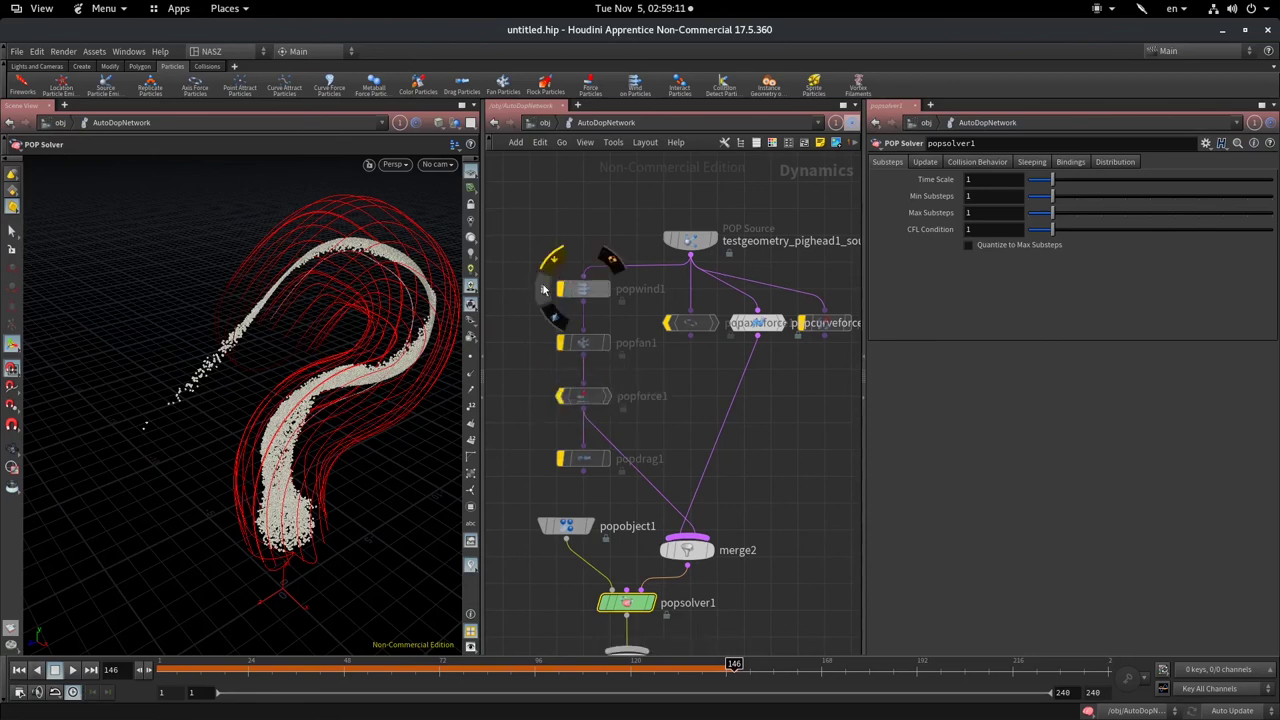
pyautogui.click(561, 290)
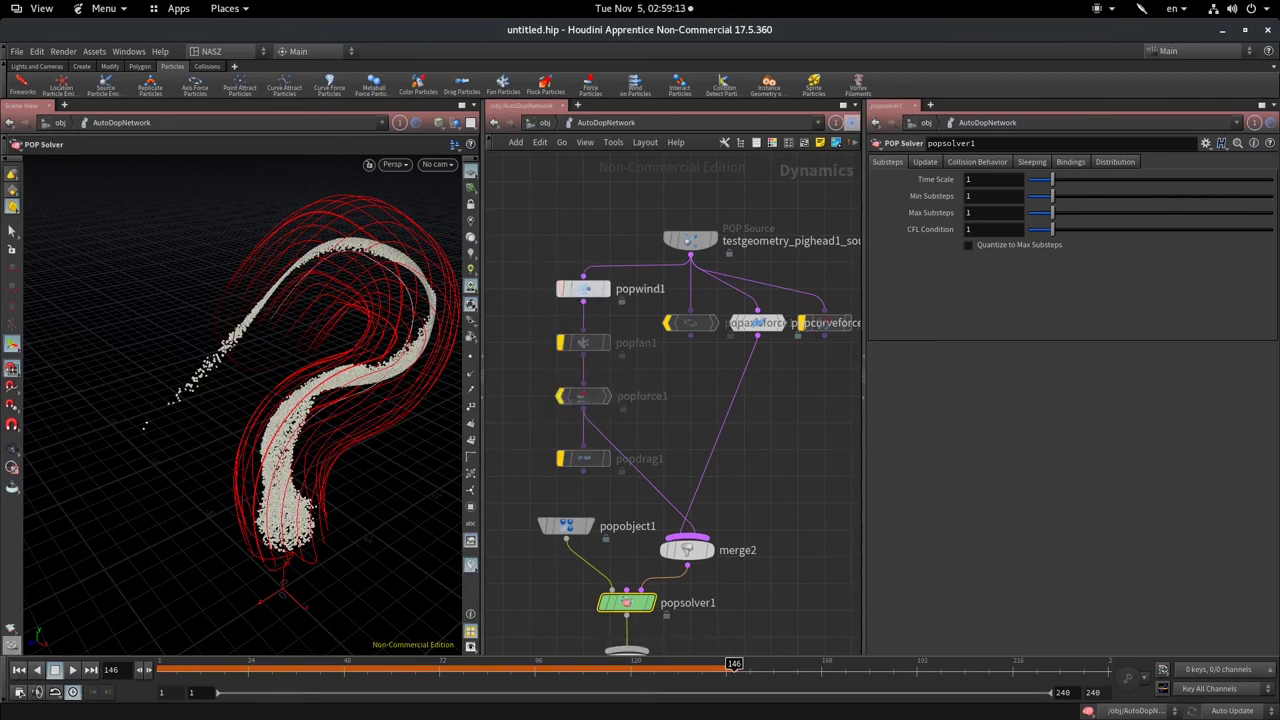
# - Delete the popcurveforce1-to-merge2 wire, rewind, and play the sideways wind-driven simulation
pyautogui.click(17, 670)
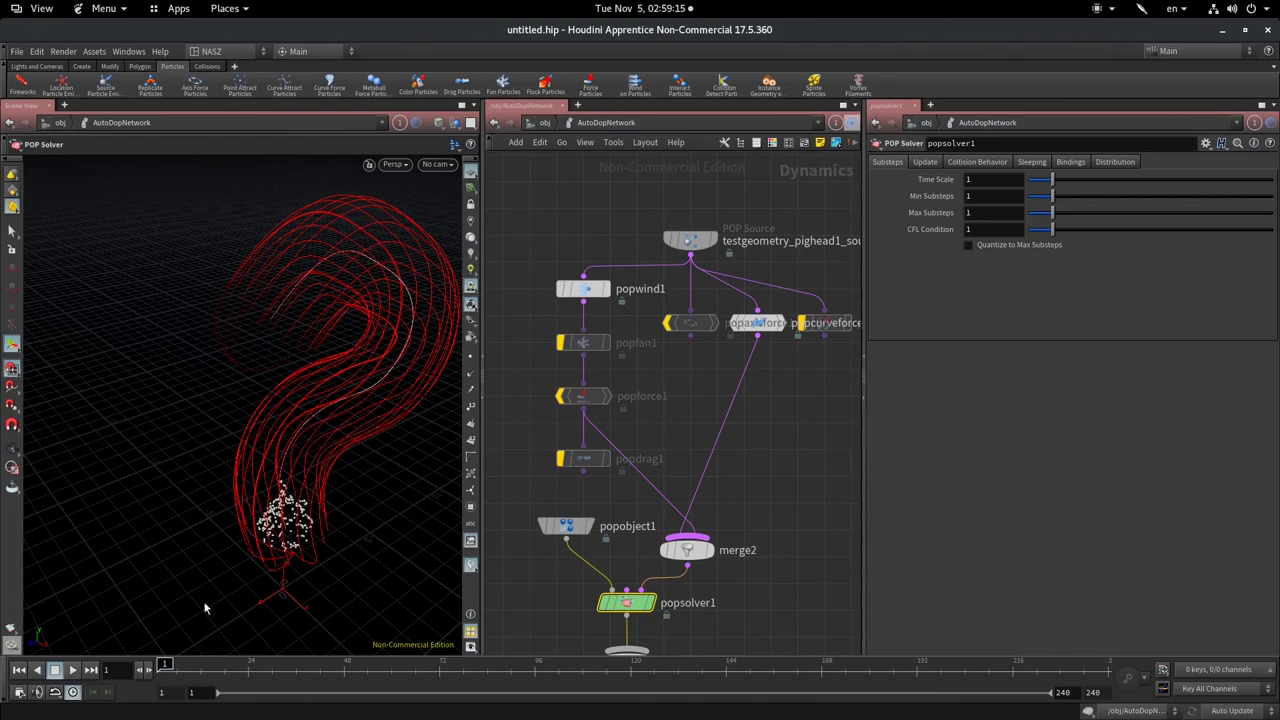
pyautogui.moveTo(823, 467); pyautogui.dragTo(751, 405, button='middle')
pyautogui.moveTo(643, 375); pyautogui.dragTo(690, 392)
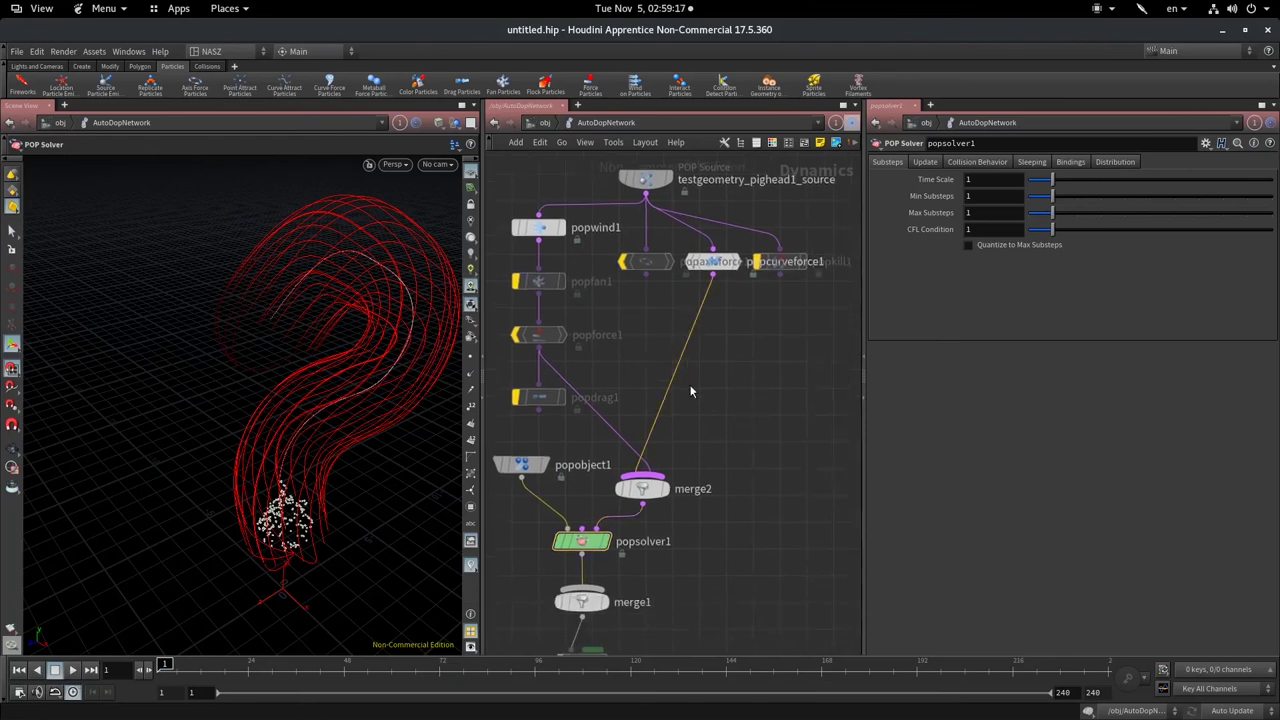
pyautogui.press('Delete')
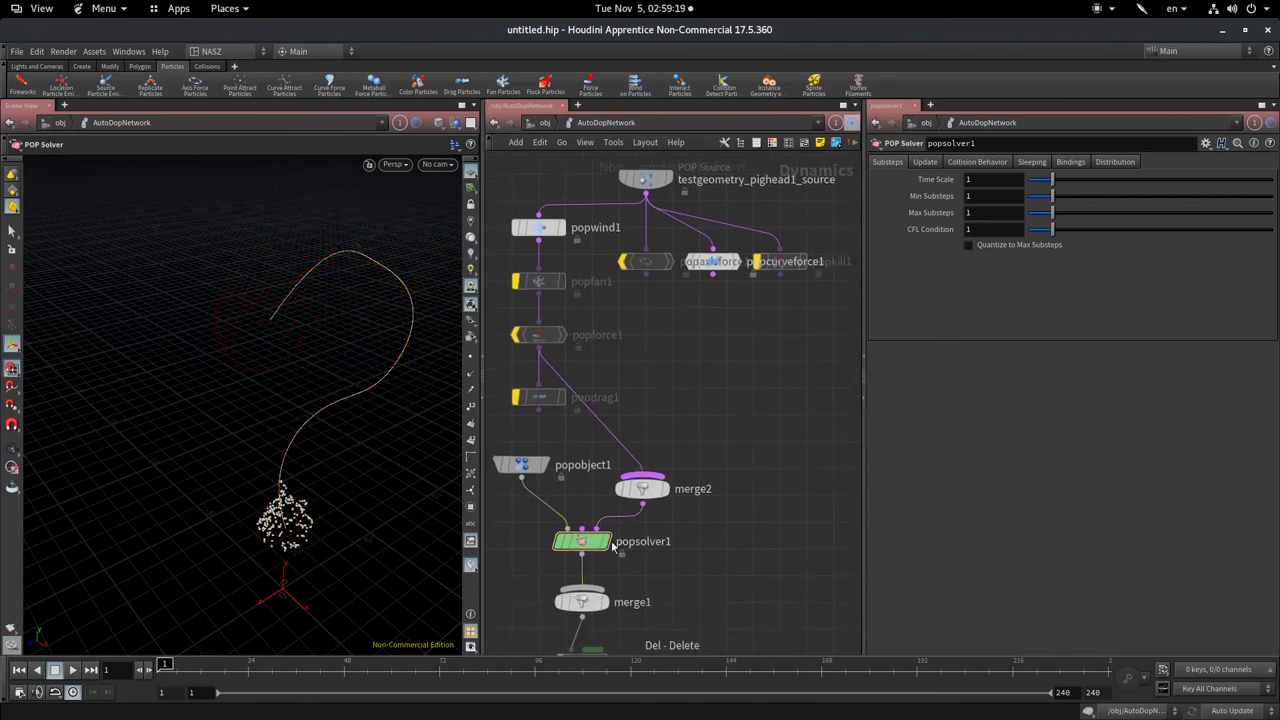
pyautogui.moveTo(704, 554); pyautogui.dragTo(683, 485, button='middle')
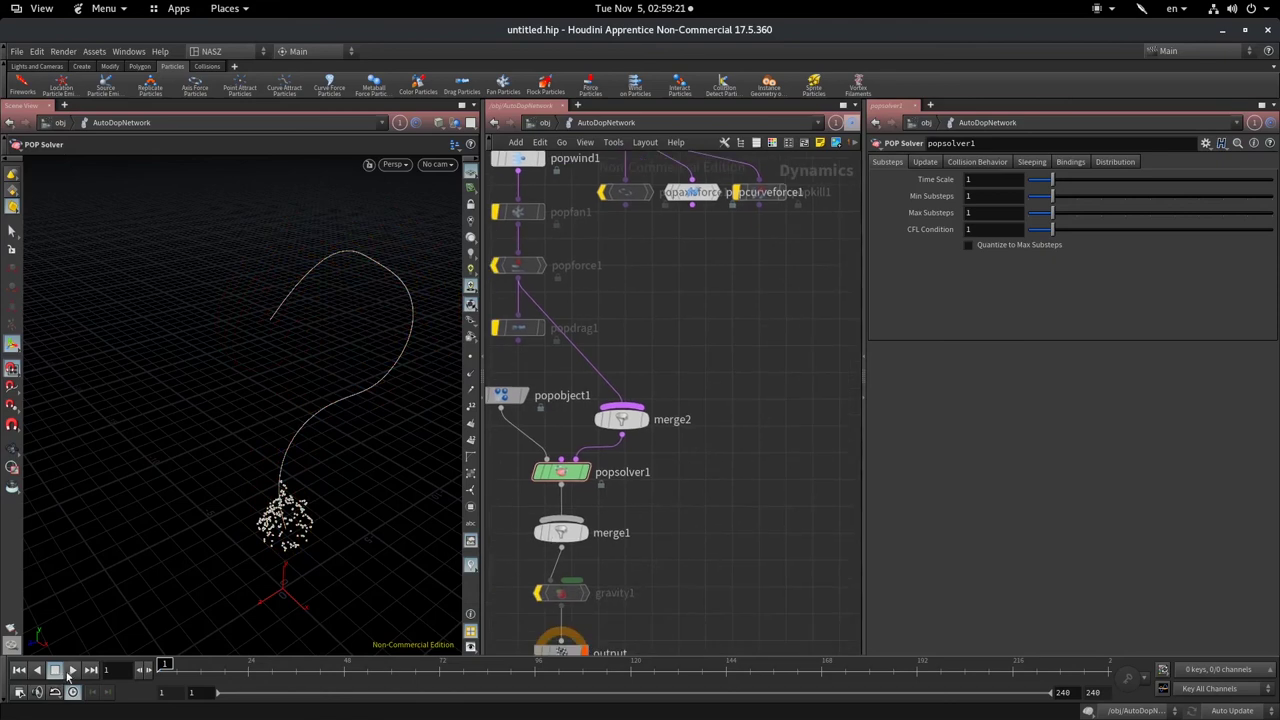
pyautogui.click(69, 676)
pyautogui.press('Escape')
pyautogui.moveTo(250, 360)
pyautogui.mouseDown()
pyautogui.moveTo(285, 327)
pyautogui.moveTo(332, 356)
pyautogui.mouseUp()
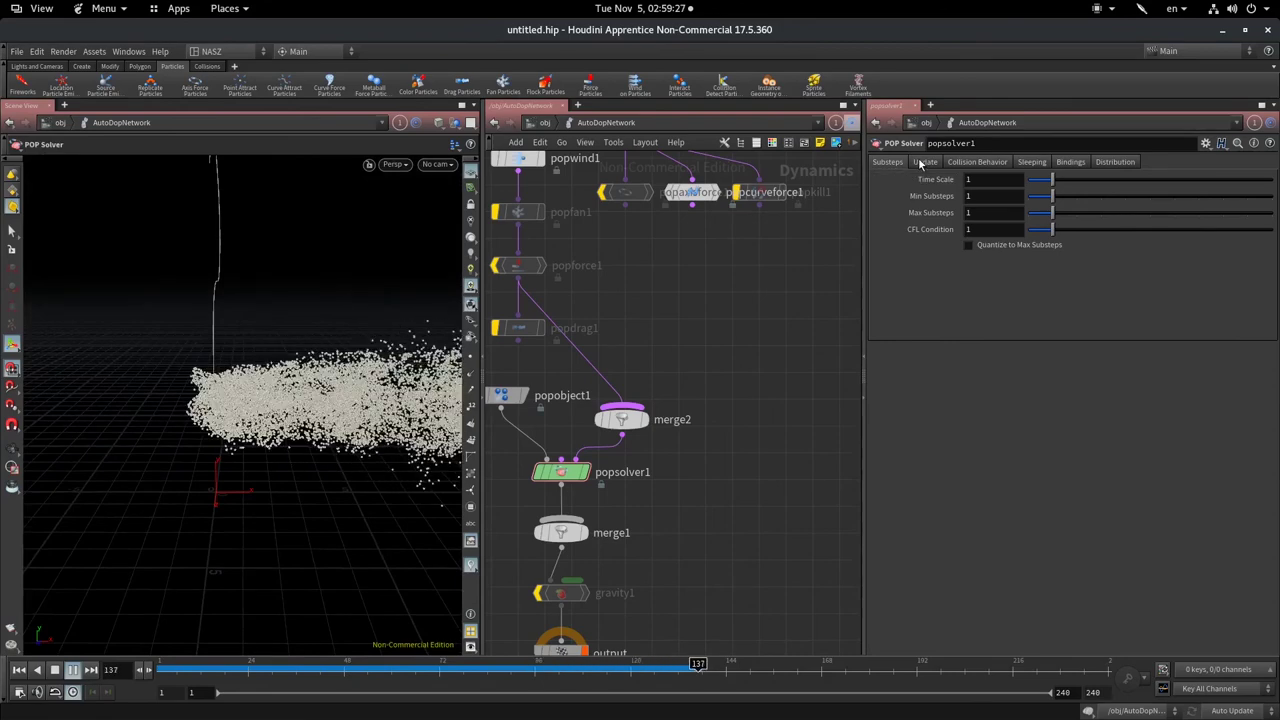
pyautogui.moveTo(690, 190); pyautogui.dragTo(720, 309, button='middle')
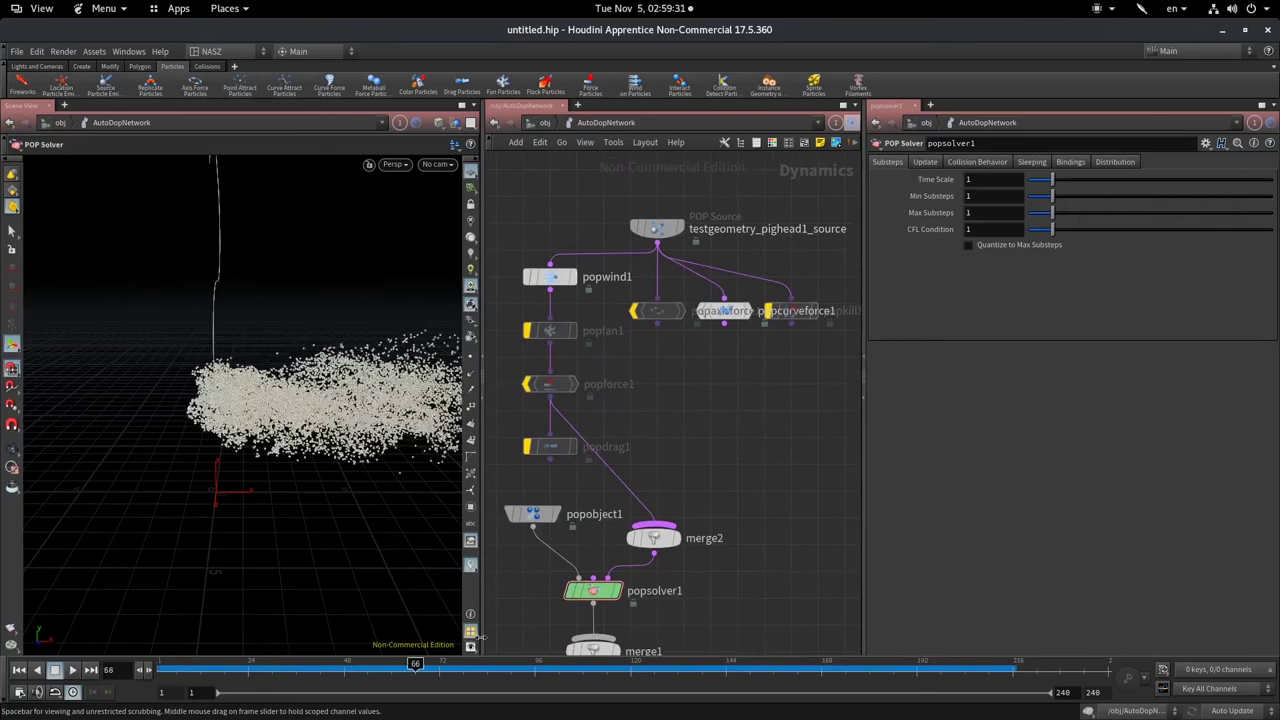
# - Rewind to frame 1, set popsolver1's Time Scale to 0.3, and play
pyautogui.hotkey('ctrl', 'Up')
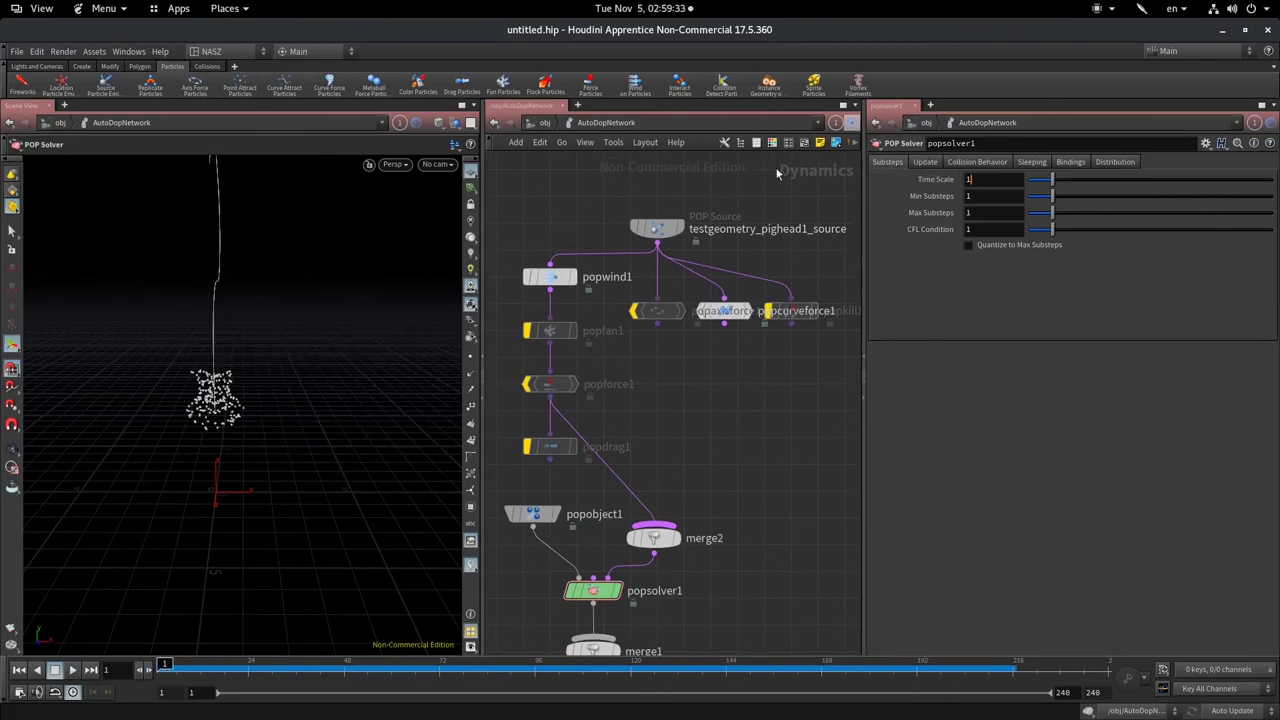
pyautogui.click(936, 181)
pyautogui.write('0.3')
pyautogui.press('Return')
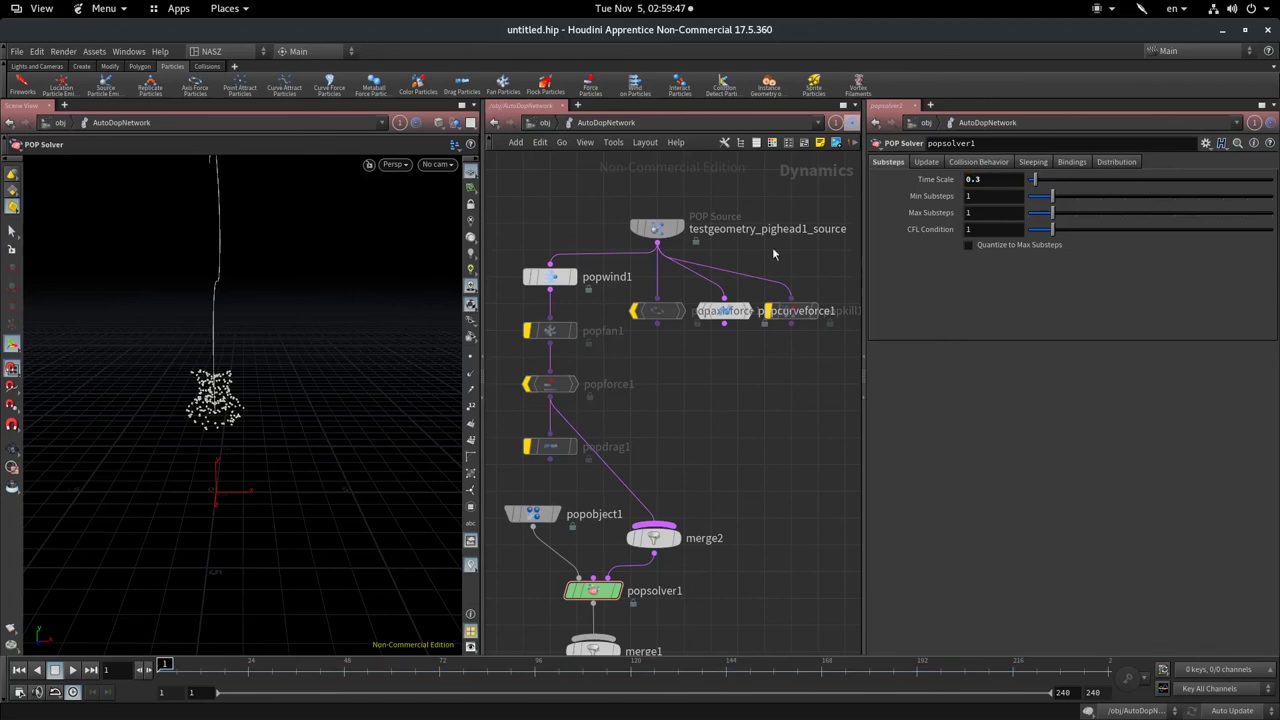
pyautogui.click(73, 671)
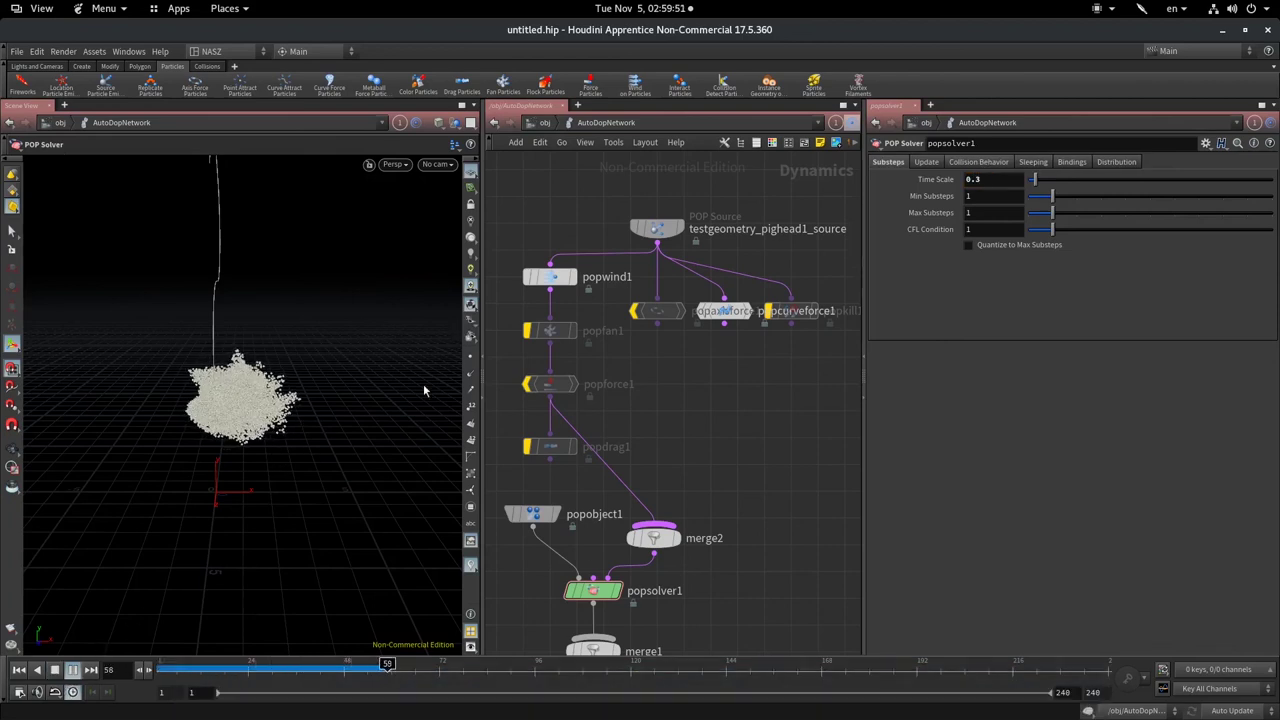
# - Orbit to review the slowed particle stream, then select popsolver1's Max Substeps field
pyautogui.moveTo(279, 458)
pyautogui.mouseDown()
pyautogui.moveTo(322, 470)
pyautogui.moveTo(237, 463)
pyautogui.moveTo(273, 419)
pyautogui.moveTo(271, 434)
pyautogui.moveTo(241, 432)
pyautogui.mouseUp()
pyautogui.press('Return')
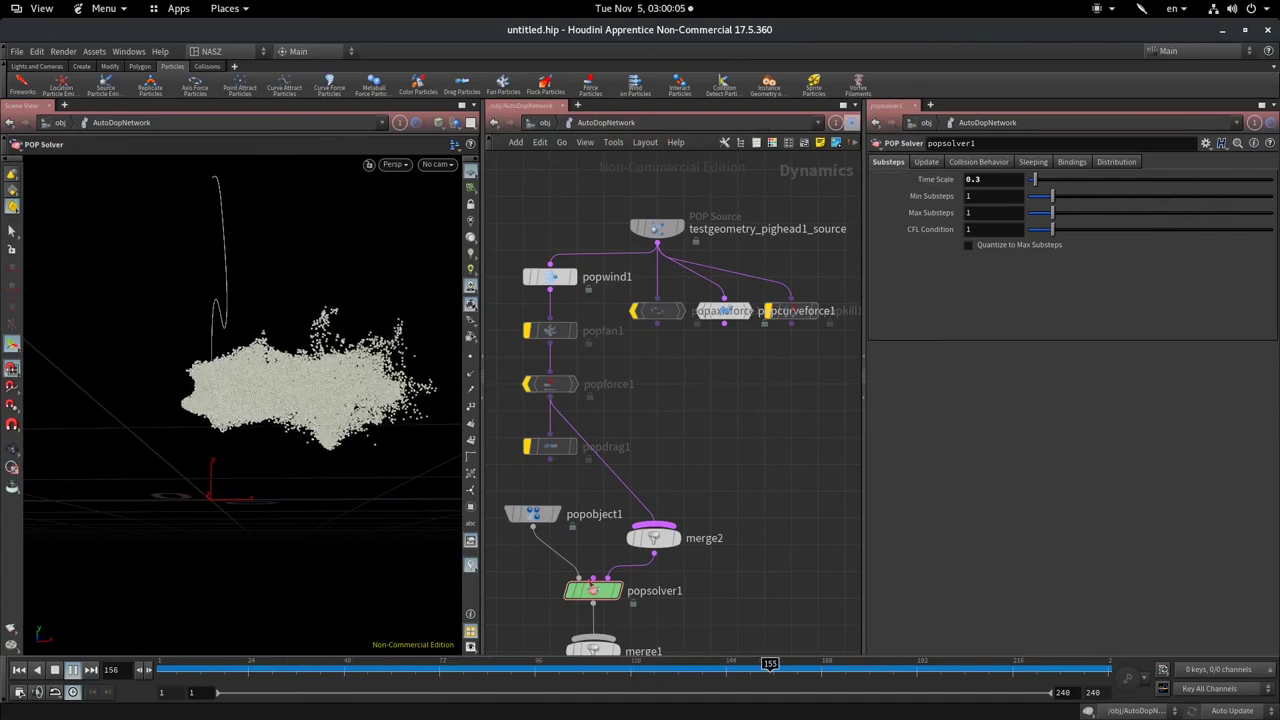
pyautogui.moveTo(748, 401); pyautogui.dragTo(825, 253, button='middle')
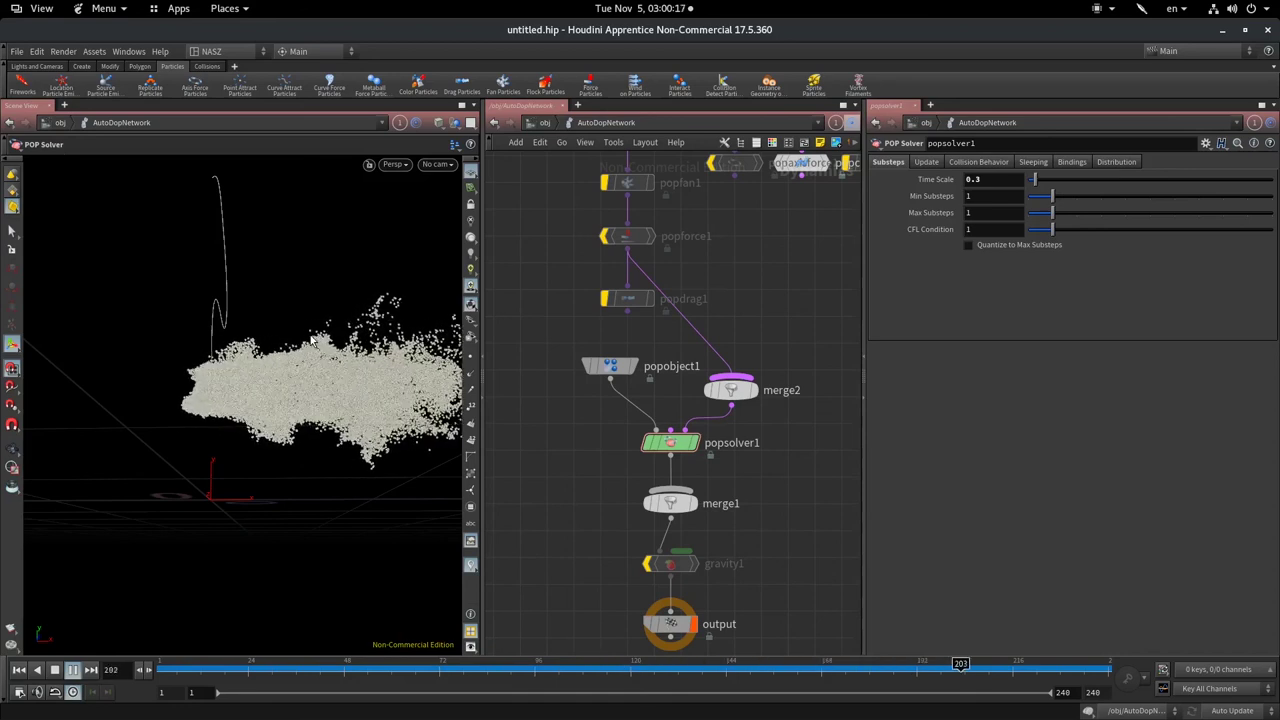
pyautogui.click(988, 213)
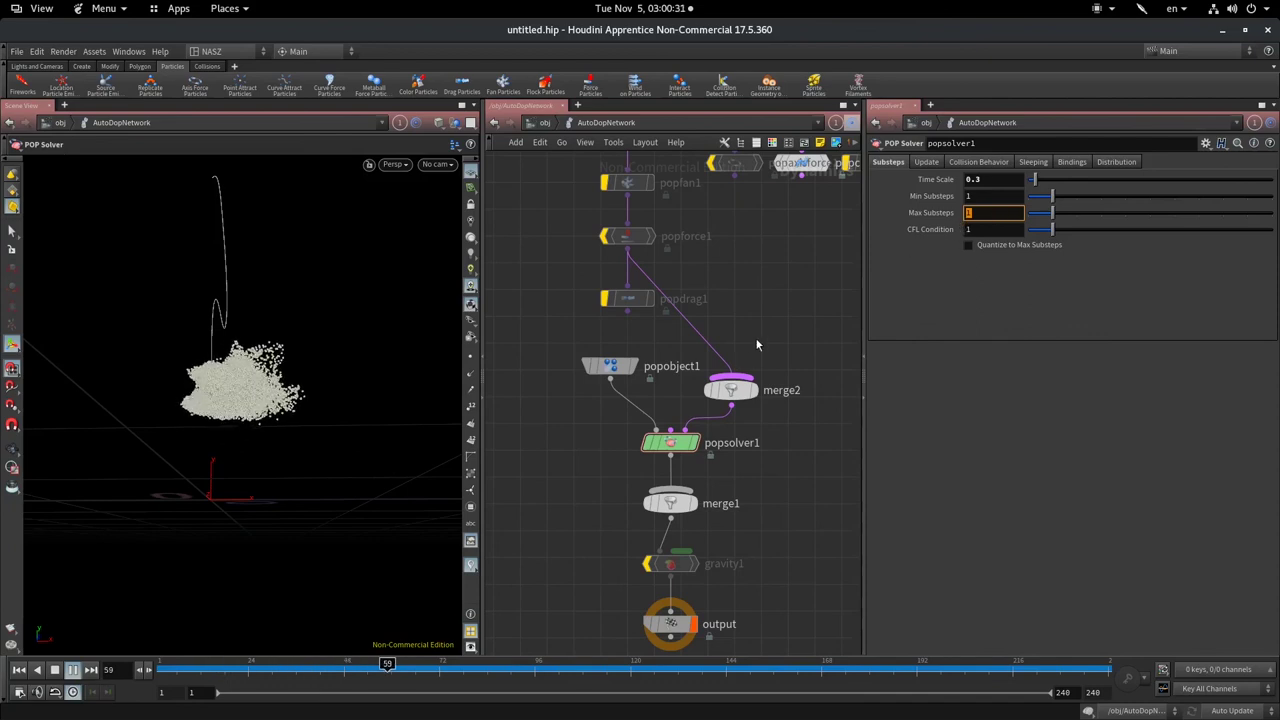
pyautogui.moveTo(804, 518); pyautogui.dragTo(770, 492, button='middle')
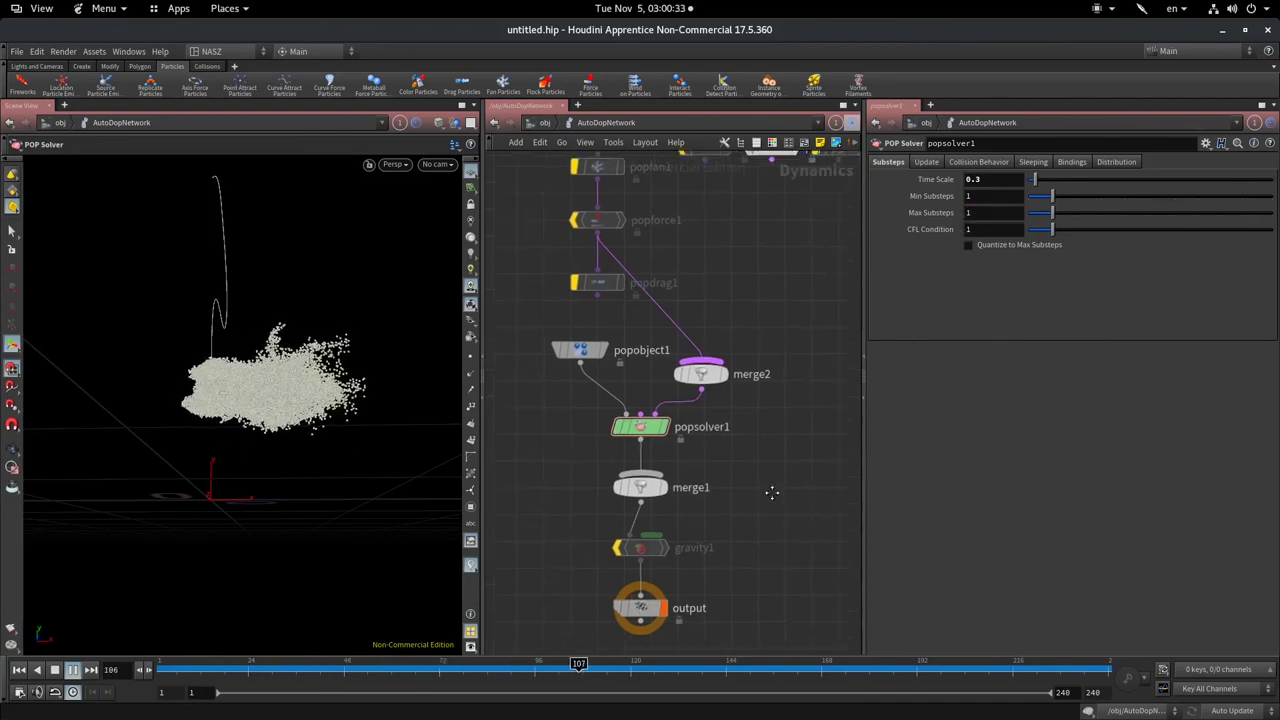